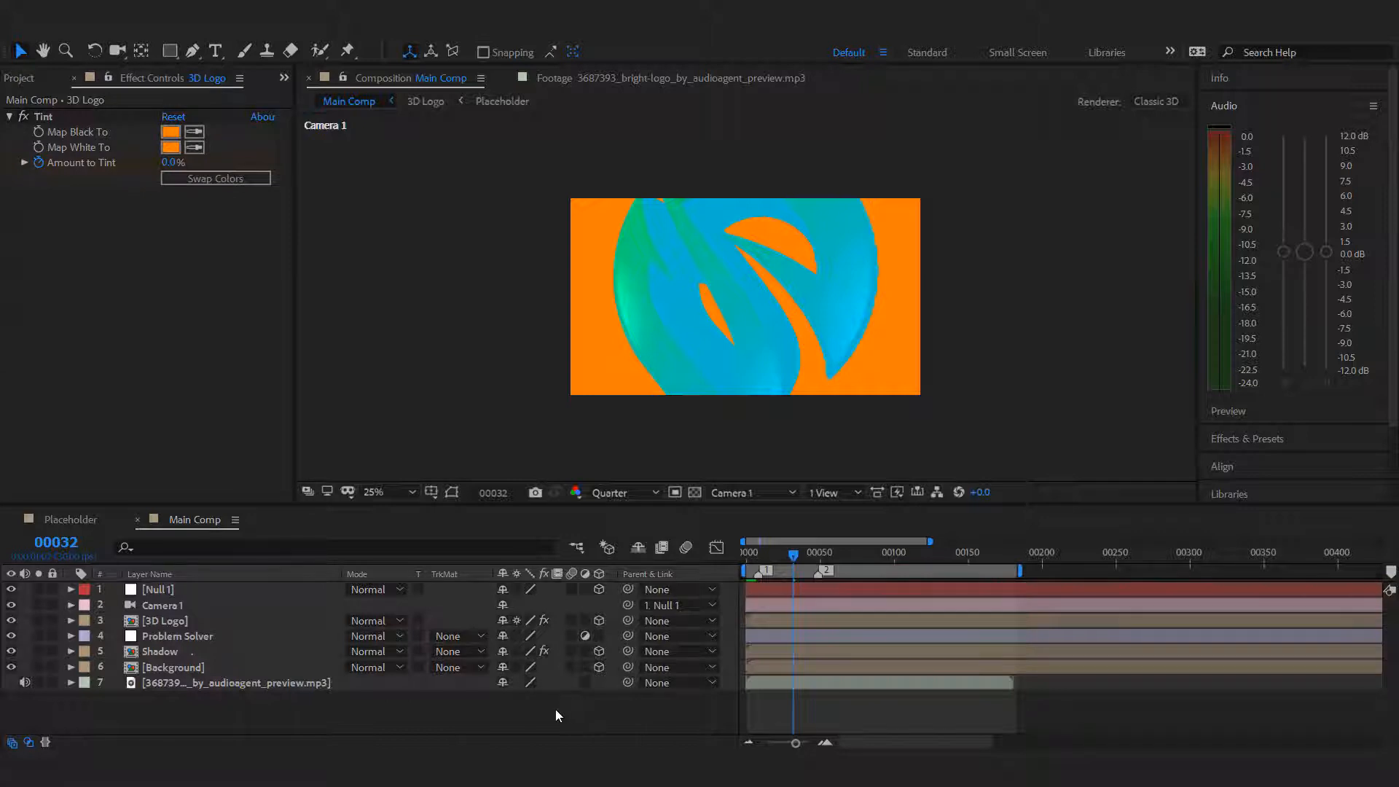
# Open the 3D Logo composition and add a new adjustment layer directly below the Placeholder - Basic layer.
pyautogui.doubleClick(204, 619)
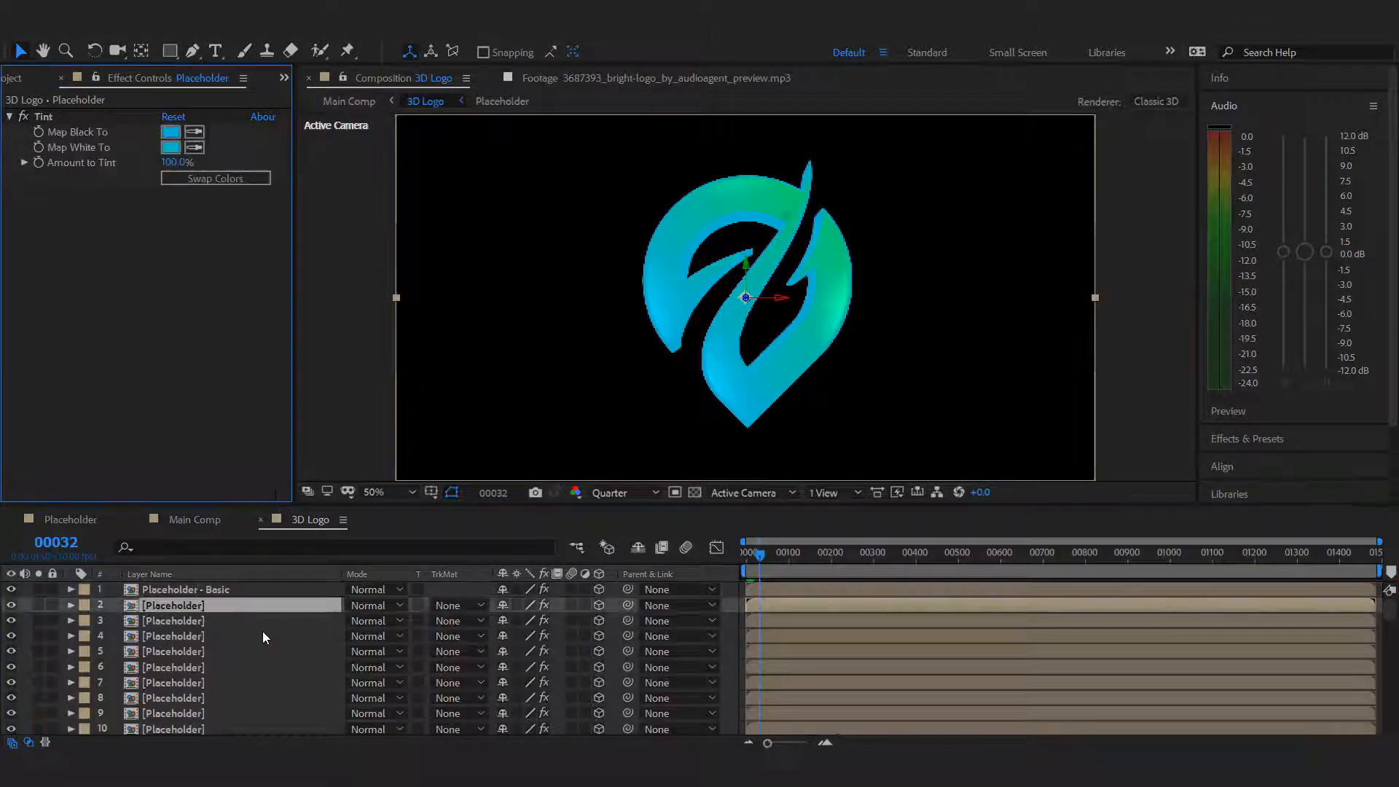
pyautogui.click(148, 31)
pyautogui.moveTo(148, 46)
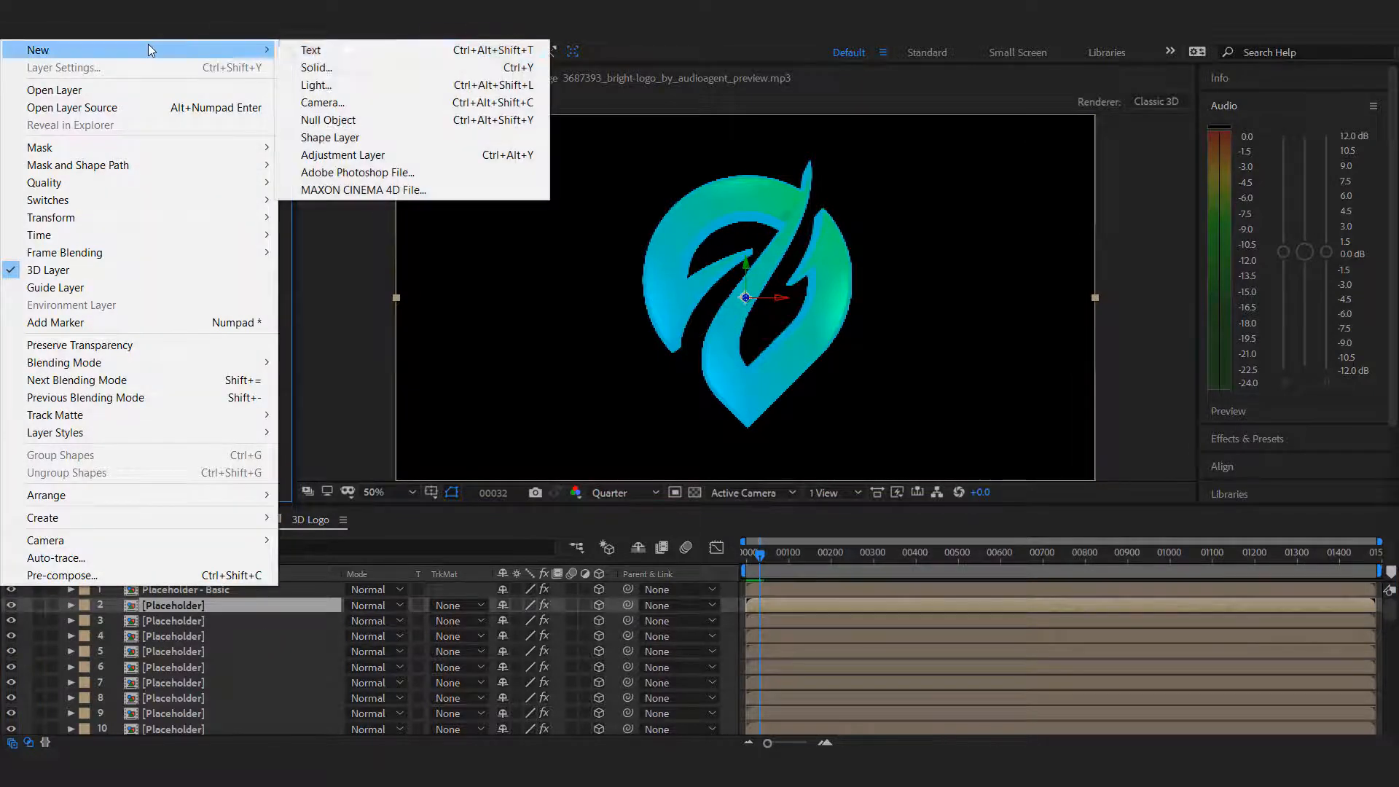
pyautogui.click(342, 155)
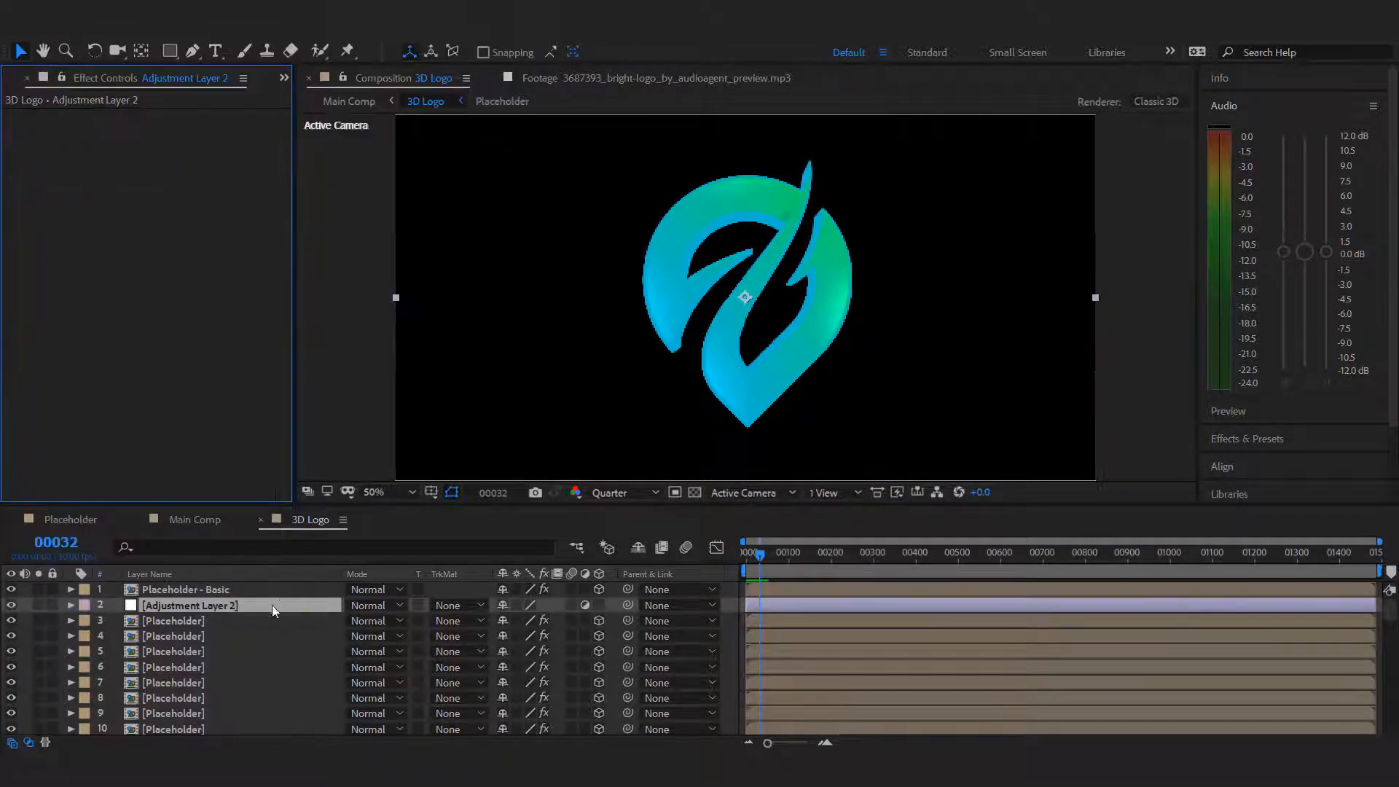
# Apply a Tint effect to the adjustment layer and map both black and white to pure red.
pyautogui.rightClick(133, 283)
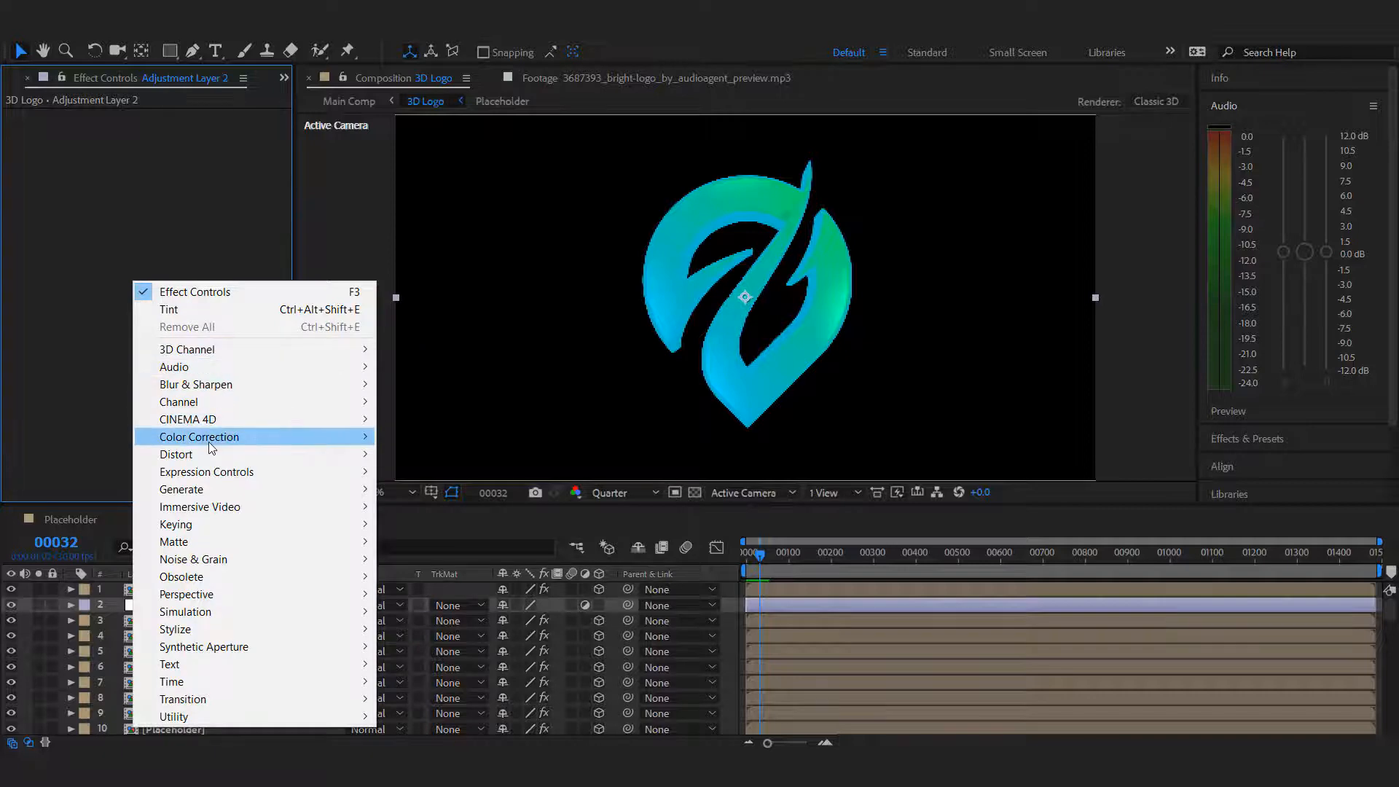
pyautogui.moveTo(208, 441)
pyautogui.click(405, 720)
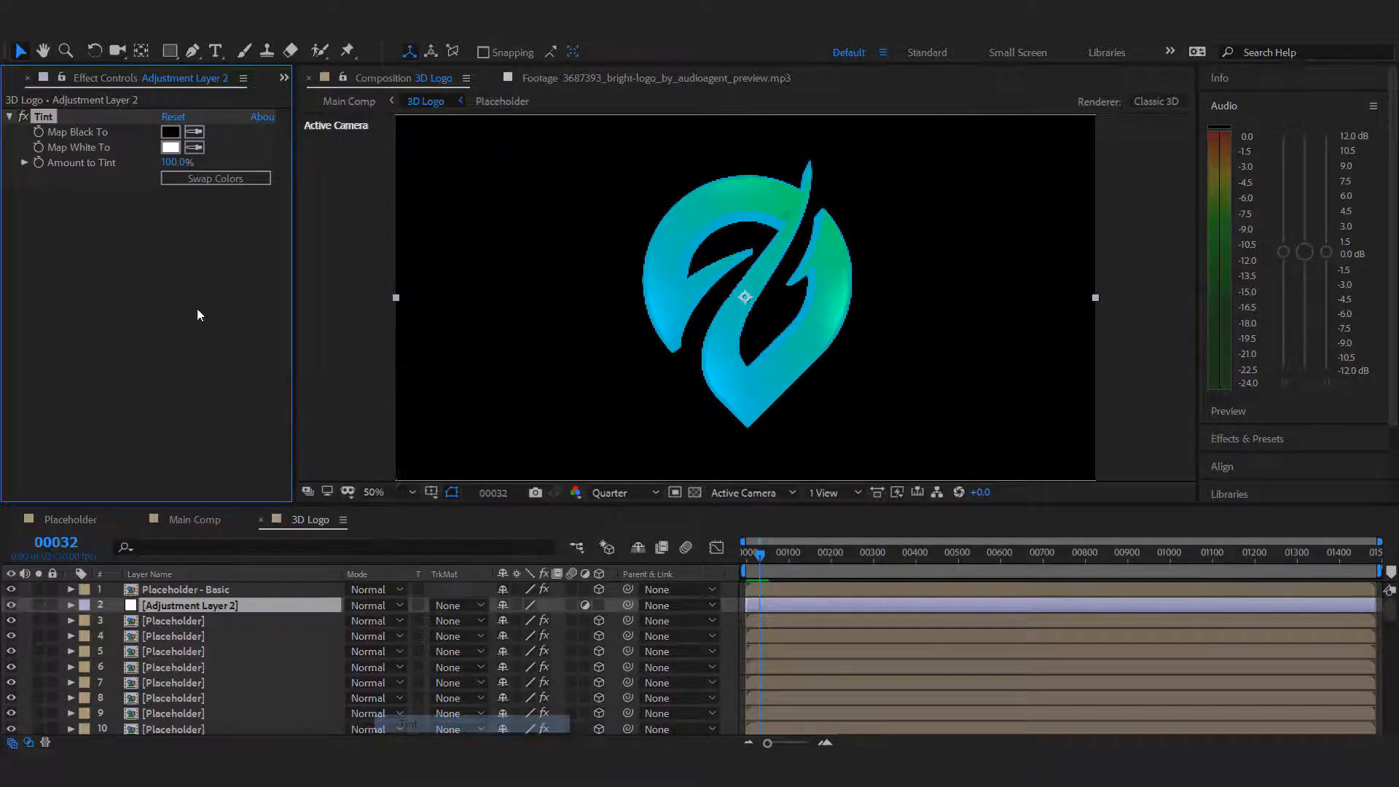
pyautogui.click(171, 132)
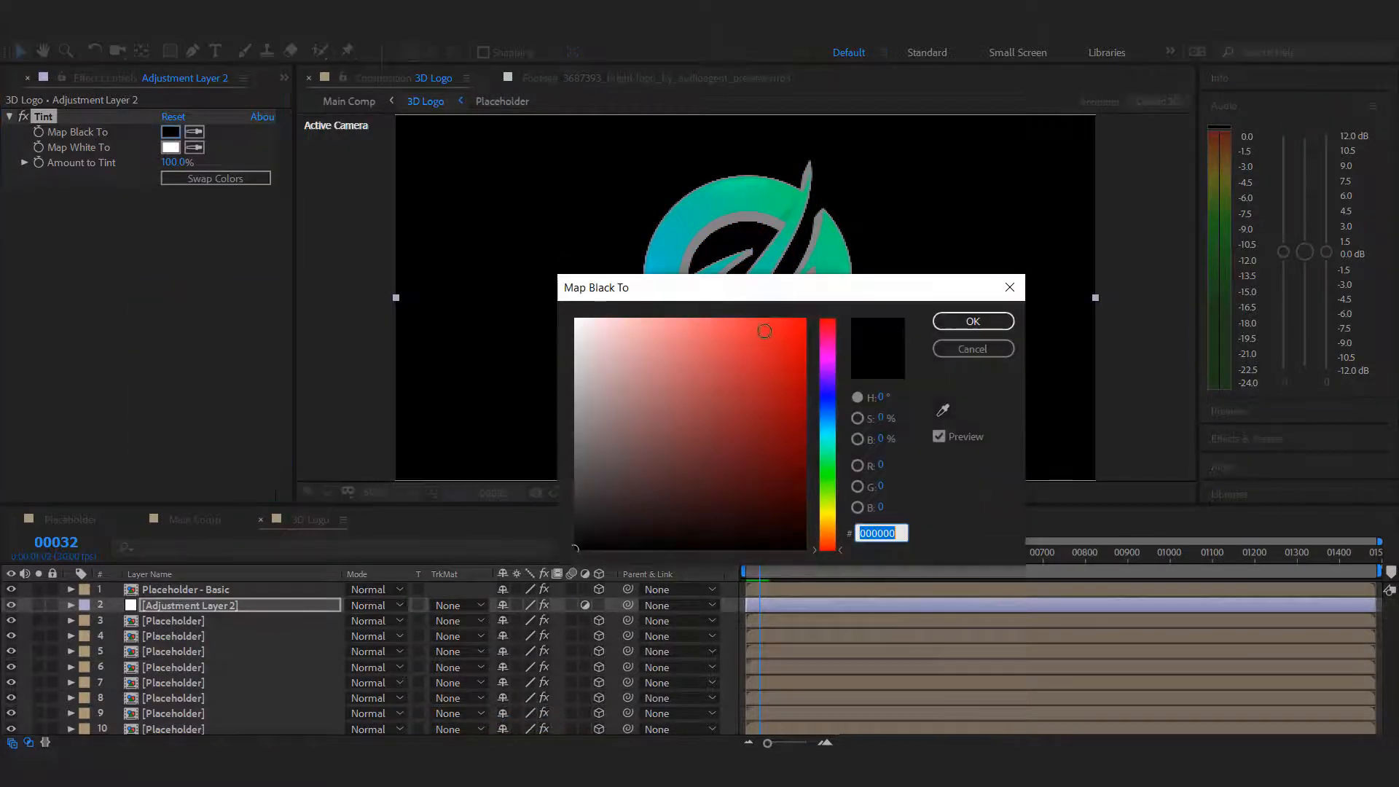
pyautogui.moveTo(765, 331); pyautogui.dragTo(806, 317)
pyautogui.click(984, 324)
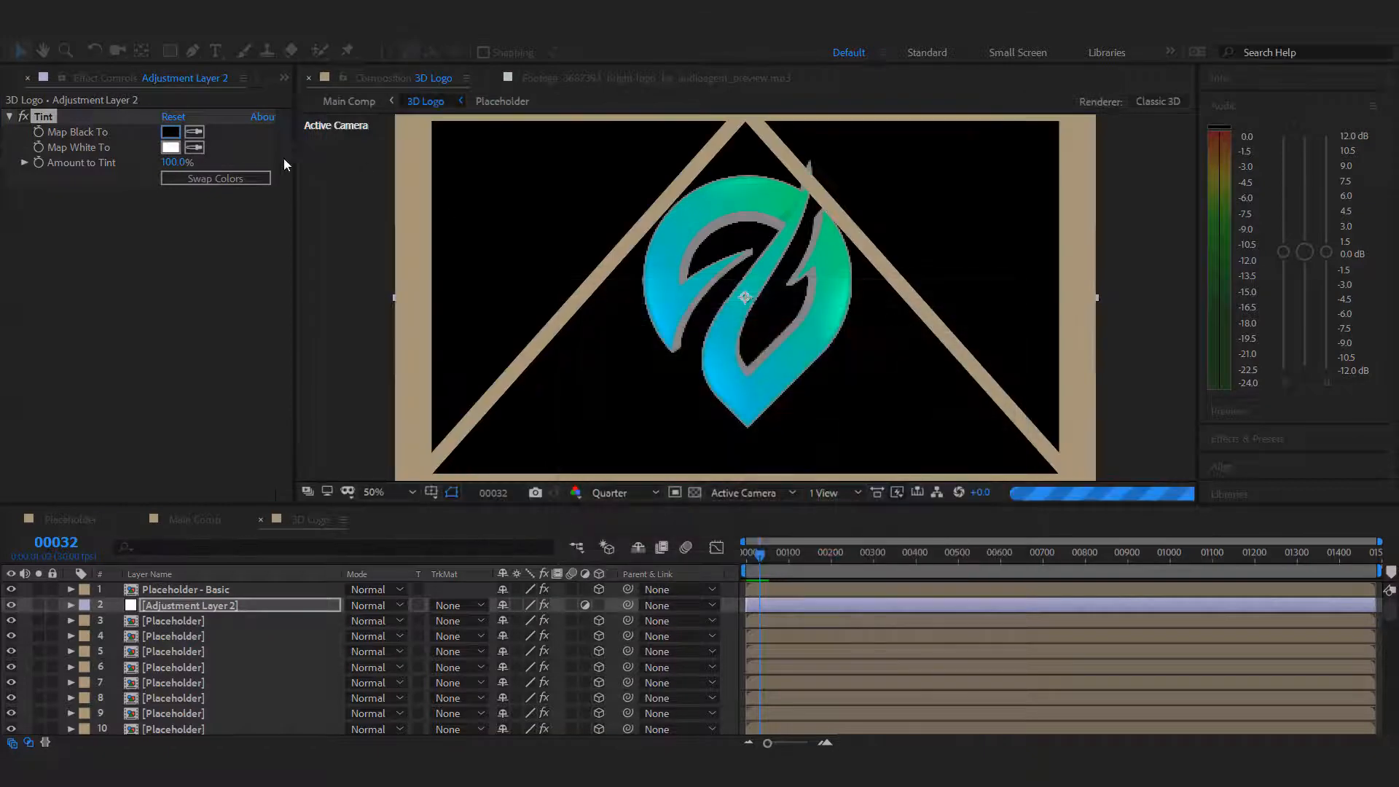
pyautogui.click(207, 292)
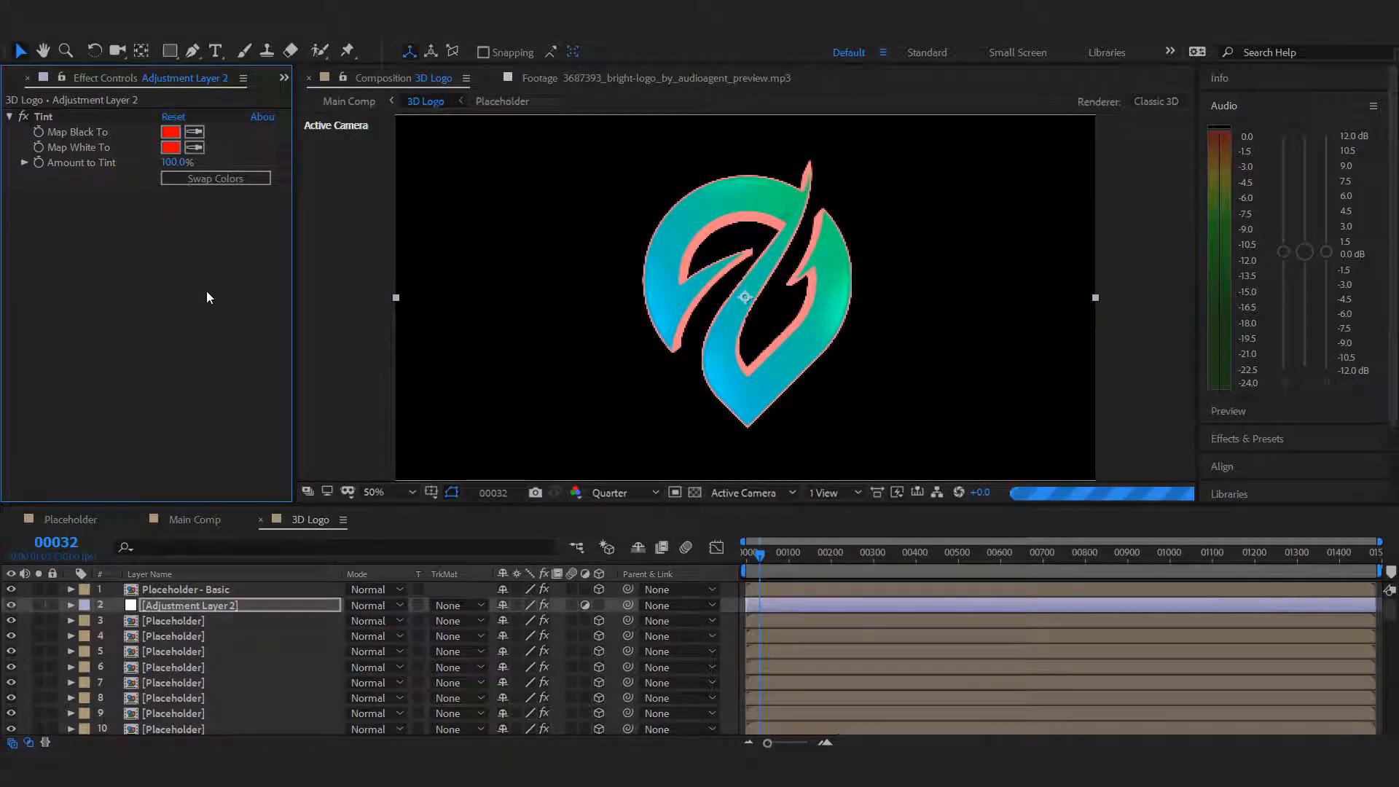
# Search the effects and presets for "wipe" and apply the Linear Wipe preset to the Placeholder - Basic layer.
pyautogui.click(216, 605)
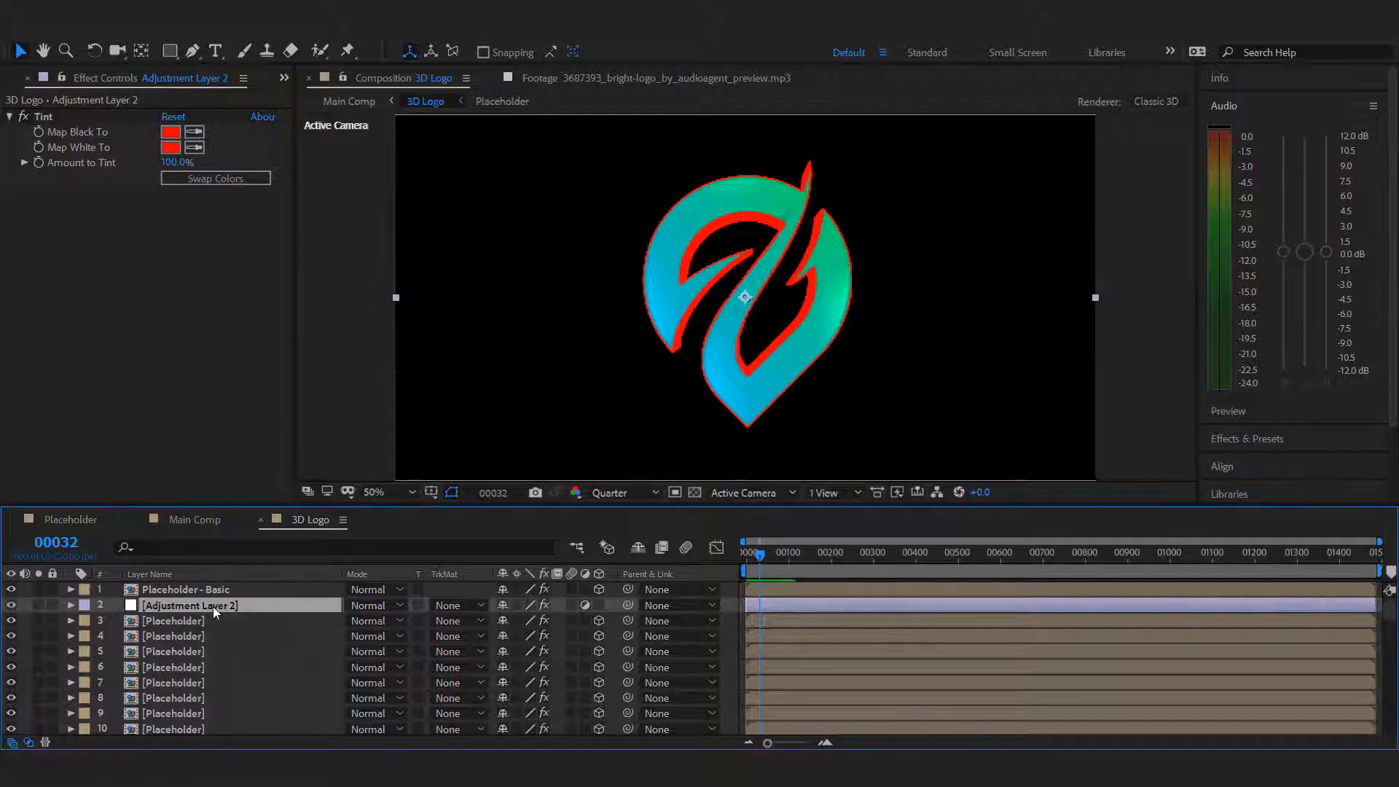
pyautogui.click(216, 590)
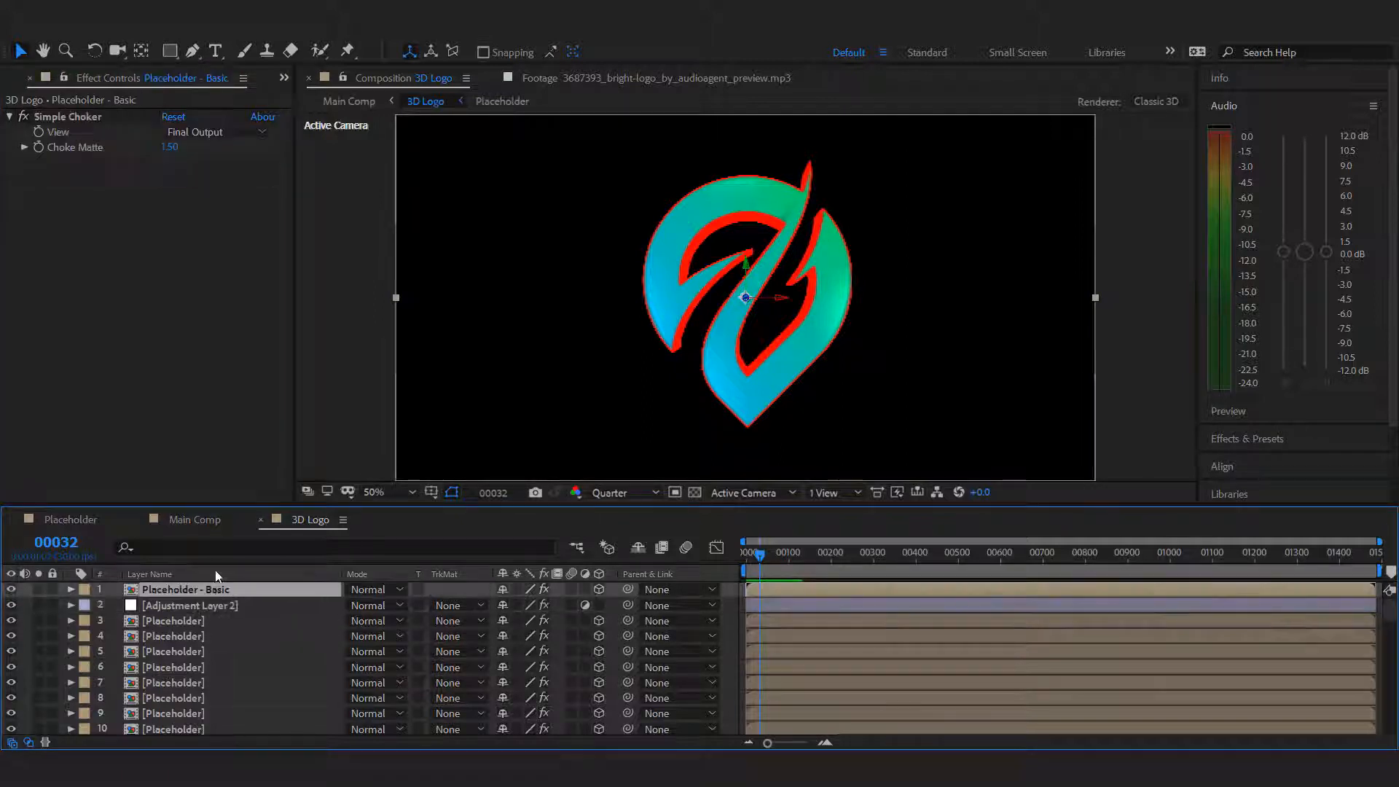
pyautogui.click(1207, 104)
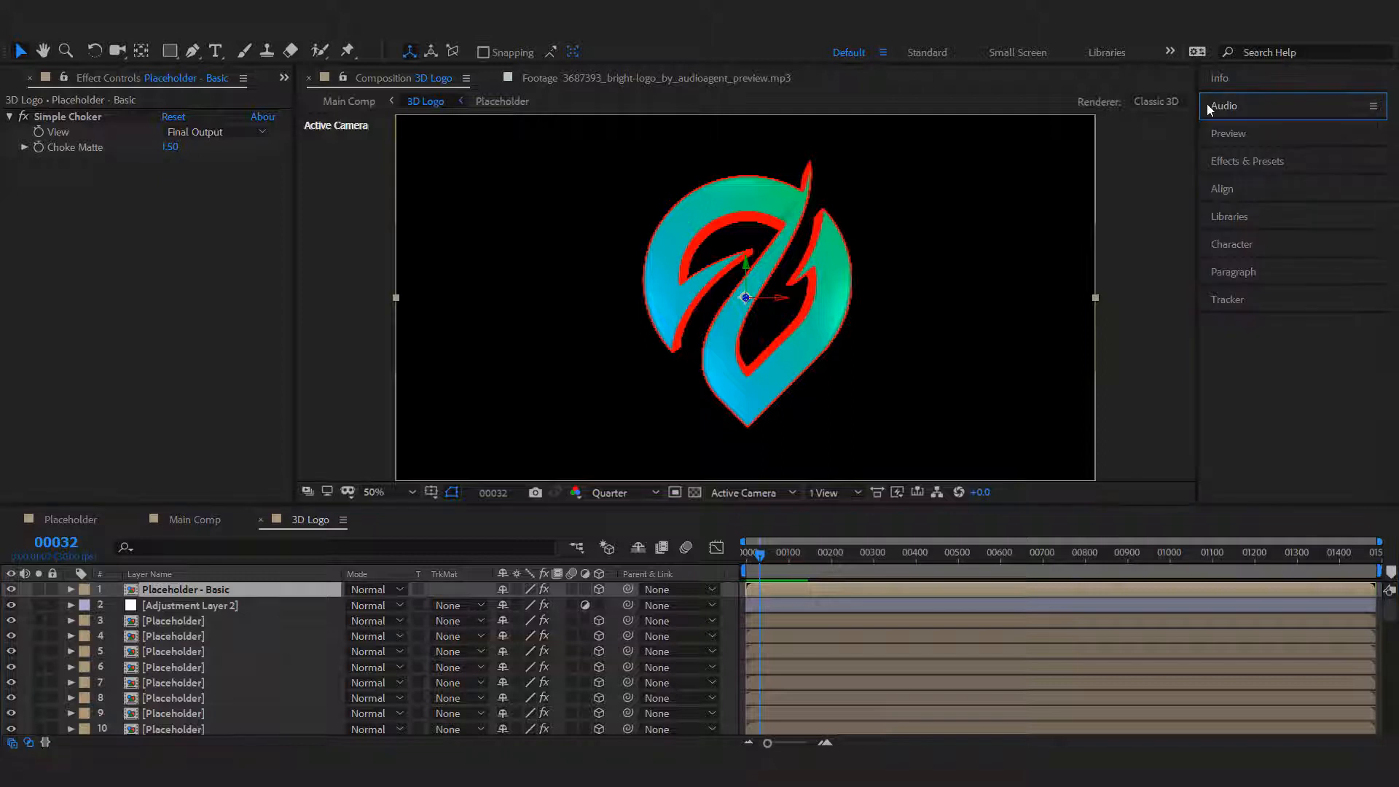
pyautogui.click(1224, 161)
pyautogui.click(1237, 184)
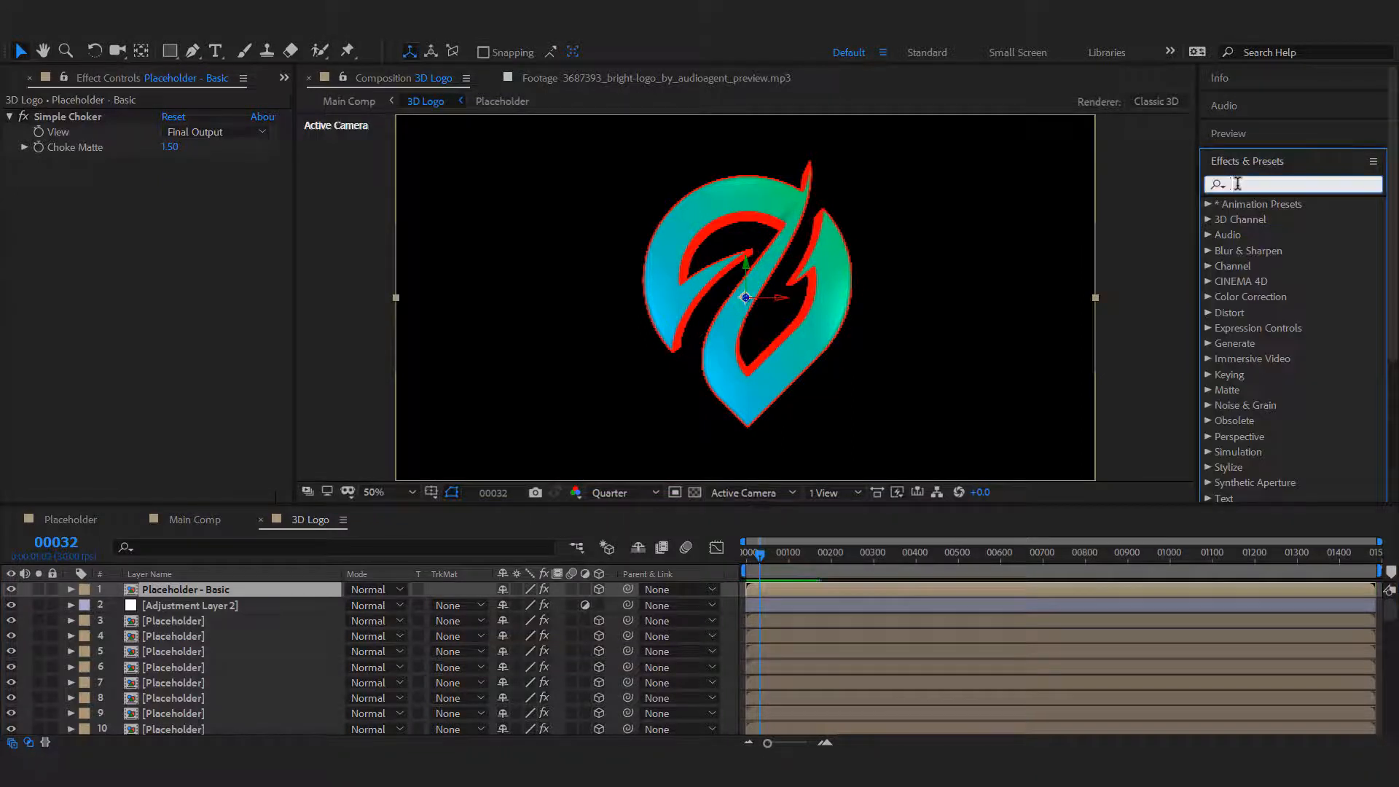
pyautogui.write('wipe')
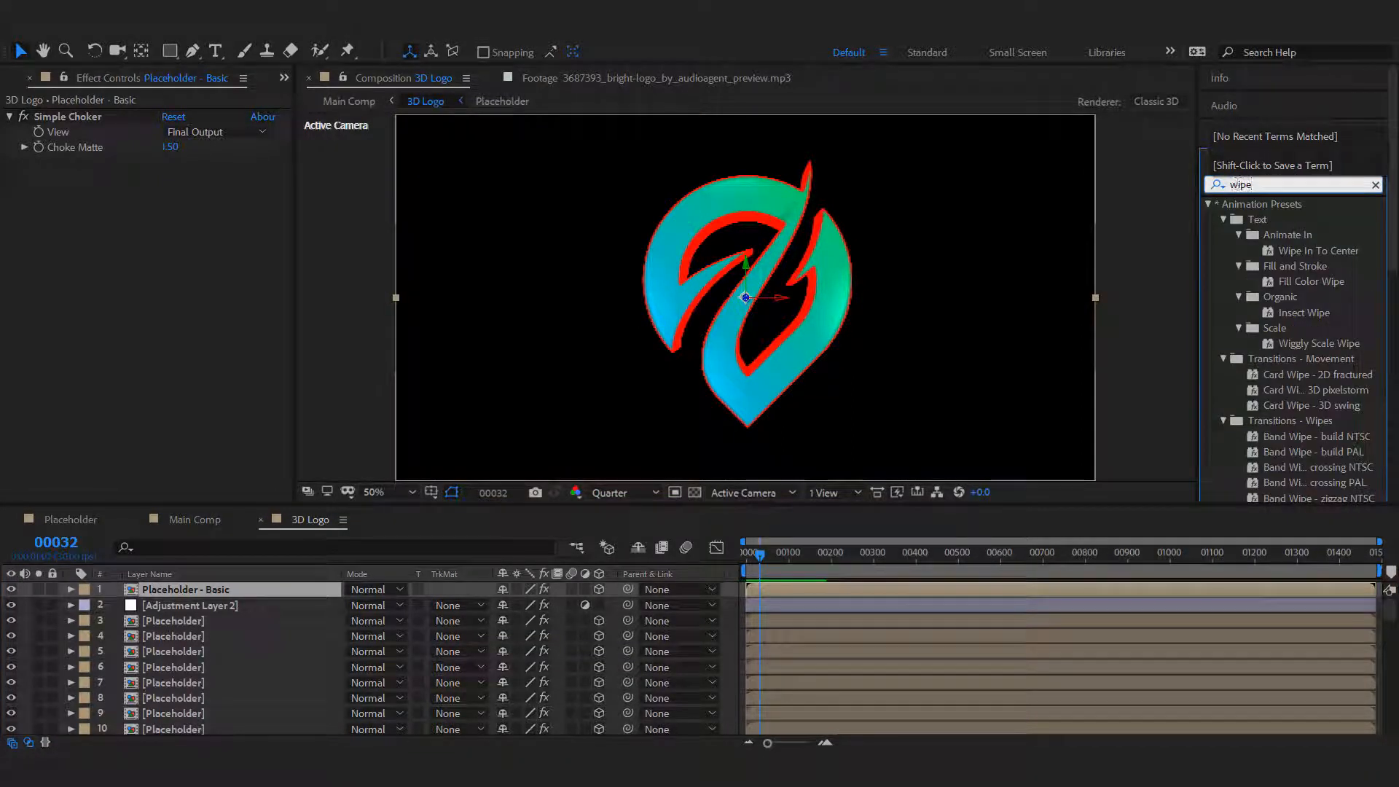
pyautogui.scroll(-5, 1317, 287)
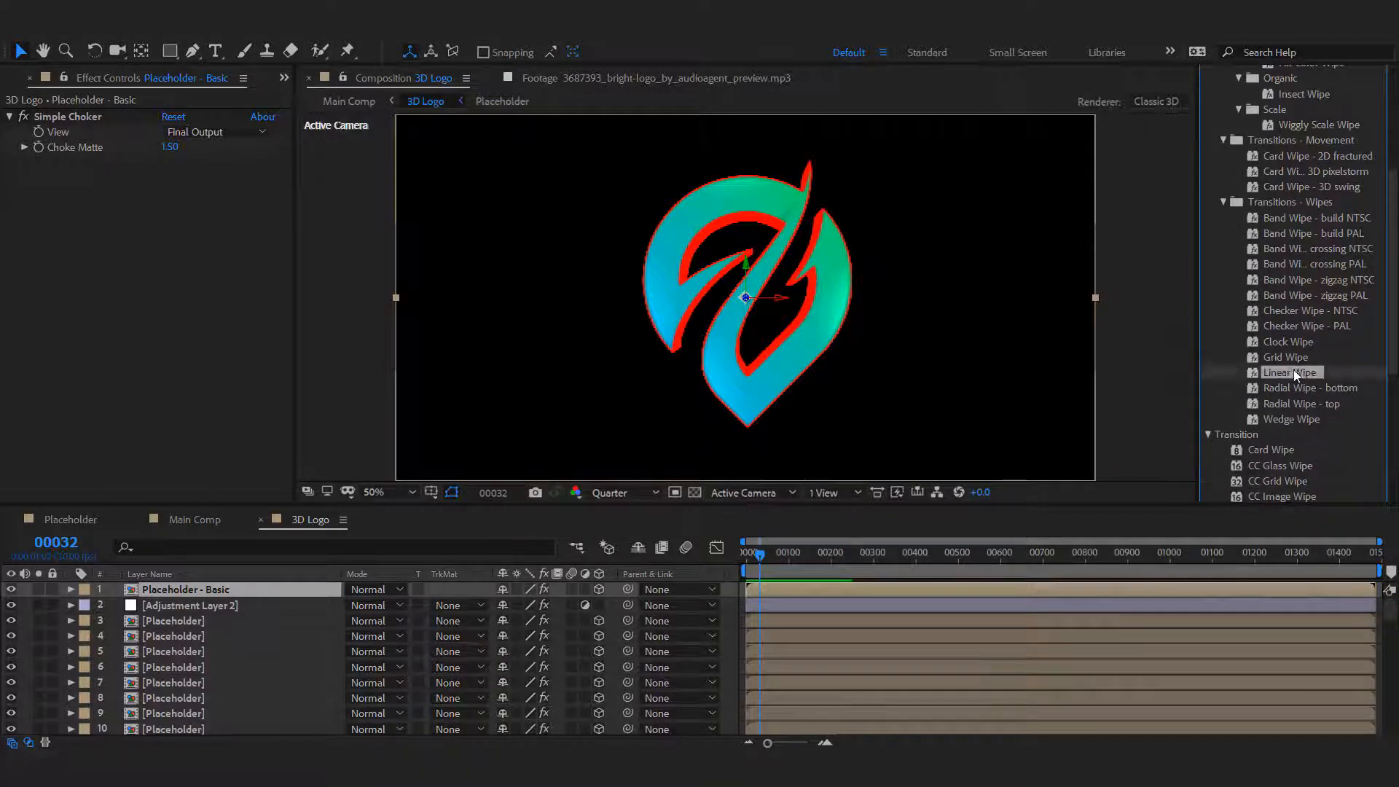
pyautogui.moveTo(1293, 370); pyautogui.dragTo(160, 238)
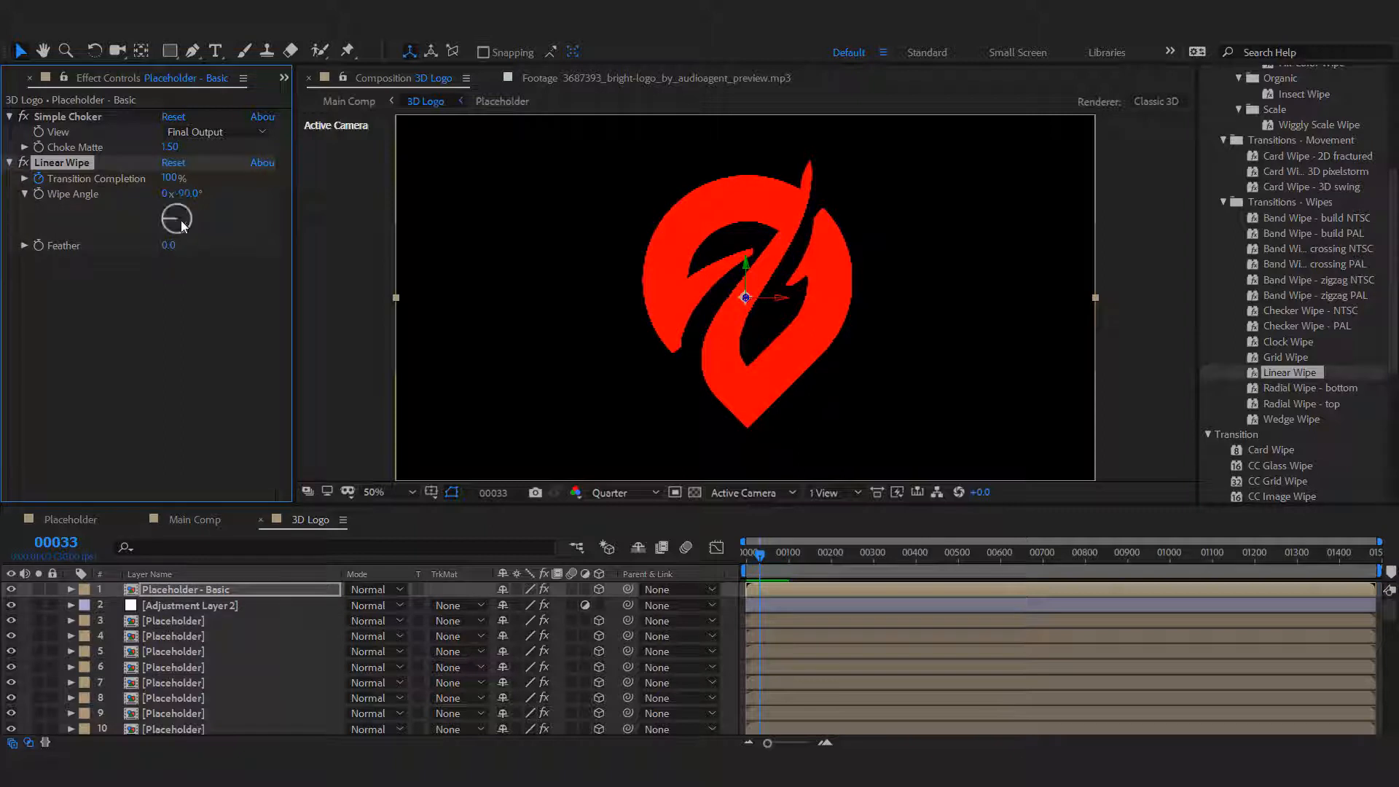
# Set the Linear Wipe's angle to -150° and its Transition Completion to 10%.
pyautogui.click(188, 194)
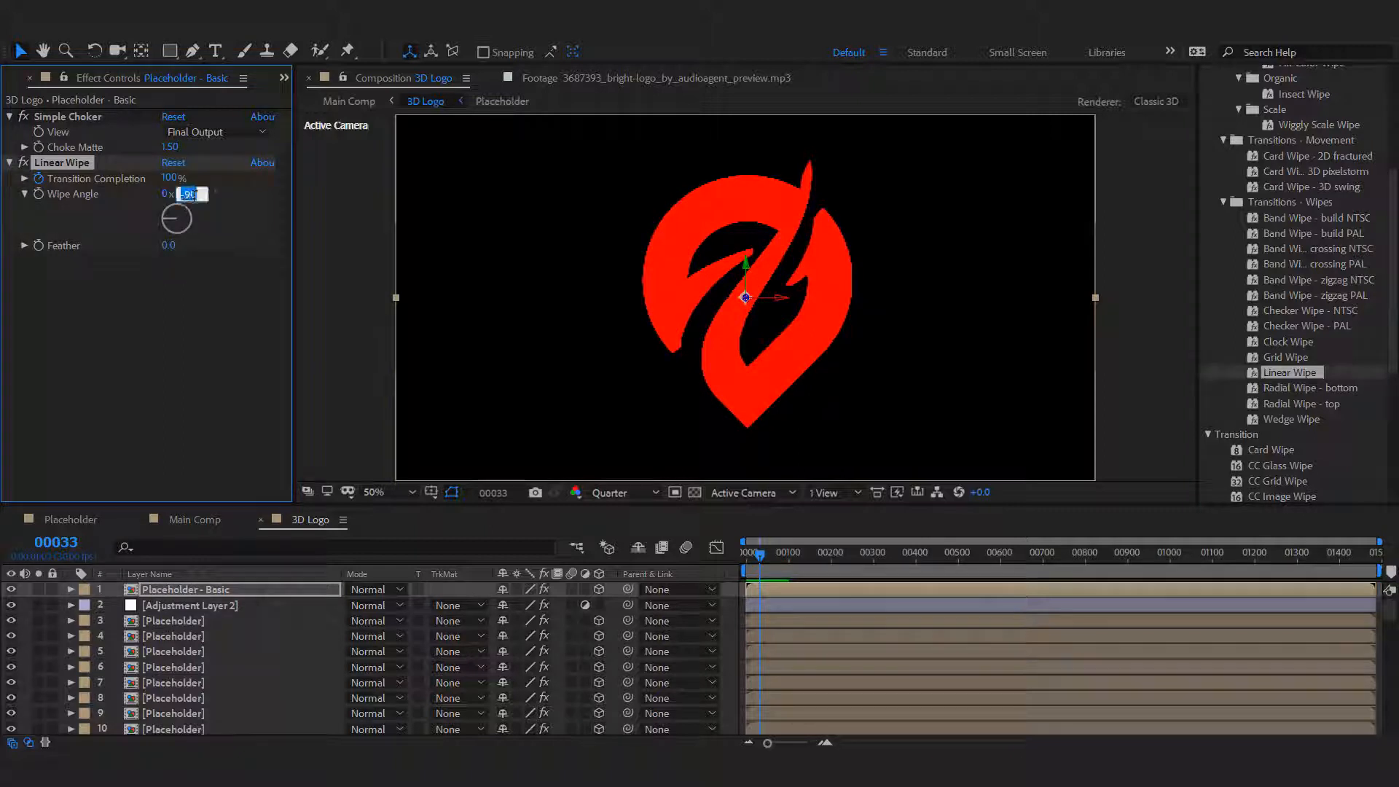
pyautogui.write('-')
pyautogui.press('Return')
pyautogui.click(163, 316)
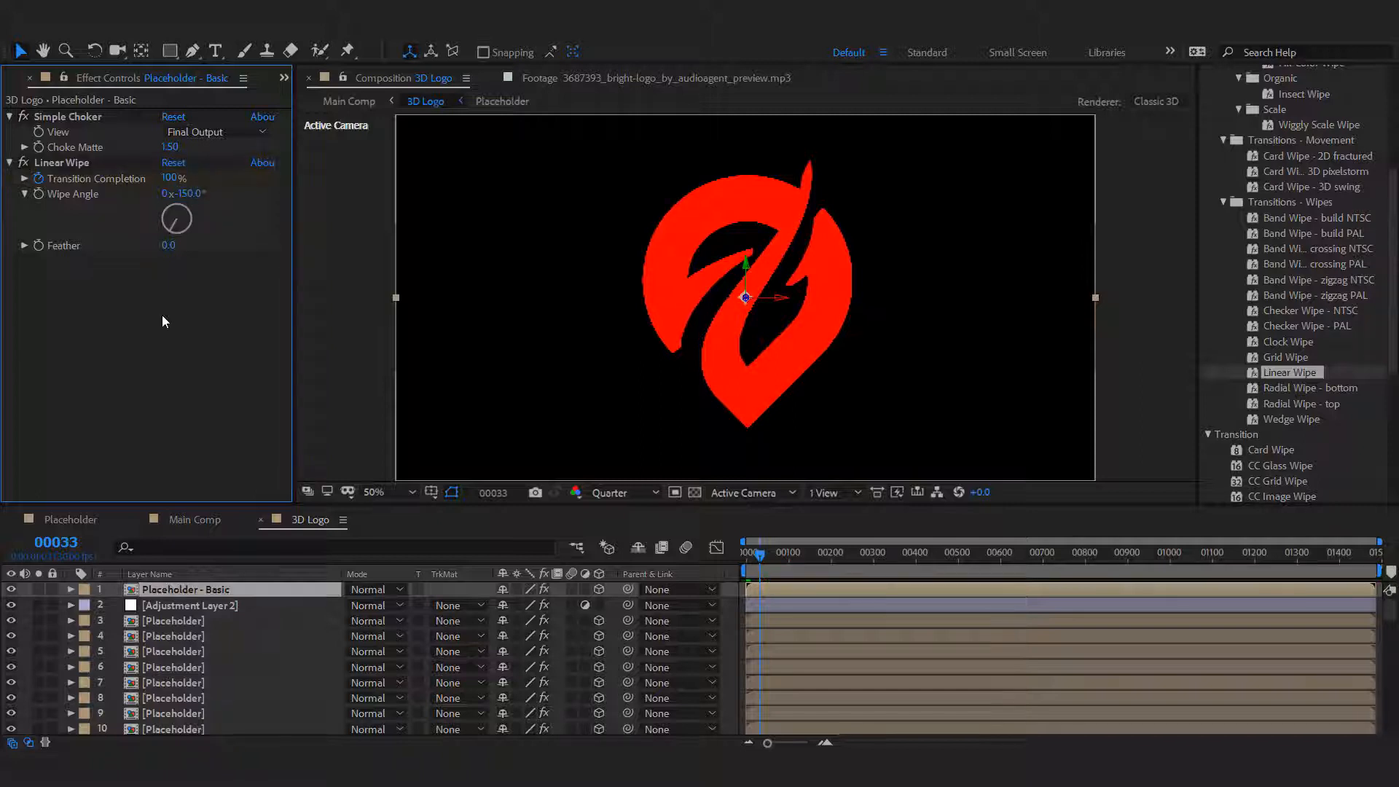
pyautogui.click(168, 178)
pyautogui.write('10')
pyautogui.press('Return')
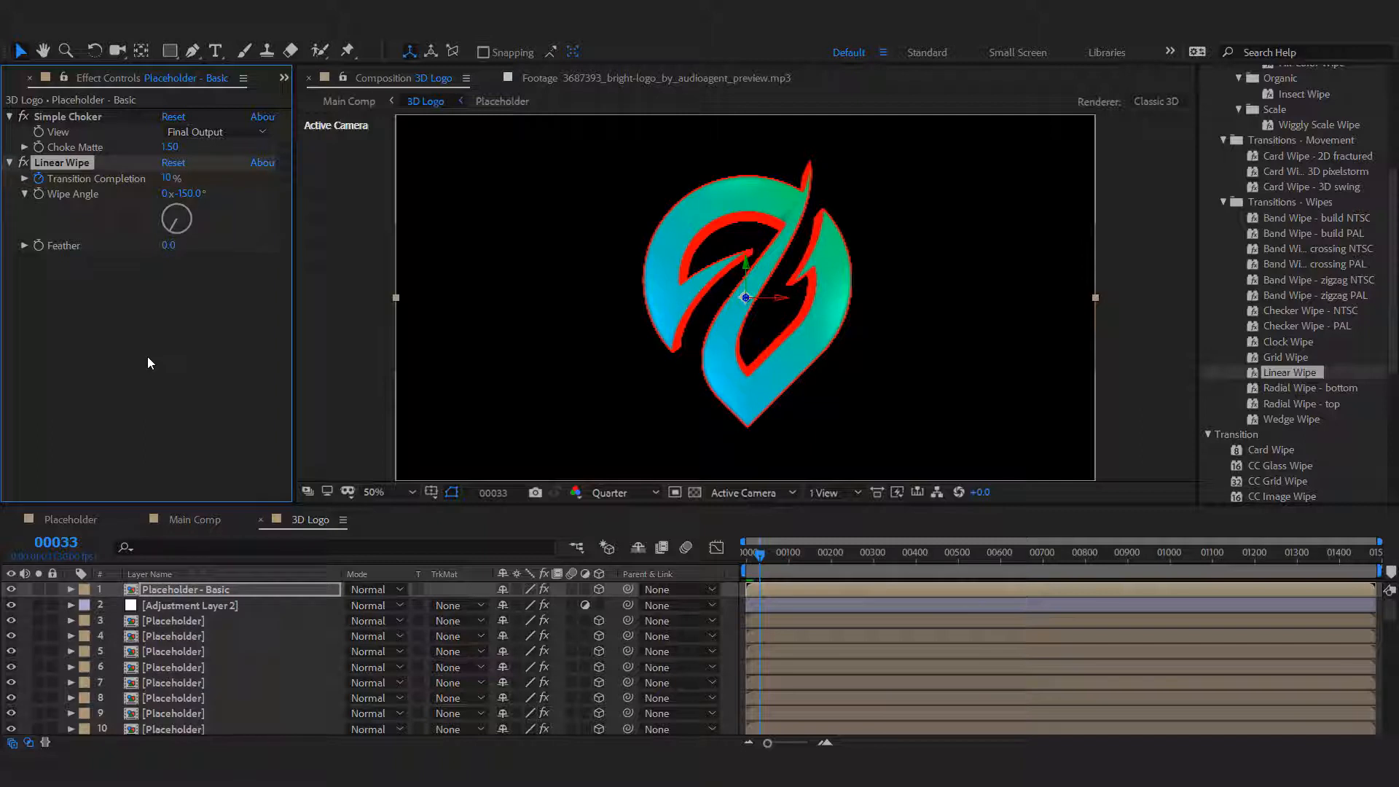
pyautogui.click(148, 362)
# Set the Amount to Tint on the adjustment layer's Tint effect to 0%.
pyautogui.click(193, 607)
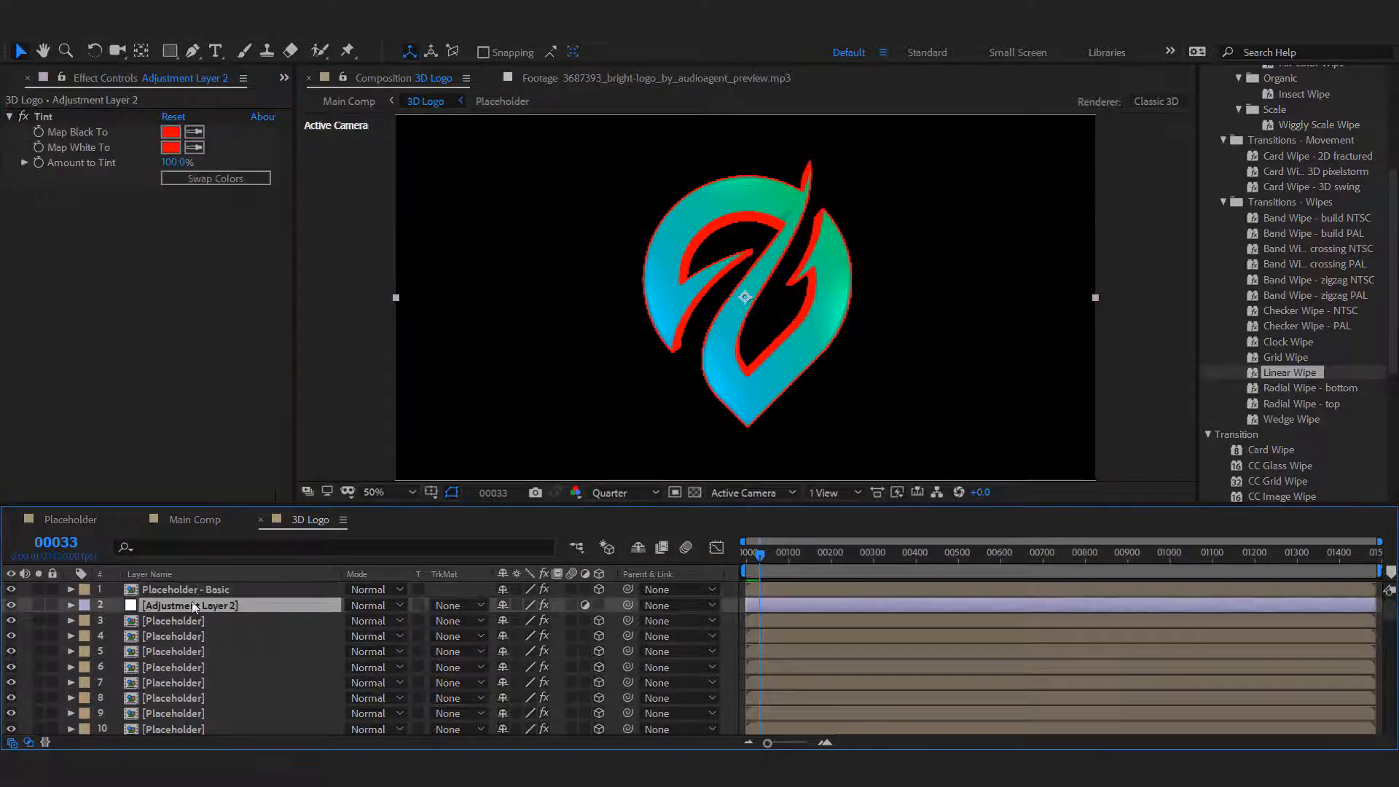
pyautogui.click(174, 163)
pyautogui.write('0')
pyautogui.click(151, 288)
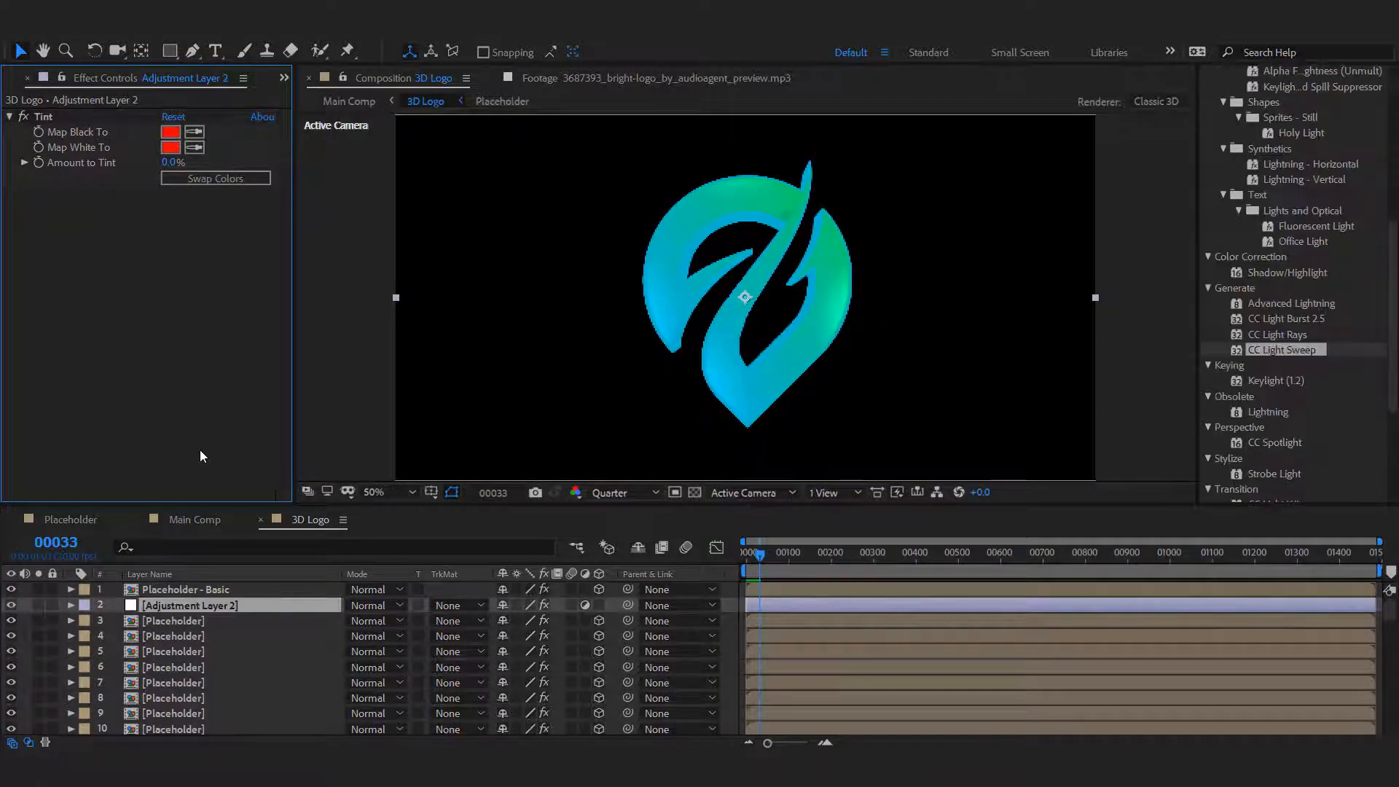
# Link the adjustment layer's Tint property Map White To to its Map Black To property with the pick whip.
pyautogui.click(71, 606)
pyautogui.click(87, 622)
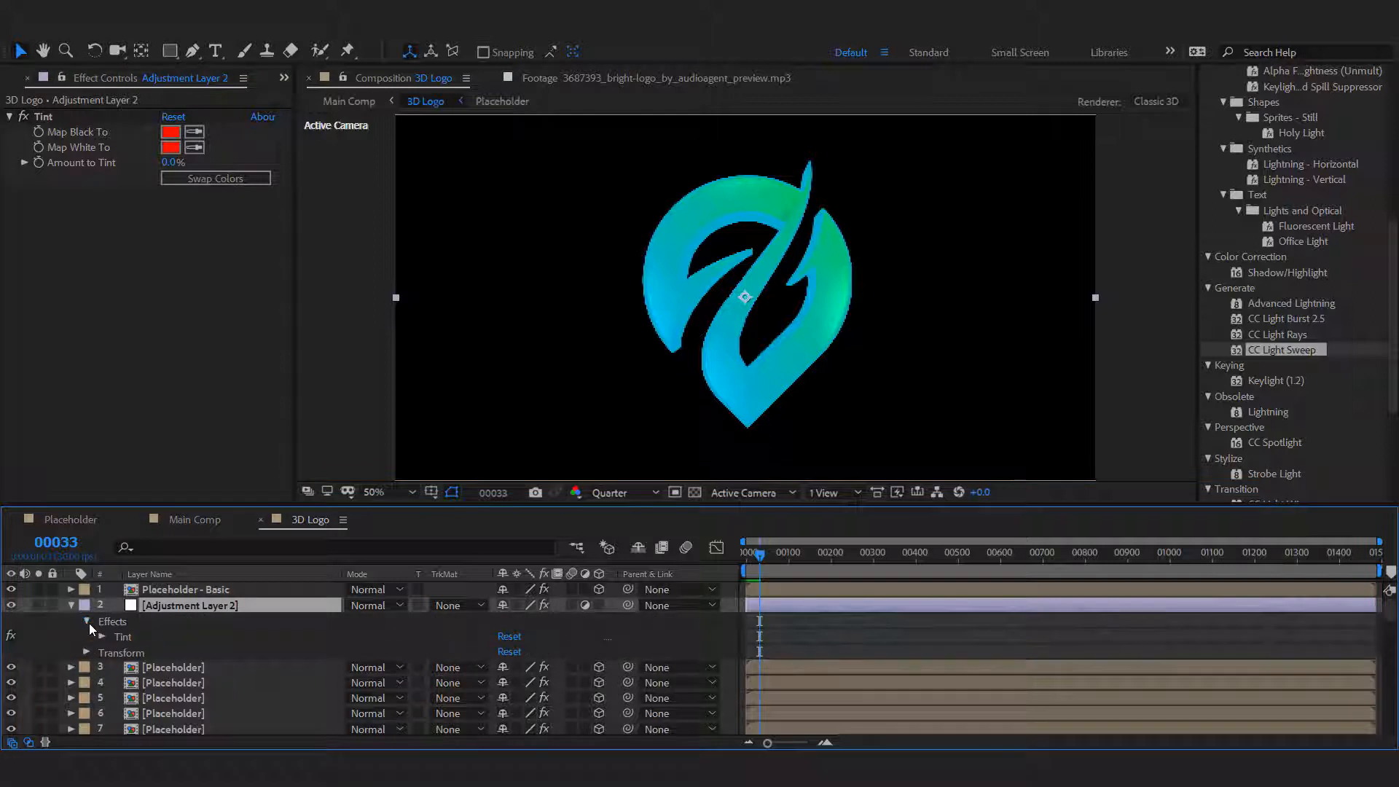
pyautogui.click(102, 637)
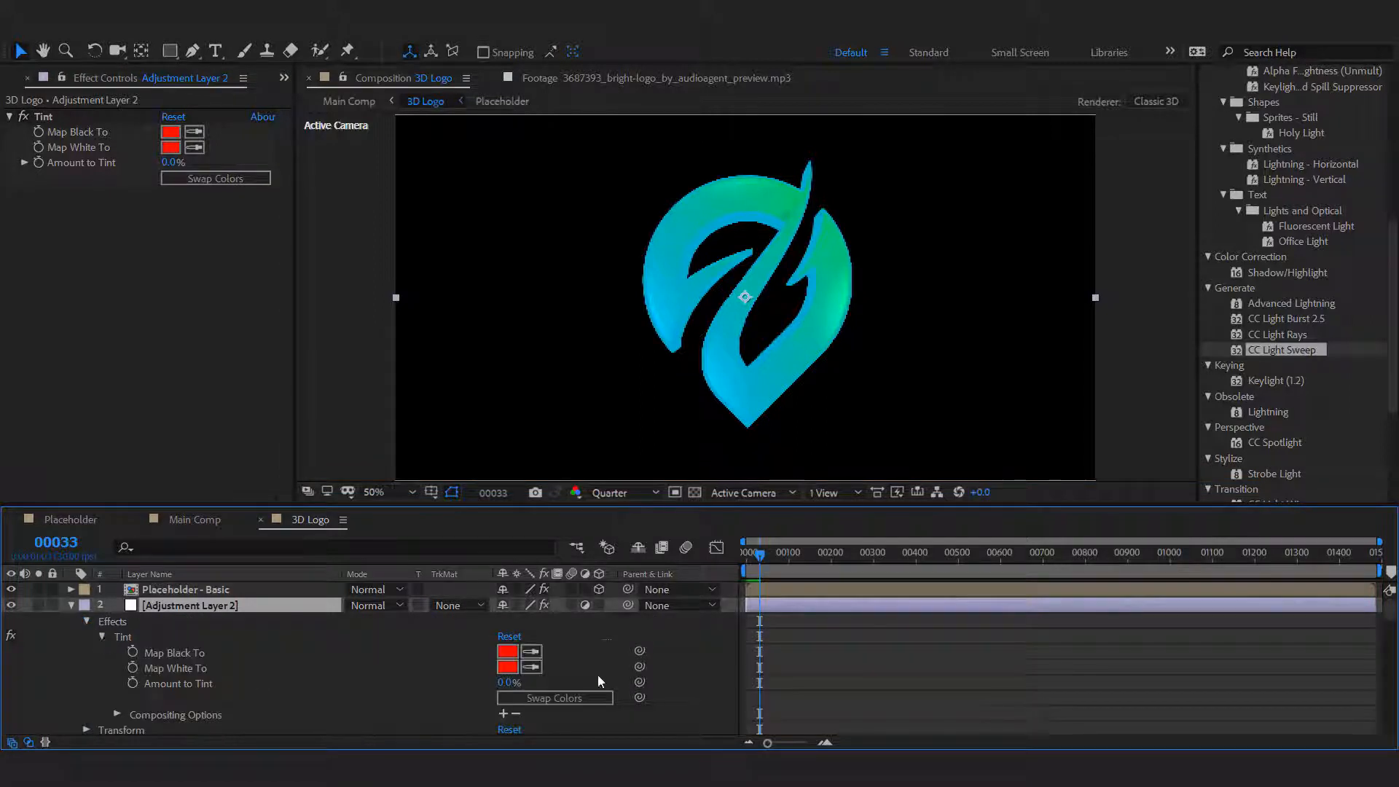
pyautogui.moveTo(639, 667); pyautogui.dragTo(259, 652)
pyautogui.click(687, 654)
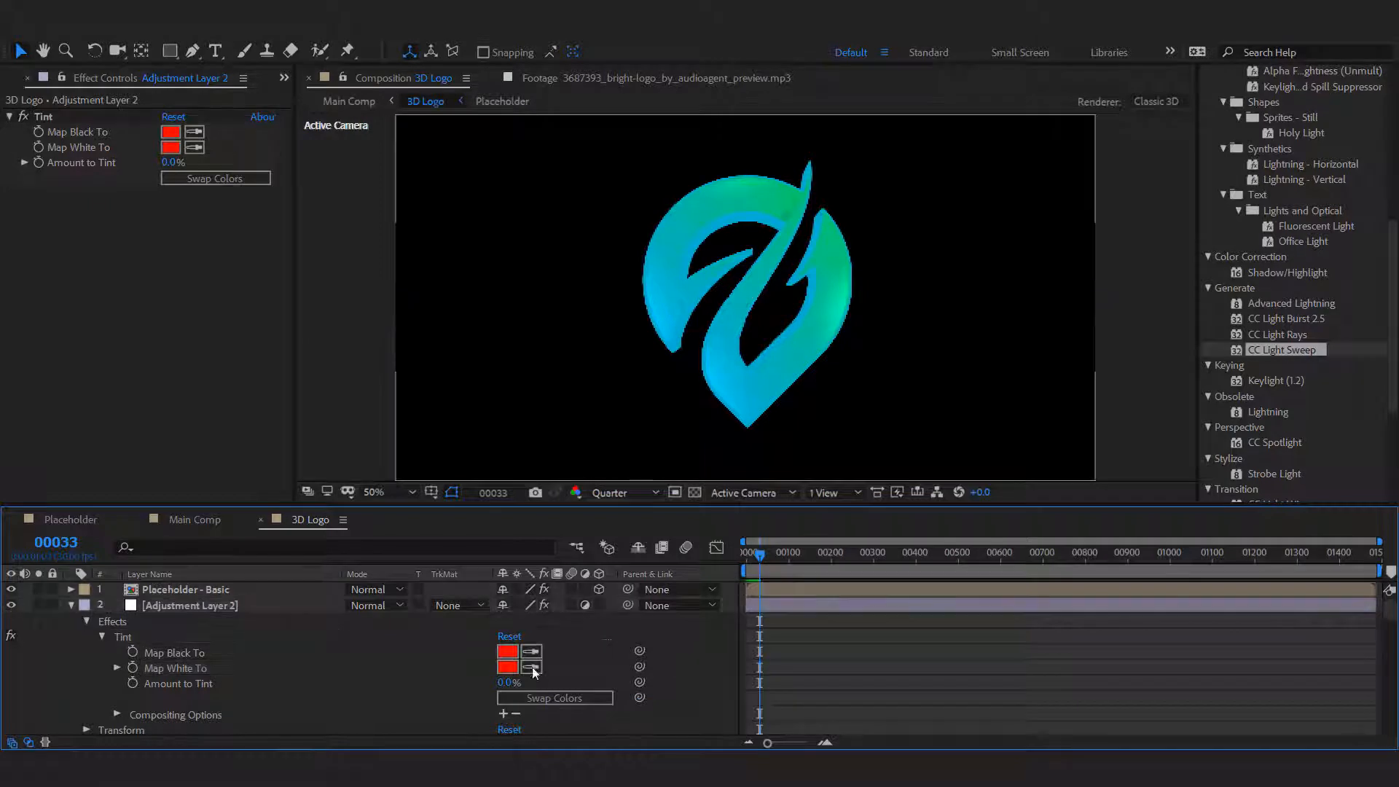
pyautogui.click(72, 605)
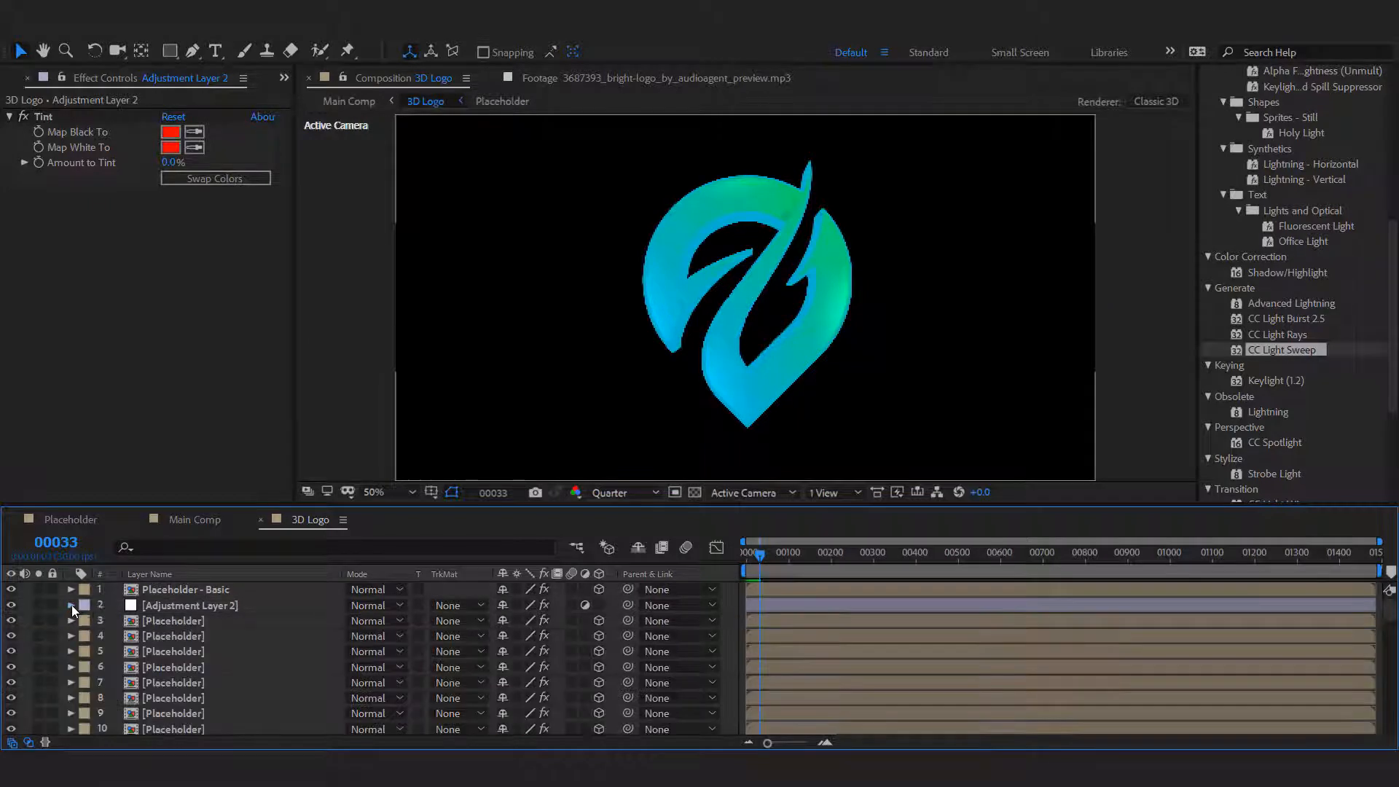
# Add a second Tint effect to the Placeholder layer directly below the adjustment layer.
pyautogui.click(187, 622)
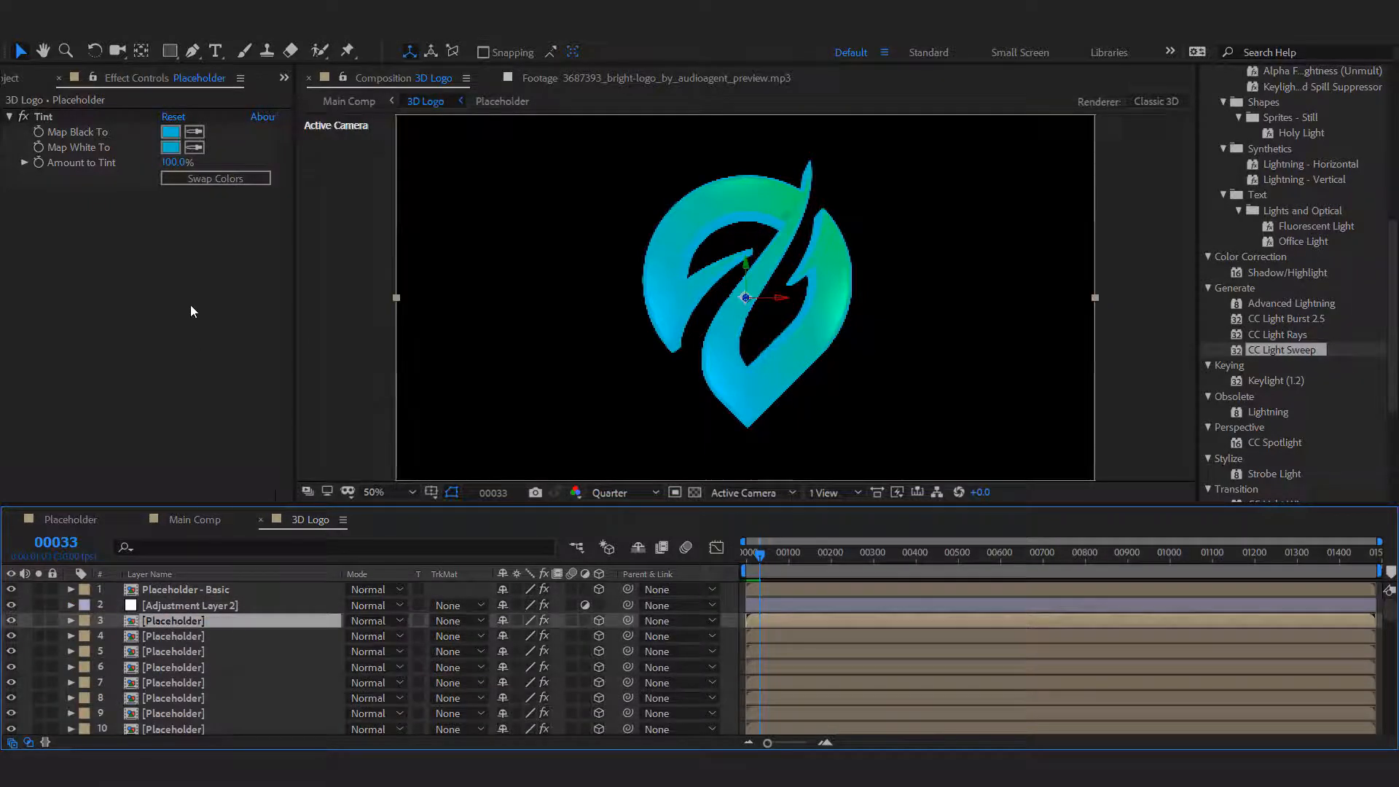
pyautogui.rightClick(191, 305)
pyautogui.moveTo(317, 460)
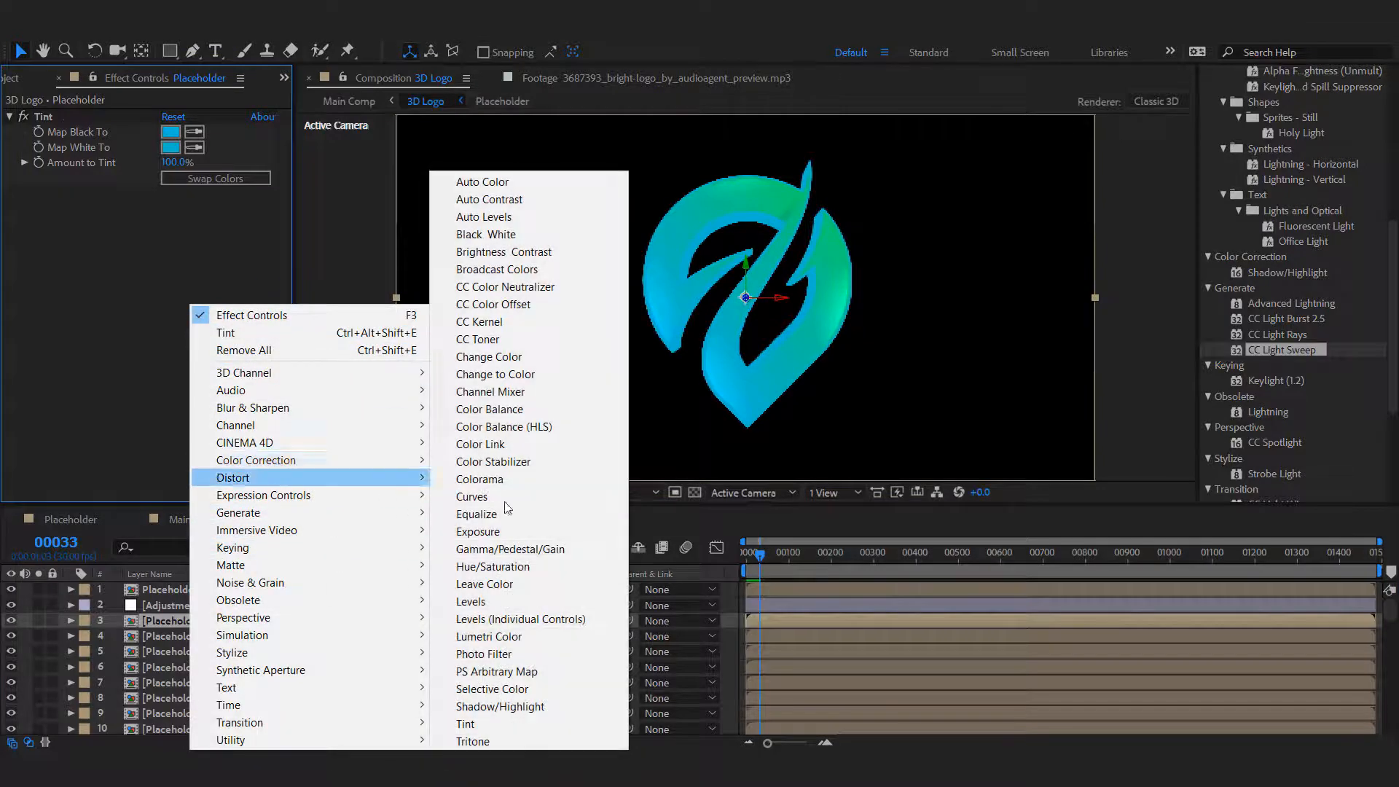
pyautogui.click(475, 727)
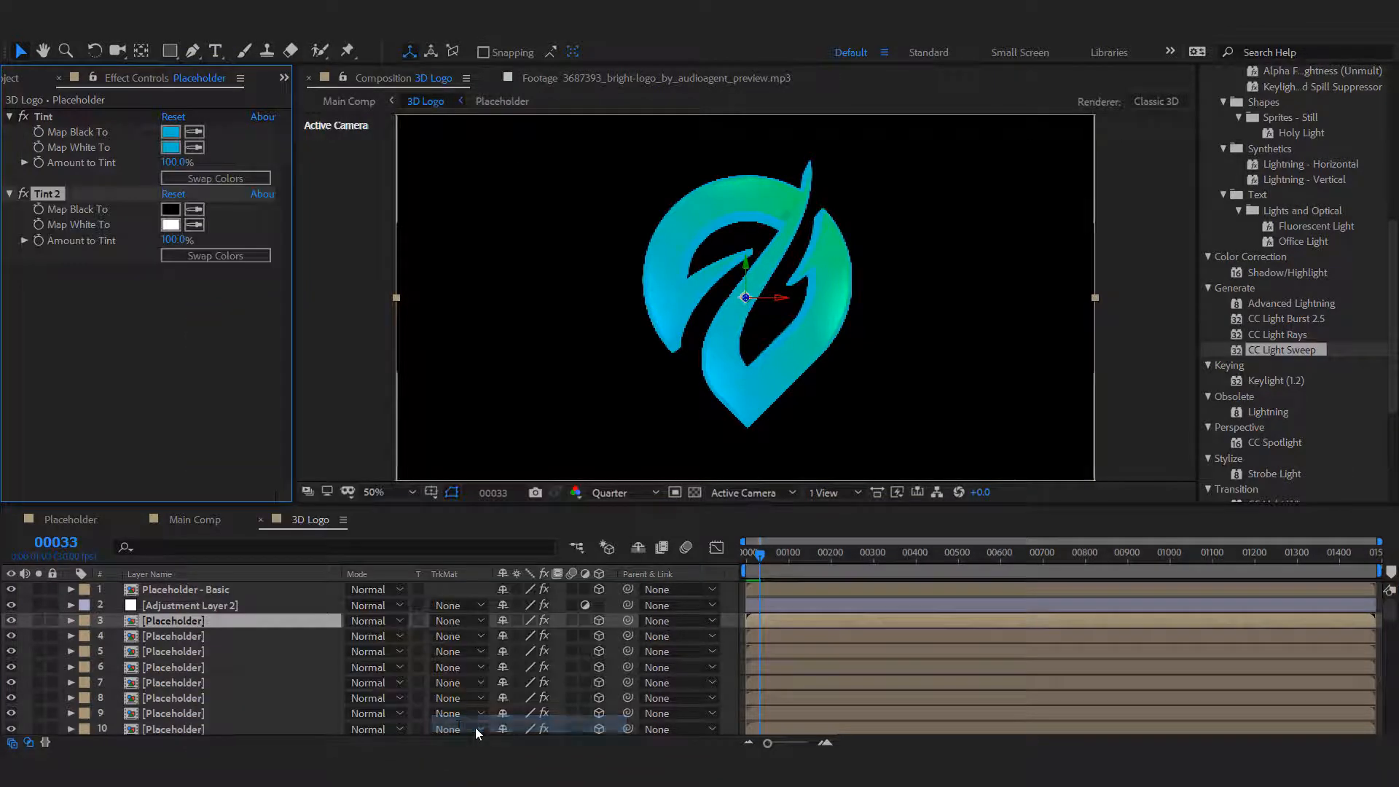
# Pick-whip Map White To to Map Black To within the Placeholder layer's Tint 2 effect.
pyautogui.click(71, 620)
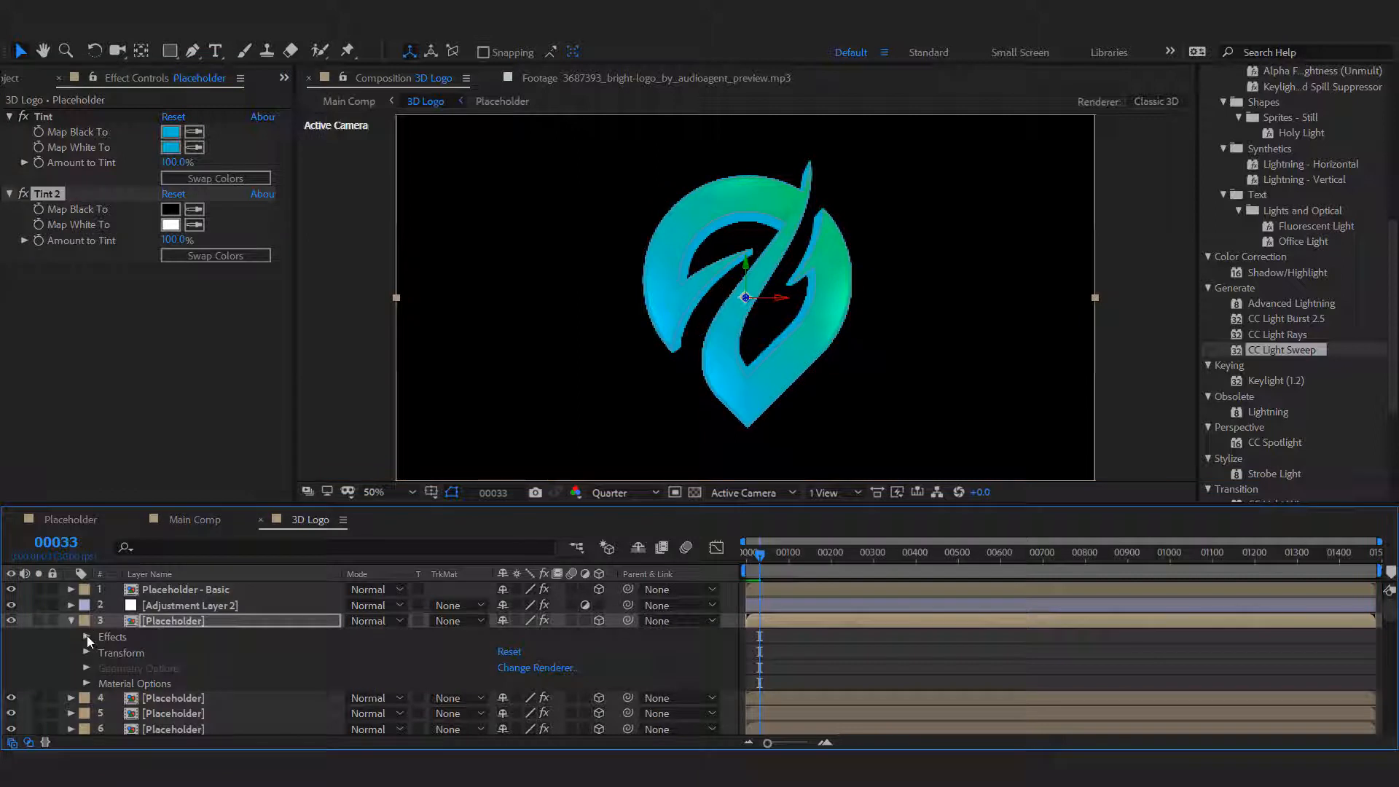
pyautogui.click(87, 636)
pyautogui.click(102, 668)
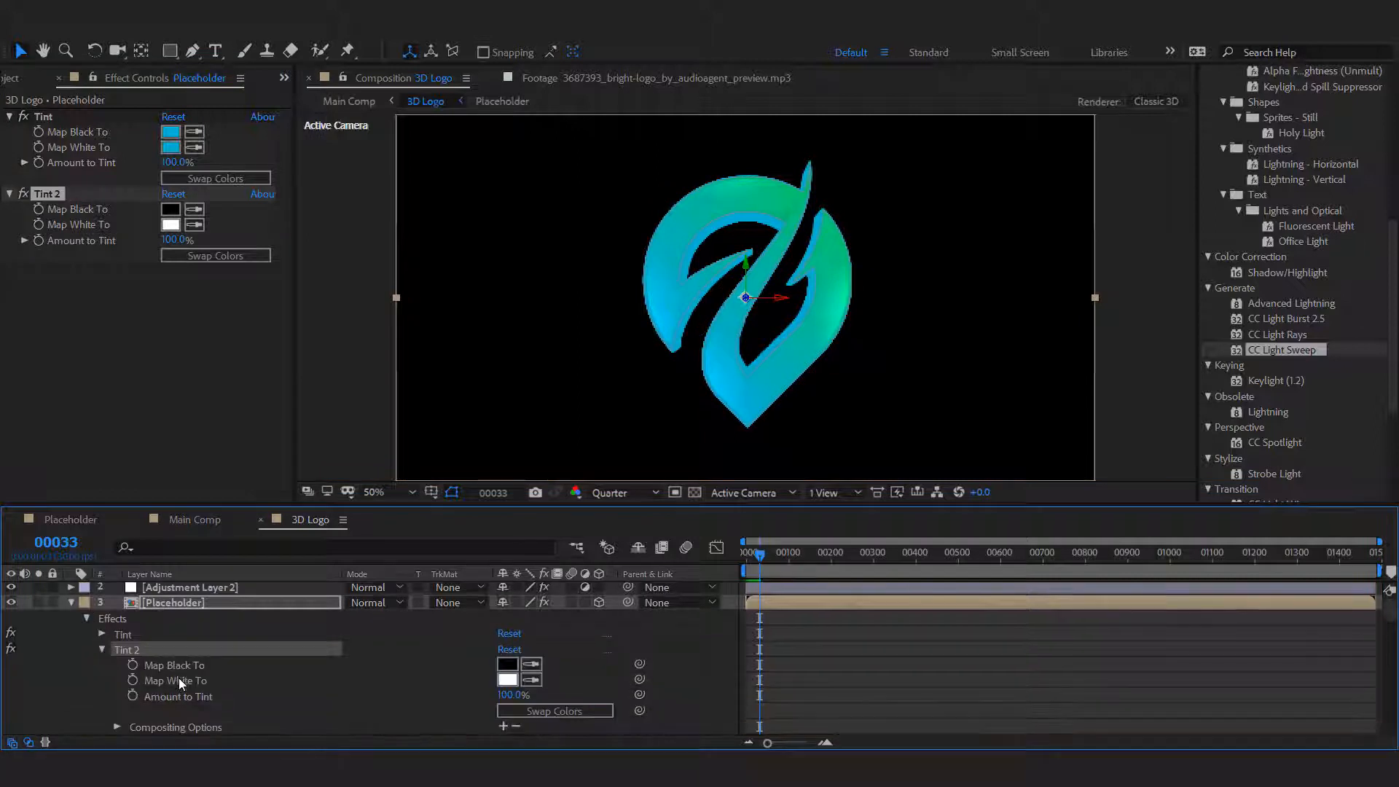
pyautogui.moveTo(640, 680); pyautogui.dragTo(204, 666)
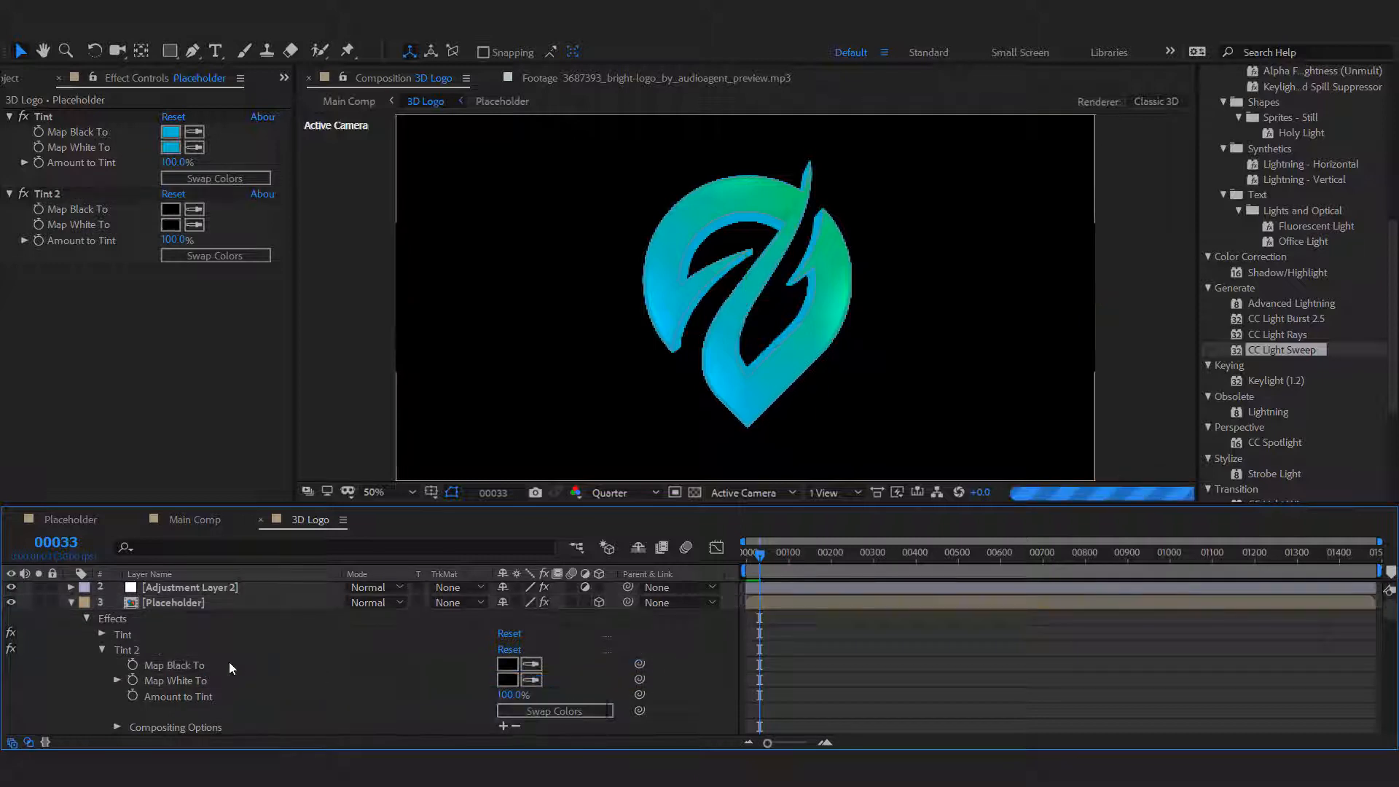
# Link the Placeholder layer's Tint 2 Map Black To property to Map Black To in the adjustment layer's Tint.
pyautogui.click(71, 605)
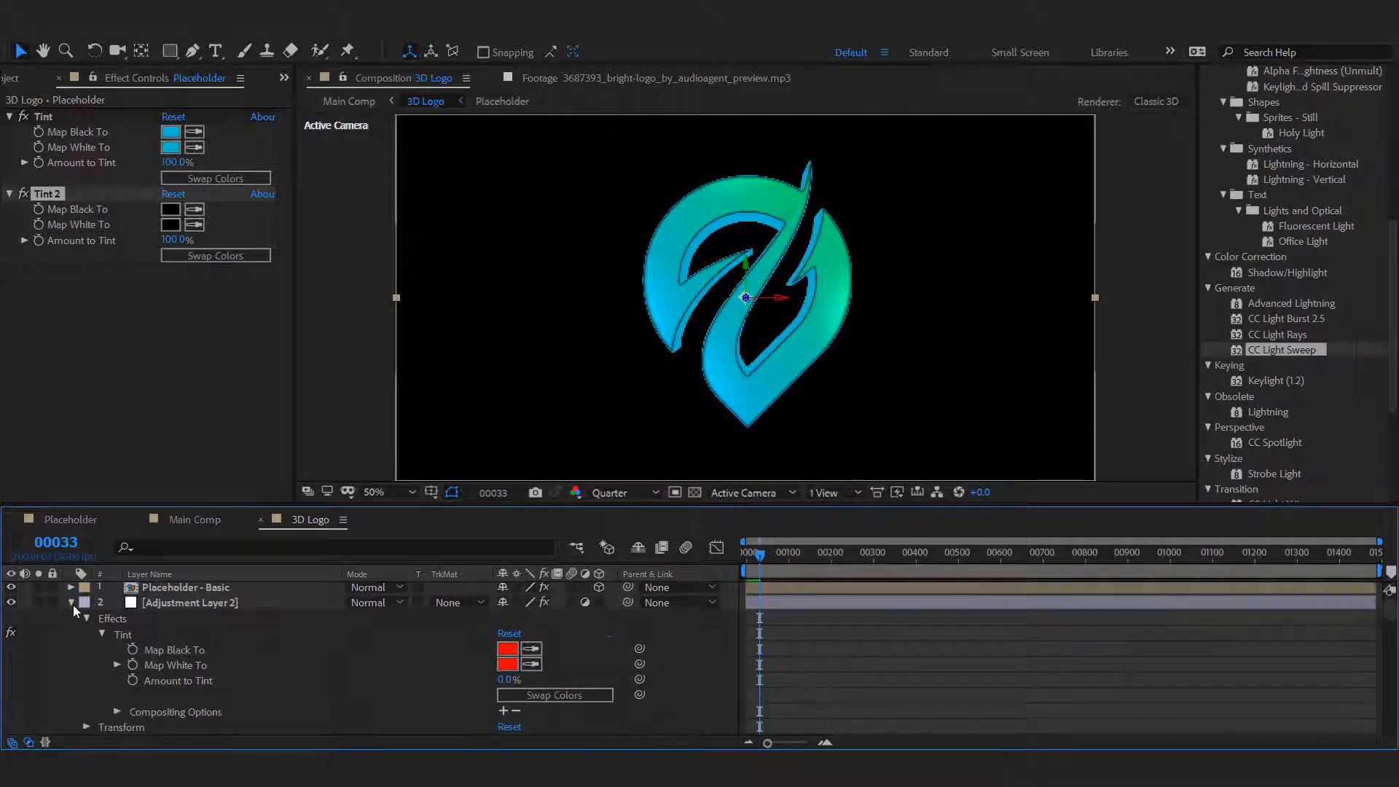
pyautogui.scroll(-2, 329, 646)
pyautogui.scroll(-2, 330, 646)
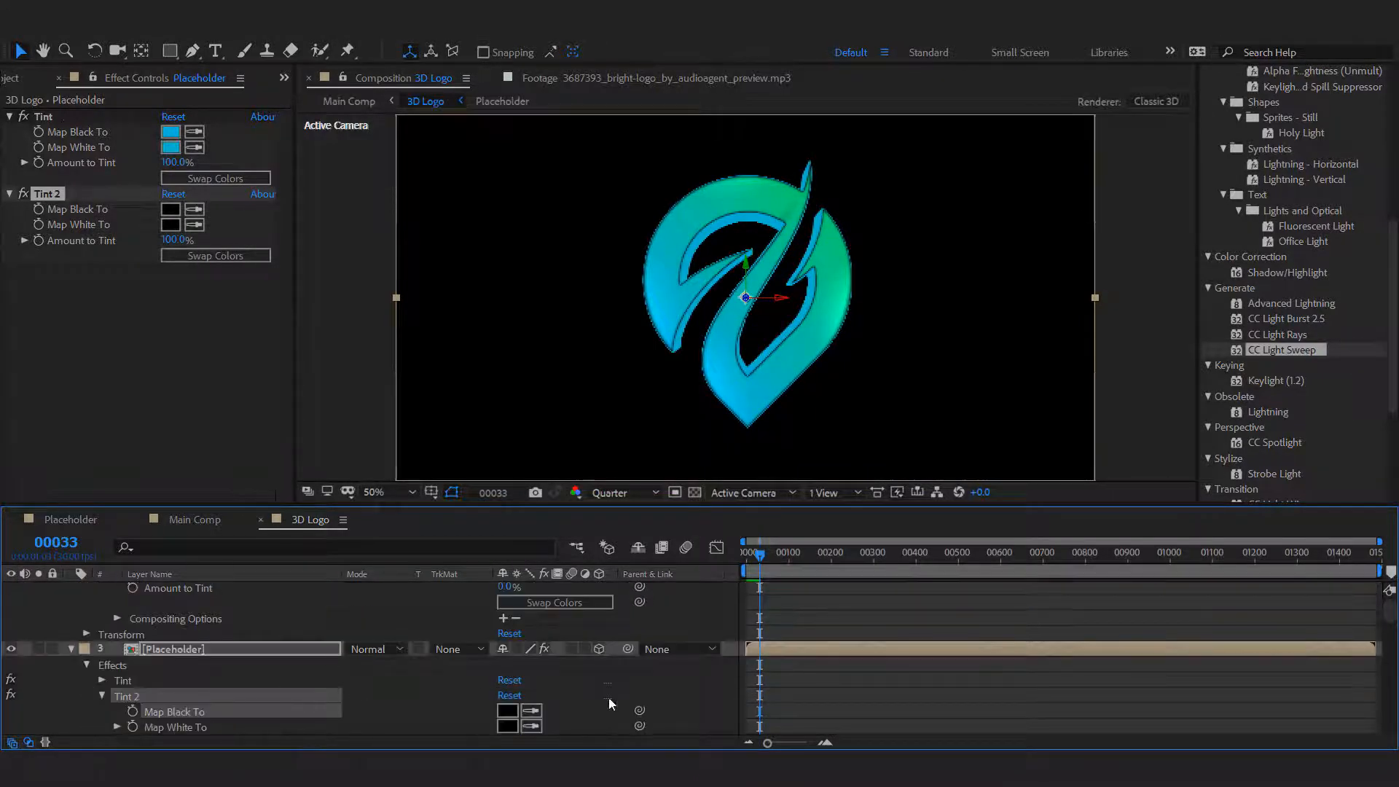
pyautogui.moveTo(640, 712); pyautogui.dragTo(191, 653)
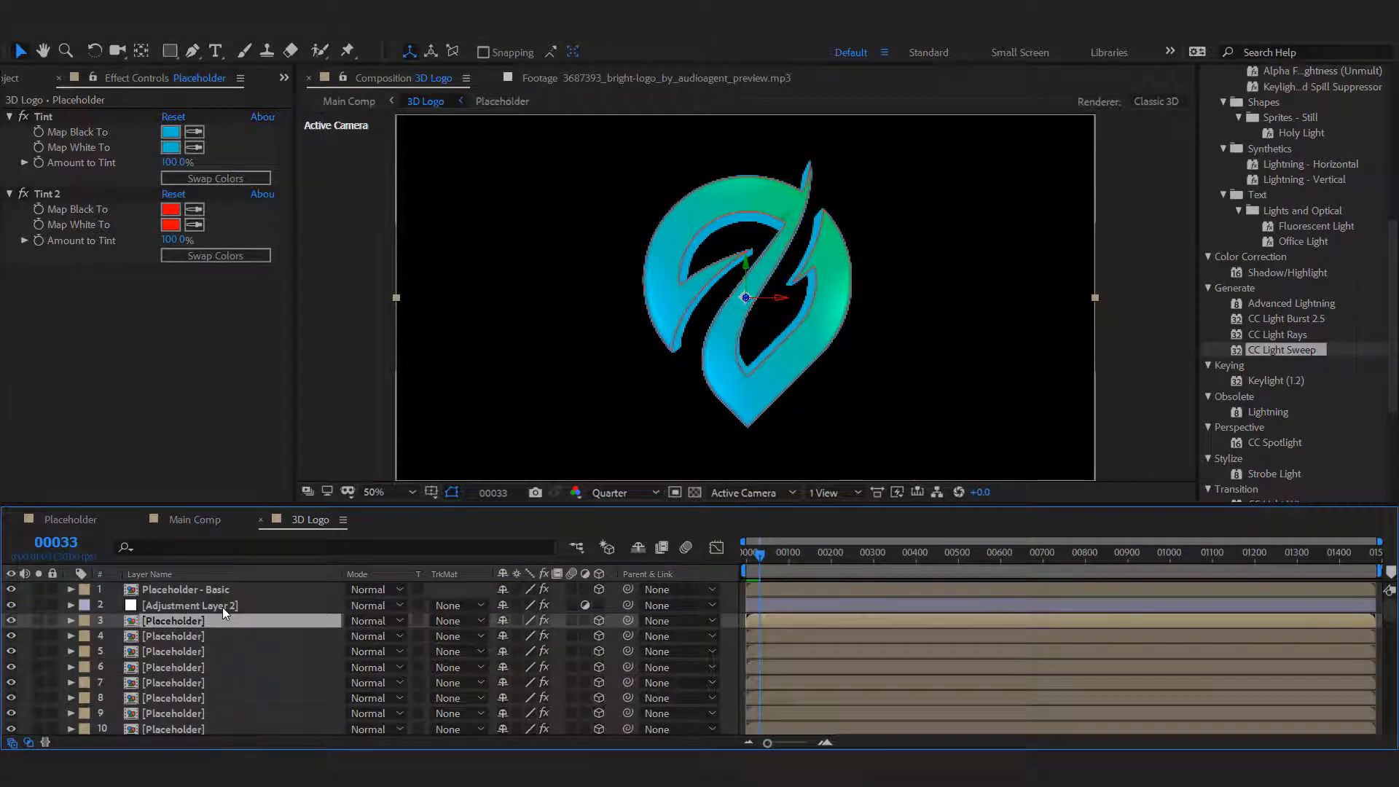
pyautogui.click(221, 606)
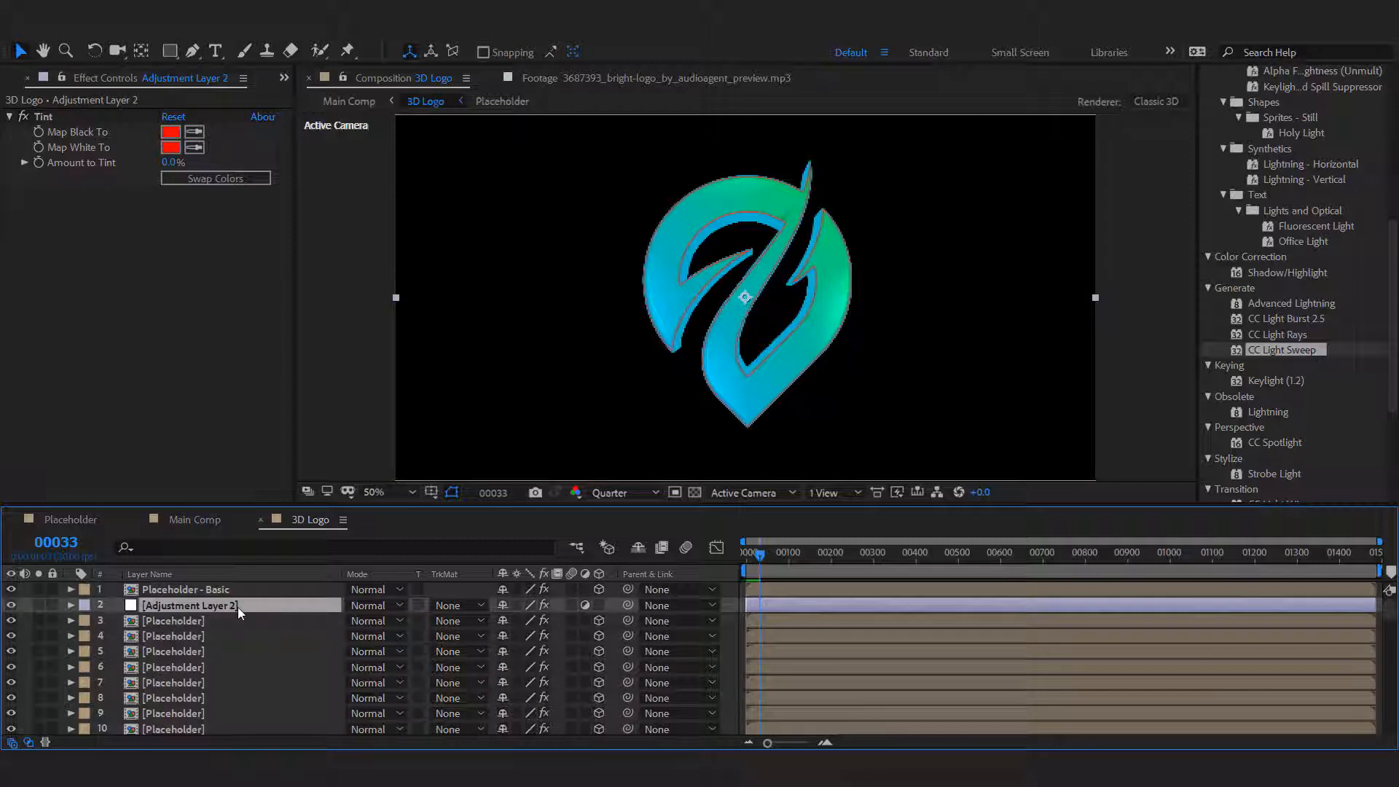
pyautogui.click(184, 621)
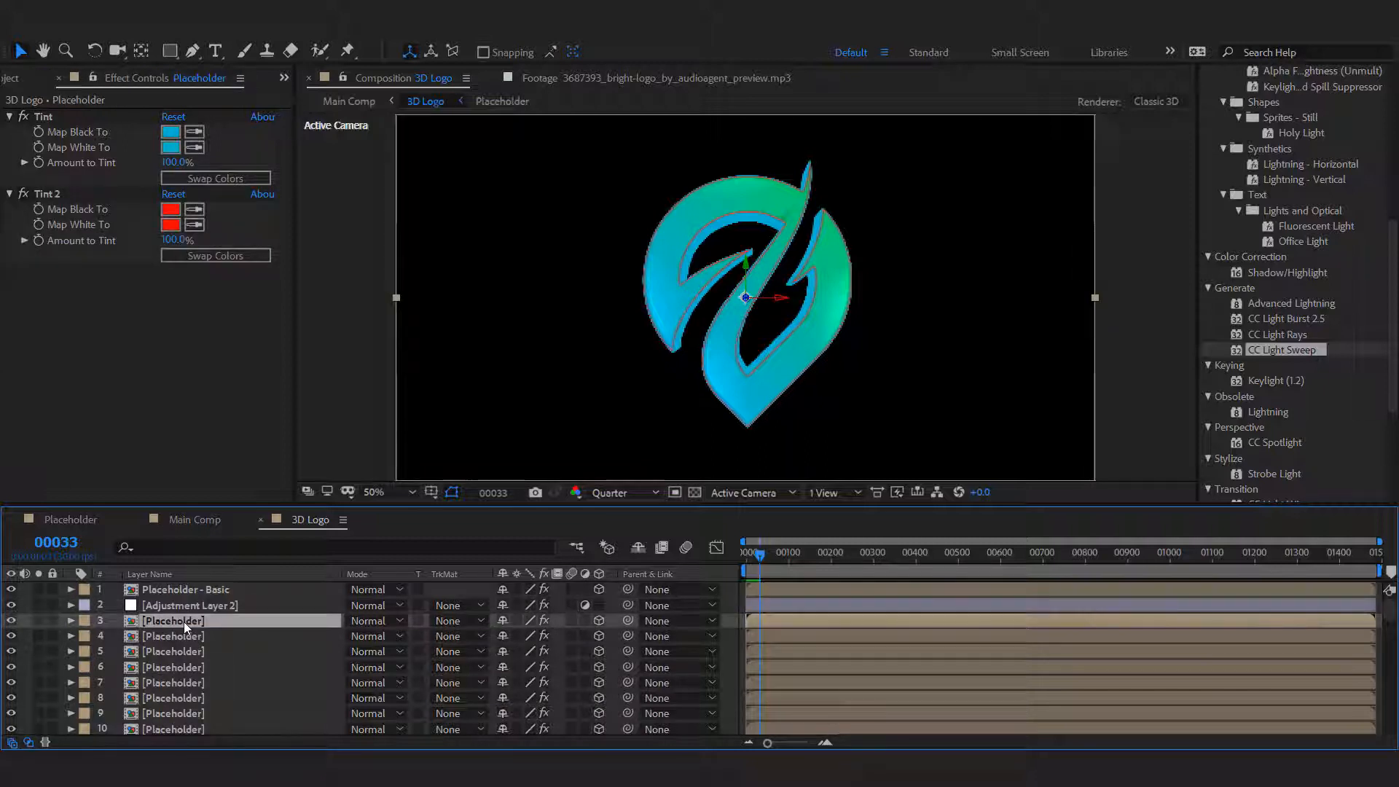
# Copy the Tint 2 effect from Placeholder layer 3 and paste it onto Placeholder layers 4 to 301.
pyautogui.click(67, 193)
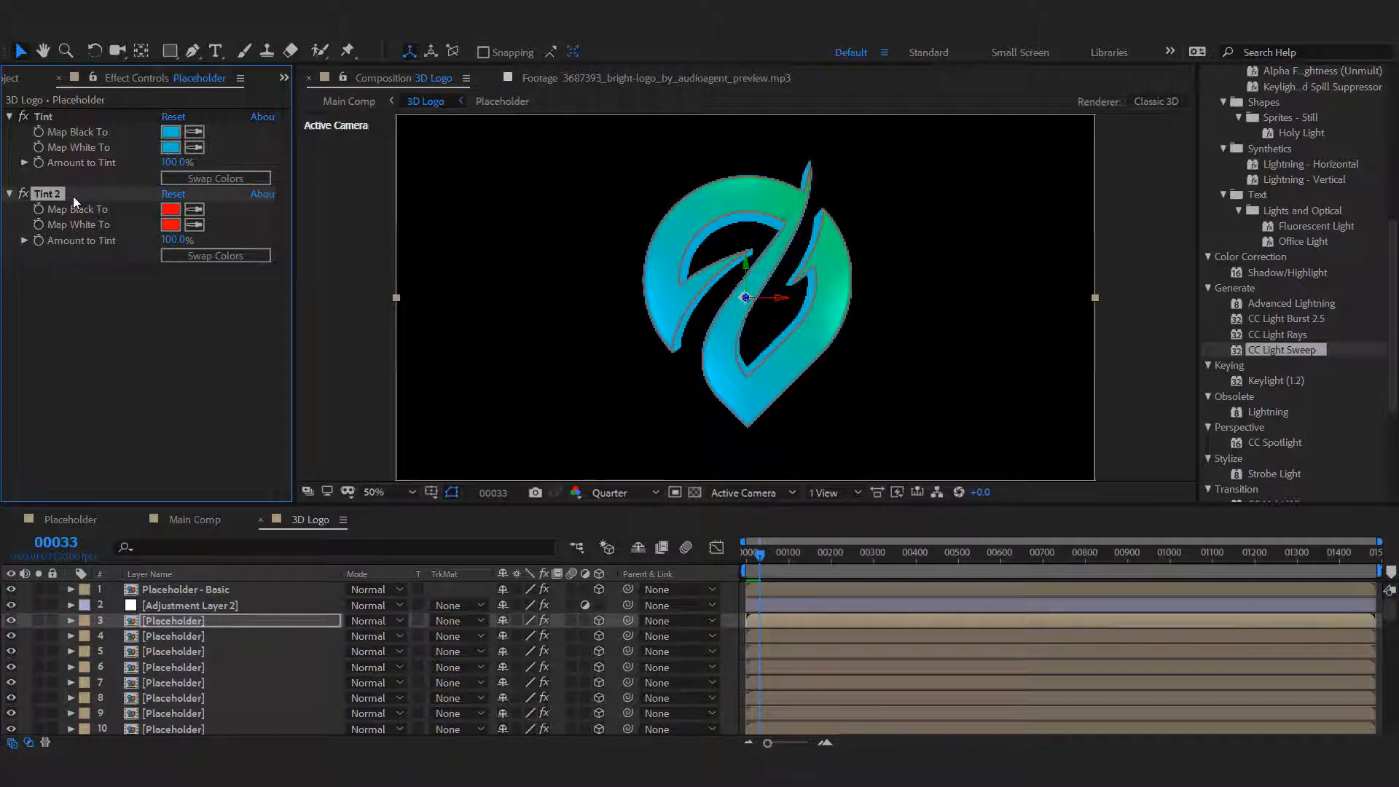
pyautogui.click(190, 636)
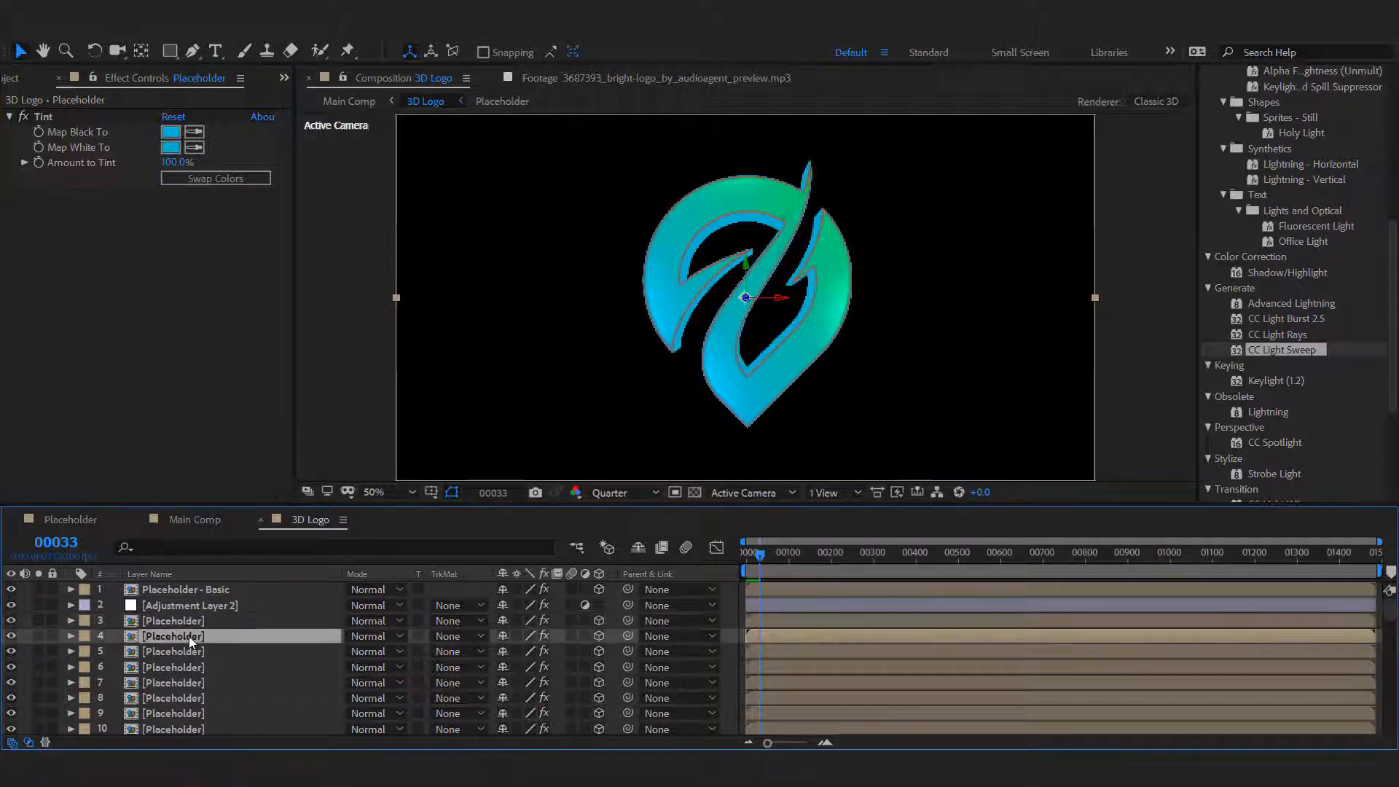
pyautogui.scroll(-9, 189, 636)
pyautogui.scroll(-20, 190, 636)
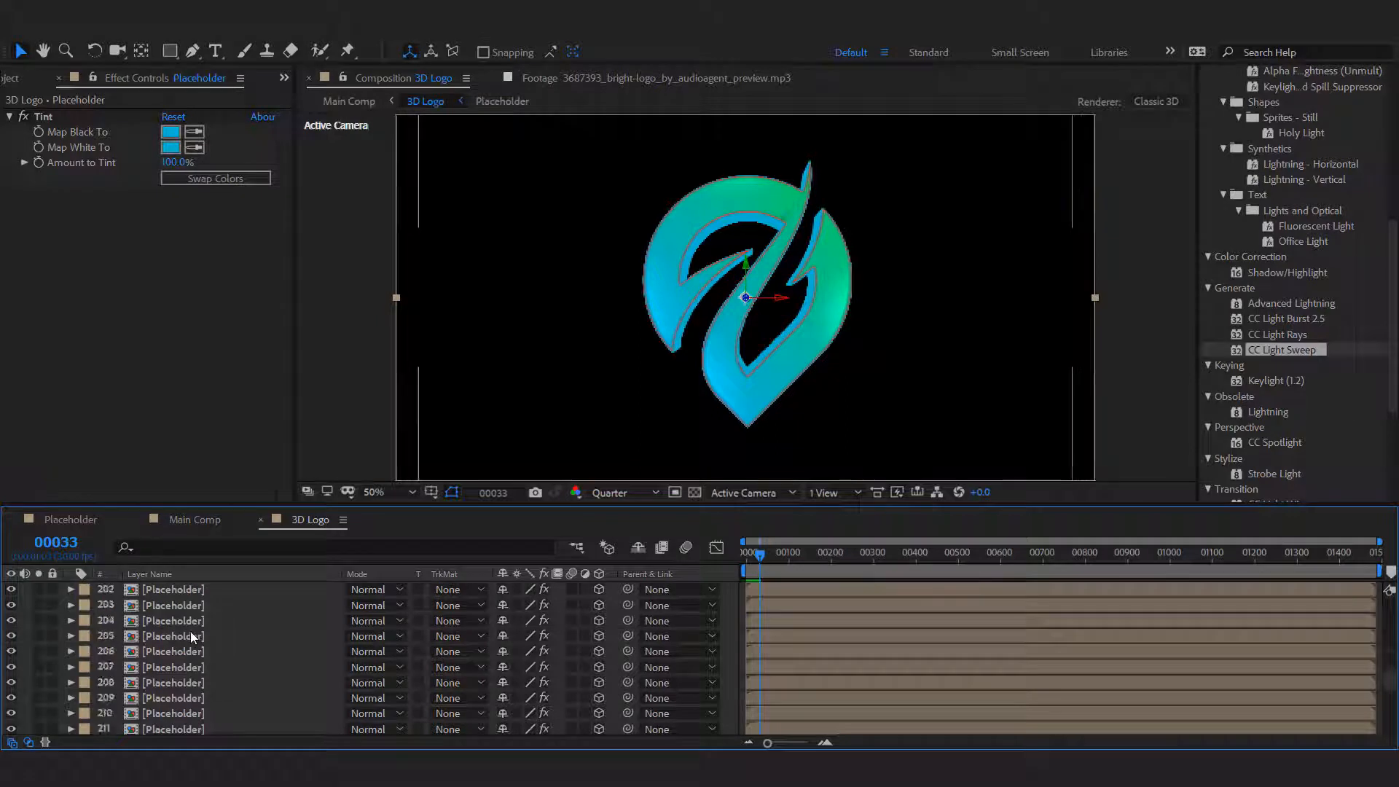
pyautogui.scroll(-12, 190, 636)
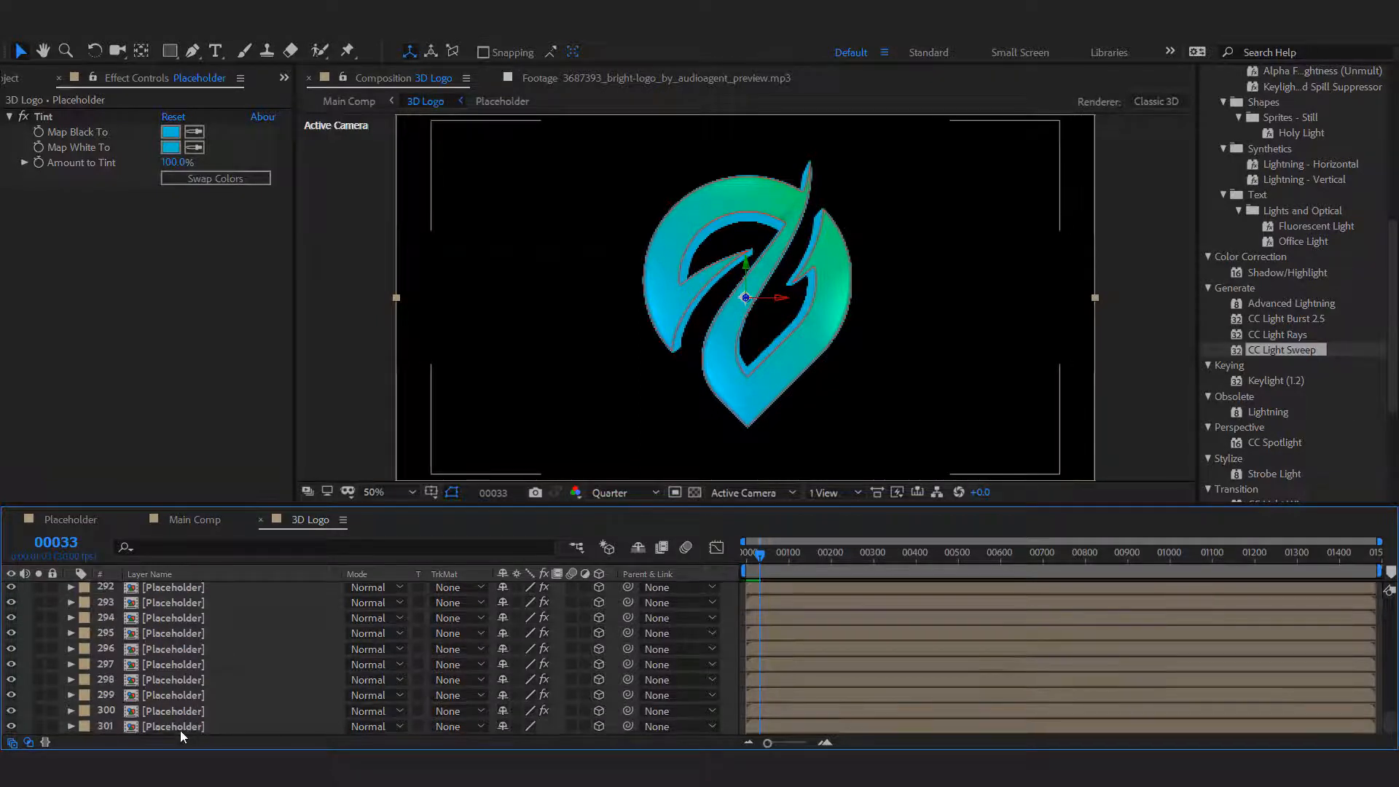
pyautogui.keyDown('shift'); pyautogui.click(181, 729); pyautogui.keyUp('shift')
pyautogui.click(169, 350)
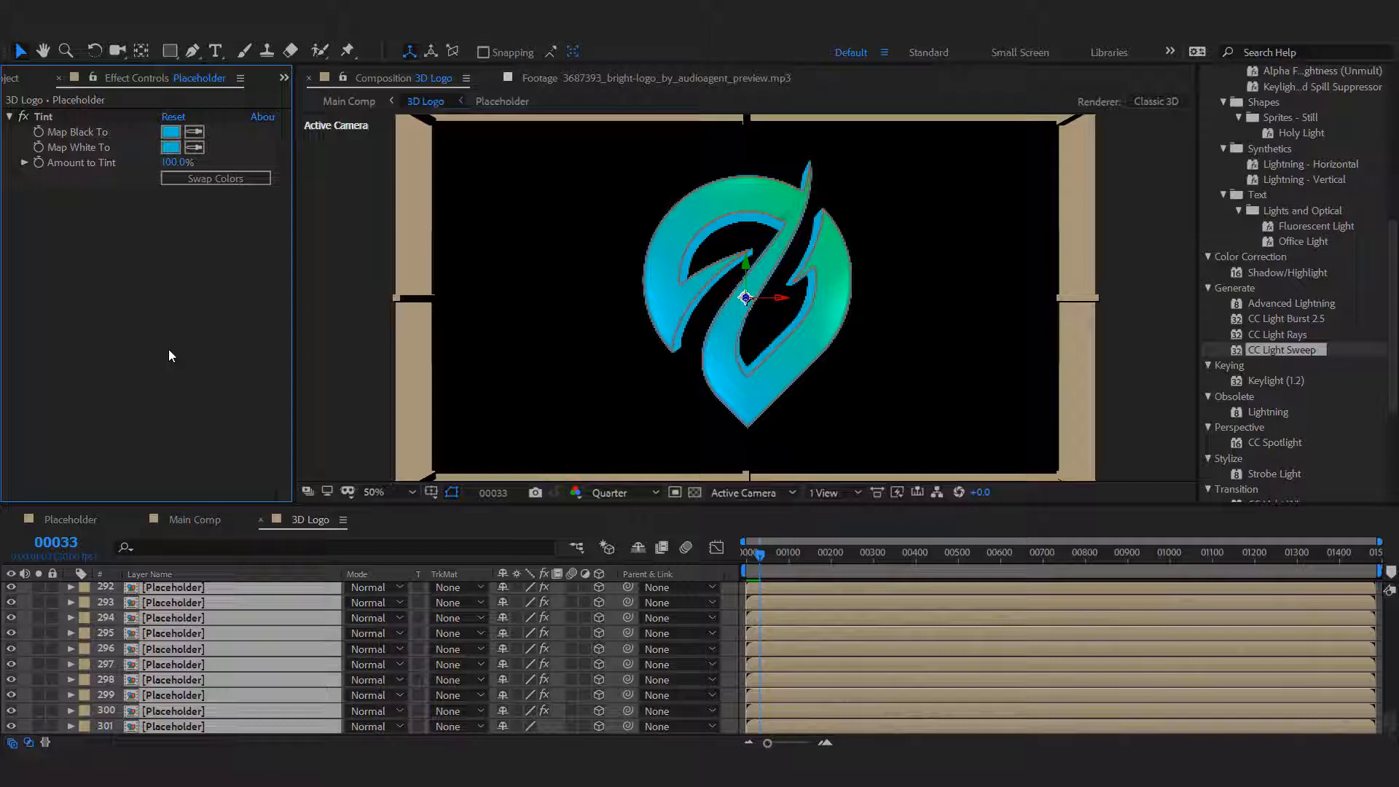
pyautogui.hotkey('ctrl', 'v')
# Change the Map Black To colour of Adjustment Layer 2's Tint to lime green A3FF00.
pyautogui.scroll(20, 260, 661)
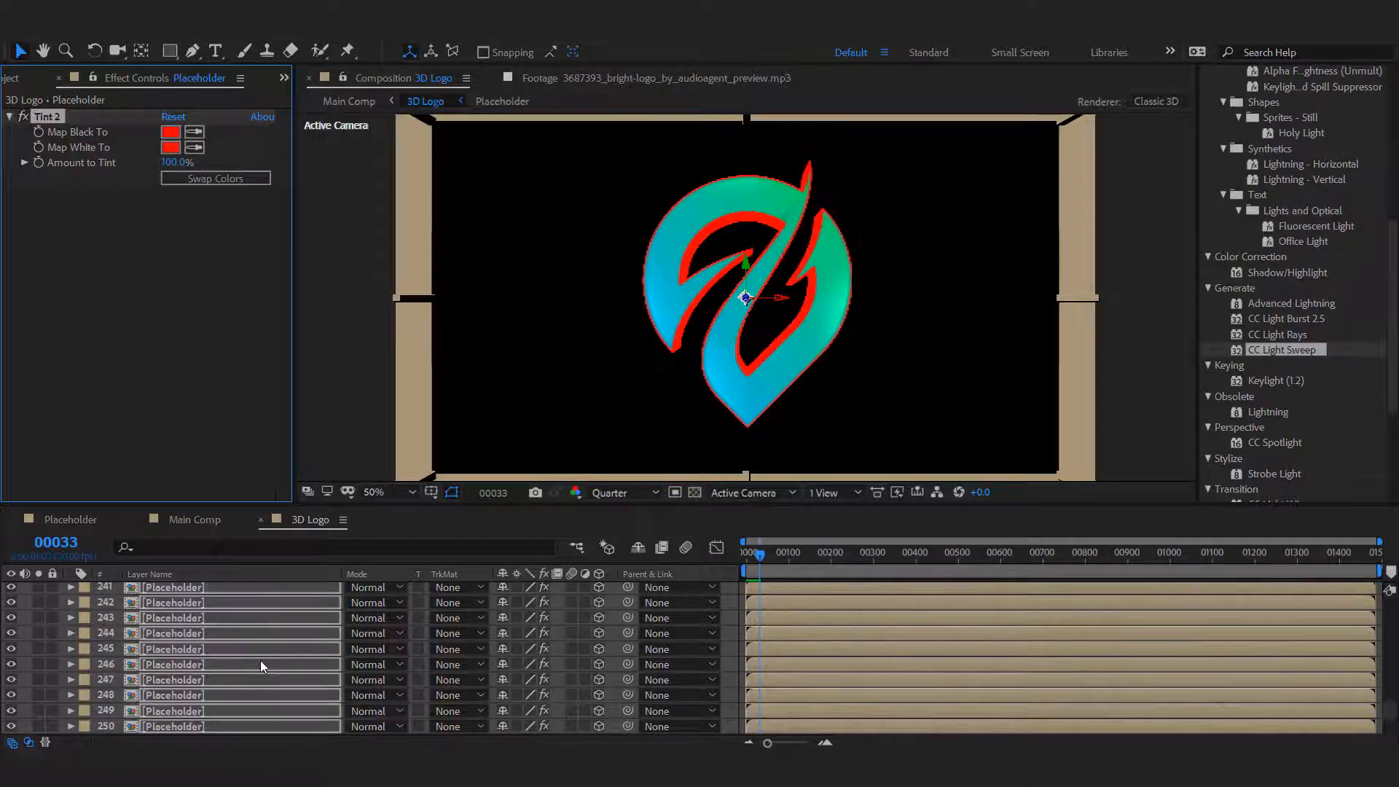
pyautogui.scroll(20, 260, 660)
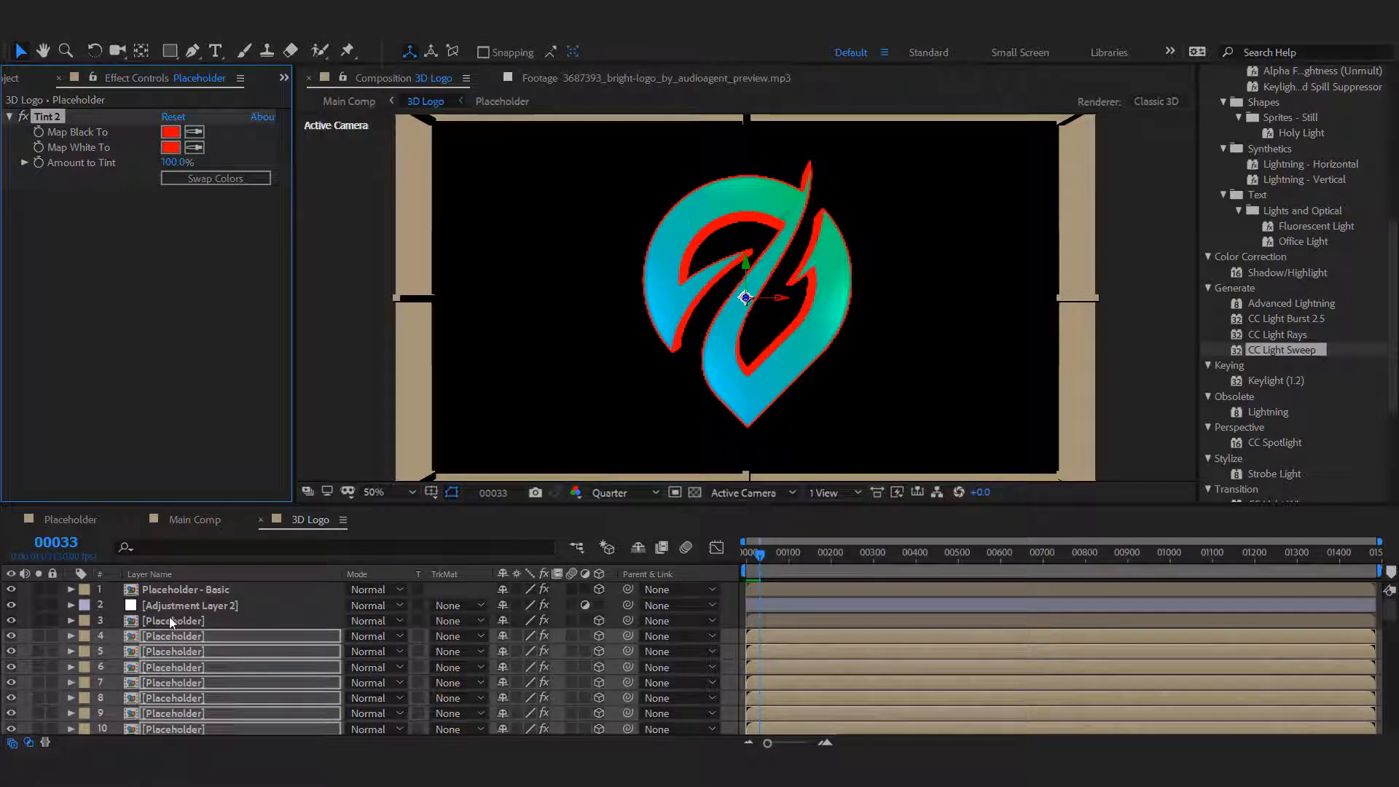
pyautogui.click(198, 609)
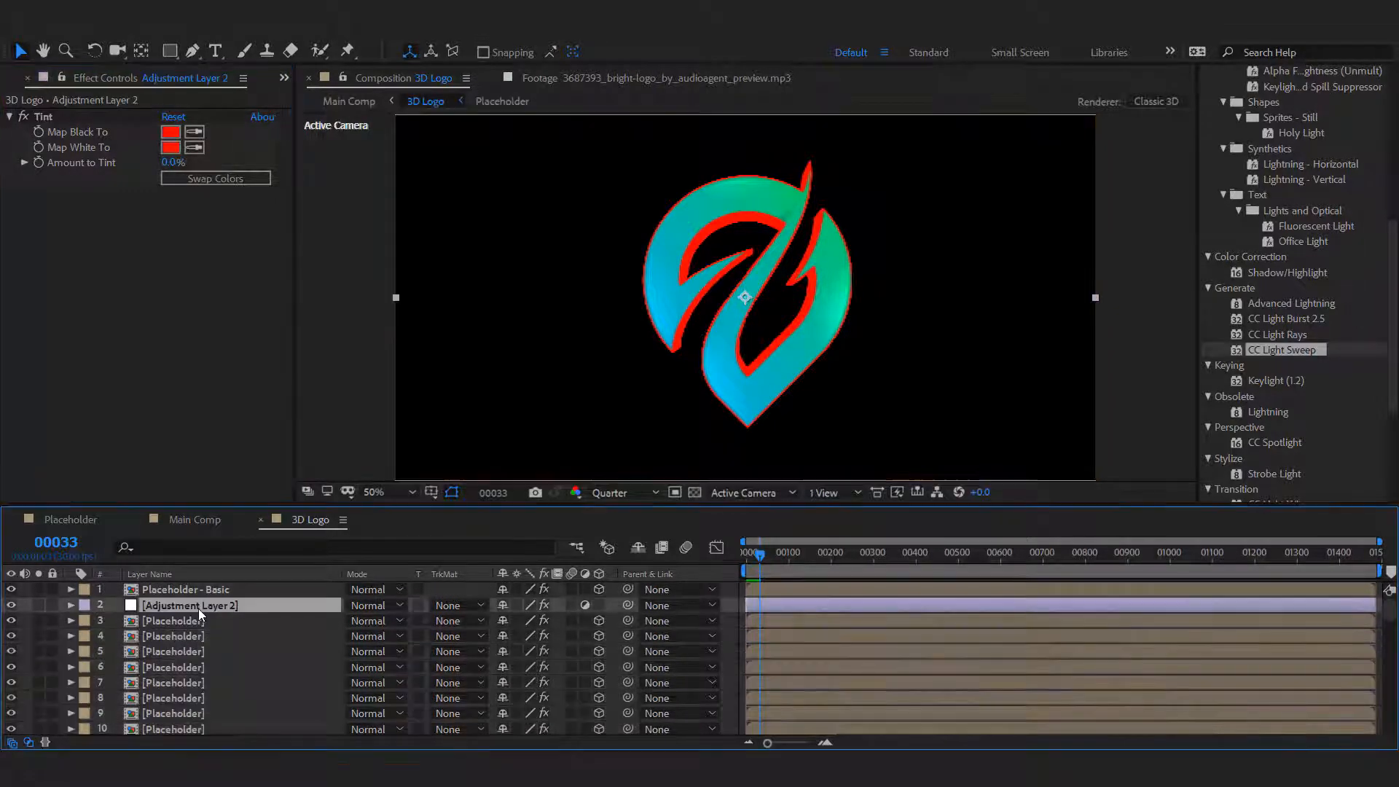
pyautogui.click(171, 131)
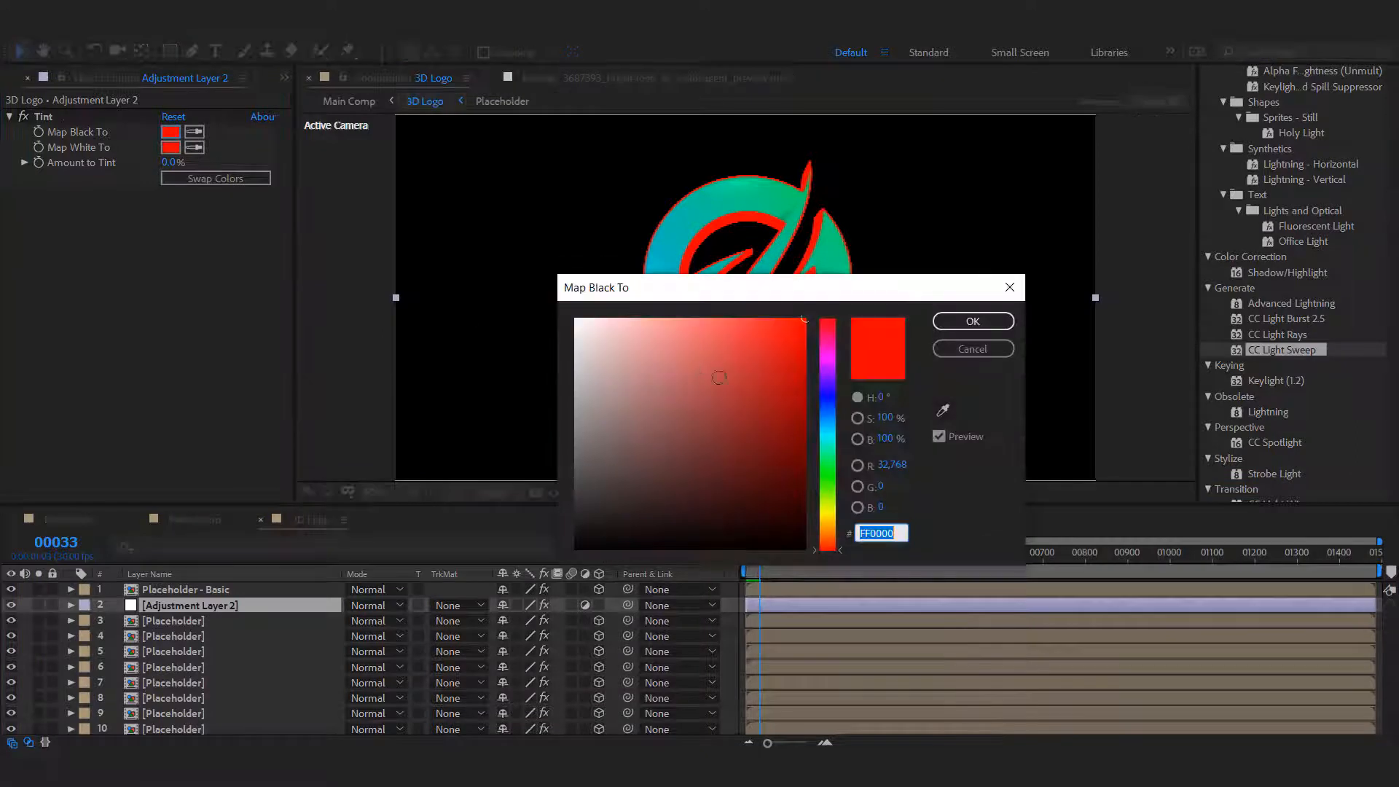
pyautogui.click(829, 499)
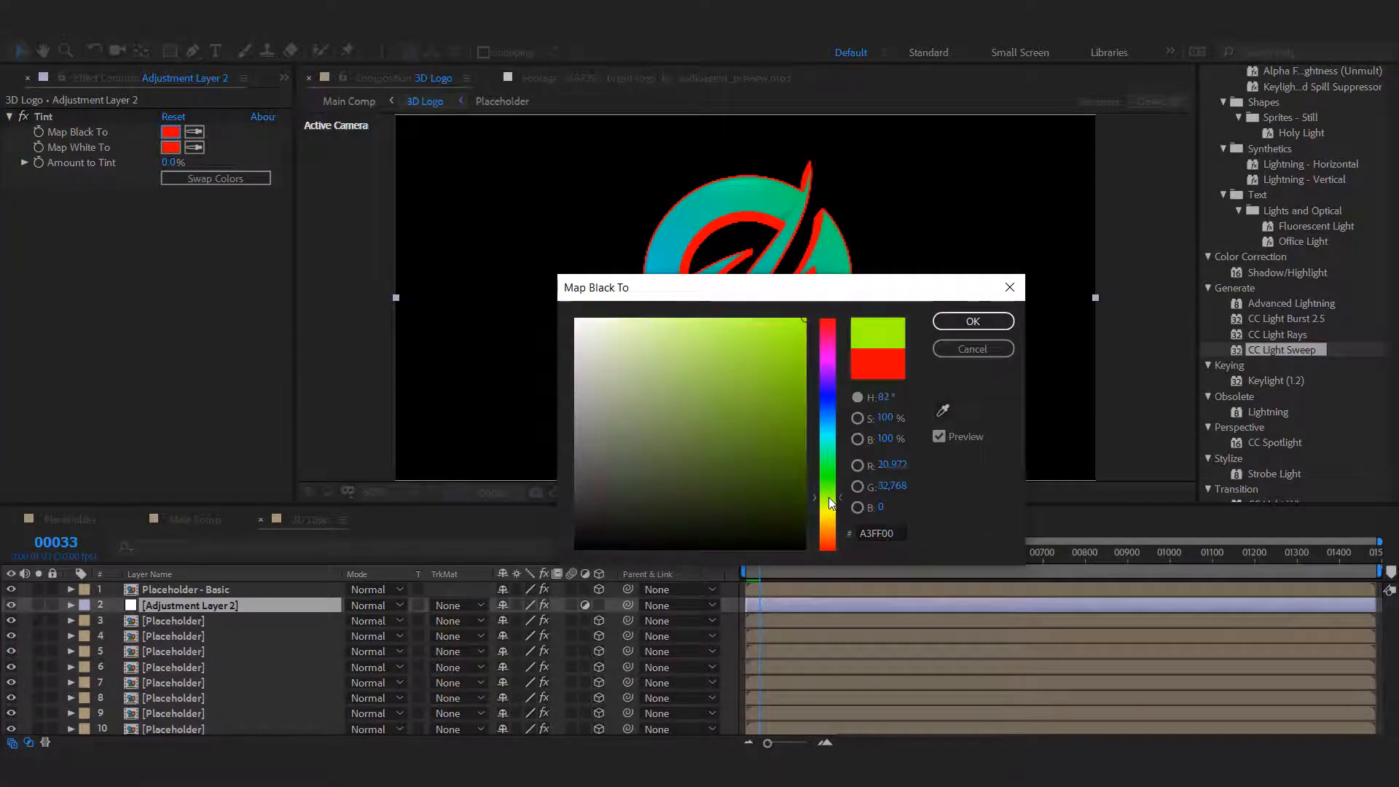
pyautogui.click(973, 322)
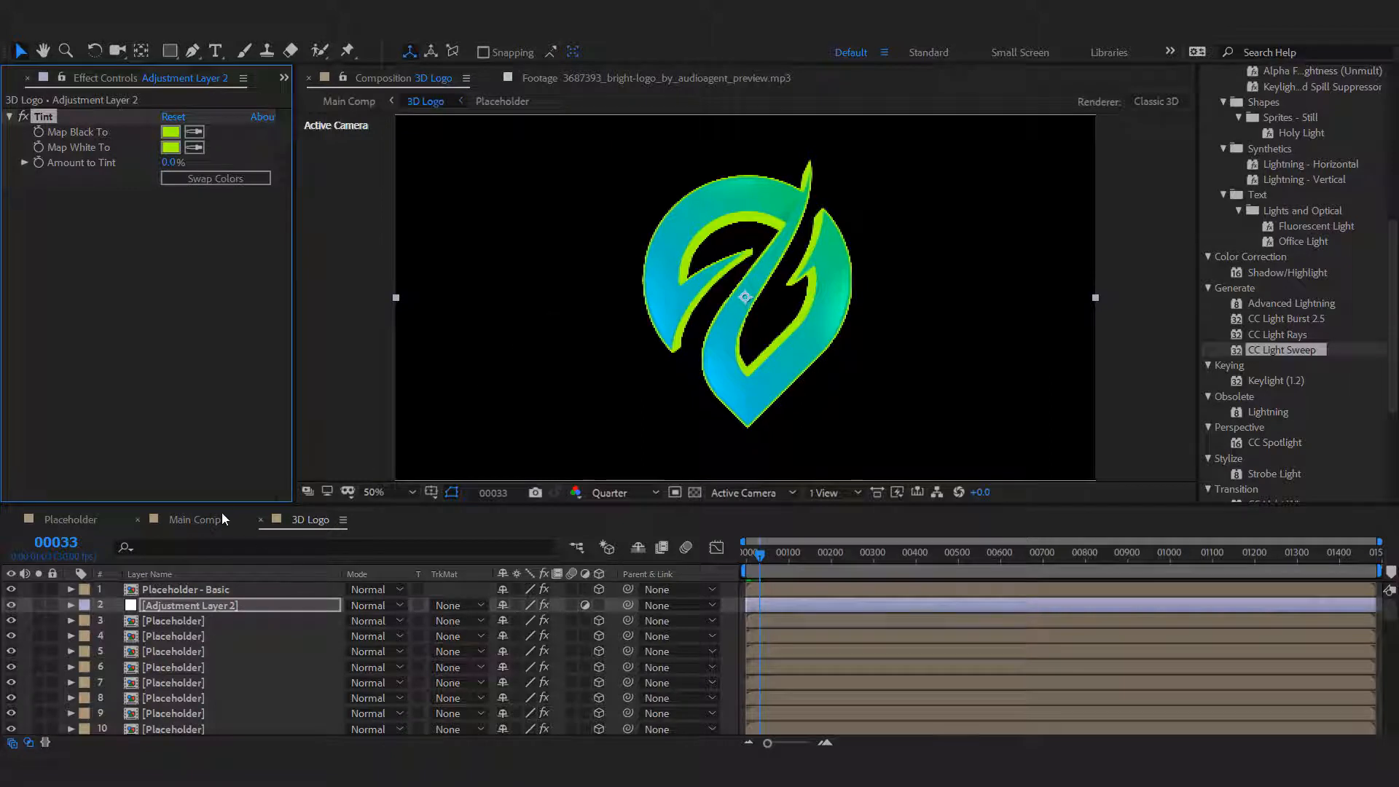
# Remove the Transition Completion keyframes from the Placeholder - Basic layer's Linear Wipe and set Transition Completion to 50%.
pyautogui.click(180, 605)
pyautogui.click(222, 591)
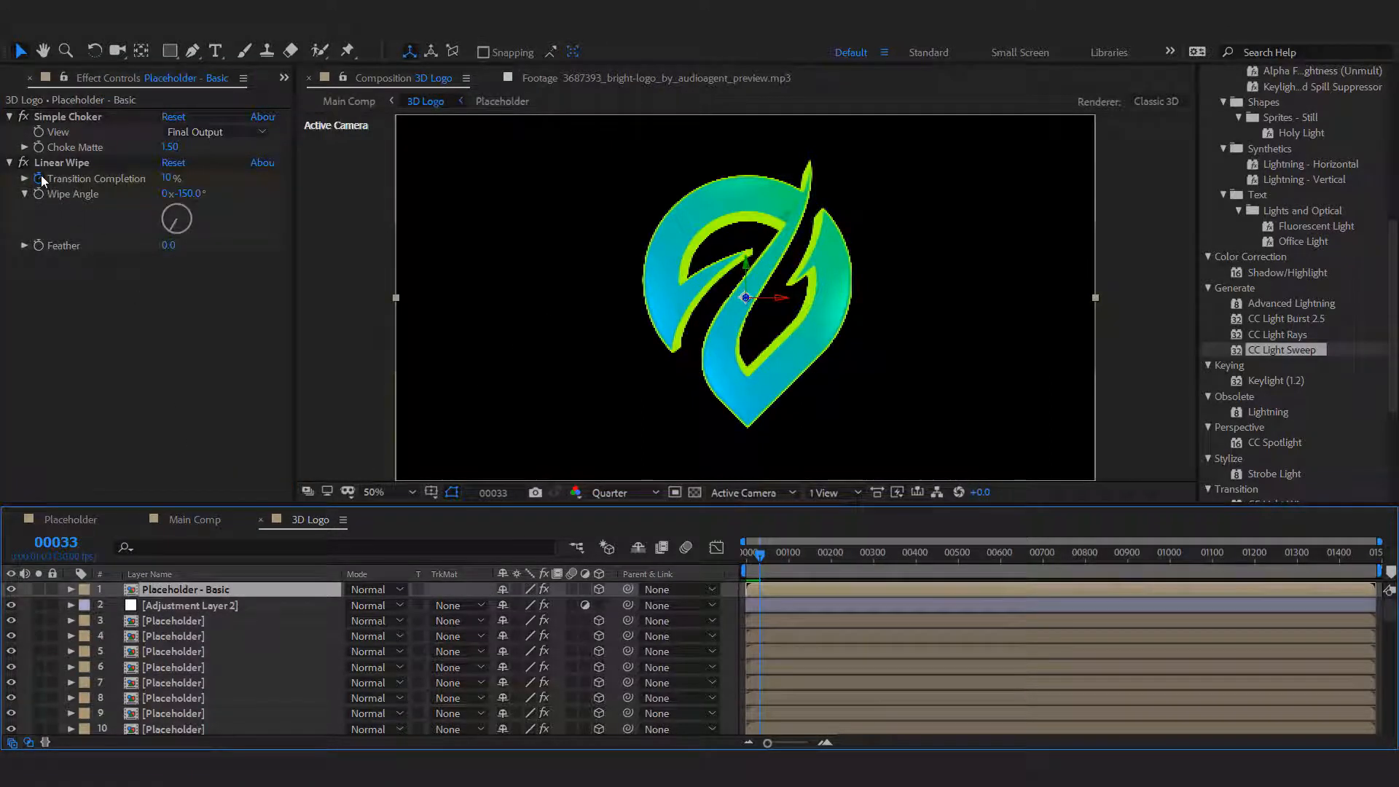
pyautogui.click(61, 162)
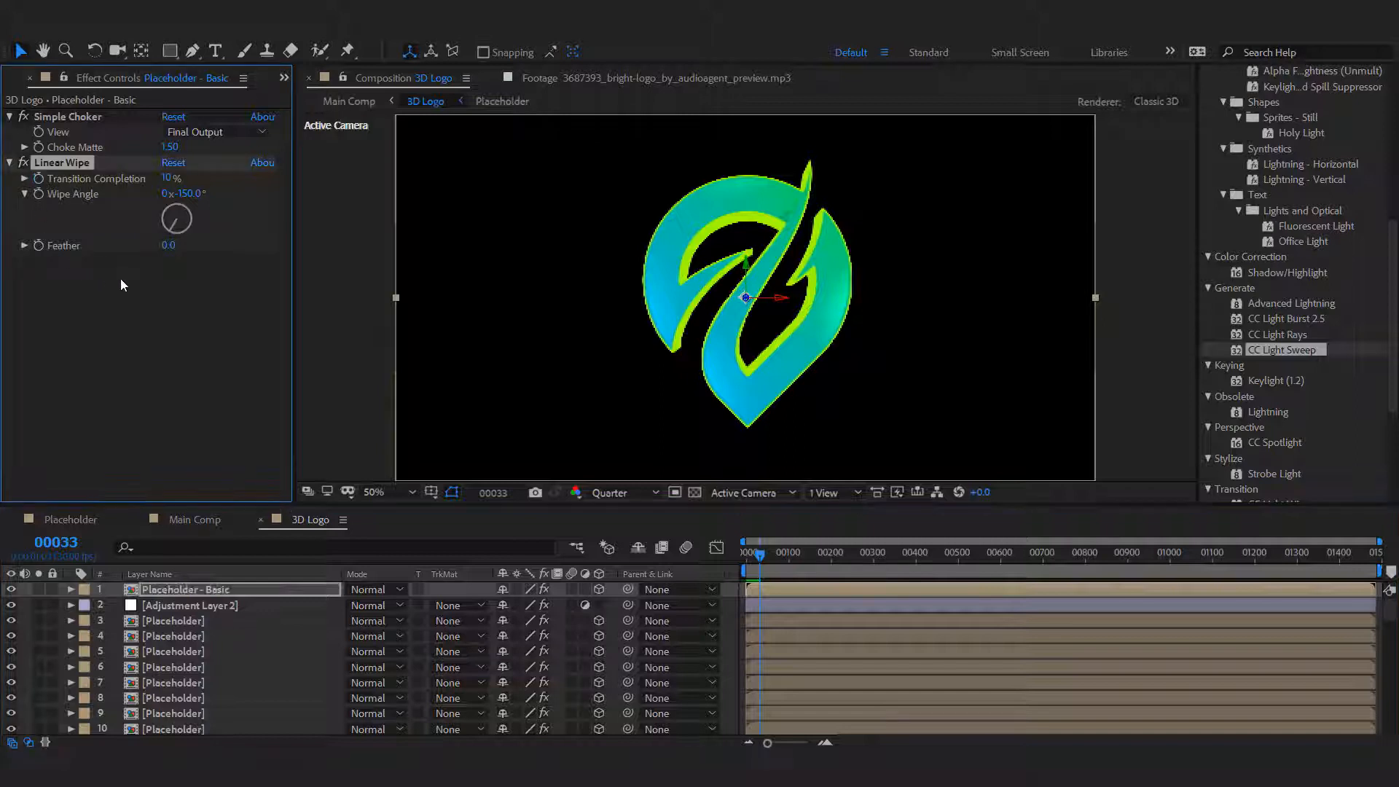
pyautogui.click(167, 179)
pyautogui.write('50')
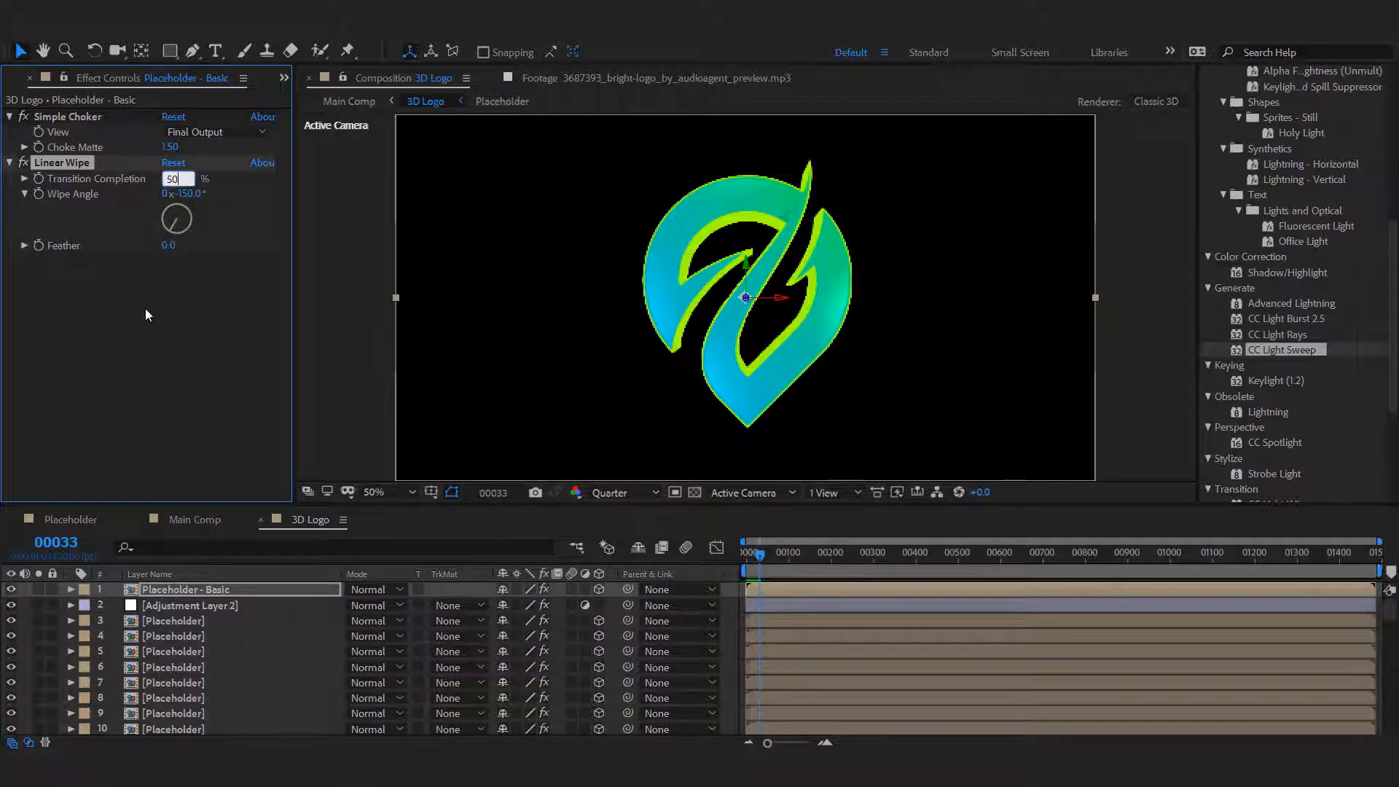
pyautogui.press('Return')
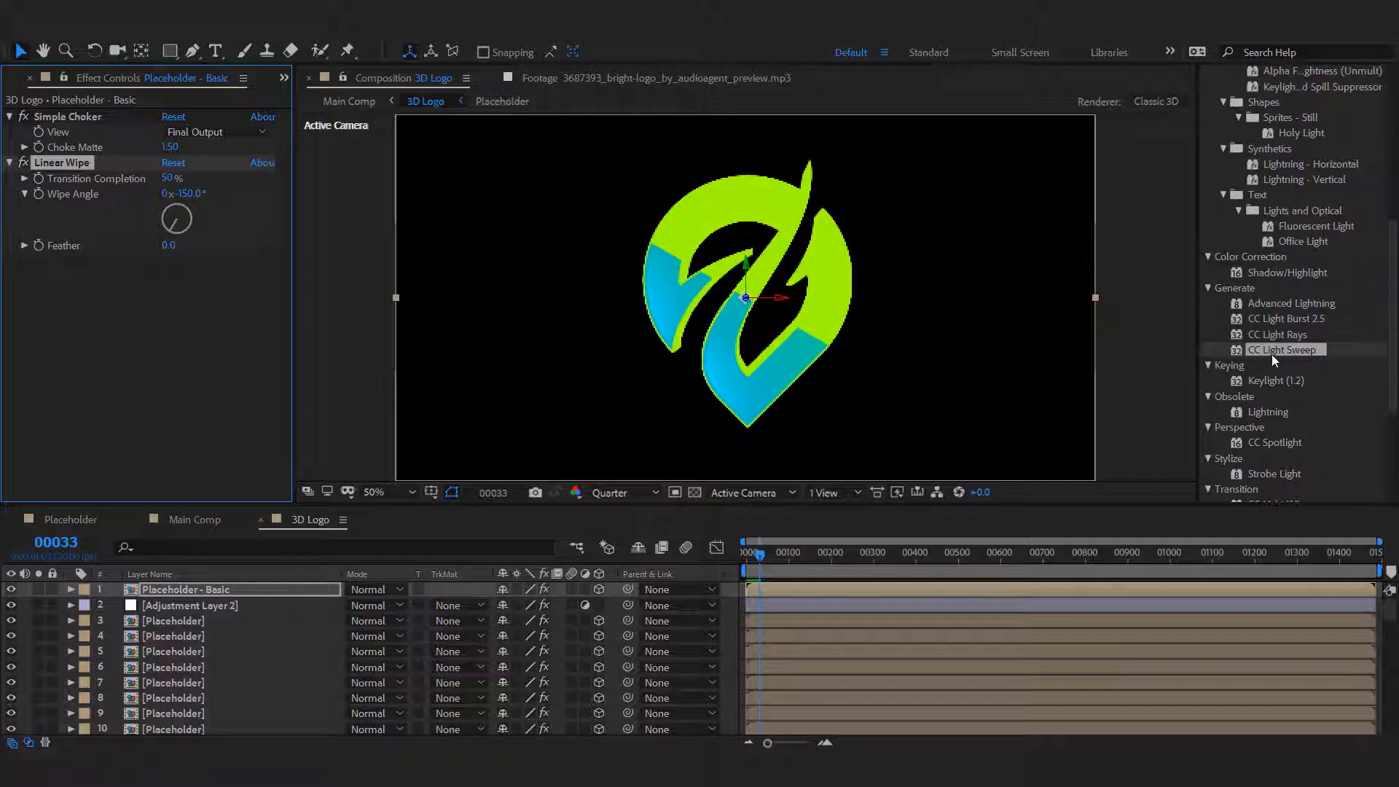
# Apply CC Light Sweep to the Placeholder - Basic layer with Direction -60° and Center 960, 520.
pyautogui.moveTo(1274, 355); pyautogui.dragTo(162, 328)
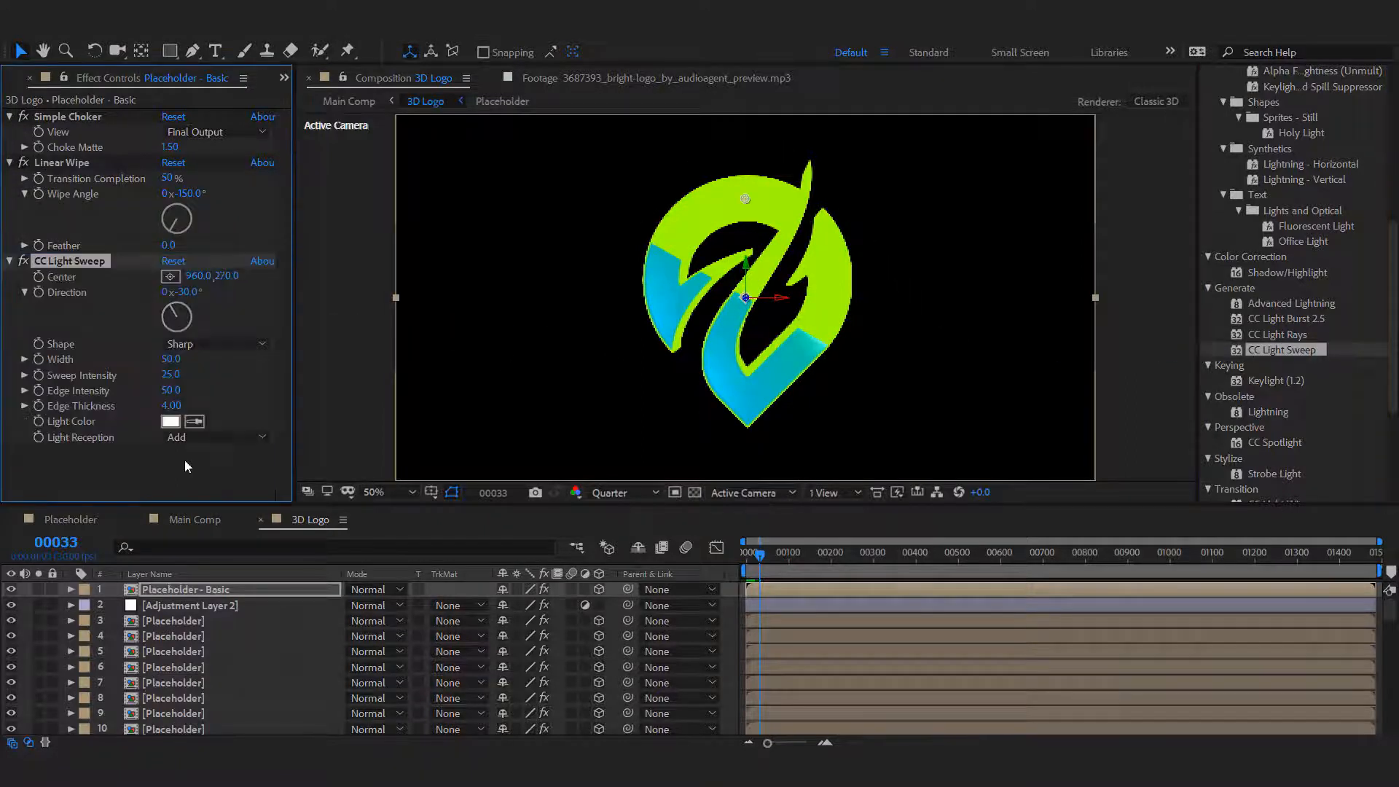
pyautogui.click(187, 292)
pyautogui.write('-60')
pyautogui.click(195, 483)
pyautogui.moveTo(240, 277); pyautogui.dragTo(466, 268)
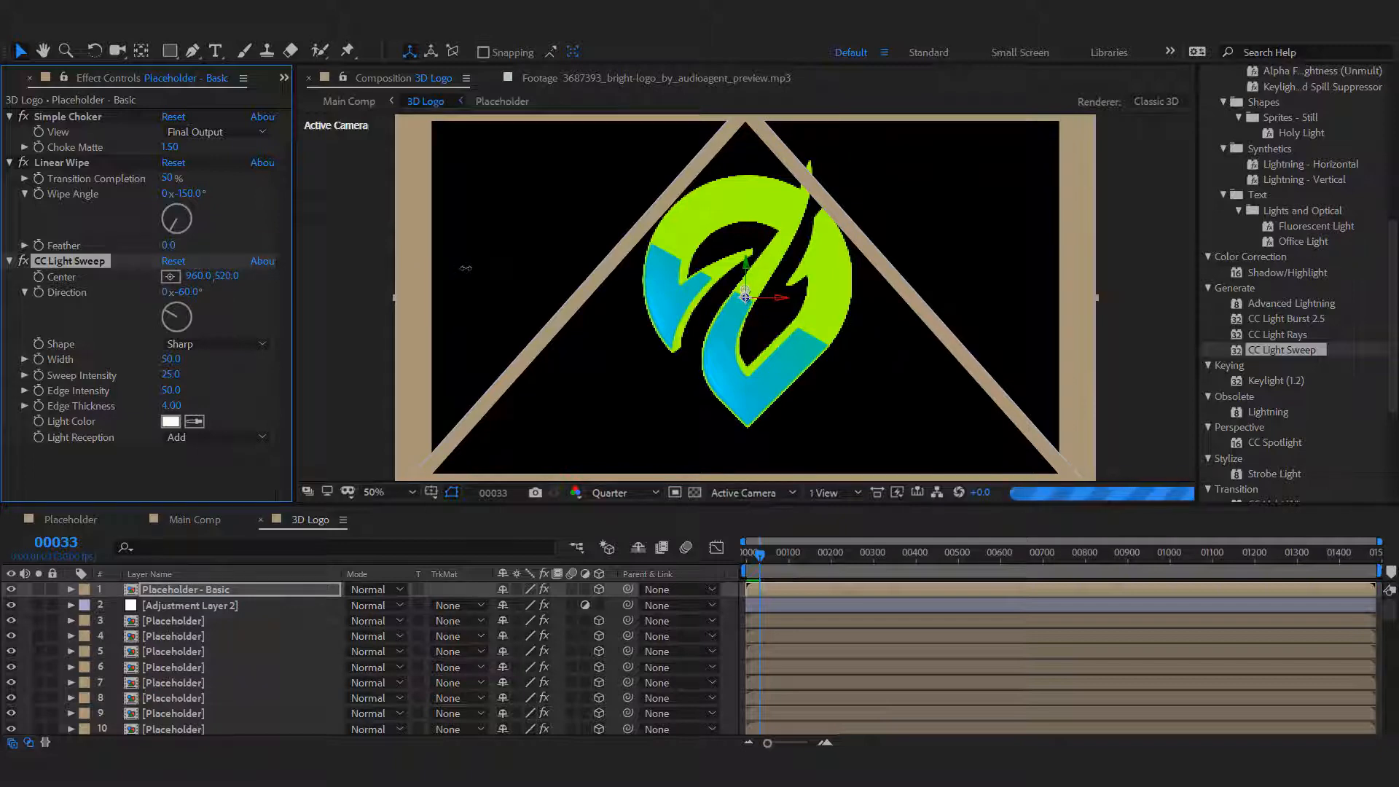
# Set the CC Light Sweep's Edge Thickness to 6, Sweep Intensity to 35 and Width to 70.
pyautogui.click(171, 406)
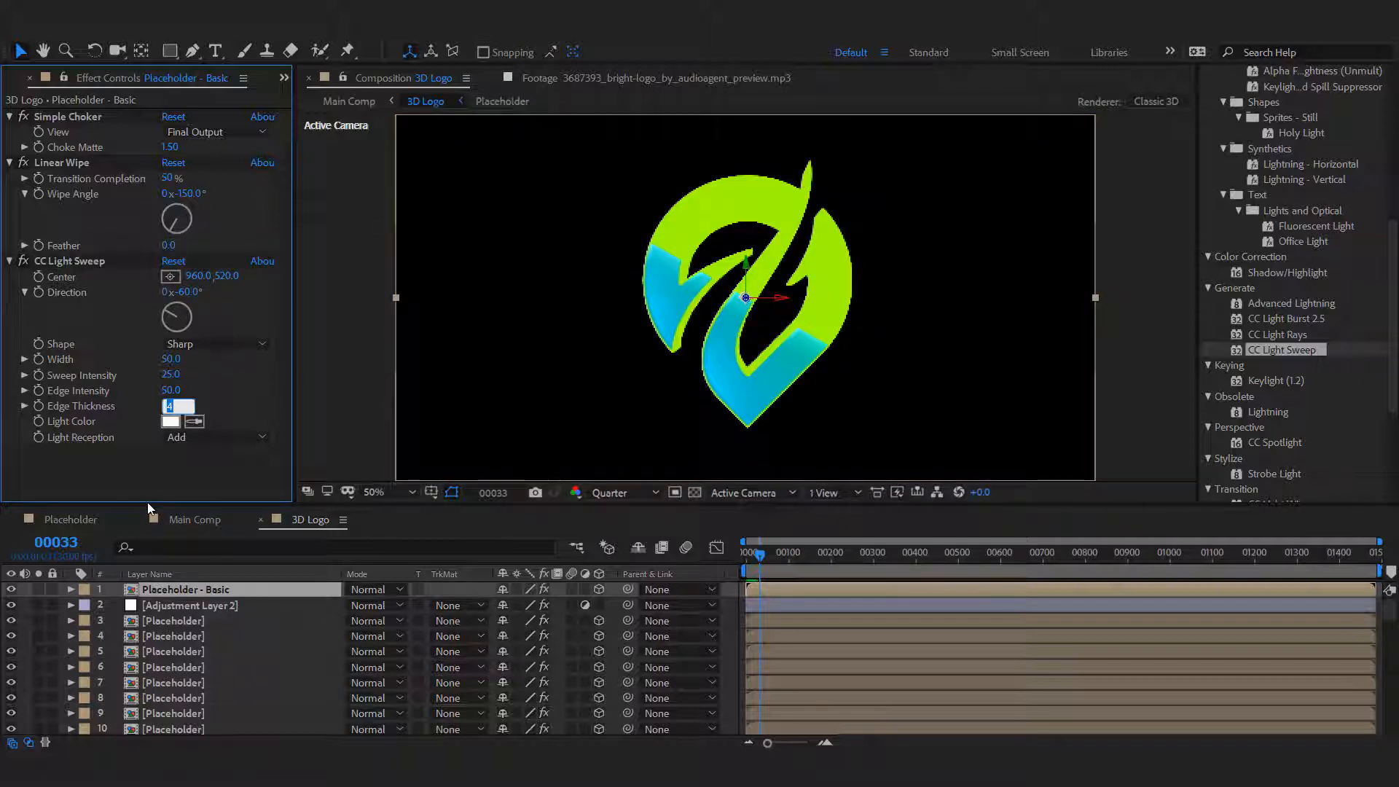
pyautogui.write('6')
pyautogui.press('Return')
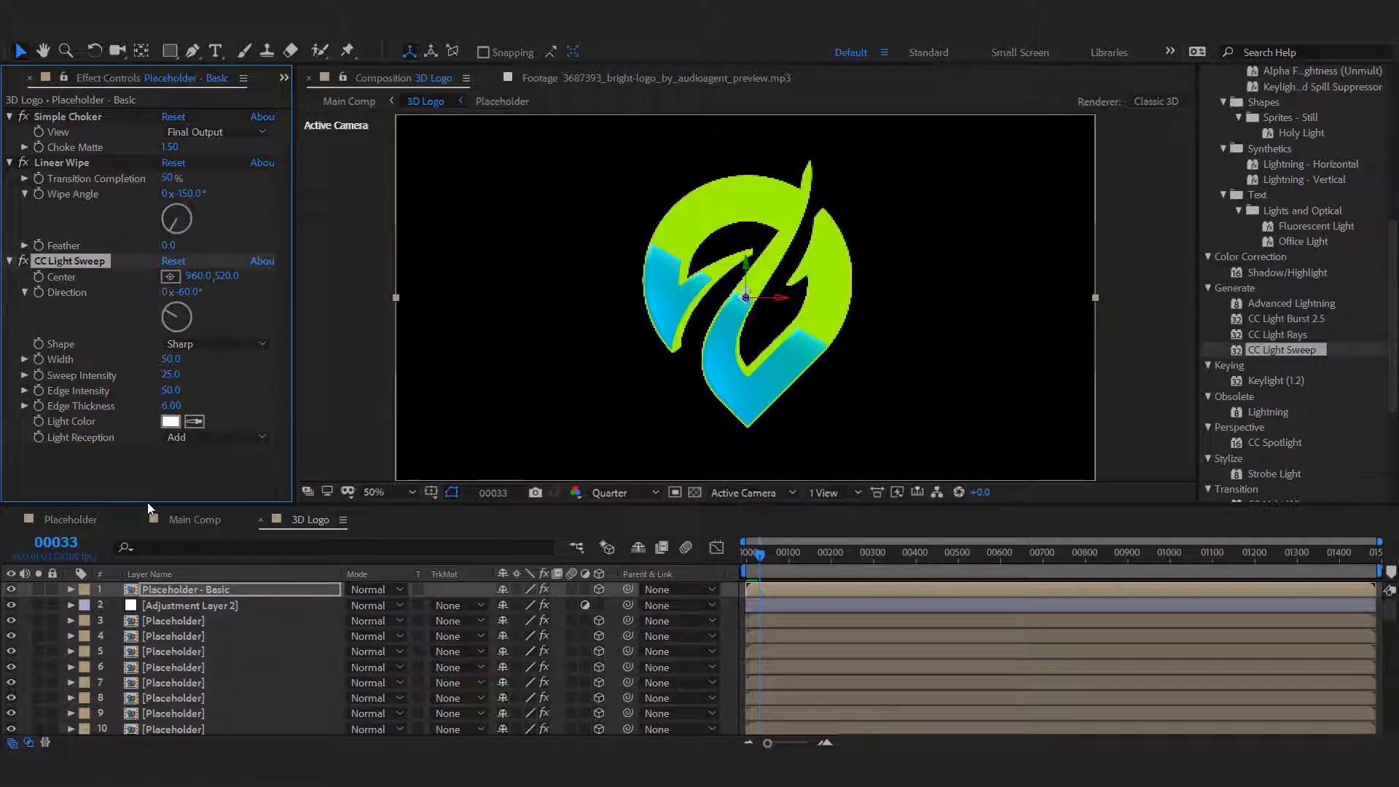
pyautogui.click(169, 374)
pyautogui.write('35')
pyautogui.press('Return')
pyautogui.click(171, 359)
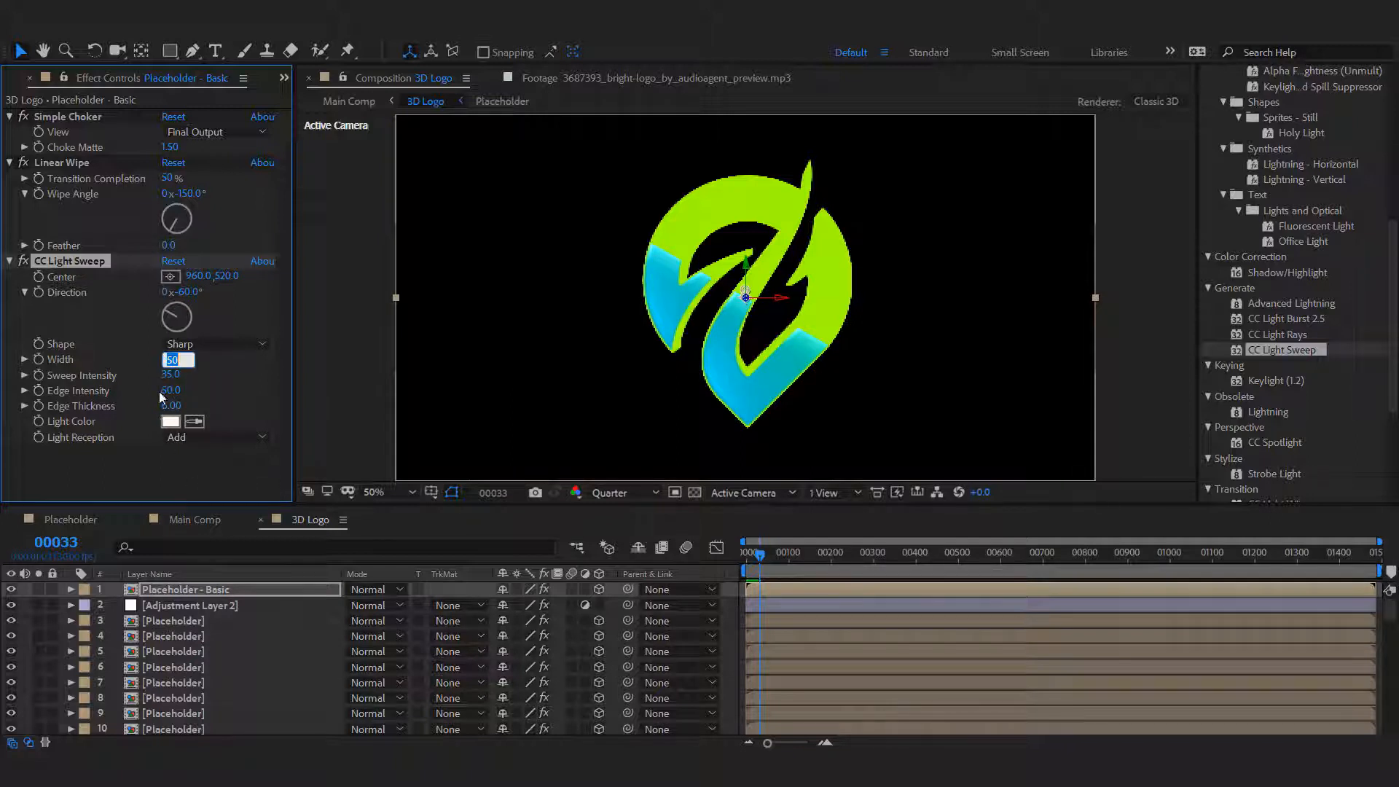
# Remove Tint 2 from Placeholder layer 3 and replace Tint 2 on Placeholder layer 301 with layer 3's blue Tint.
pyautogui.click(186, 620)
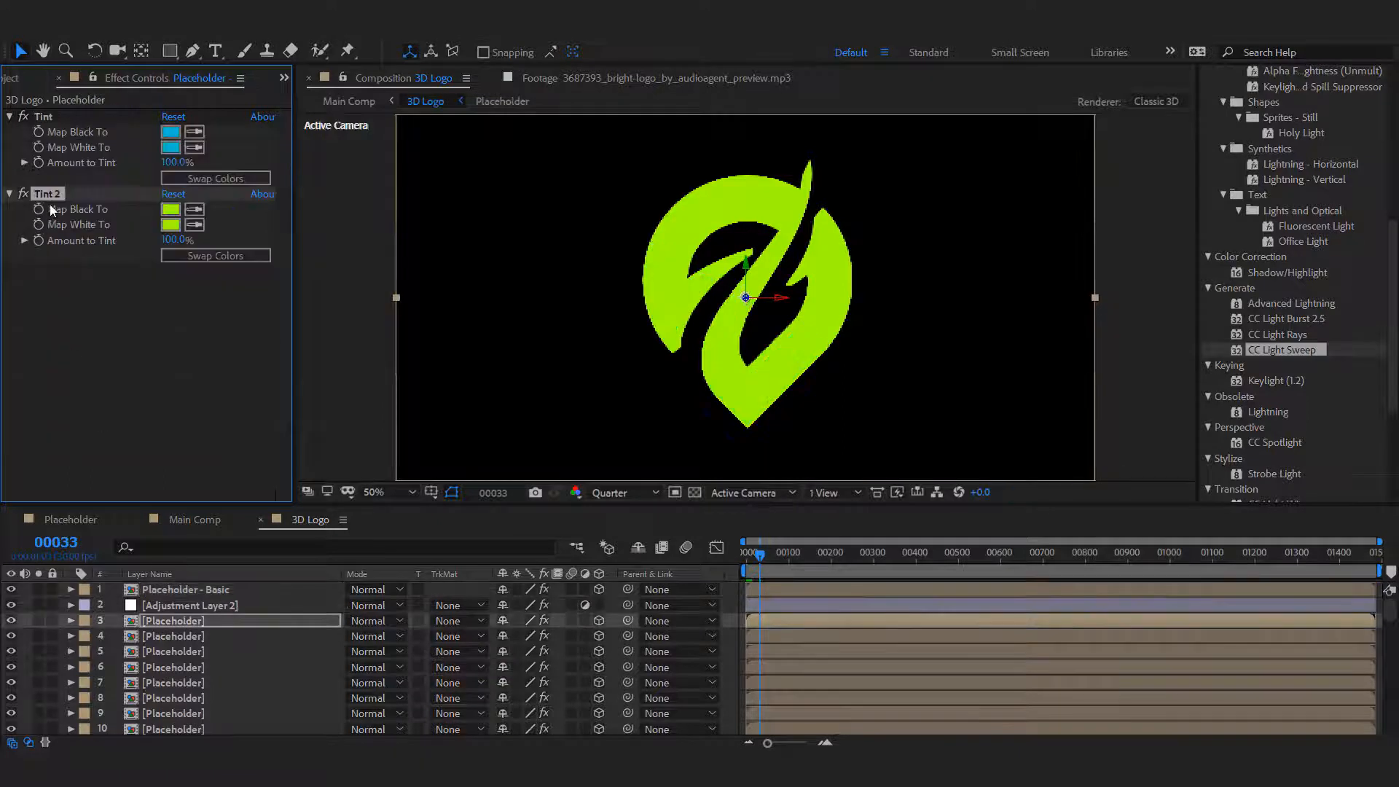
pyautogui.press('Delete')
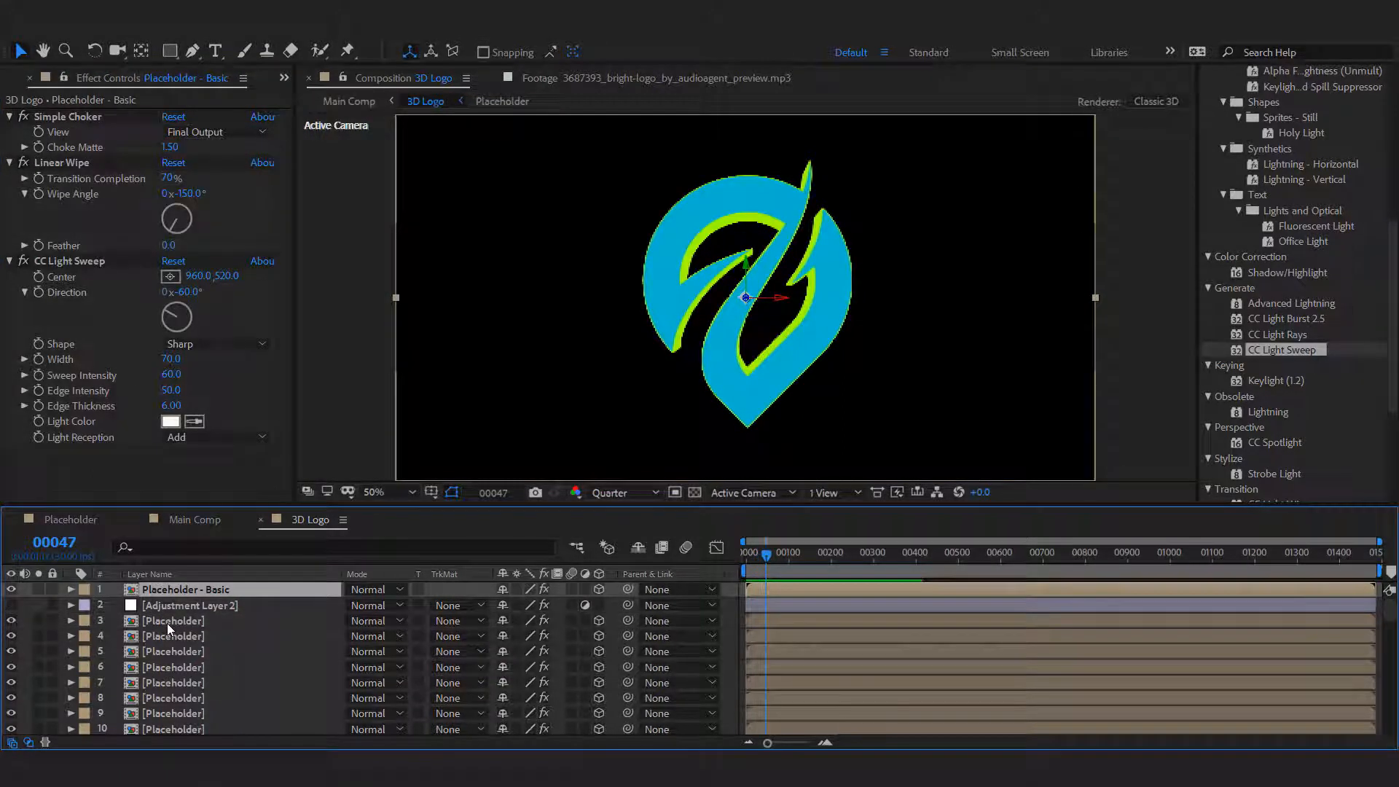
pyautogui.click(168, 623)
pyautogui.click(86, 116)
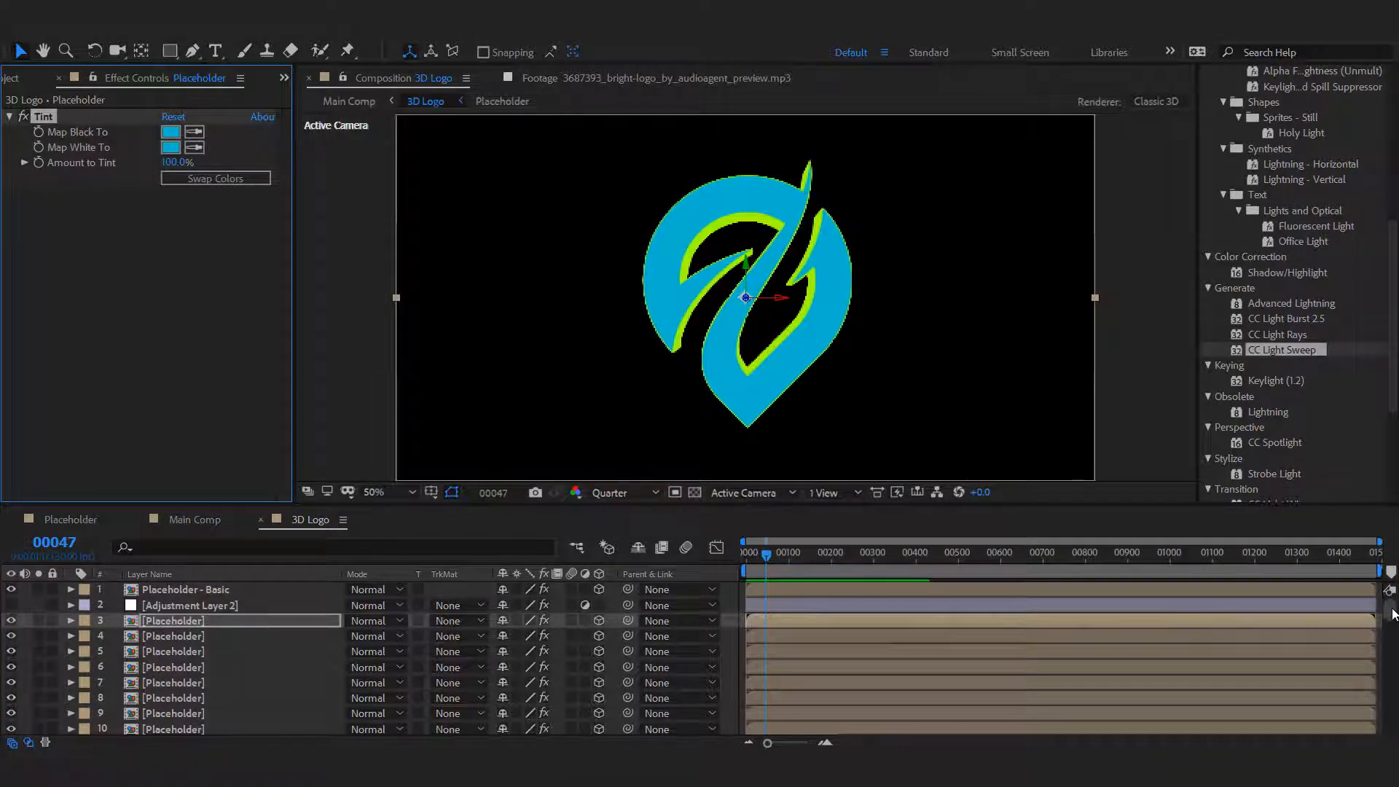
pyautogui.moveTo(1392, 614); pyautogui.dragTo(1392, 729)
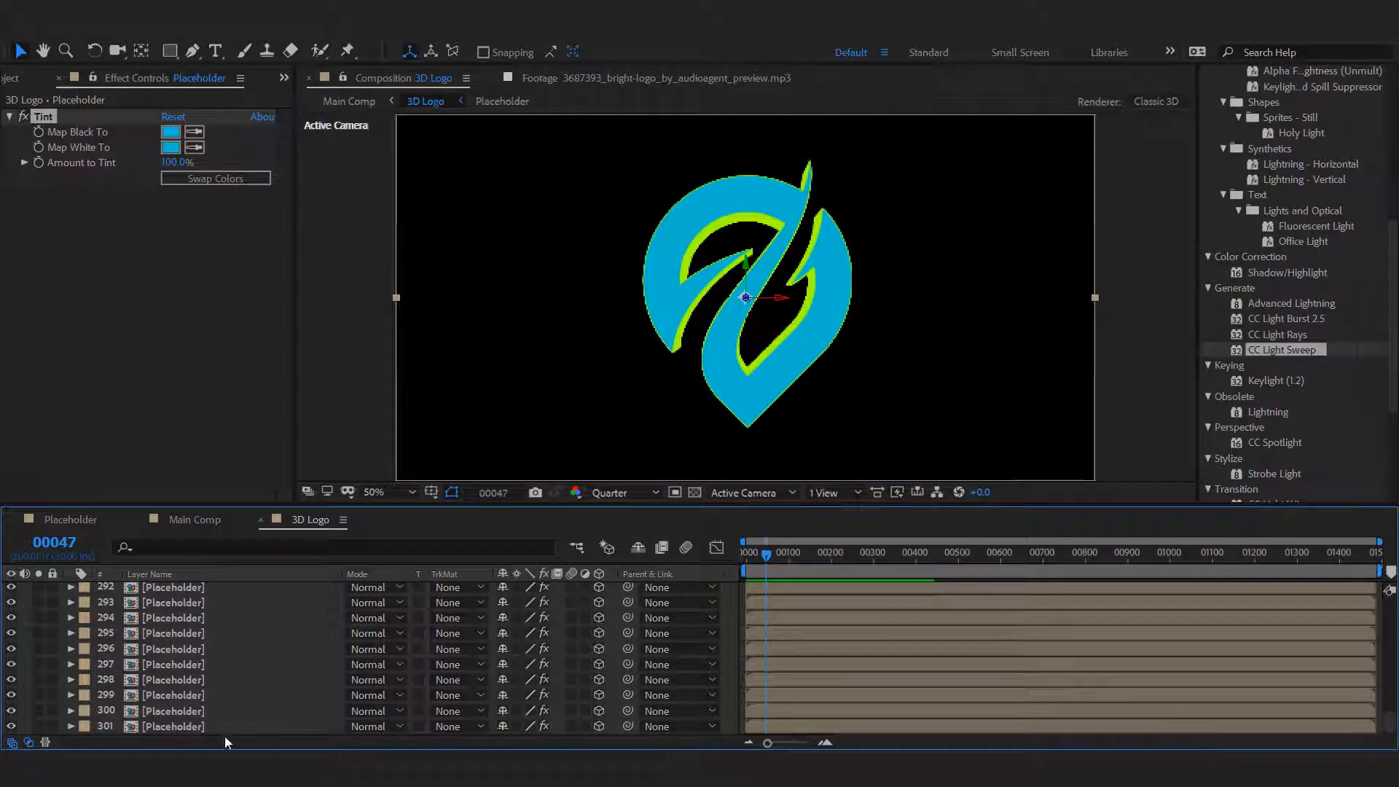
pyautogui.click(182, 728)
pyautogui.click(194, 331)
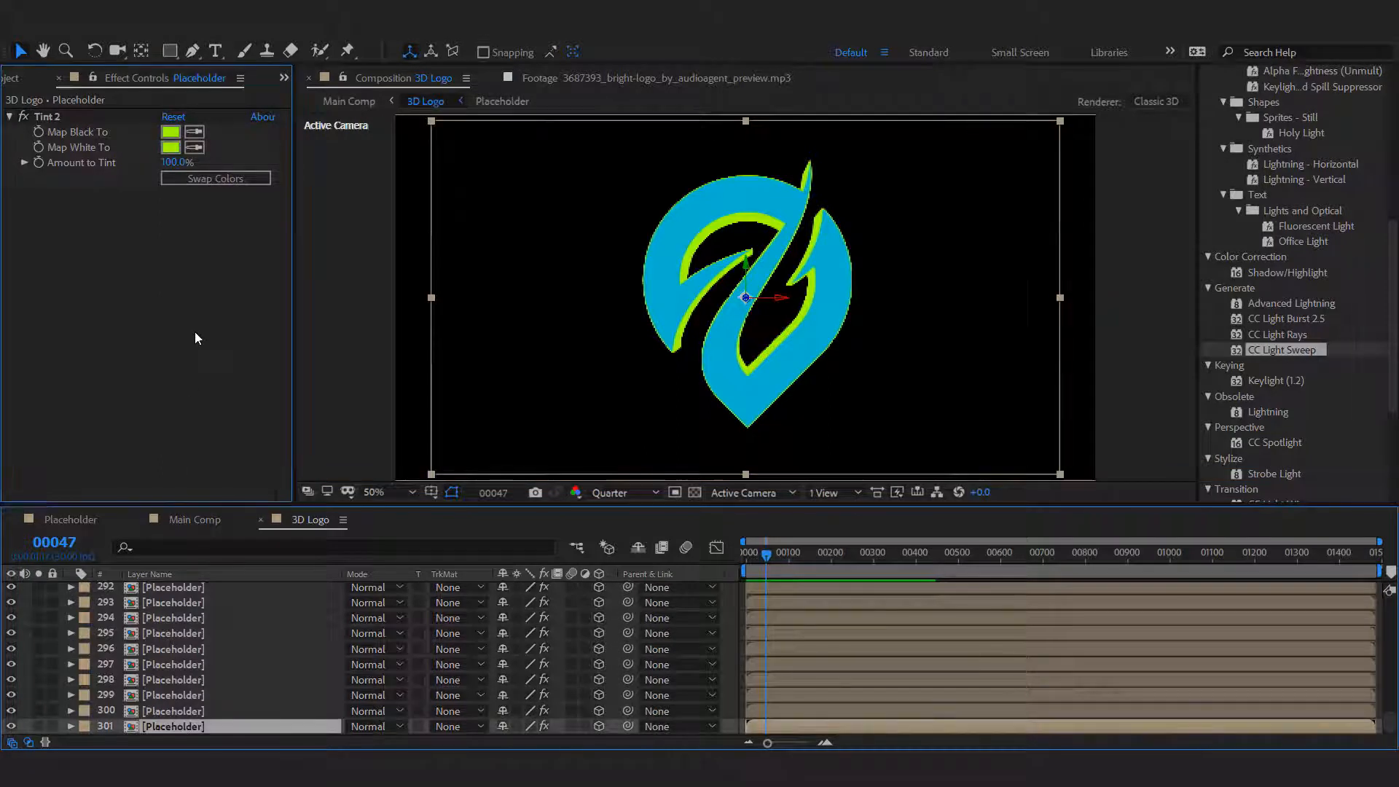
pyautogui.click(95, 120)
pyautogui.press('Delete')
# Close the 3D Logo composition and preview the logo's turn in Main Comp around frames 25 to 59.
pyautogui.click(261, 519)
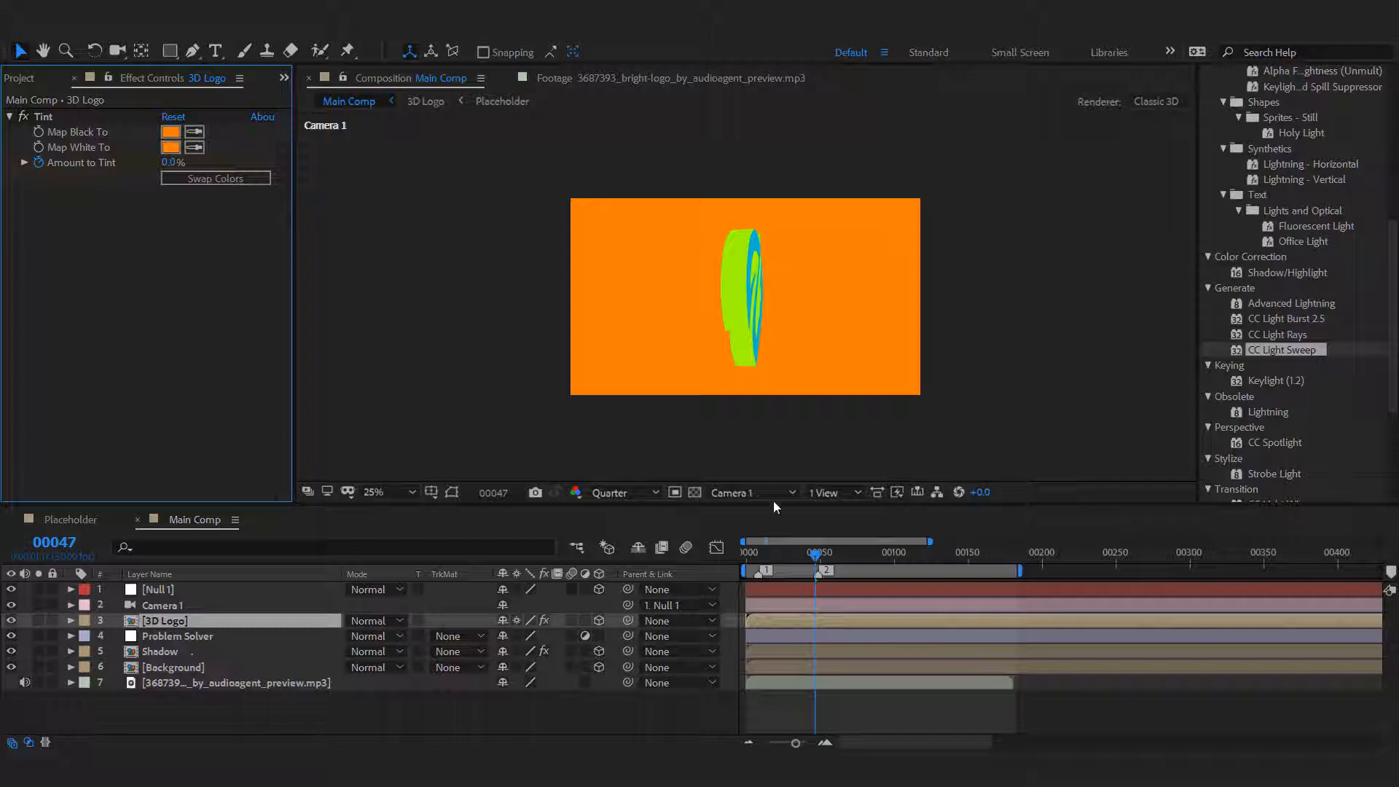
pyautogui.click(784, 554)
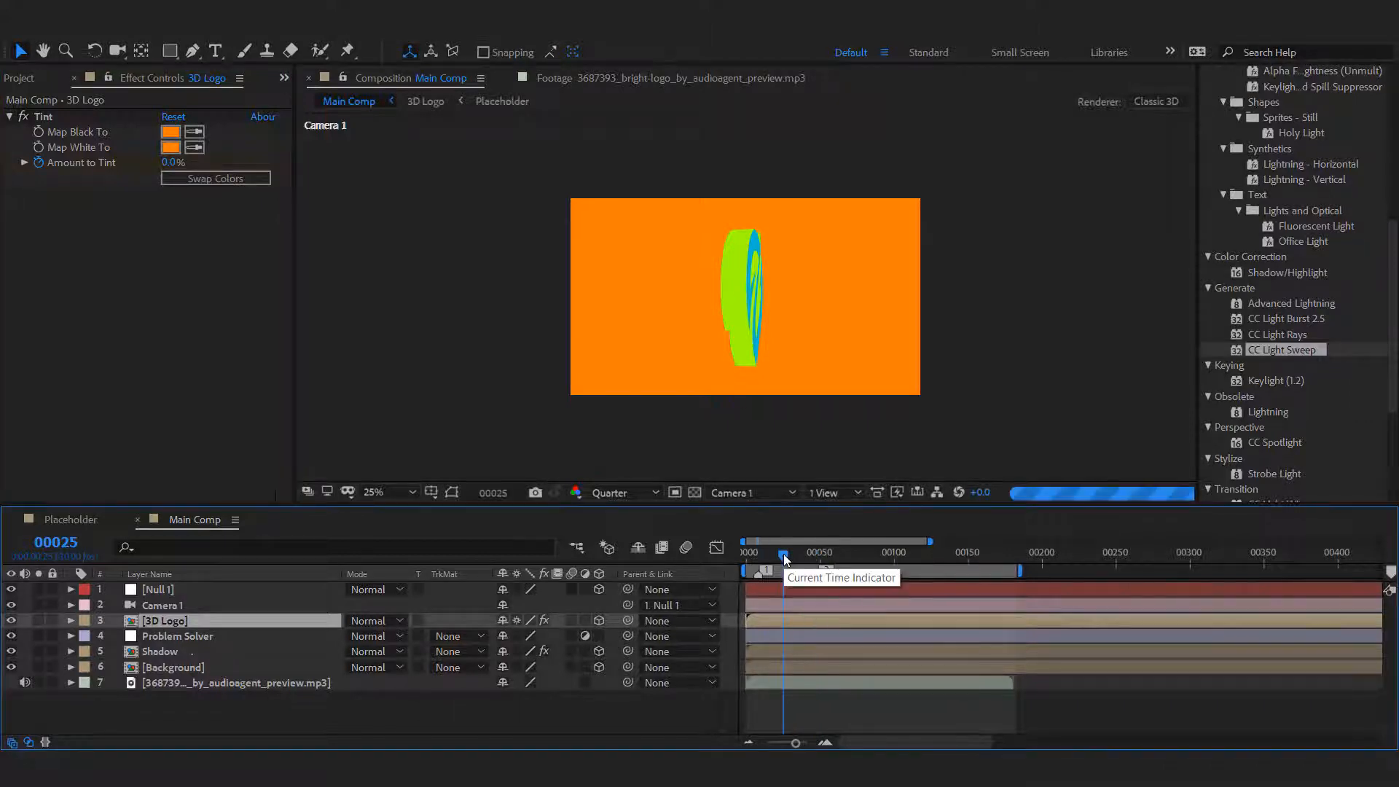
pyautogui.click(799, 553)
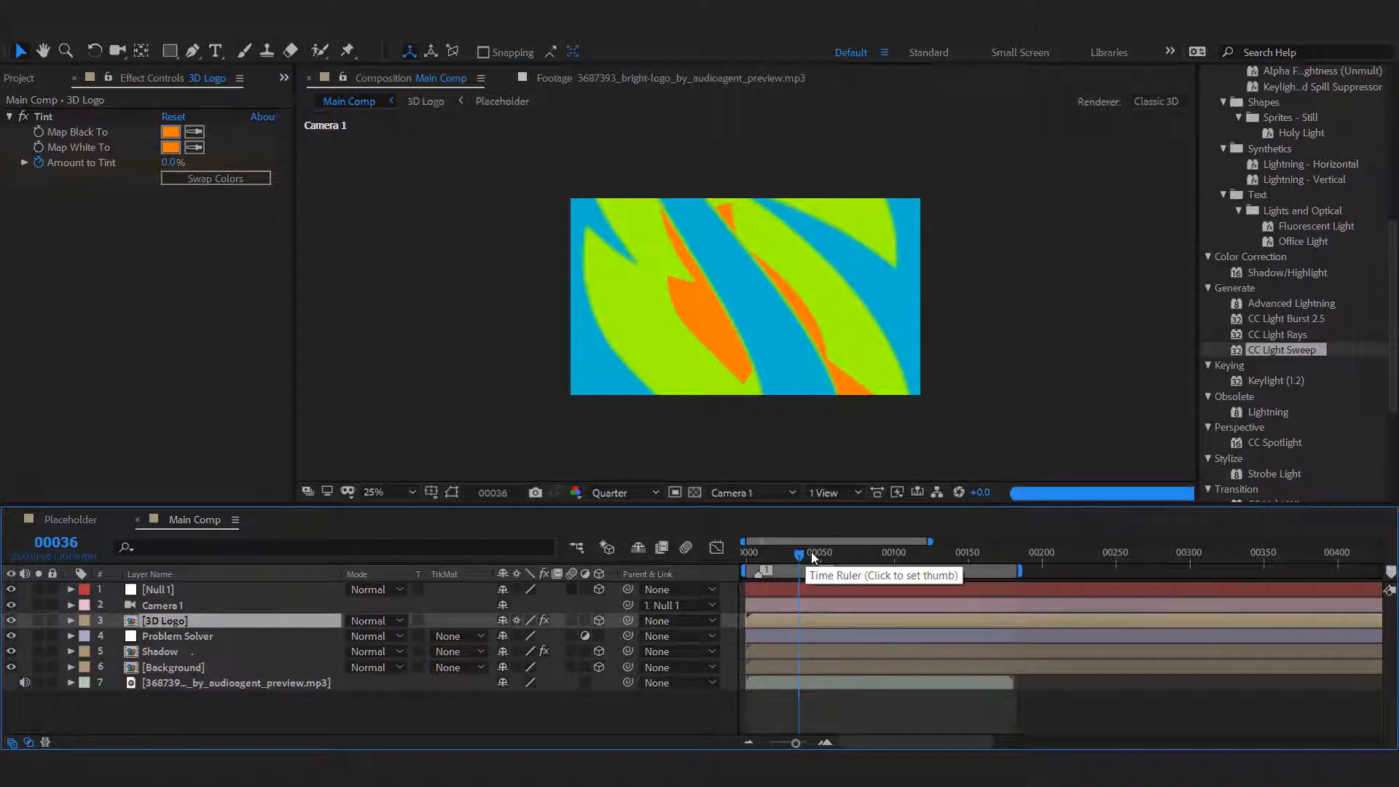
pyautogui.click(819, 553)
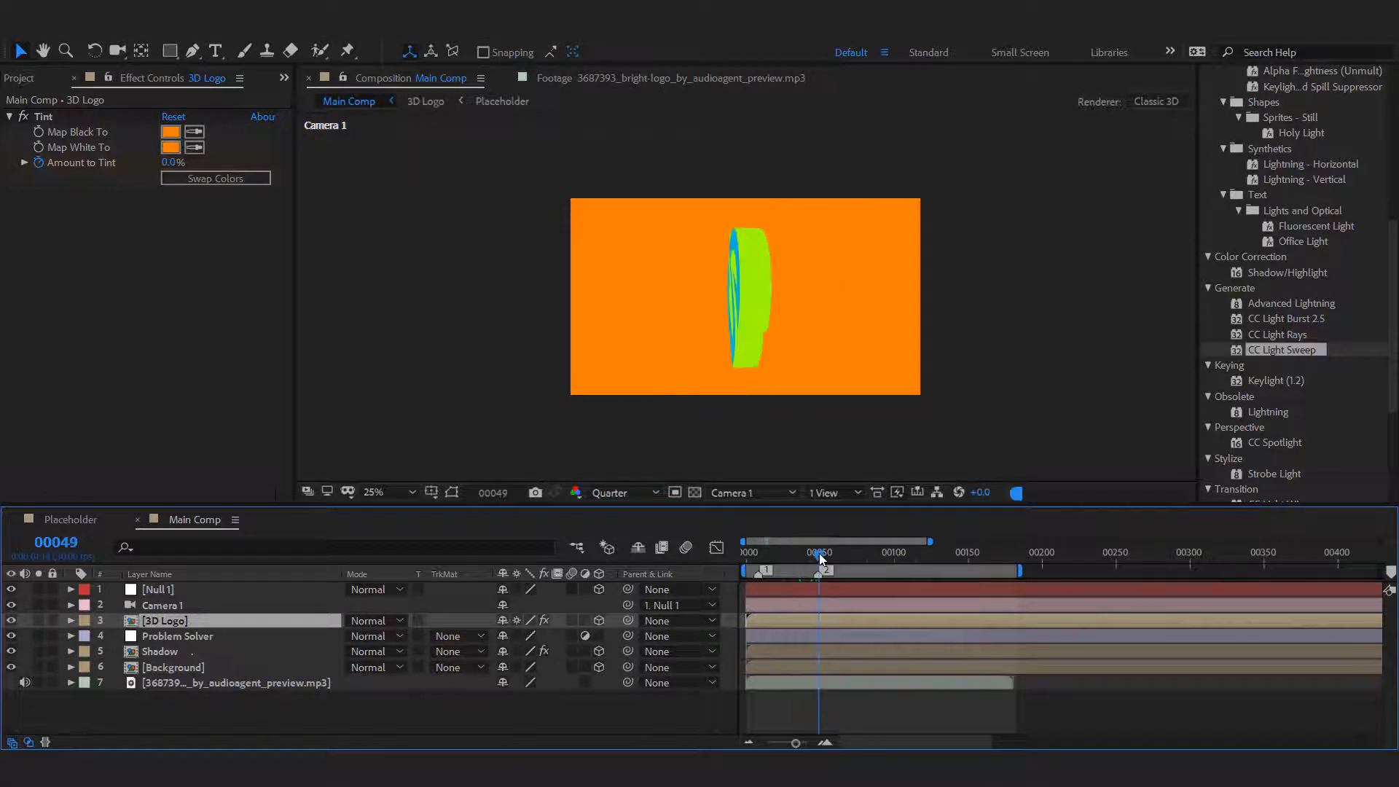
pyautogui.click(835, 554)
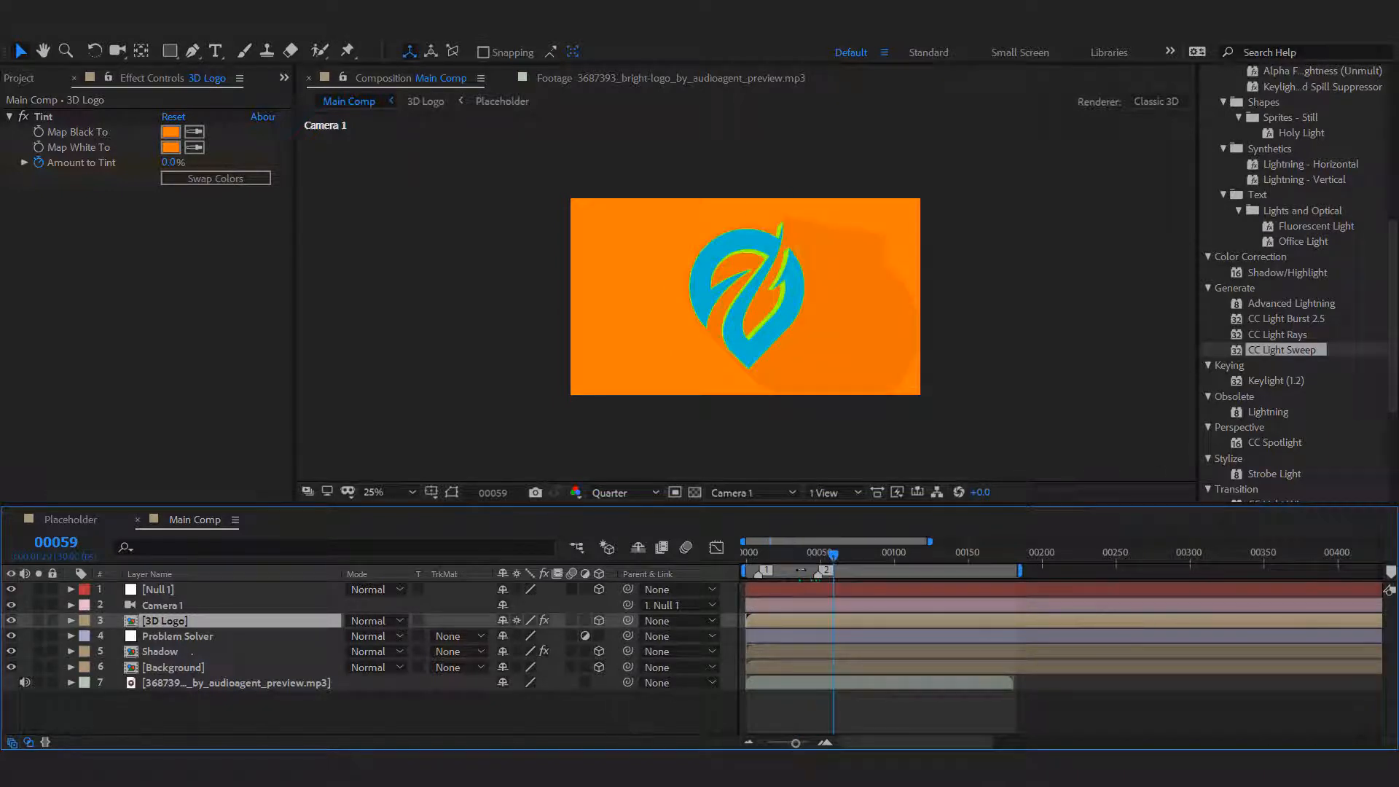
pyautogui.press('space')
# Move composition marker 3 to frame 55 in Main Comp.
pyautogui.moveTo(825, 551); pyautogui.dragTo(828, 555)
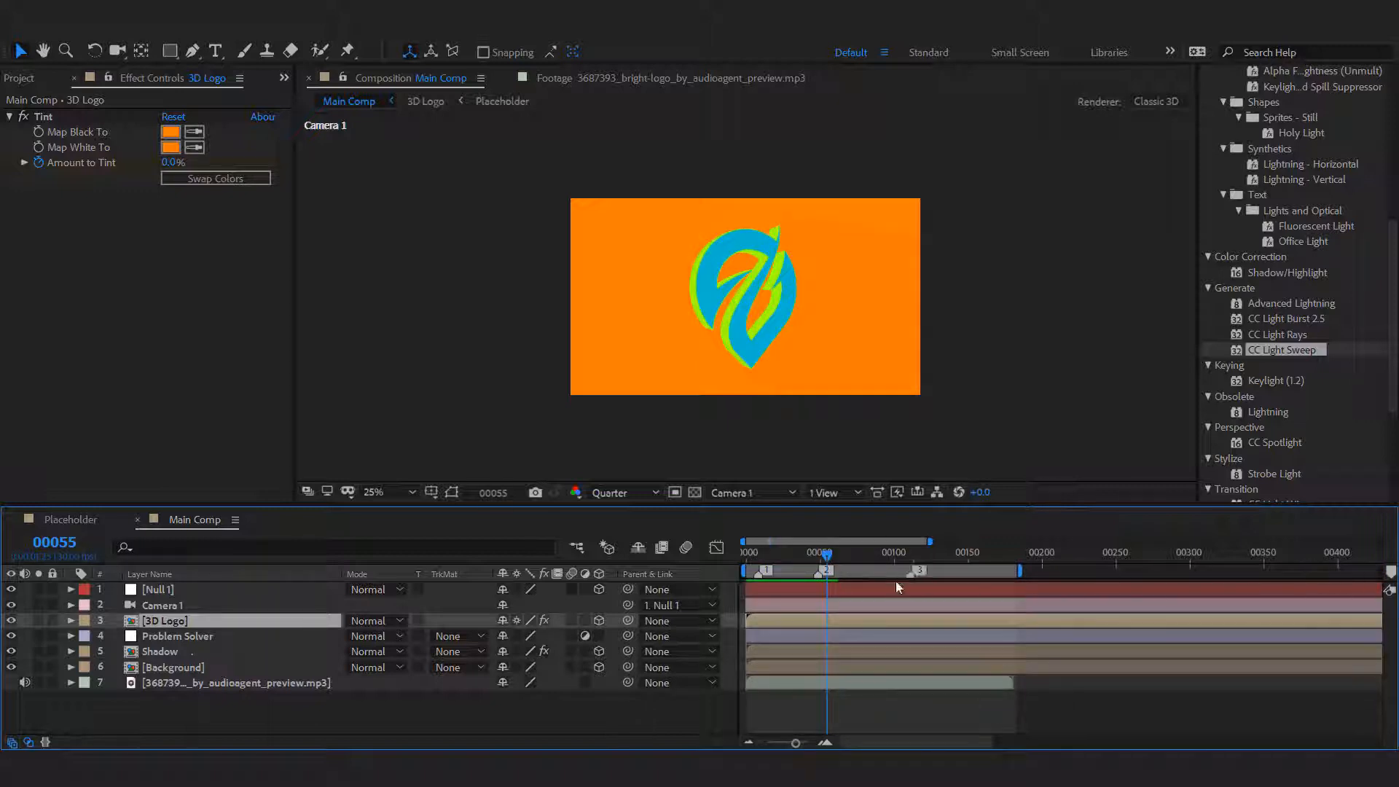
pyautogui.moveTo(897, 587); pyautogui.dragTo(842, 589)
pyautogui.moveTo(796, 744); pyautogui.dragTo(815, 741)
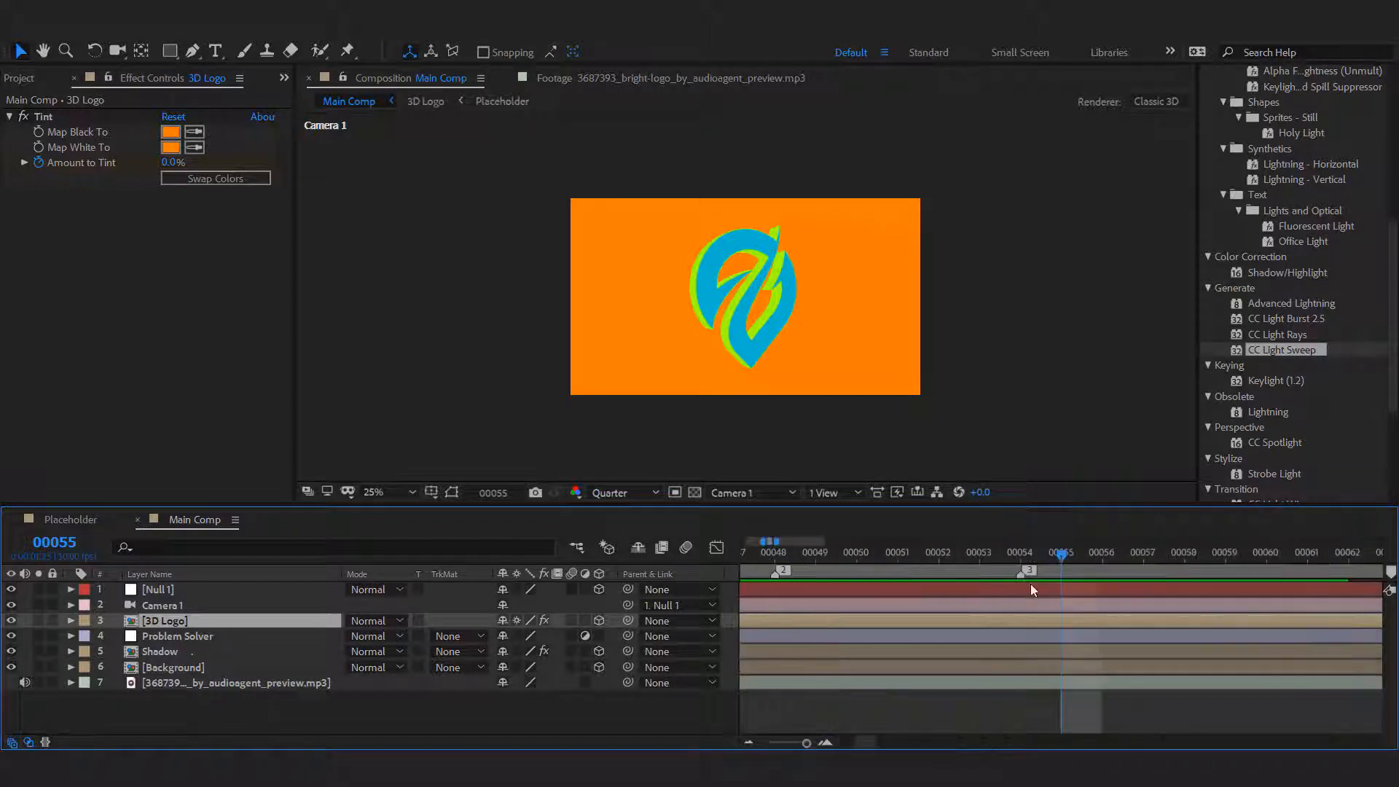
pyautogui.moveTo(1048, 576); pyautogui.dragTo(1050, 575)
pyautogui.click(226, 721)
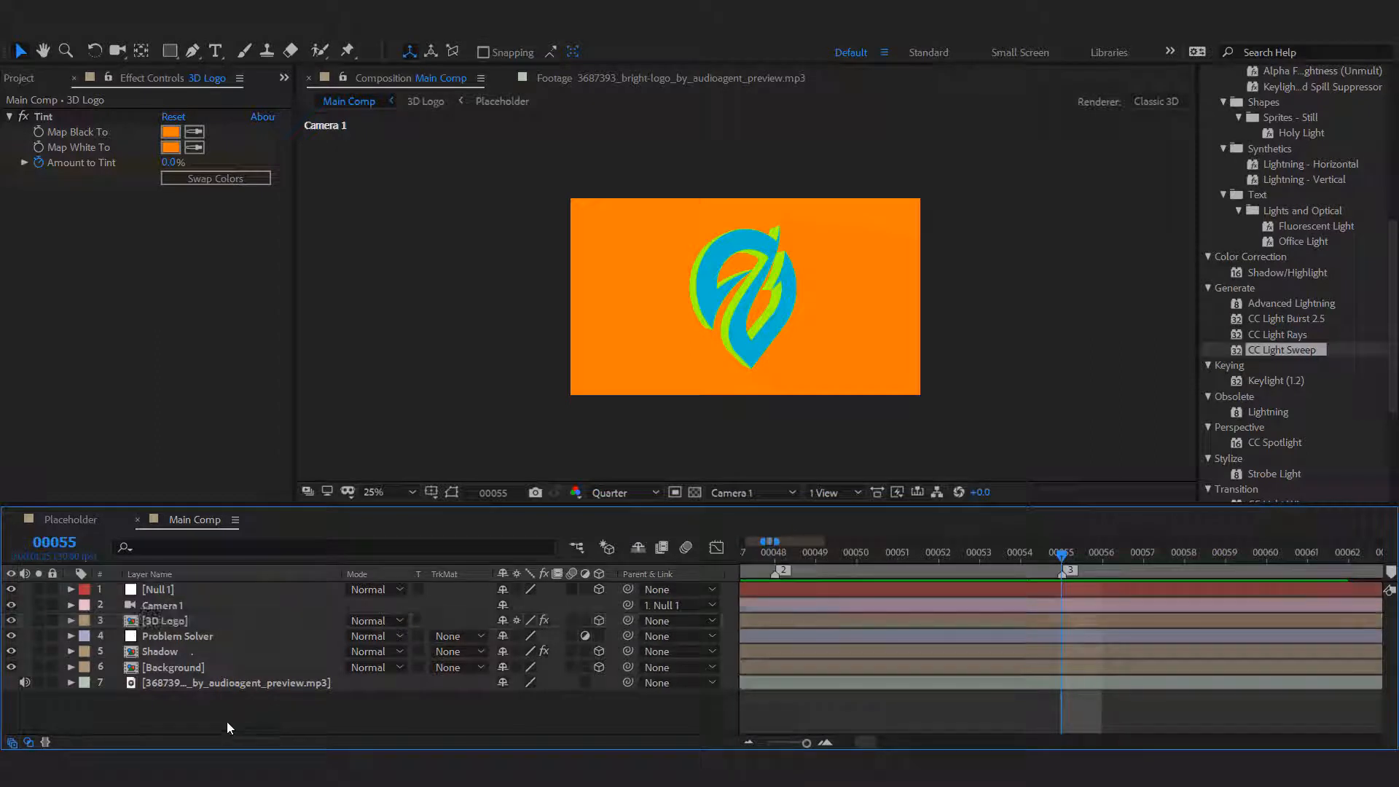
# In the 3D Logo composition, set the Linear Wipe's Transition Completion on the Placeholder - Basic layer to 75%.
pyautogui.doubleClick(177, 621)
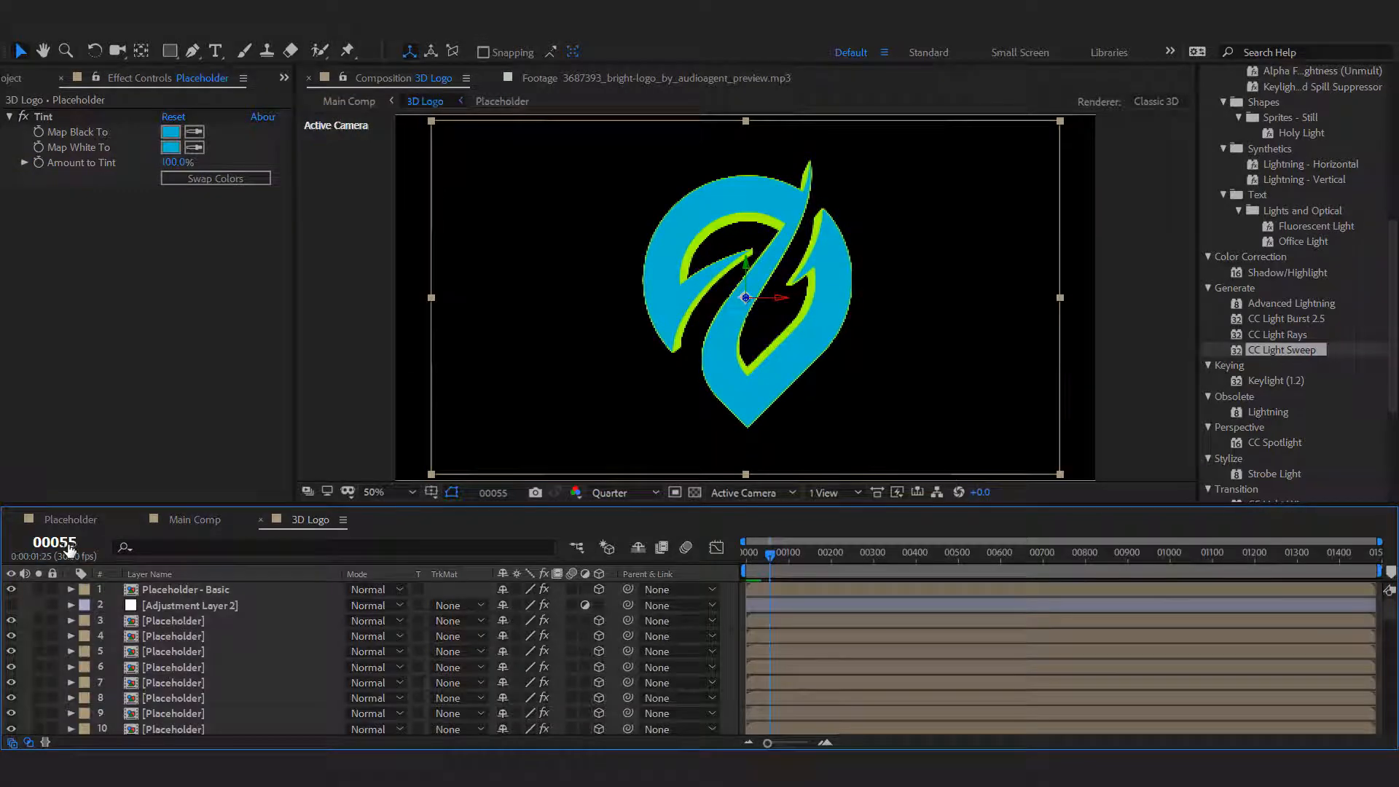
pyautogui.click(793, 744)
pyautogui.moveTo(793, 744); pyautogui.dragTo(799, 745)
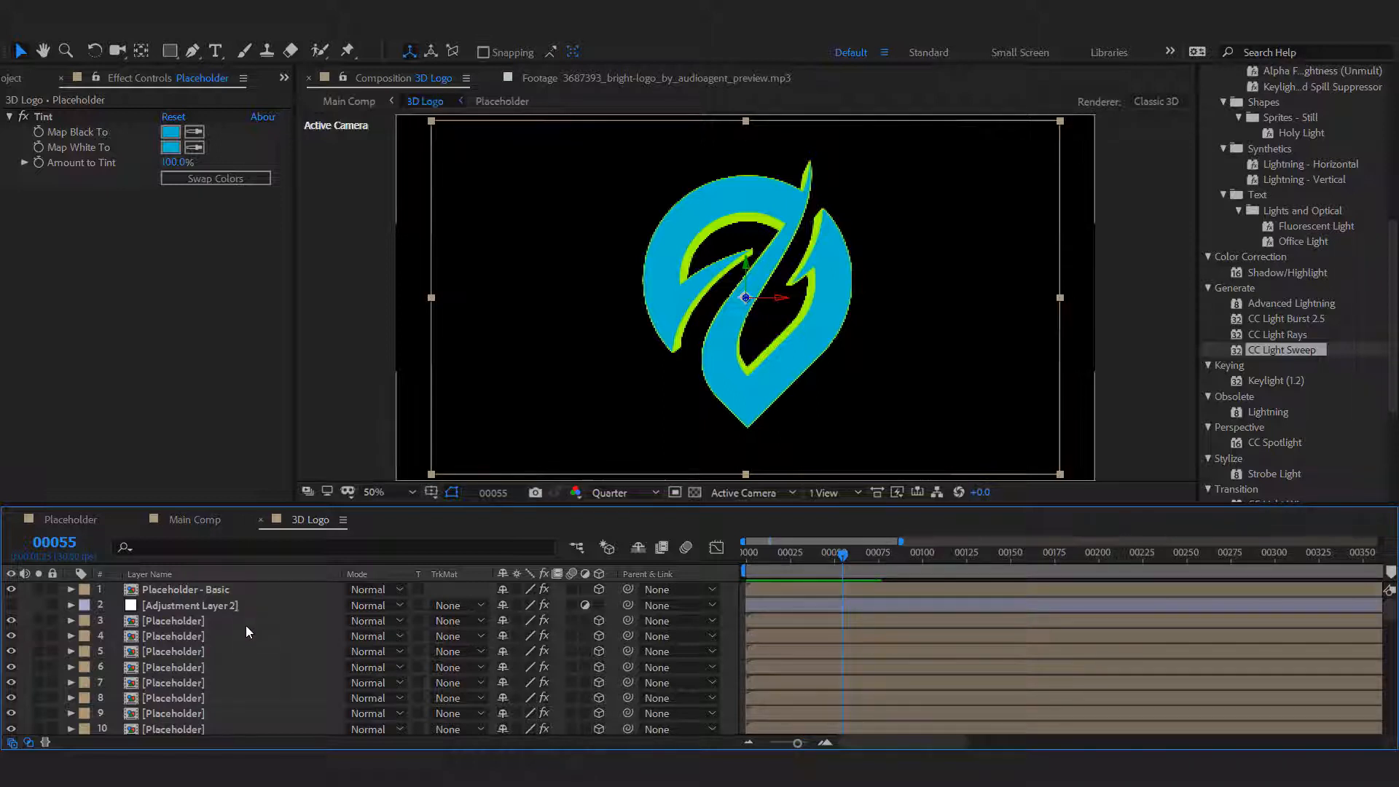
pyautogui.click(255, 593)
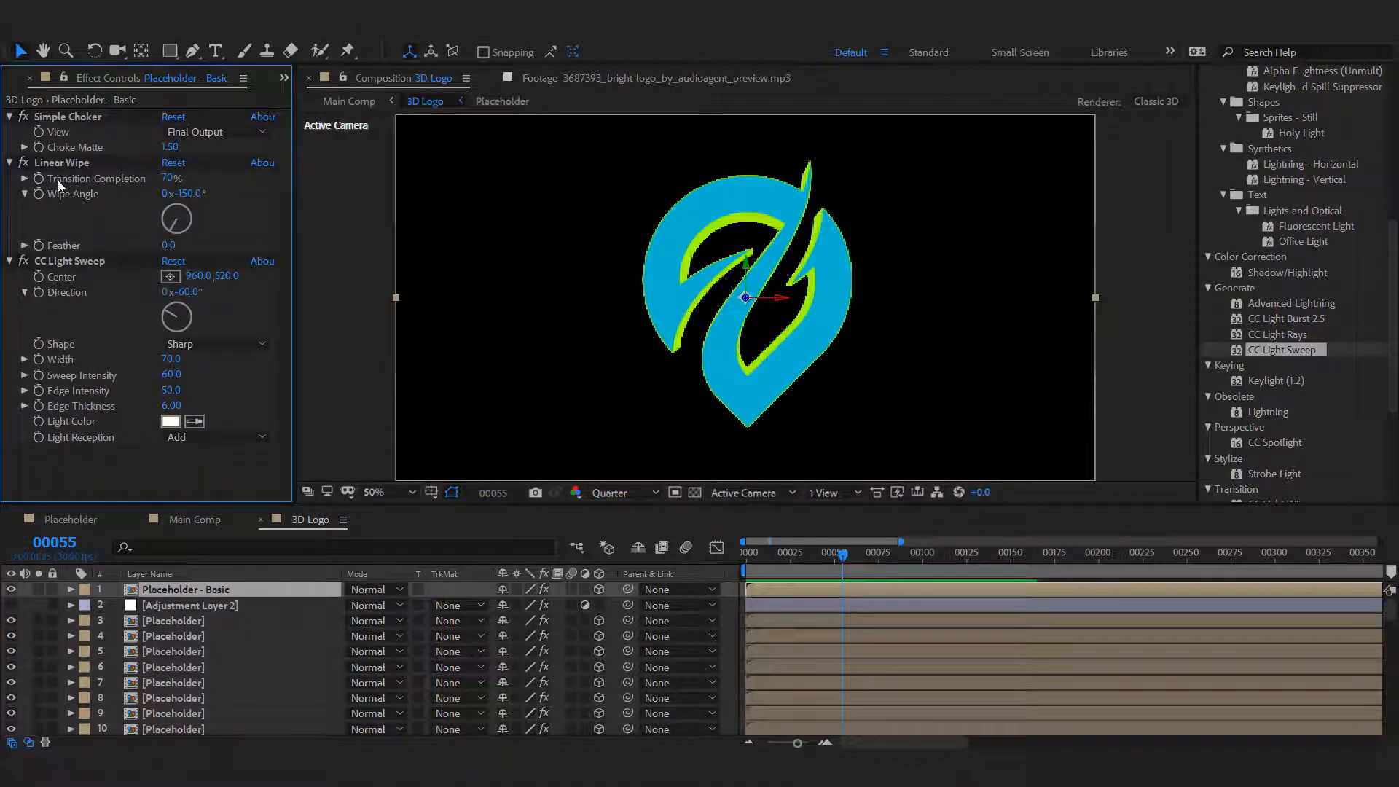
pyautogui.click(168, 179)
pyautogui.write('75')
pyautogui.press('Return')
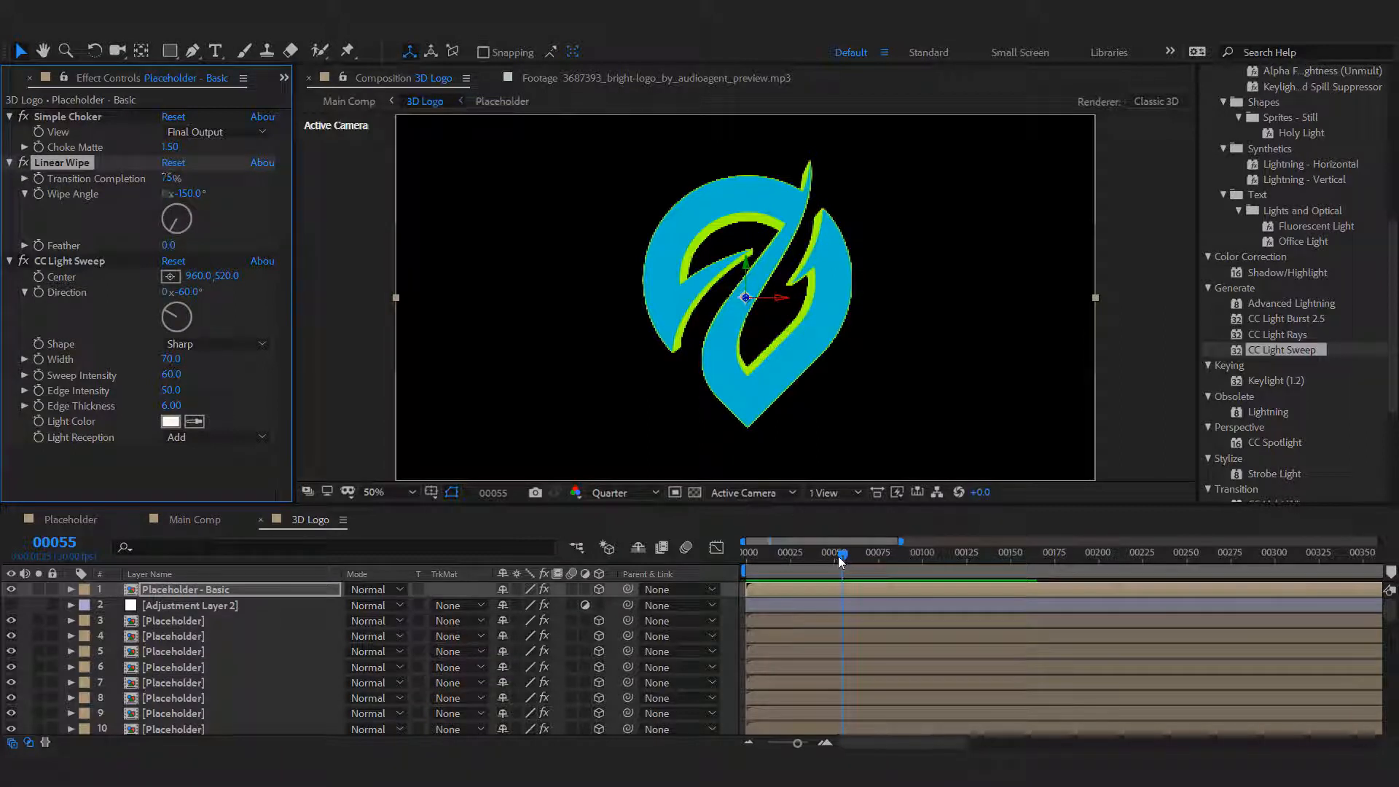
# Start keyframing the Linear Wipe's Transition Completion at frame 50.
pyautogui.click(65, 547)
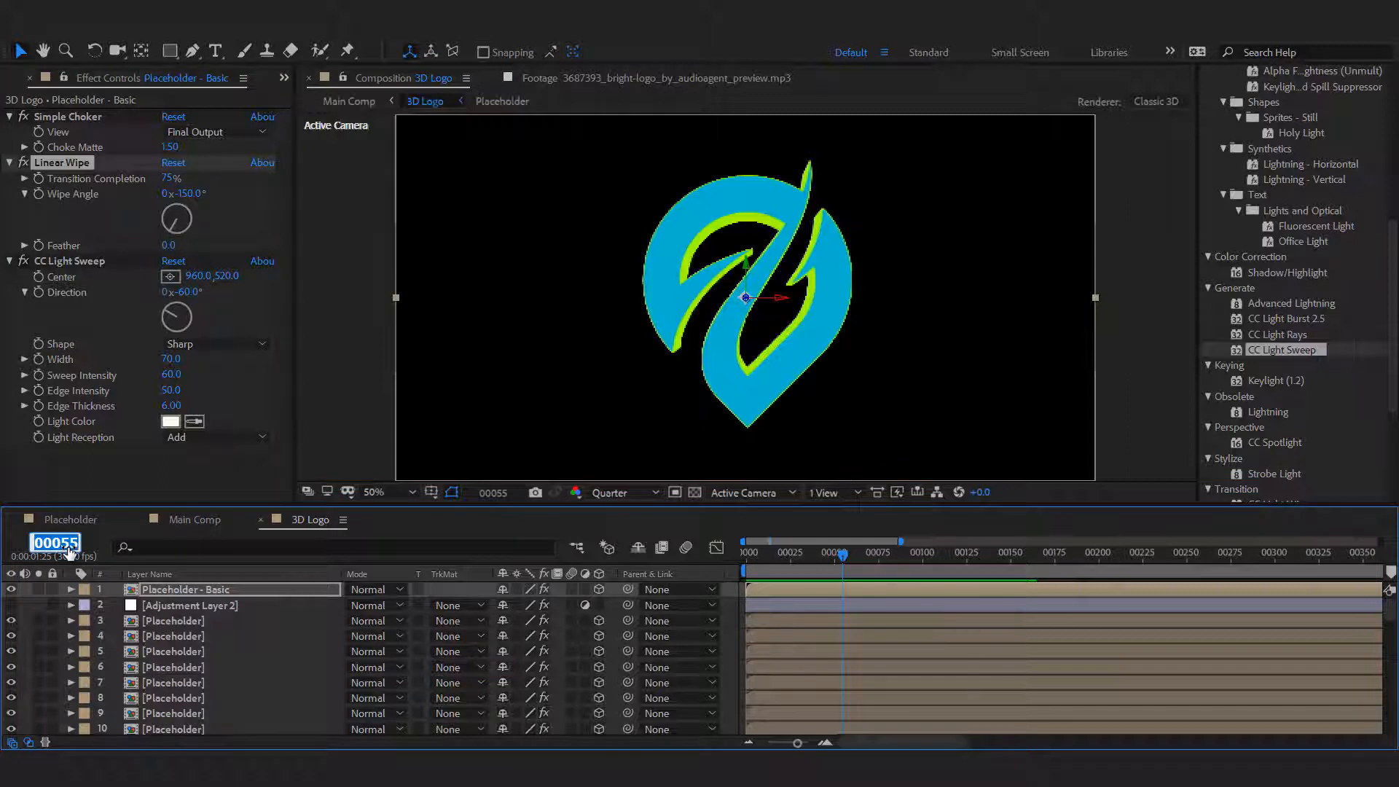
pyautogui.write('50')
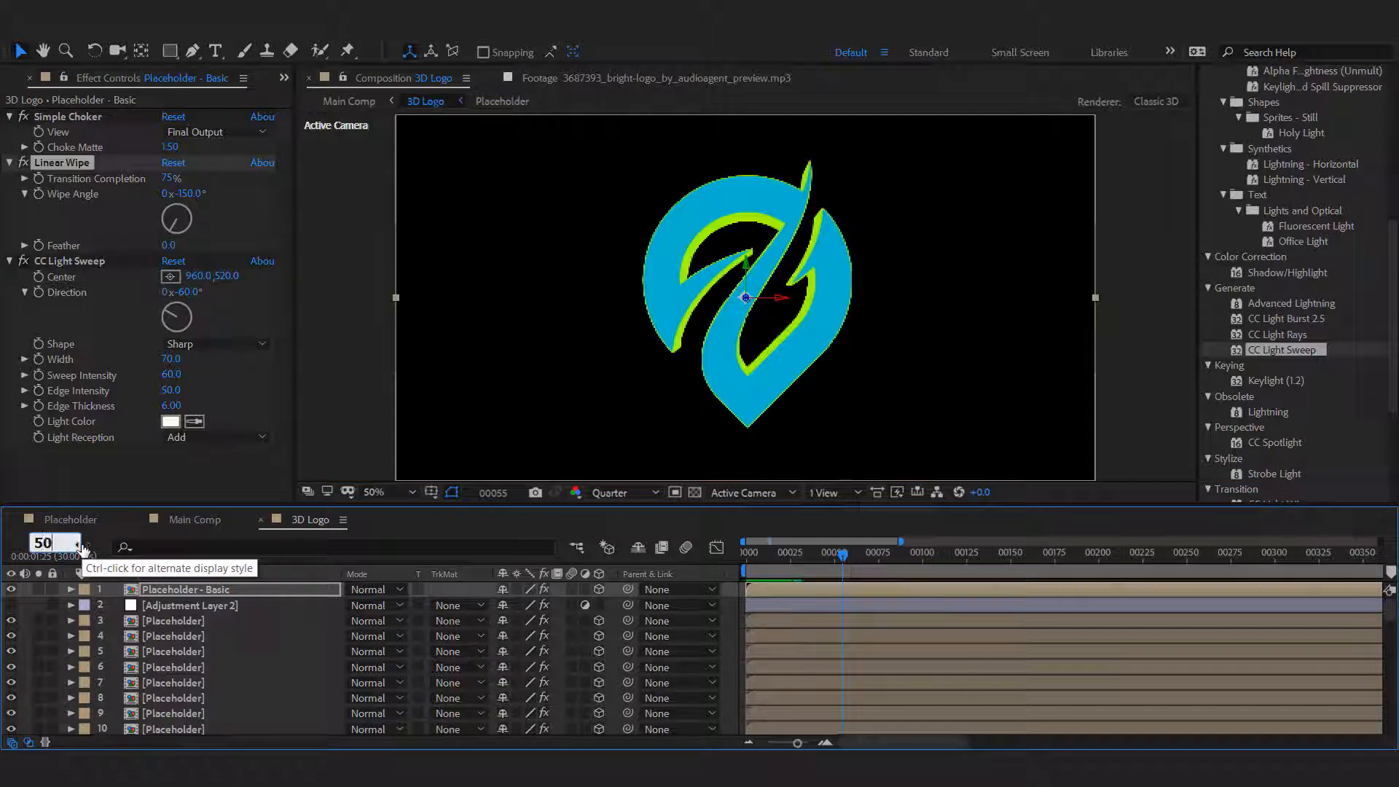
pyautogui.press('Return')
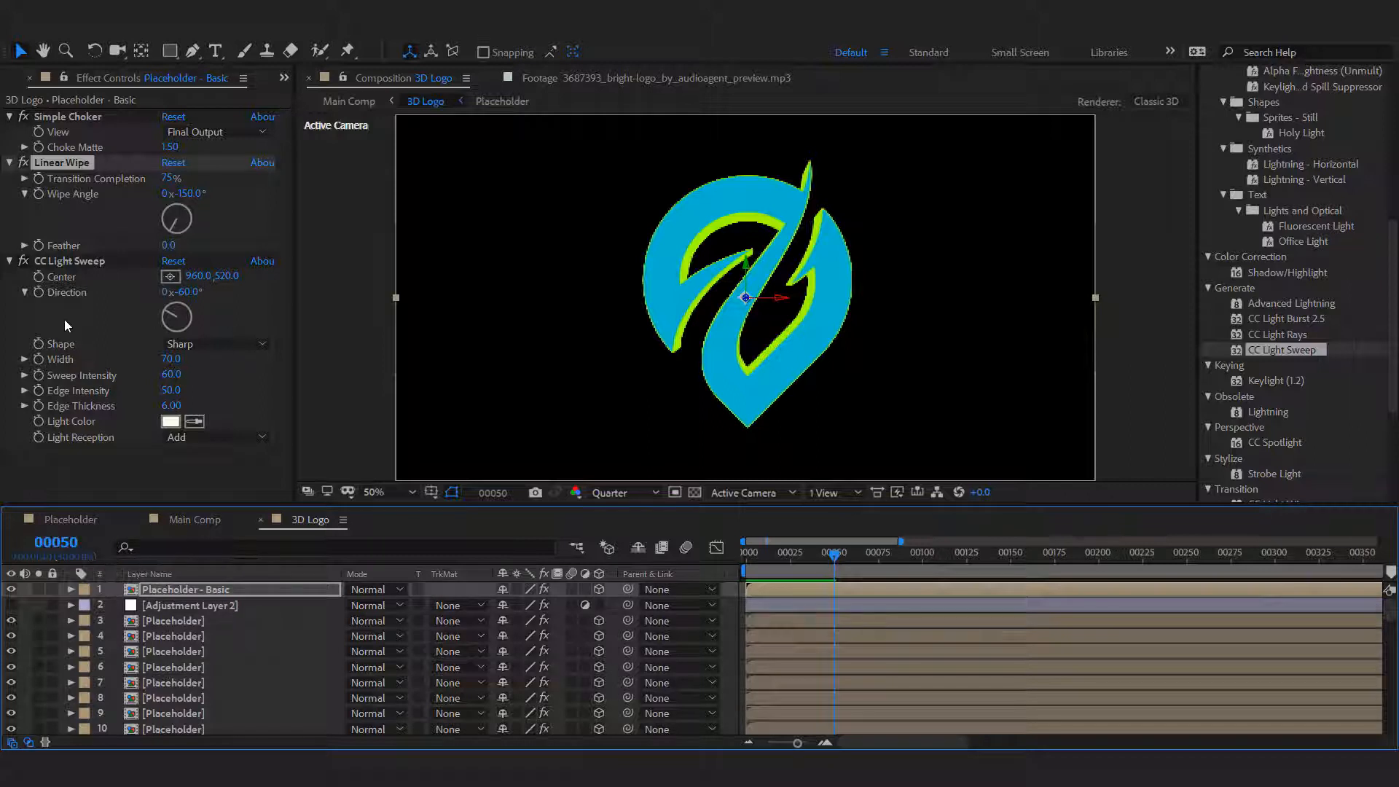
pyautogui.click(38, 179)
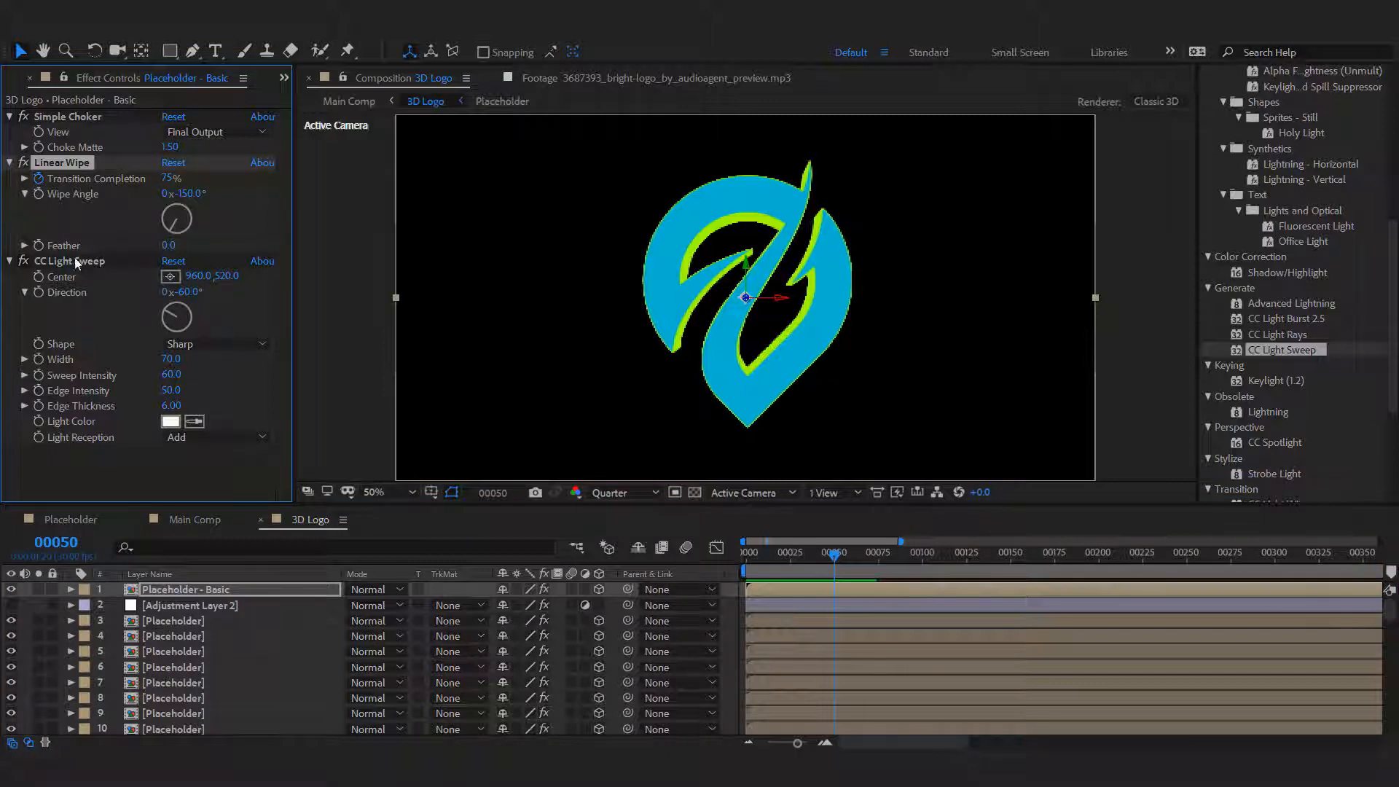
# Set the Linear Wipe's Transition Completion to 10% at frame 60.
pyautogui.click(56, 542)
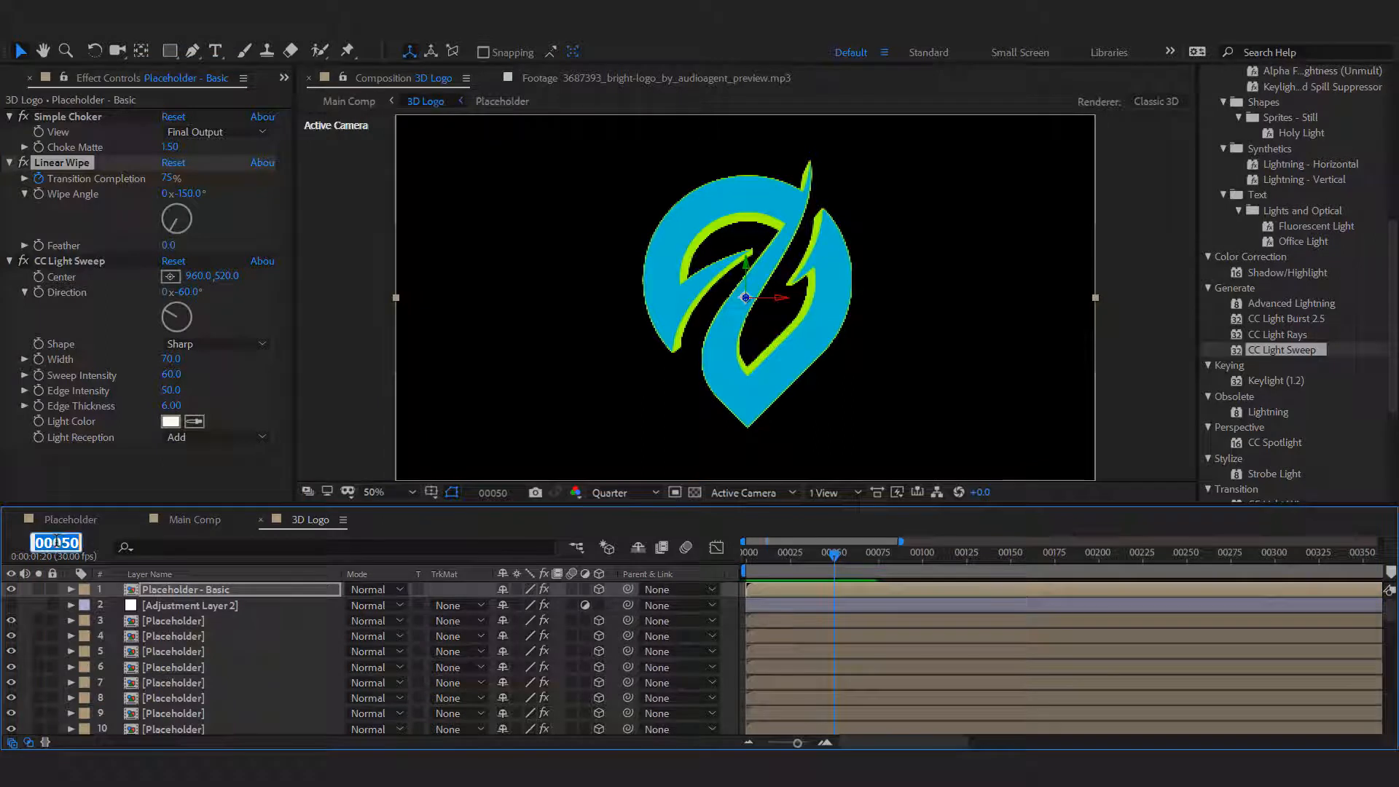
pyautogui.write('65')
pyautogui.write('0')
pyautogui.press('Return')
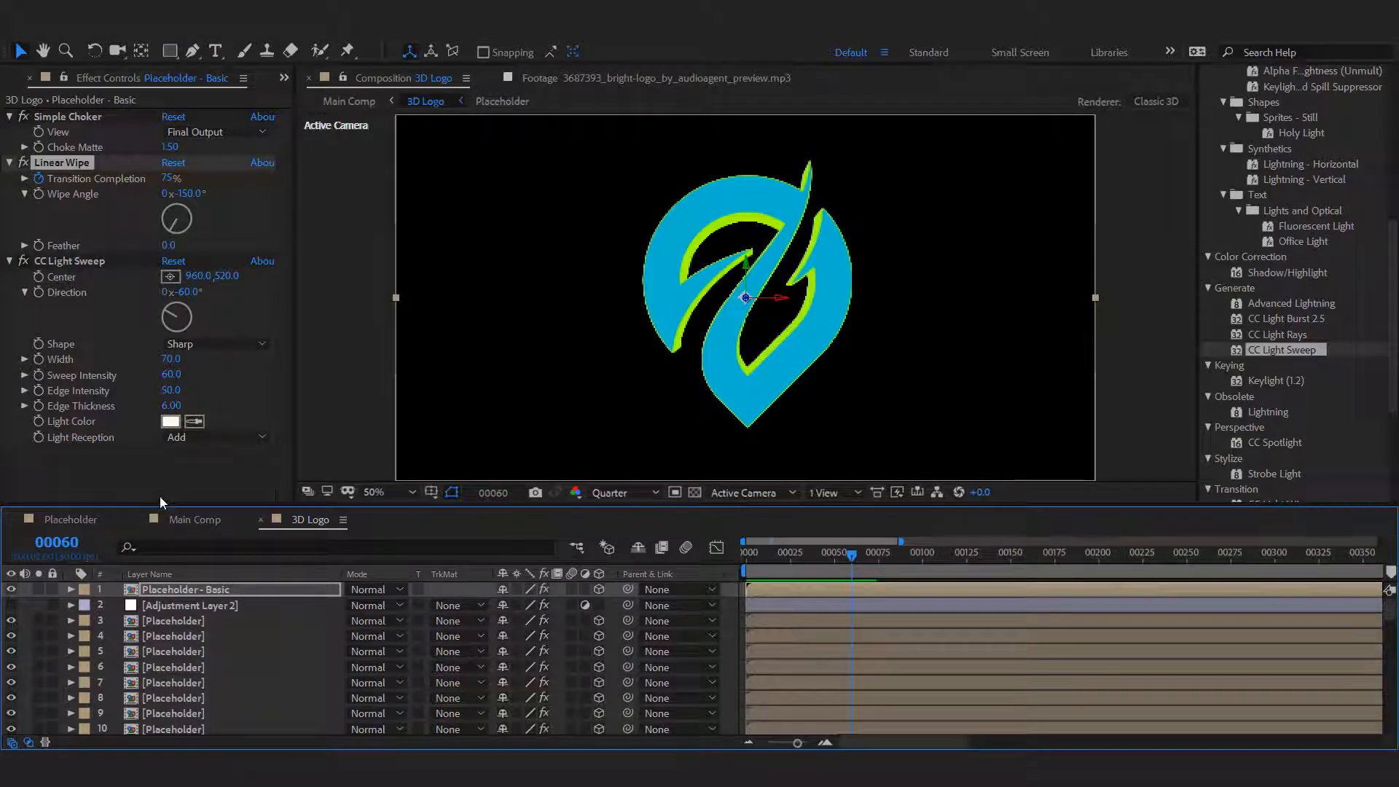
pyautogui.click(168, 177)
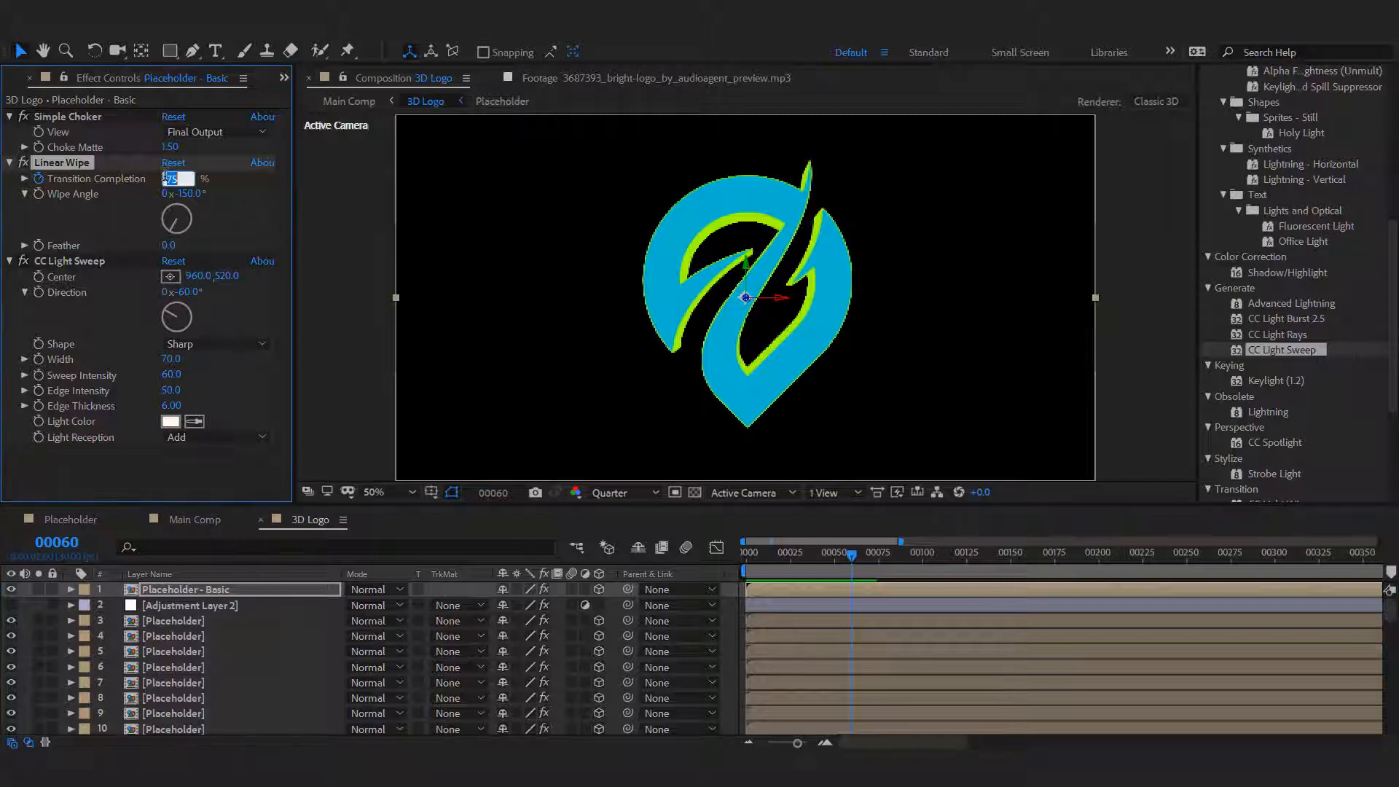
pyautogui.write('10')
pyautogui.press('Return')
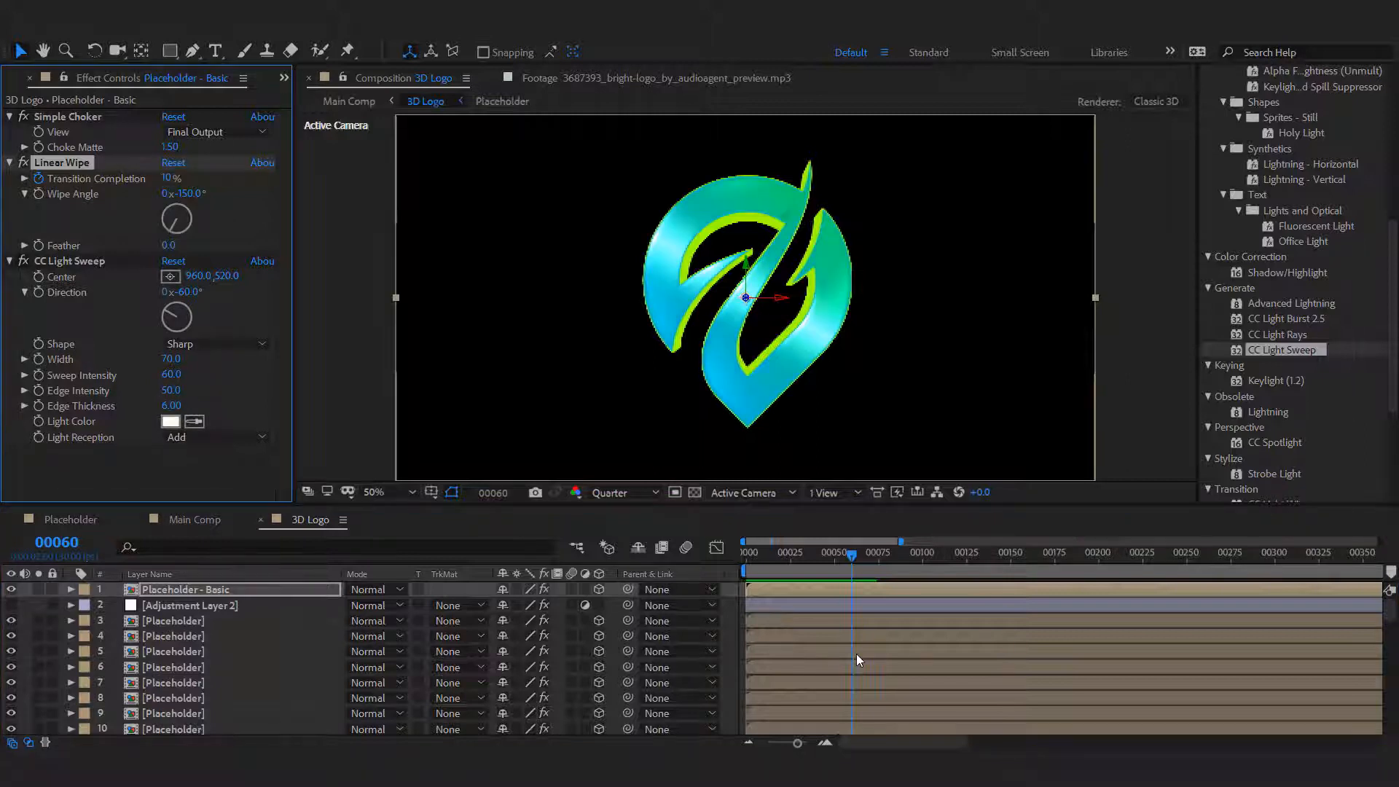
# Move the second Transition Completion keyframe to frame 72 and preview the wipe in Main Comp.
pyautogui.press('space')
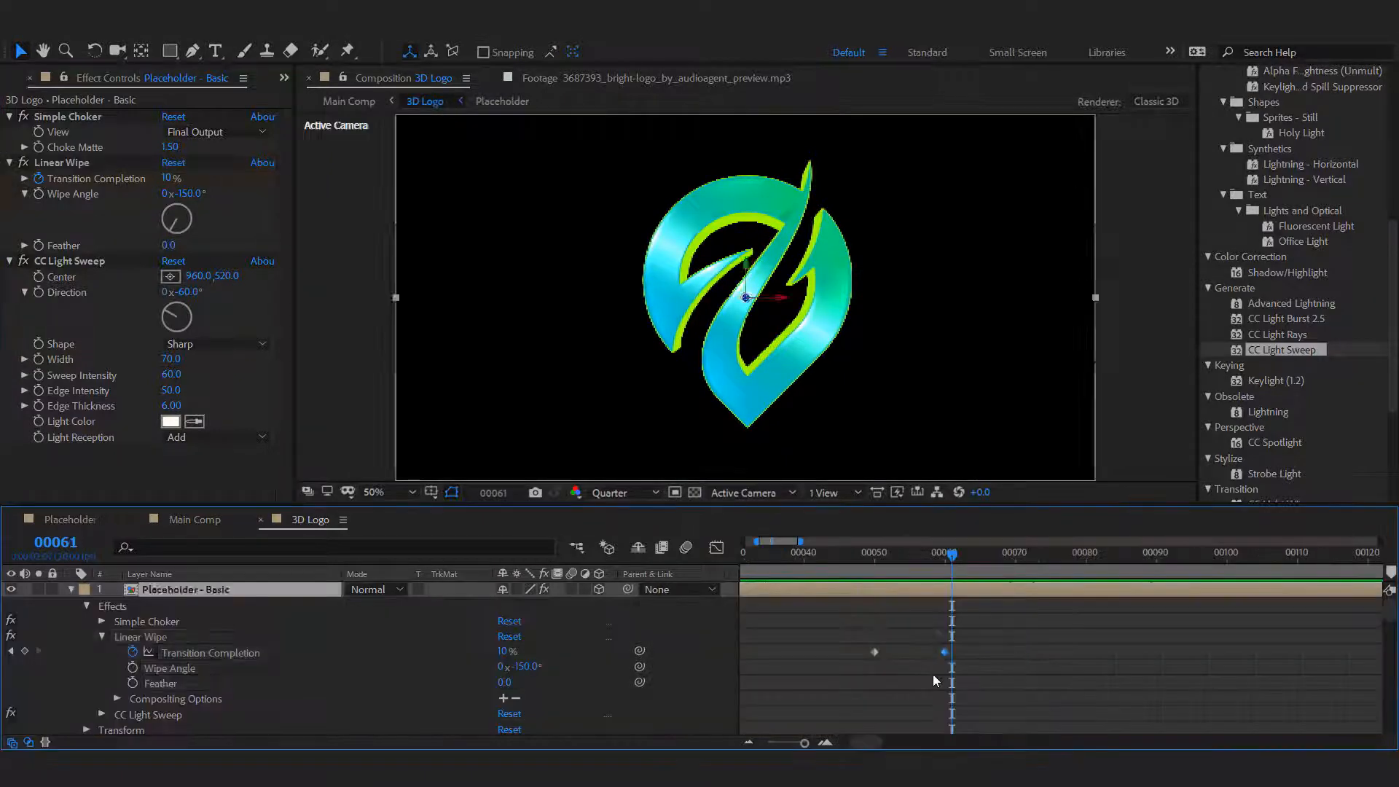
pyautogui.click(944, 652)
pyautogui.moveTo(945, 653); pyautogui.dragTo(1029, 652)
pyautogui.click(190, 521)
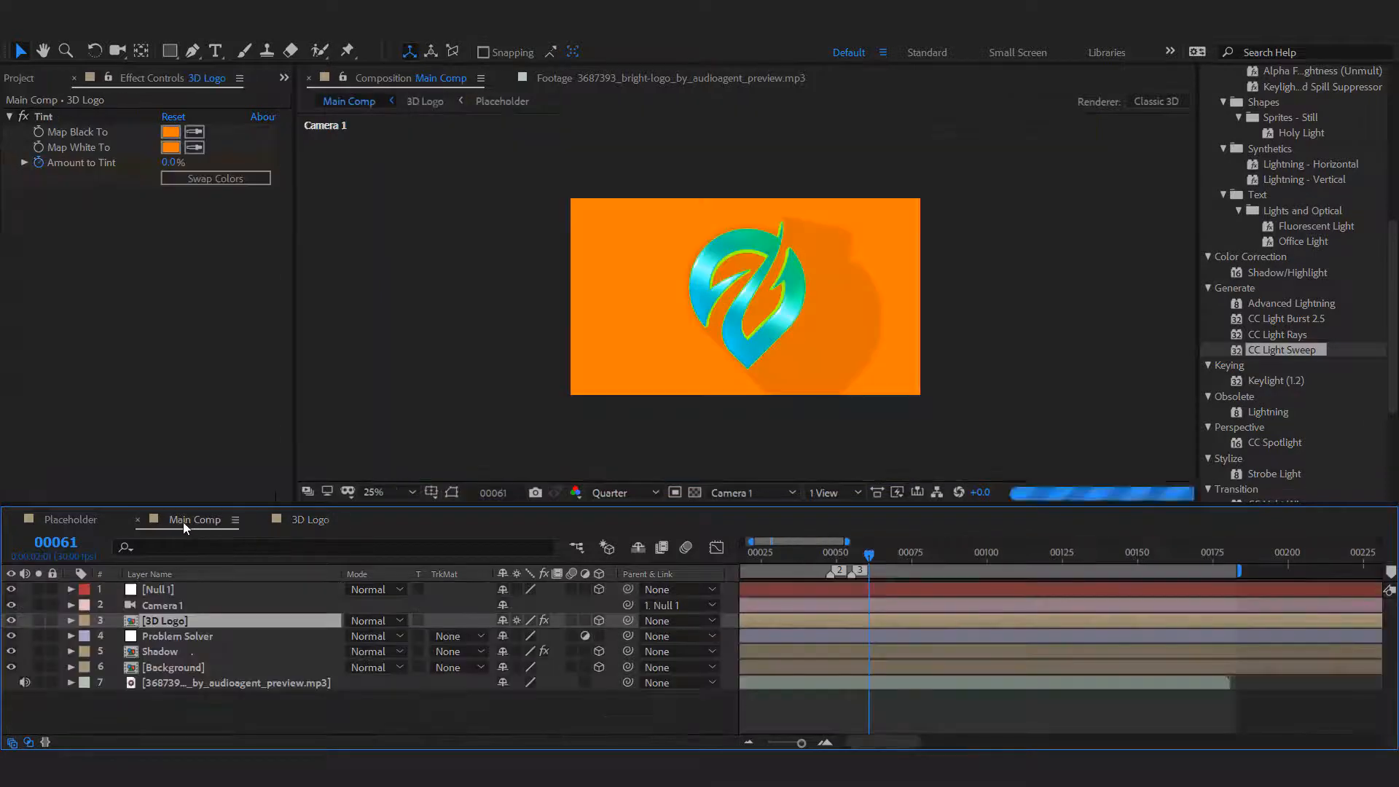
pyautogui.press('space')
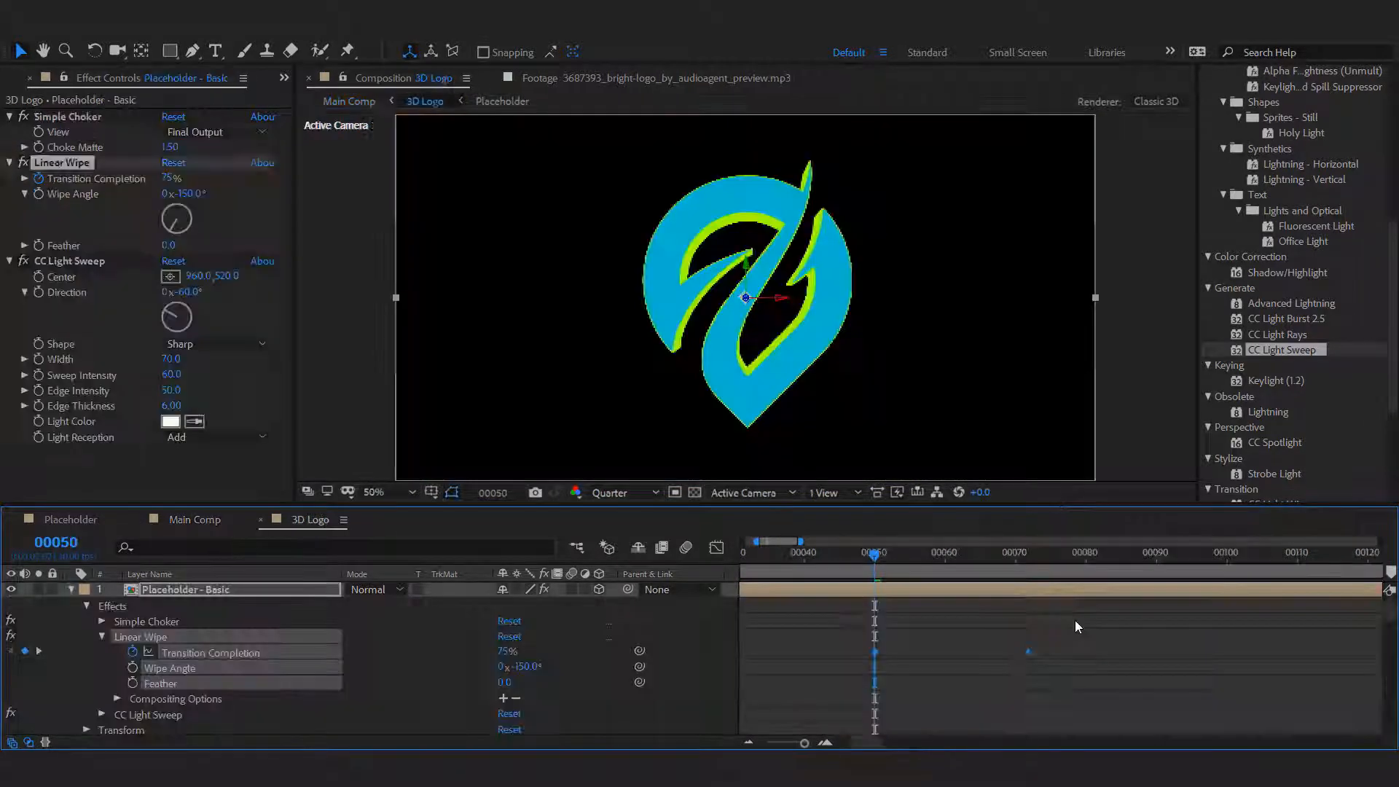
# Apply Easy Ease to both Transition Completion keyframes of the Linear Wipe on the Placeholder - Basic layer.
pyautogui.moveTo(1074, 619); pyautogui.dragTo(842, 671)
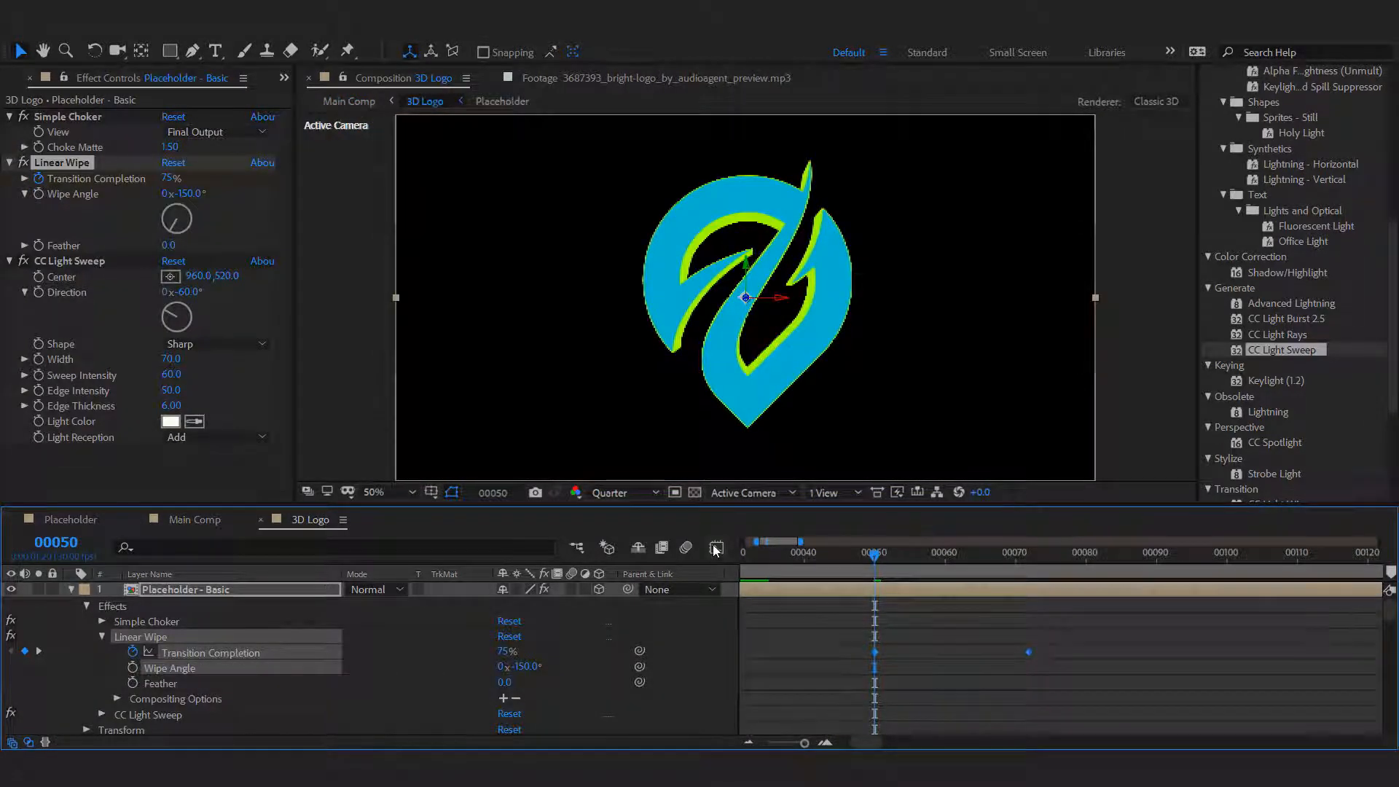
pyautogui.moveTo(1056, 596); pyautogui.dragTo(1143, 609)
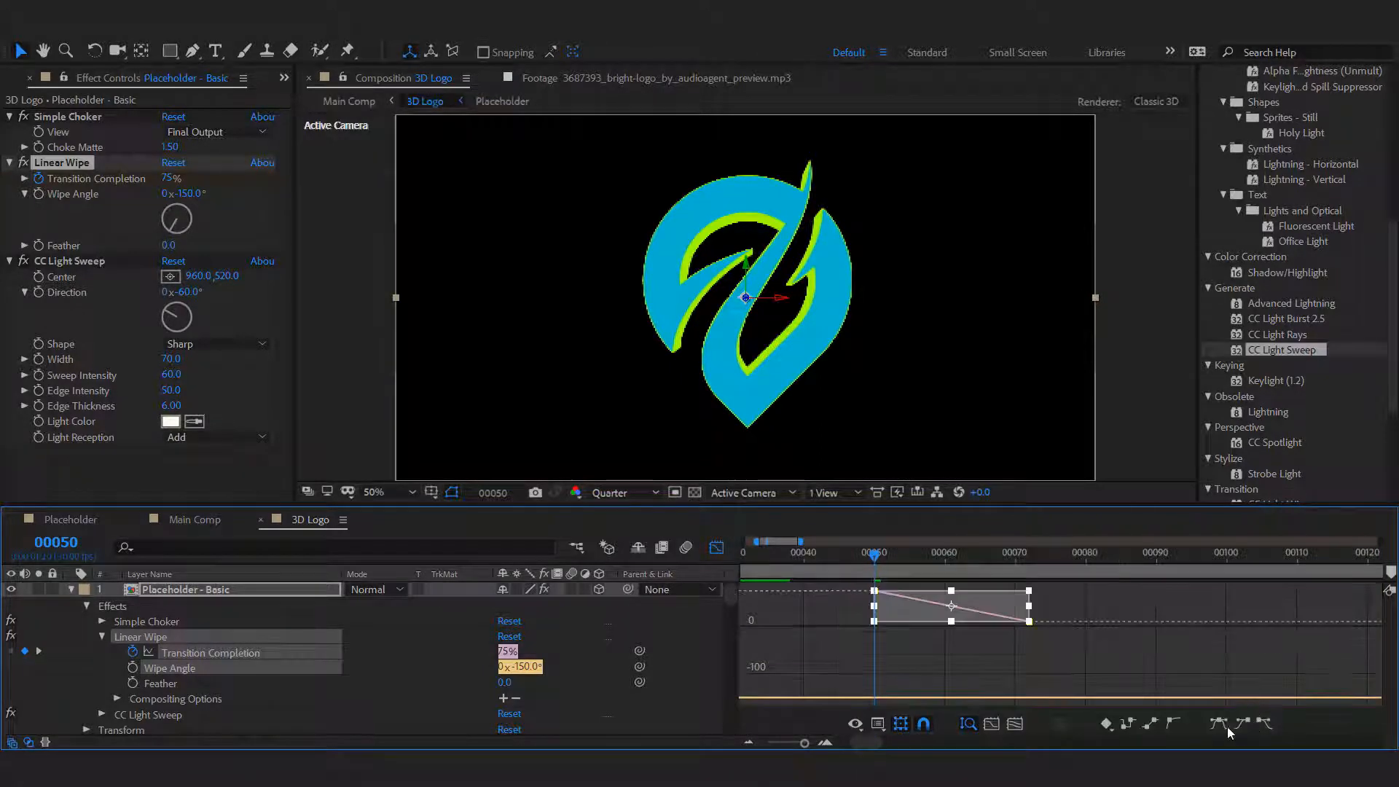
pyautogui.click(1223, 724)
pyautogui.click(715, 551)
pyautogui.click(789, 658)
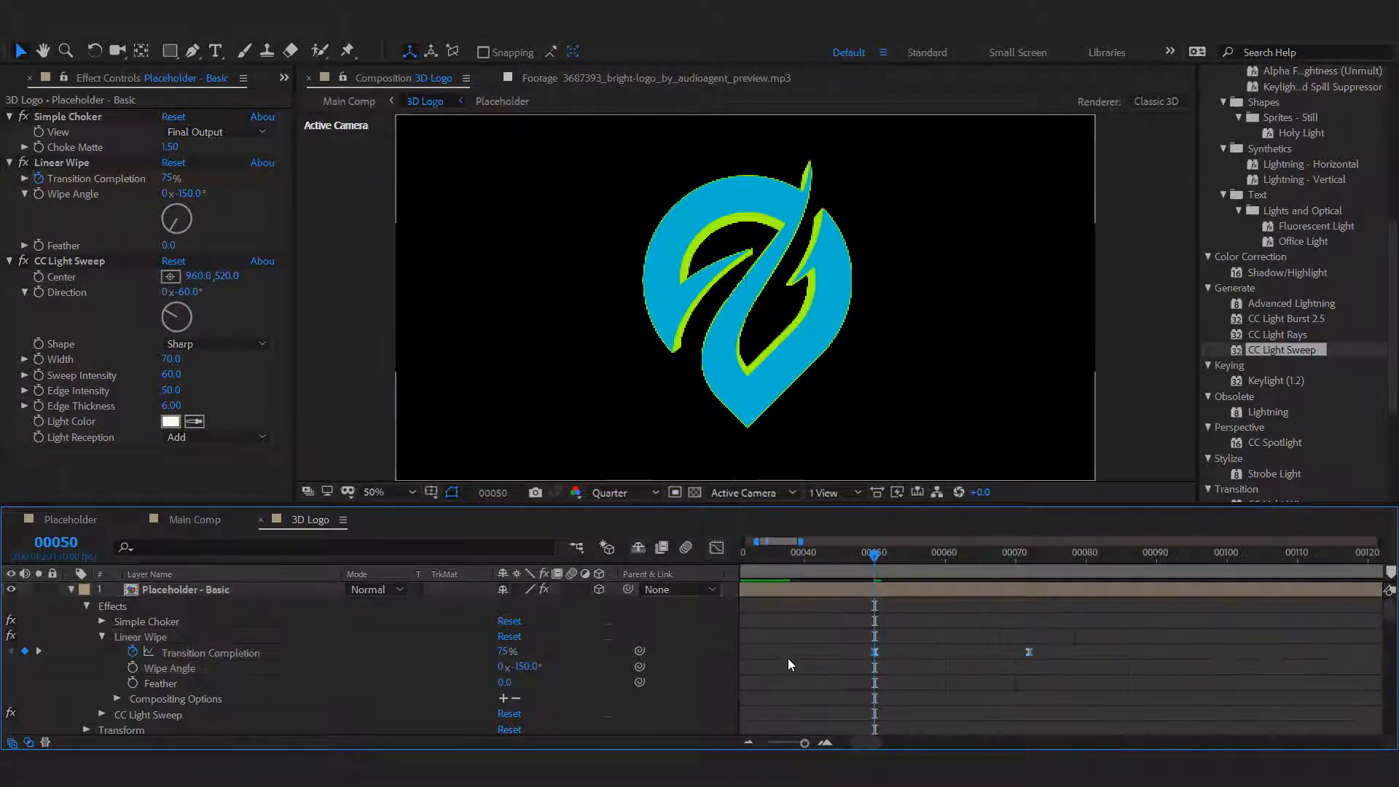
# Keyframe the CC Light Sweep's Center at 960, 941 on the Placeholder - Basic layer at frame 50.
pyautogui.click(339, 663)
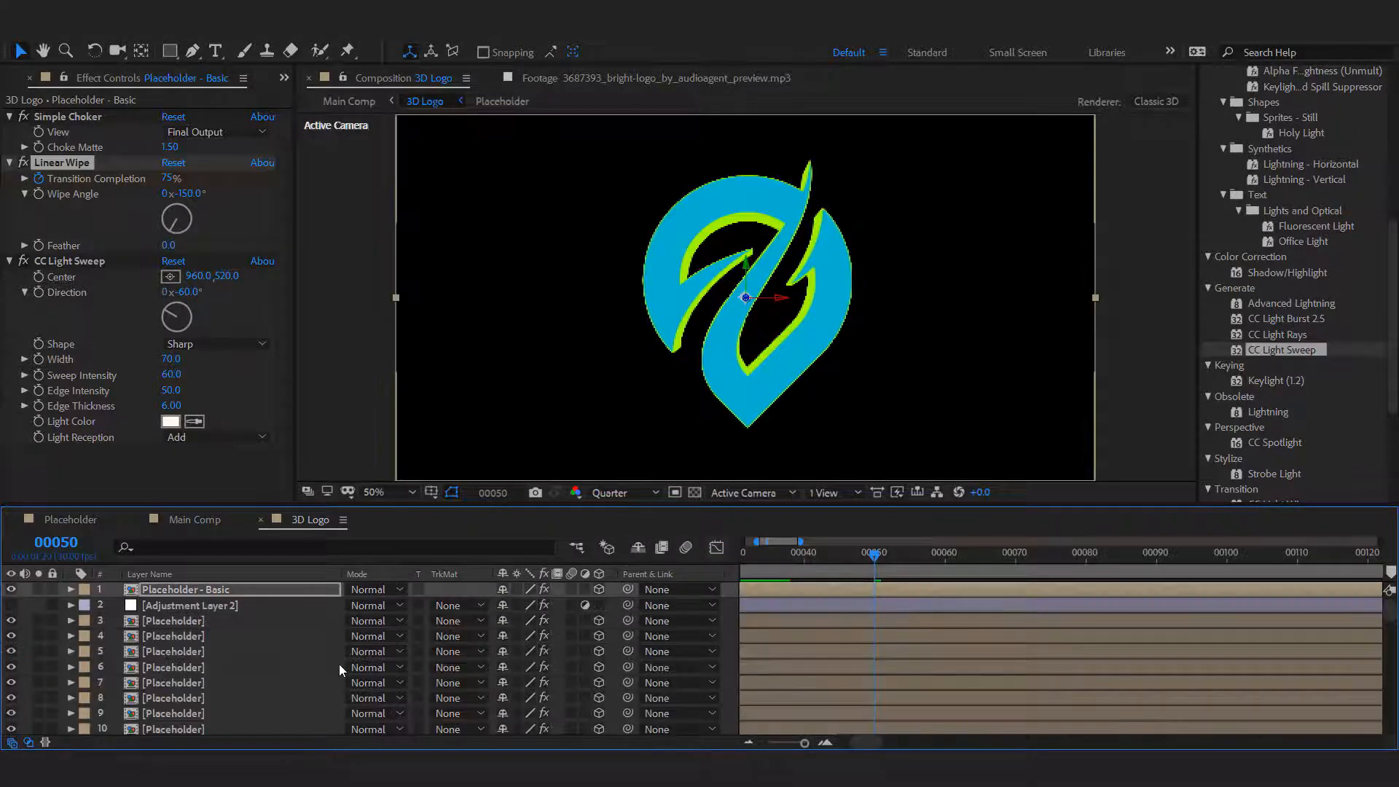
pyautogui.click(200, 585)
pyautogui.click(103, 261)
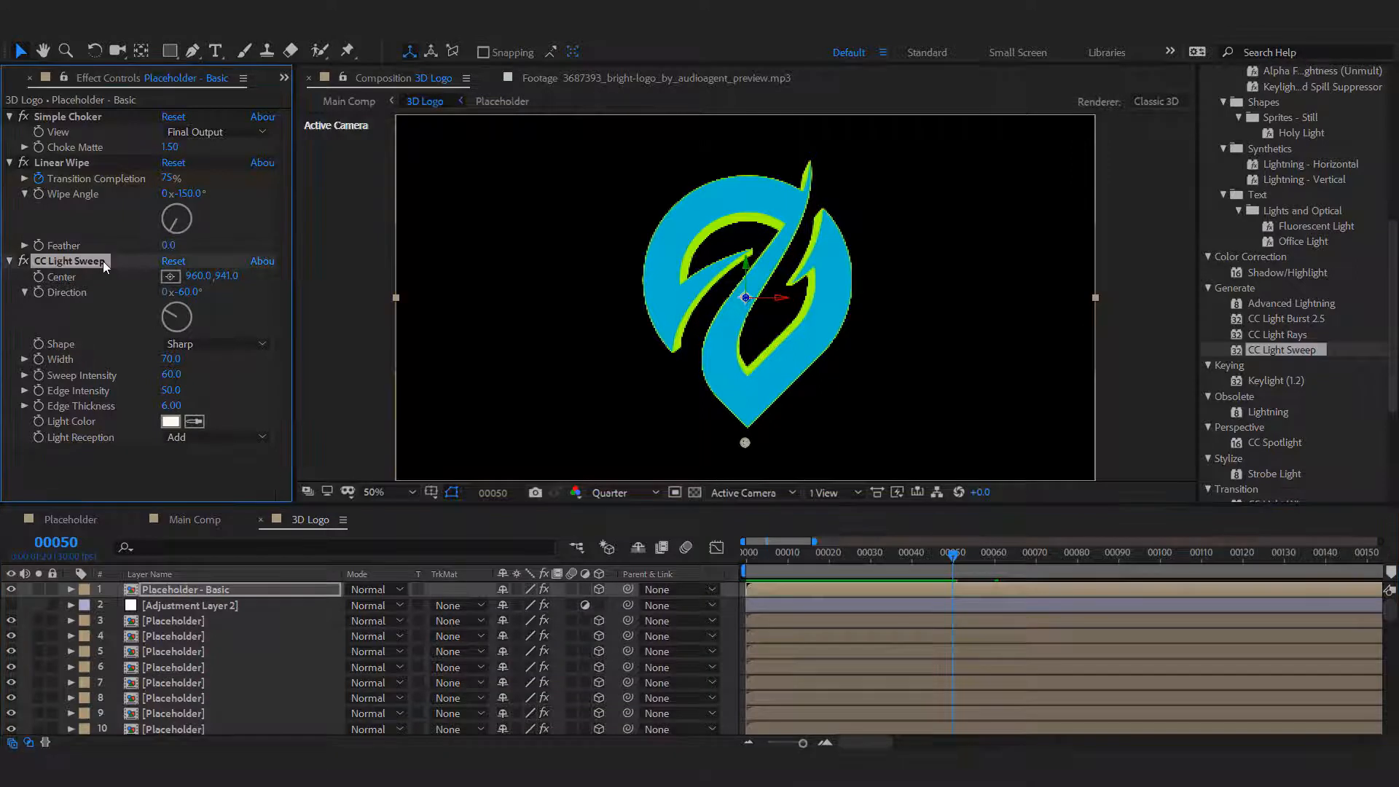
pyautogui.click(70, 589)
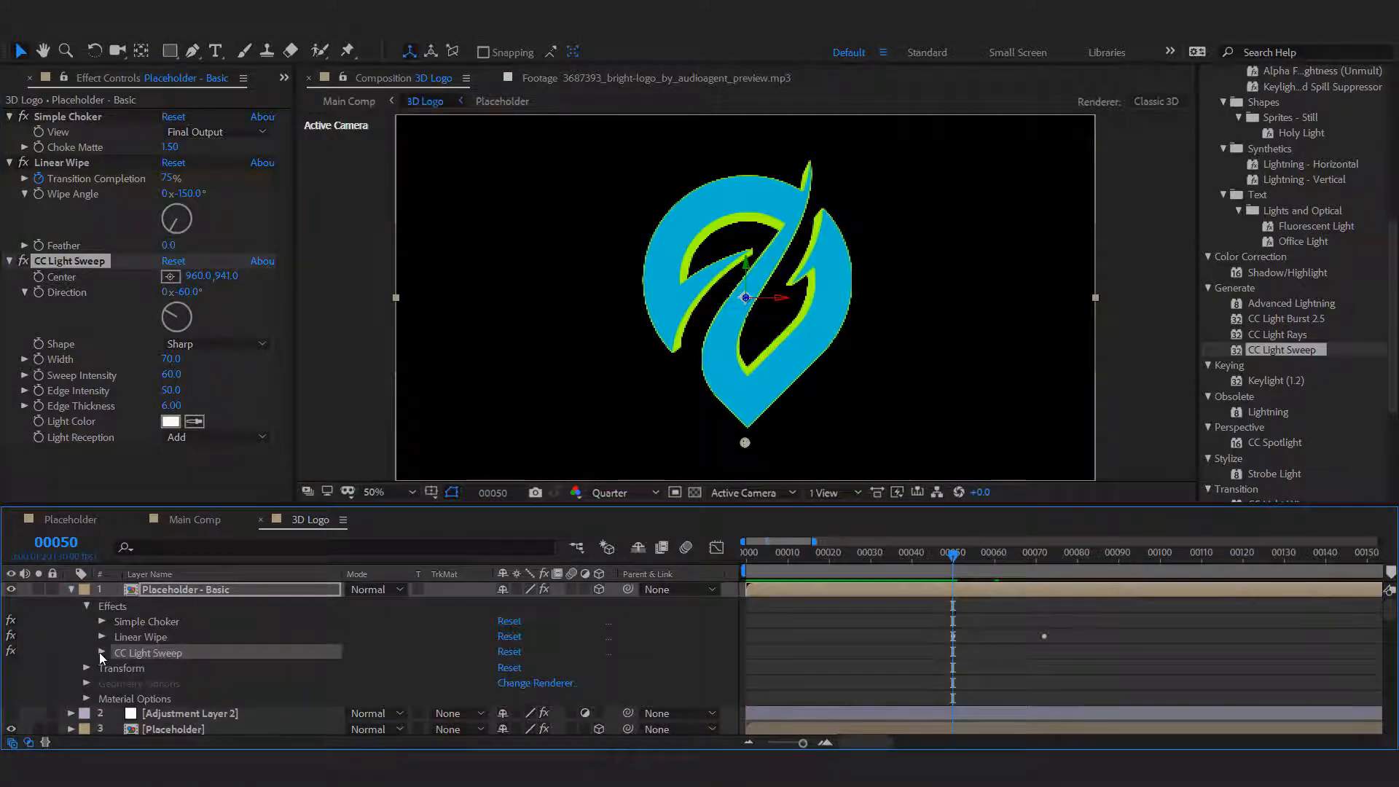
pyautogui.click(101, 652)
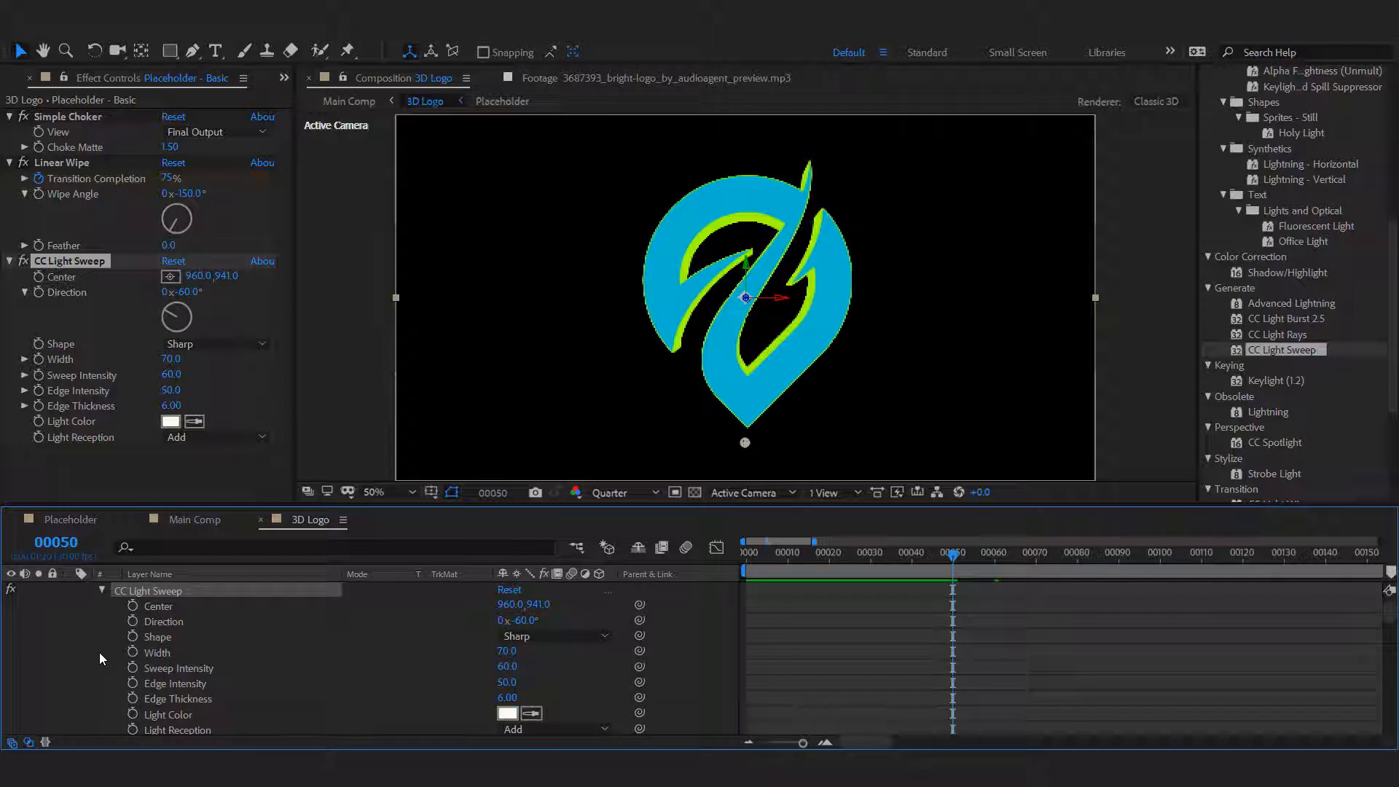
pyautogui.click(132, 606)
pyautogui.scroll(1, 1082, 620)
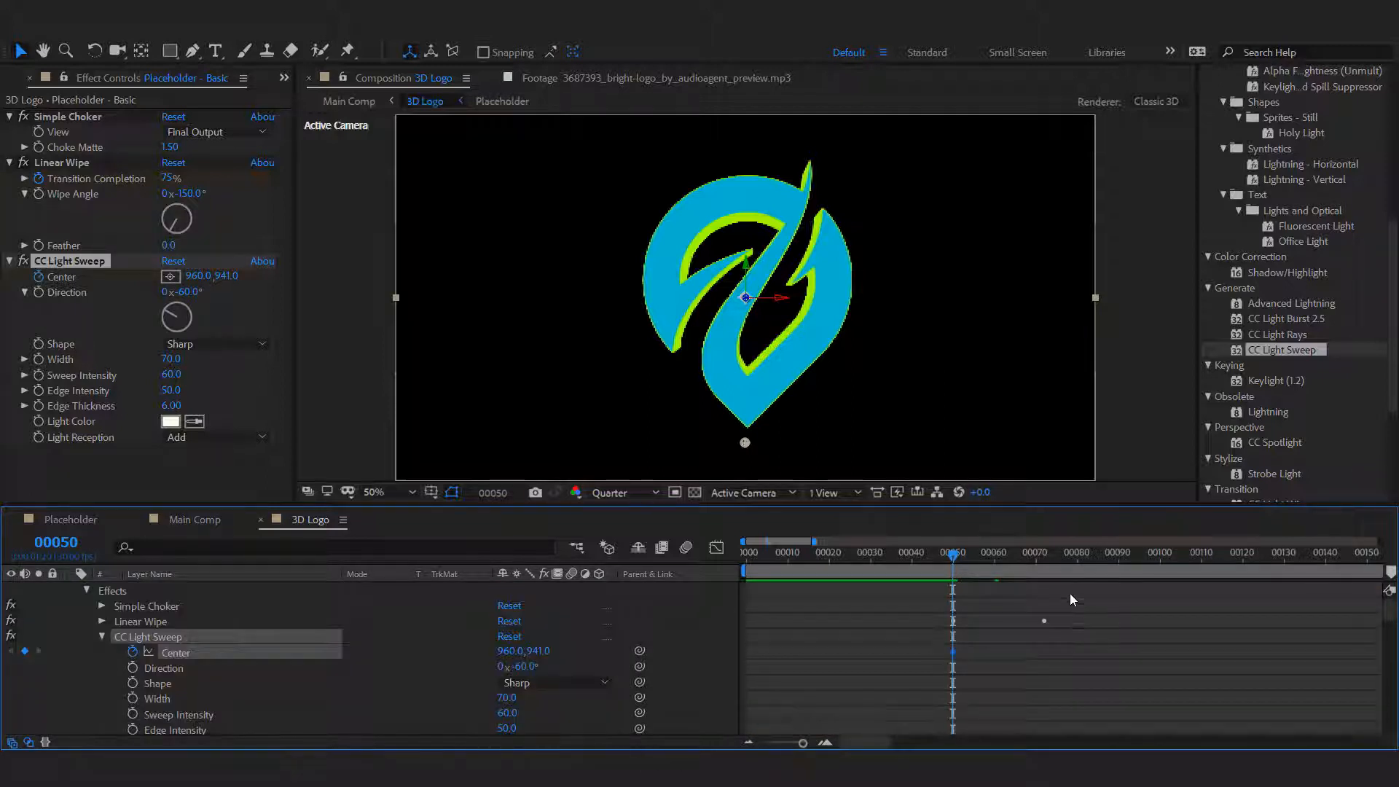
# Set the CC Light Sweep's Center to 960, -67 at frame 72.
pyautogui.click(1044, 552)
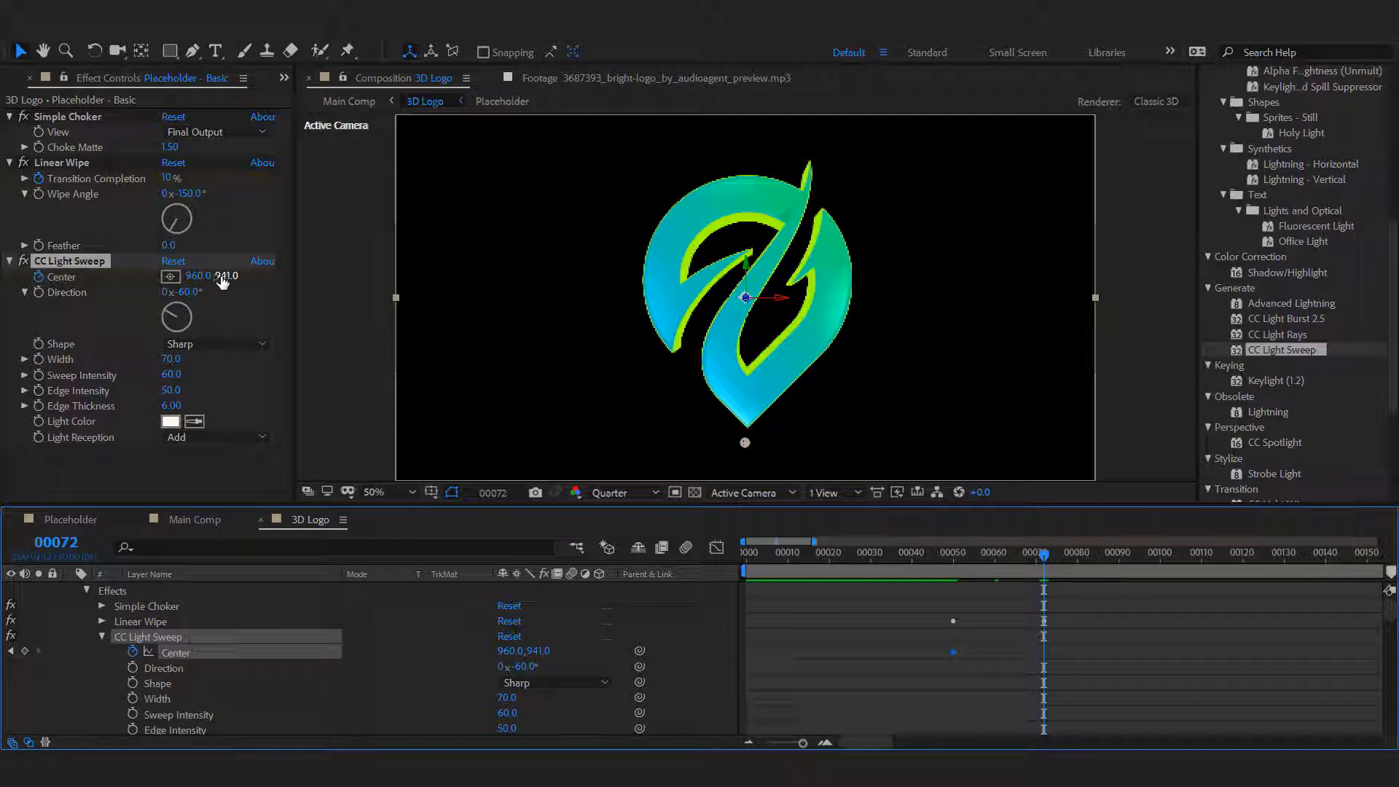
pyautogui.moveTo(222, 283); pyautogui.dragTo(3, 309)
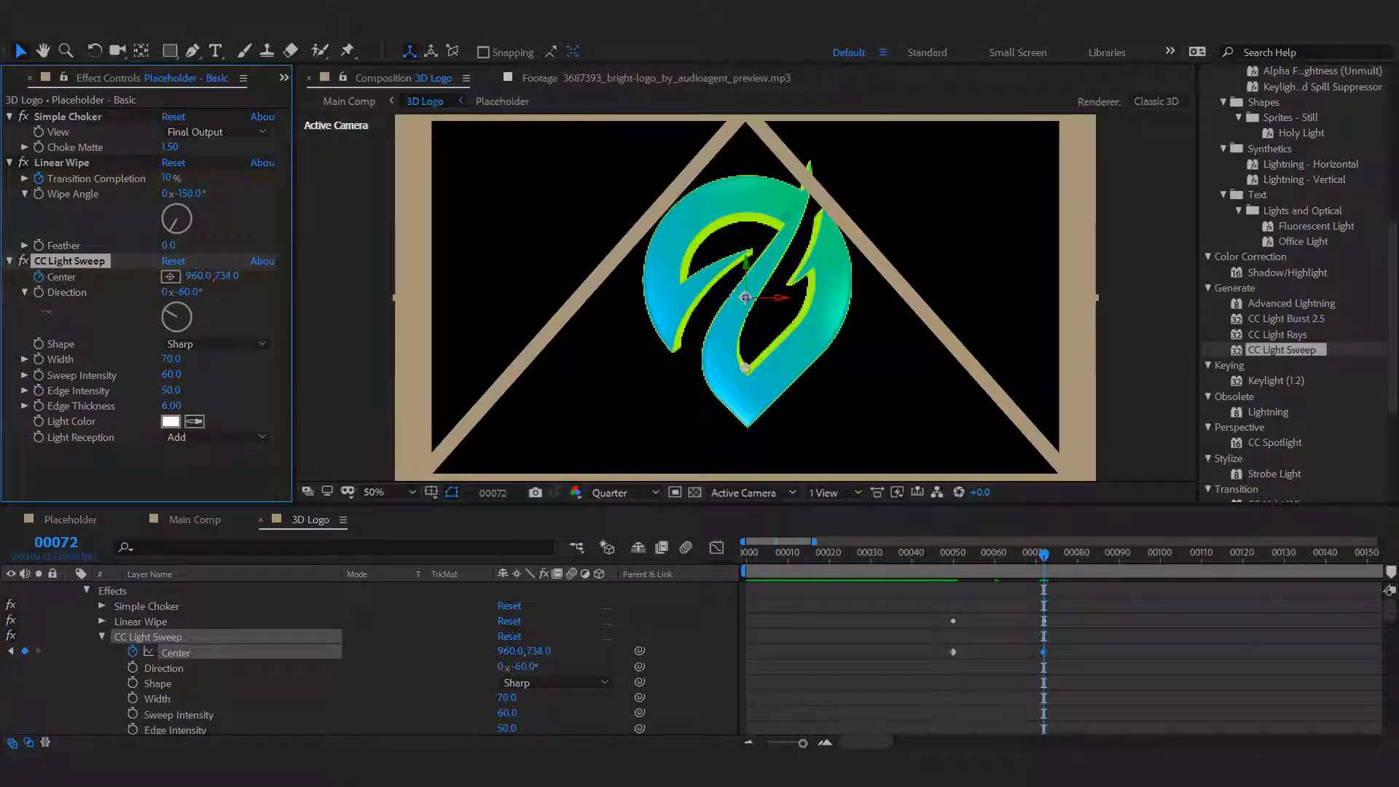
pyautogui.moveTo(229, 279); pyautogui.dragTo(6, 289)
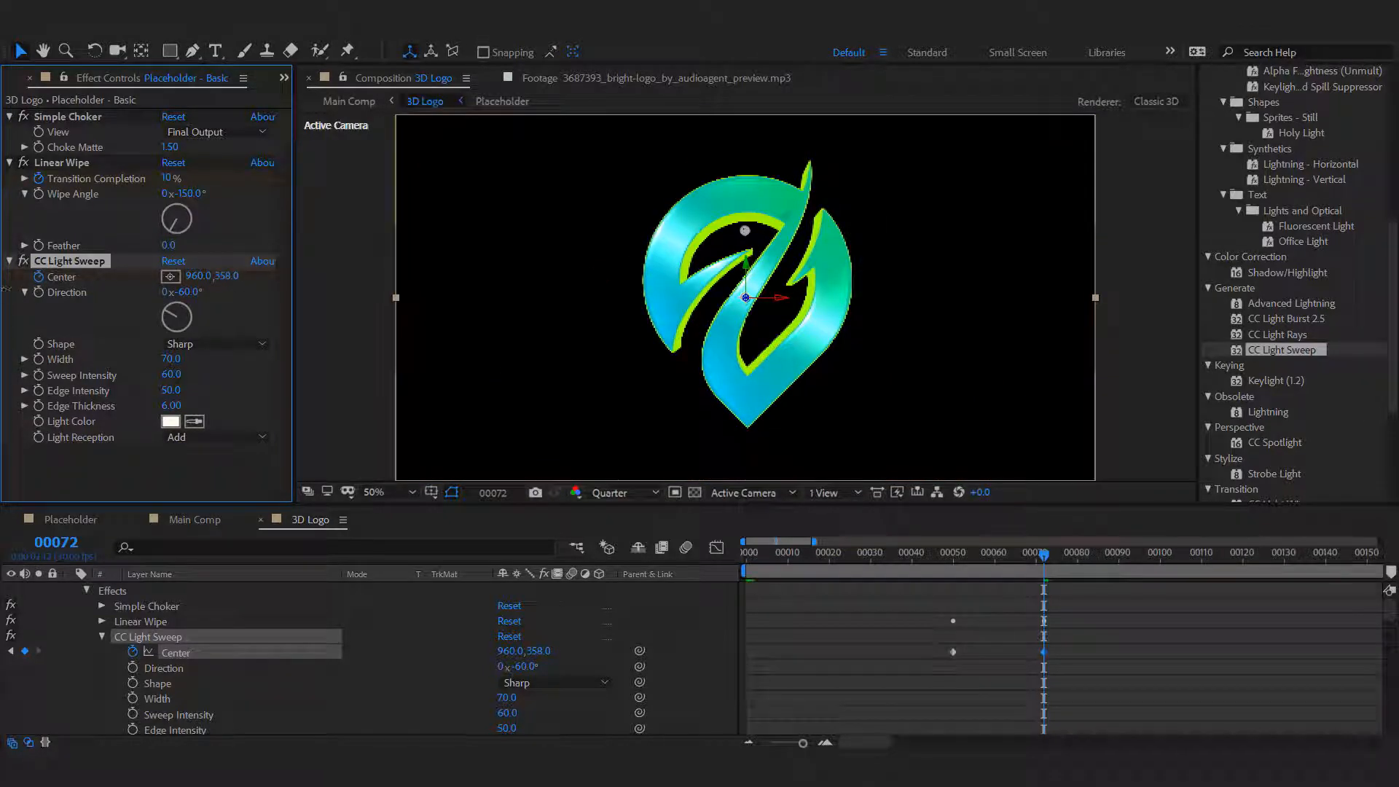
pyautogui.moveTo(230, 280); pyautogui.dragTo(3, 293)
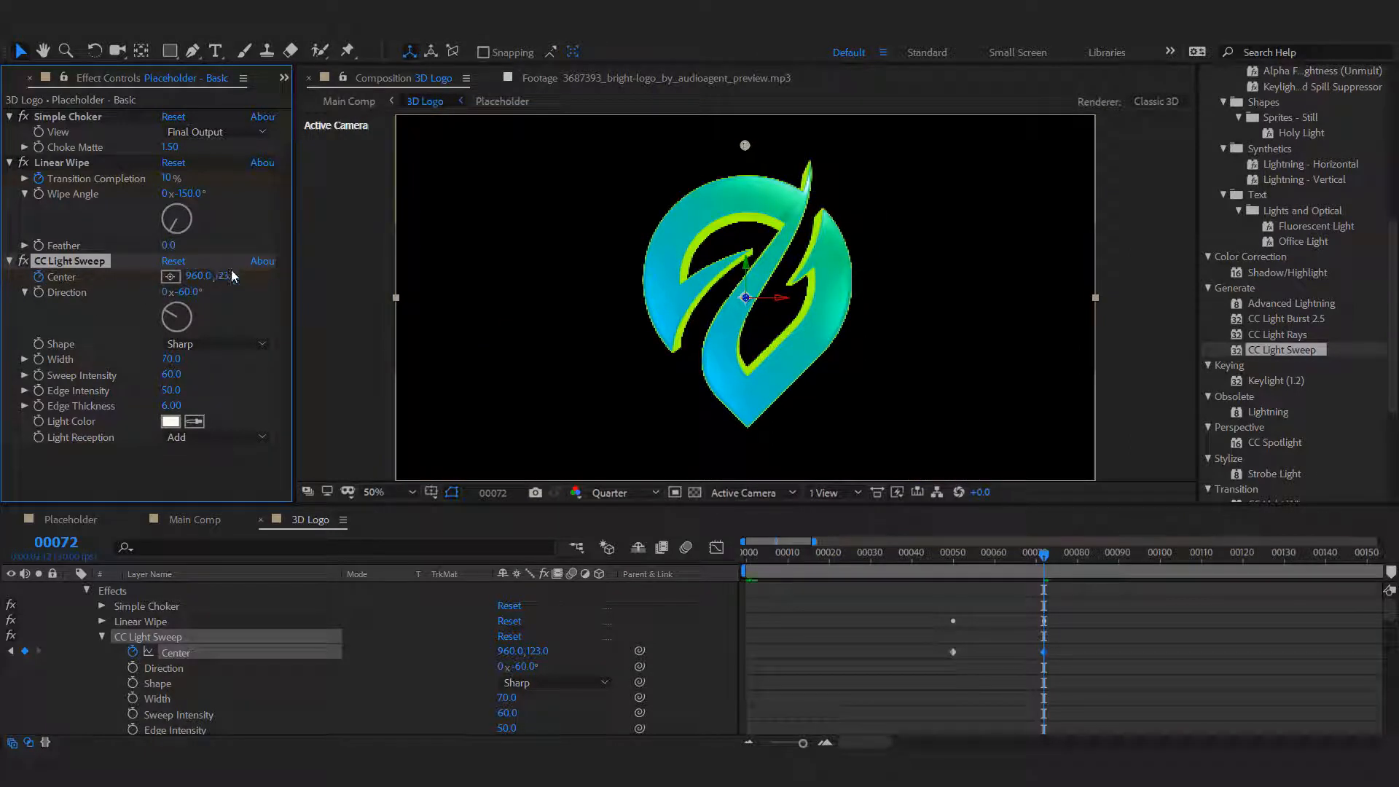
pyautogui.moveTo(230, 276); pyautogui.dragTo(44, 285)
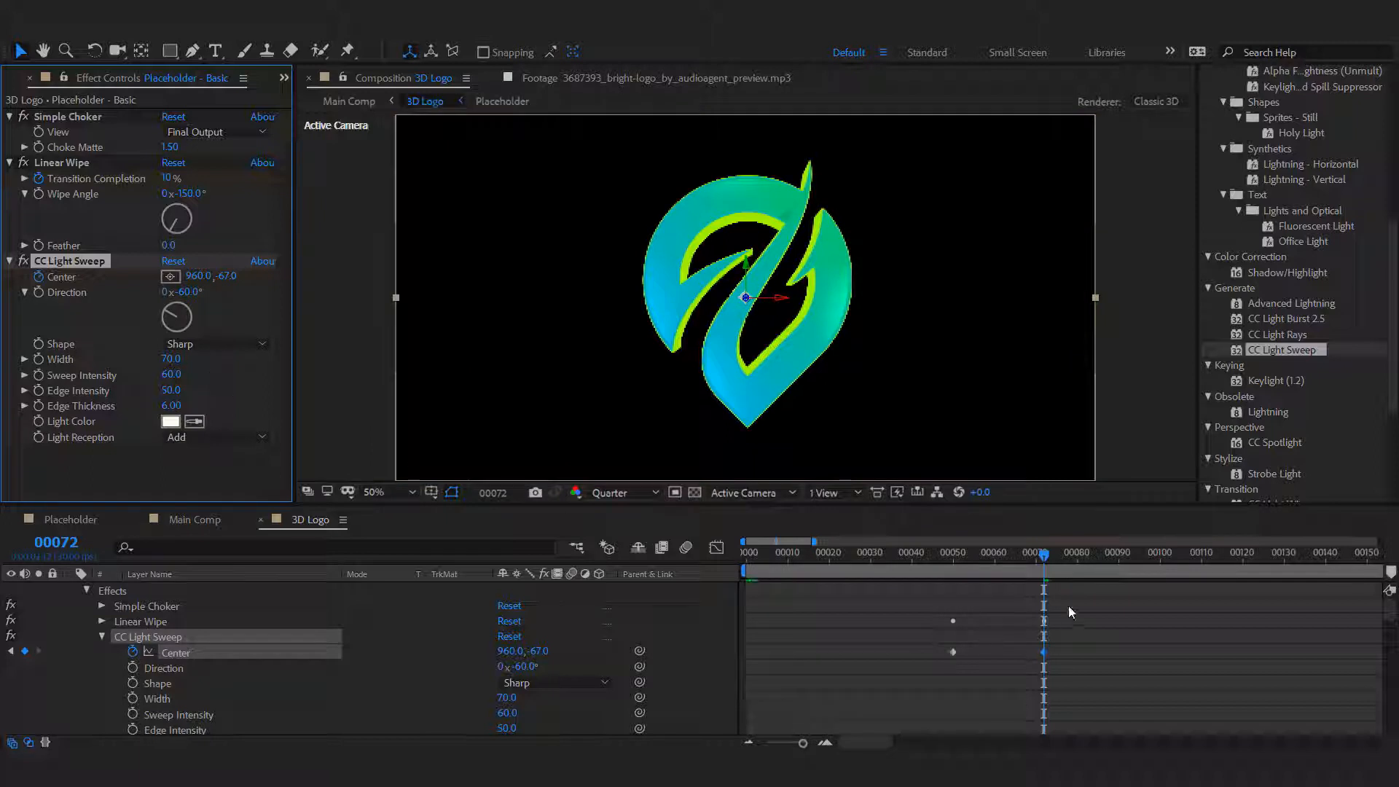
# Check the sweep against the wipe edge between the keyframes and set the light's Center to 960, 499 at frame 61.
pyautogui.click(984, 555)
pyautogui.moveTo(987, 557); pyautogui.dragTo(1005, 557)
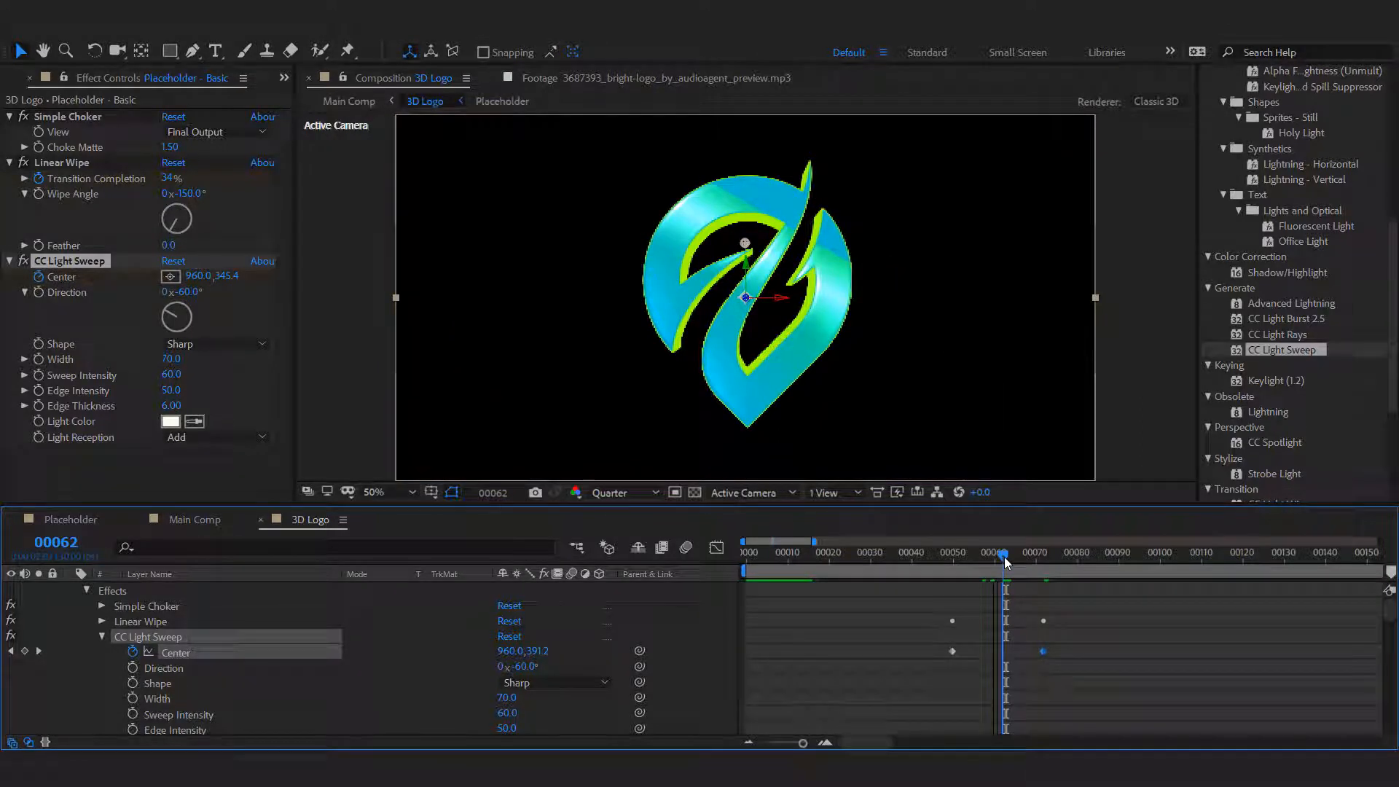
pyautogui.moveTo(1003, 557); pyautogui.dragTo(1000, 558)
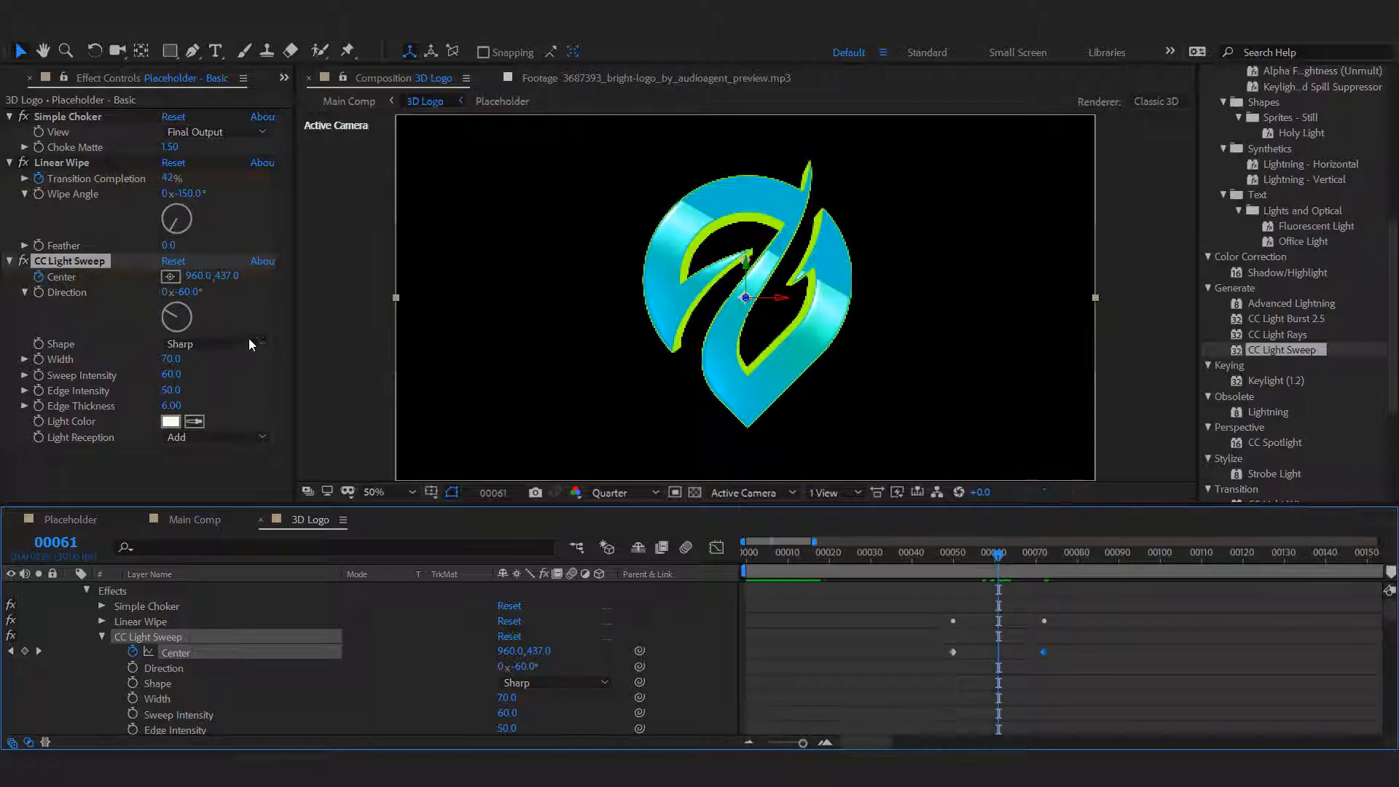
pyautogui.moveTo(226, 277); pyautogui.dragTo(282, 279)
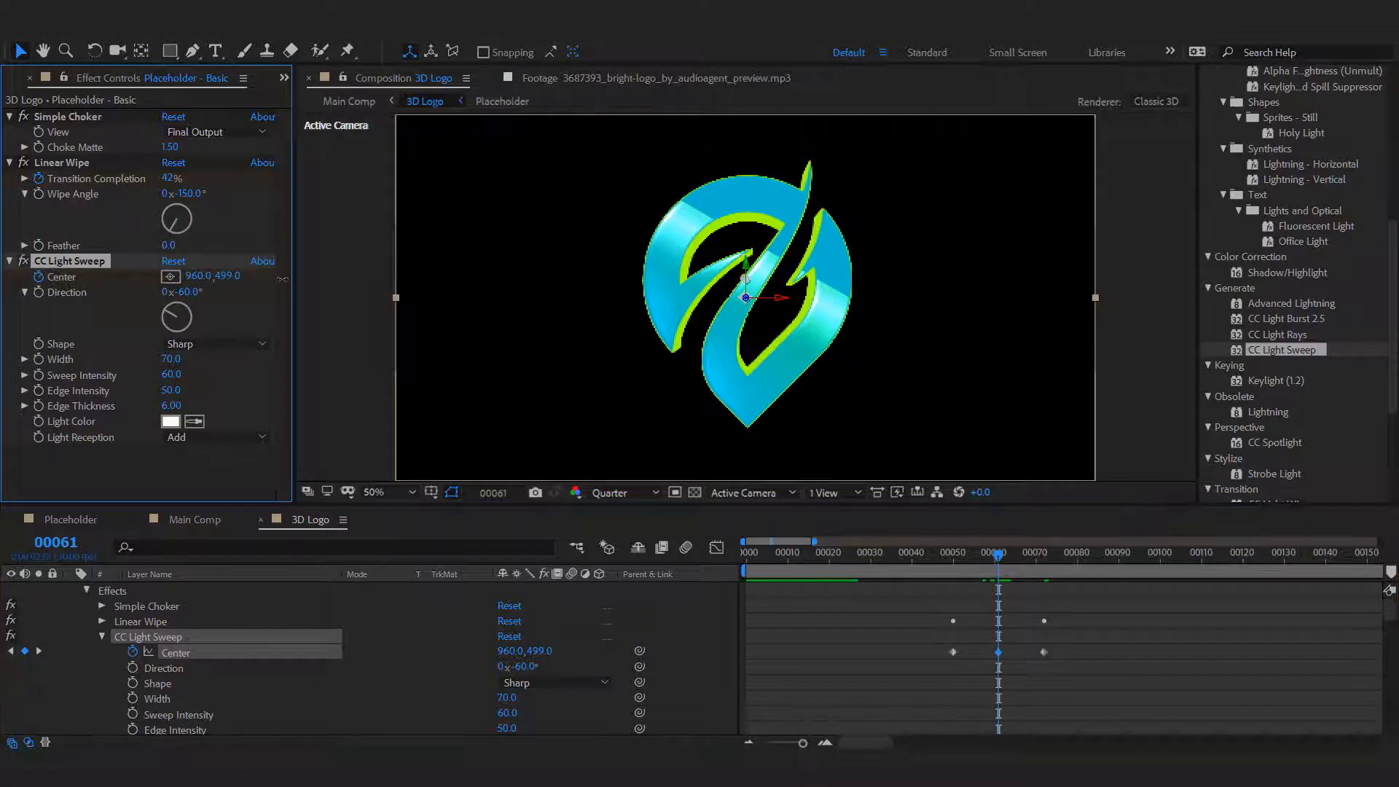
# Match the light sweep to the wipe edge with Center keyframes of 960, 671.5 at frame 58 and 960, 256.1 at frame 63.
pyautogui.click(986, 563)
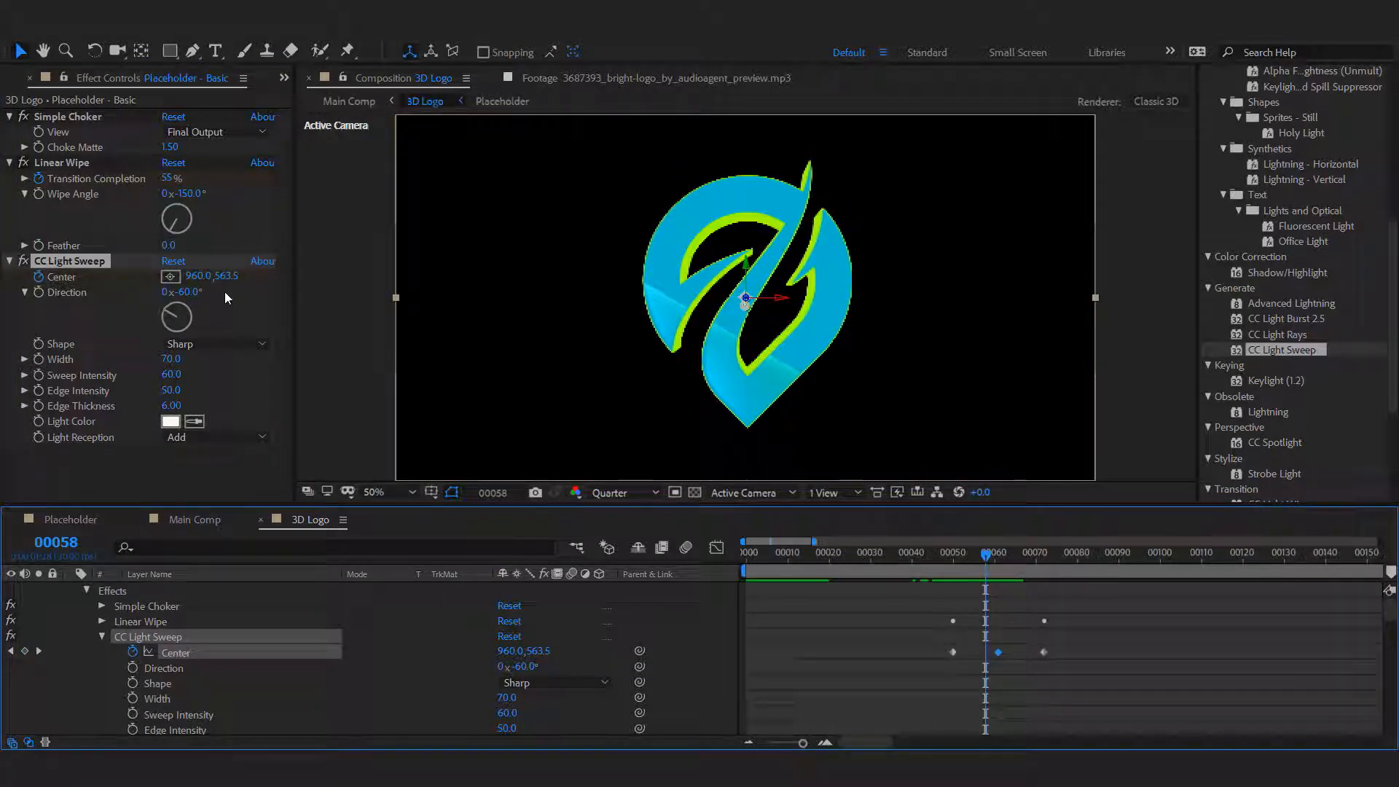
pyautogui.moveTo(226, 277); pyautogui.dragTo(330, 277)
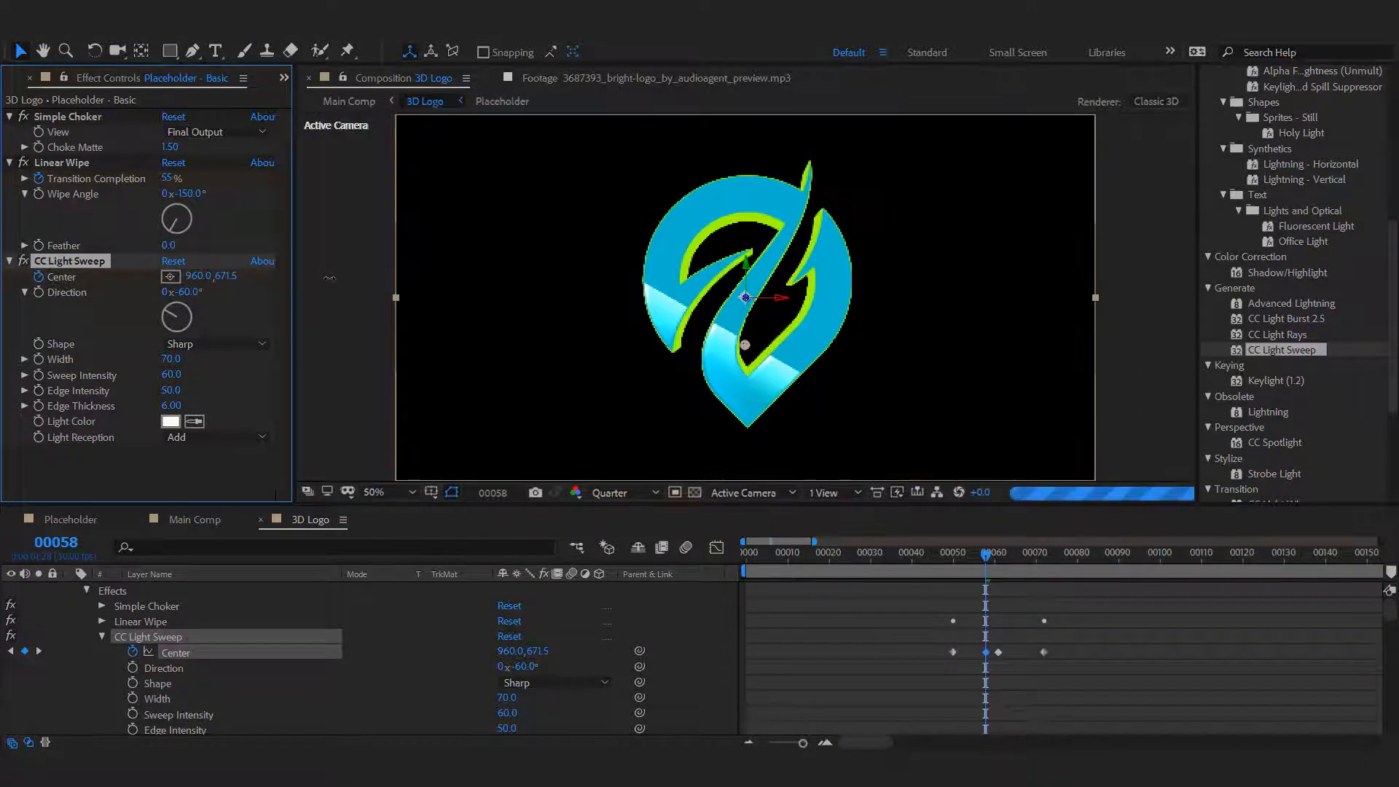
pyautogui.click(1012, 561)
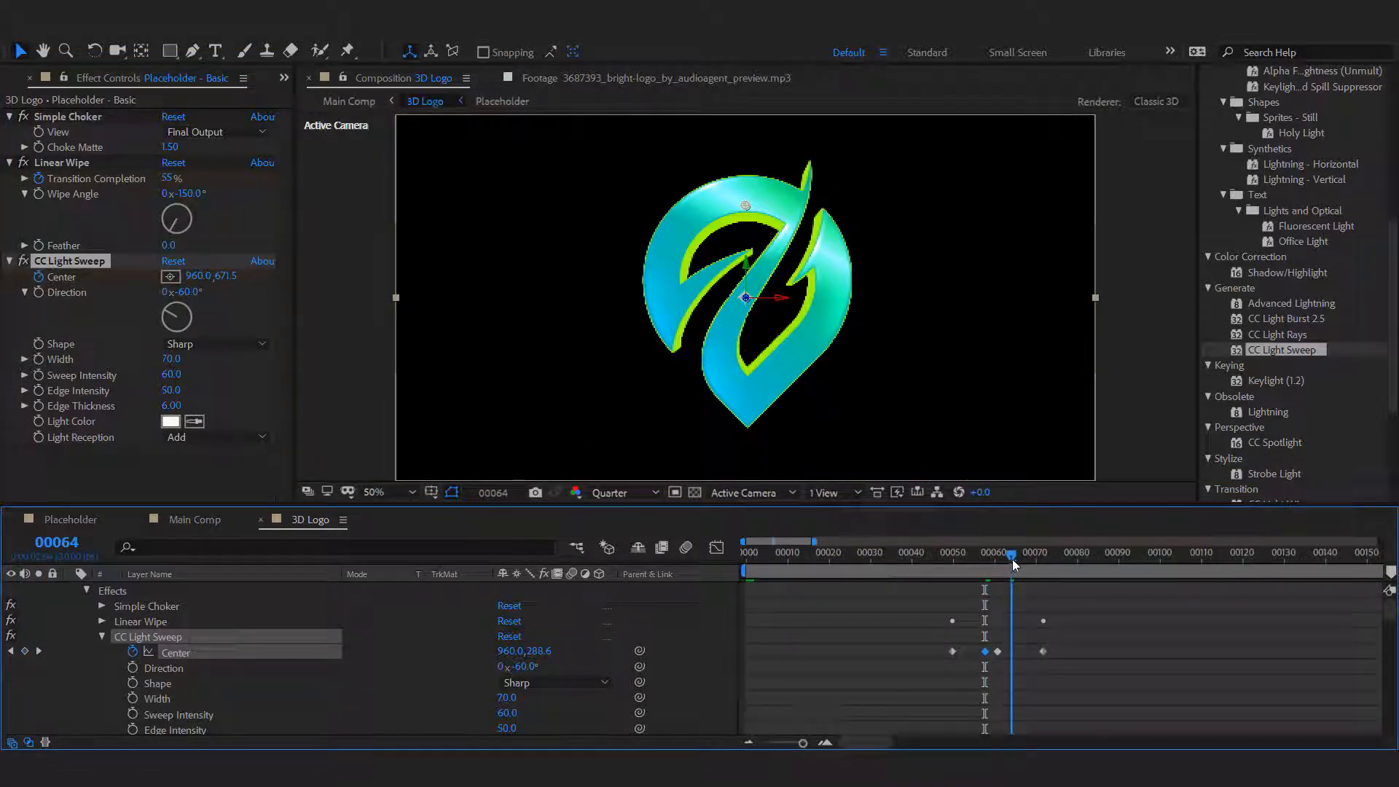
pyautogui.moveTo(1013, 558); pyautogui.dragTo(1004, 561)
pyautogui.moveTo(226, 276); pyautogui.dragTo(132, 298)
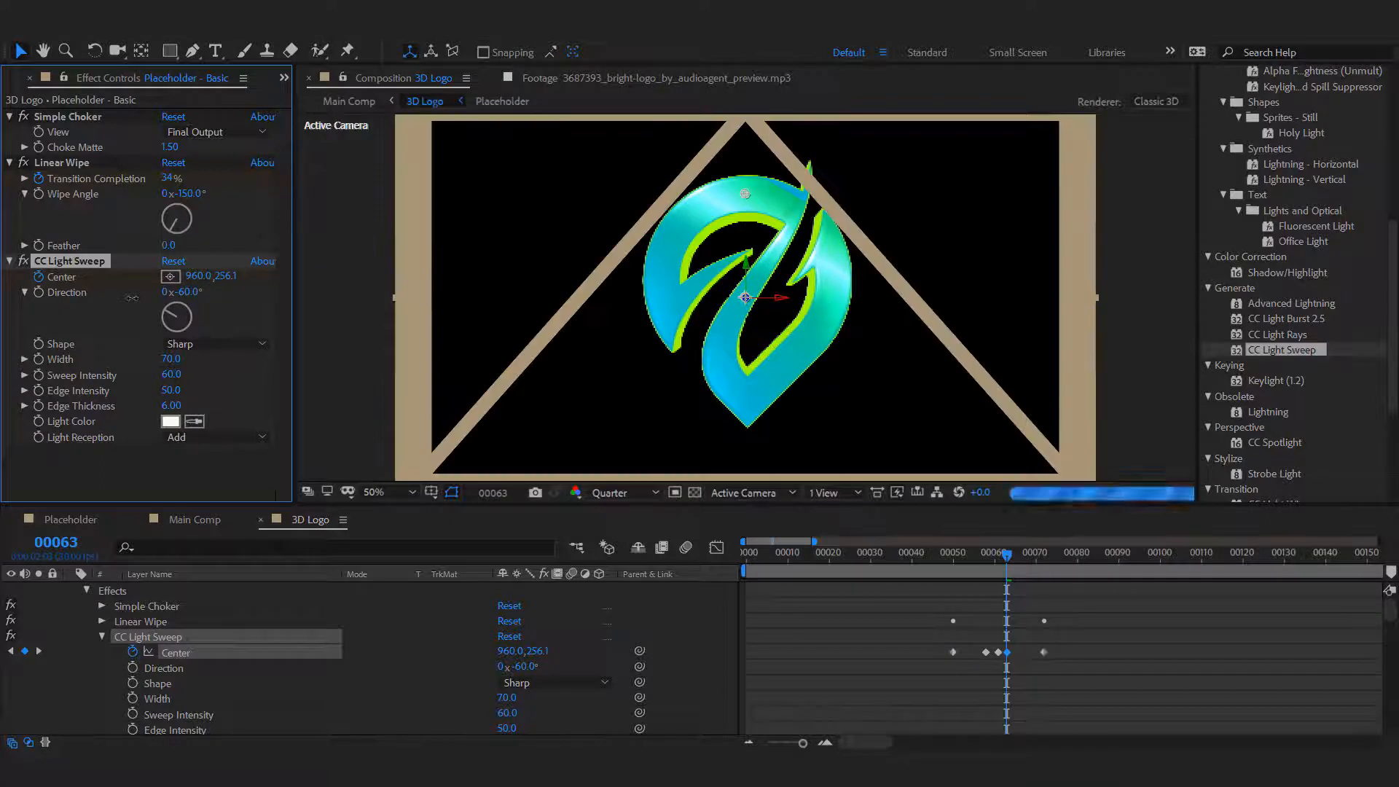
# Set the CC Light Sweep's Center to 960, 250.1 at frame 63 and delete its Center keyframes at frames 50 and 72.
pyautogui.moveTo(127, 297); pyautogui.dragTo(124, 298)
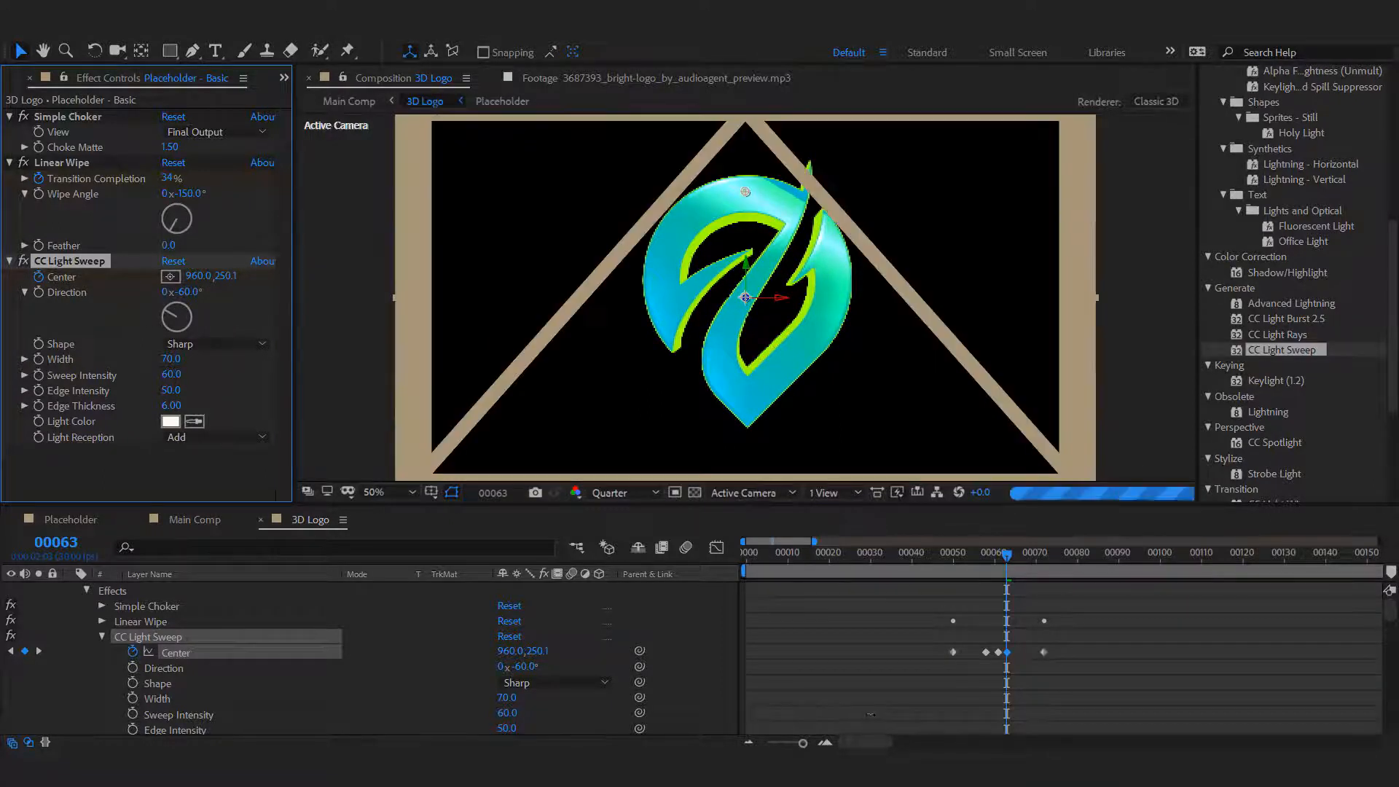
pyautogui.moveTo(1052, 644); pyautogui.dragTo(931, 663)
pyautogui.press('Delete')
pyautogui.press('Delete')
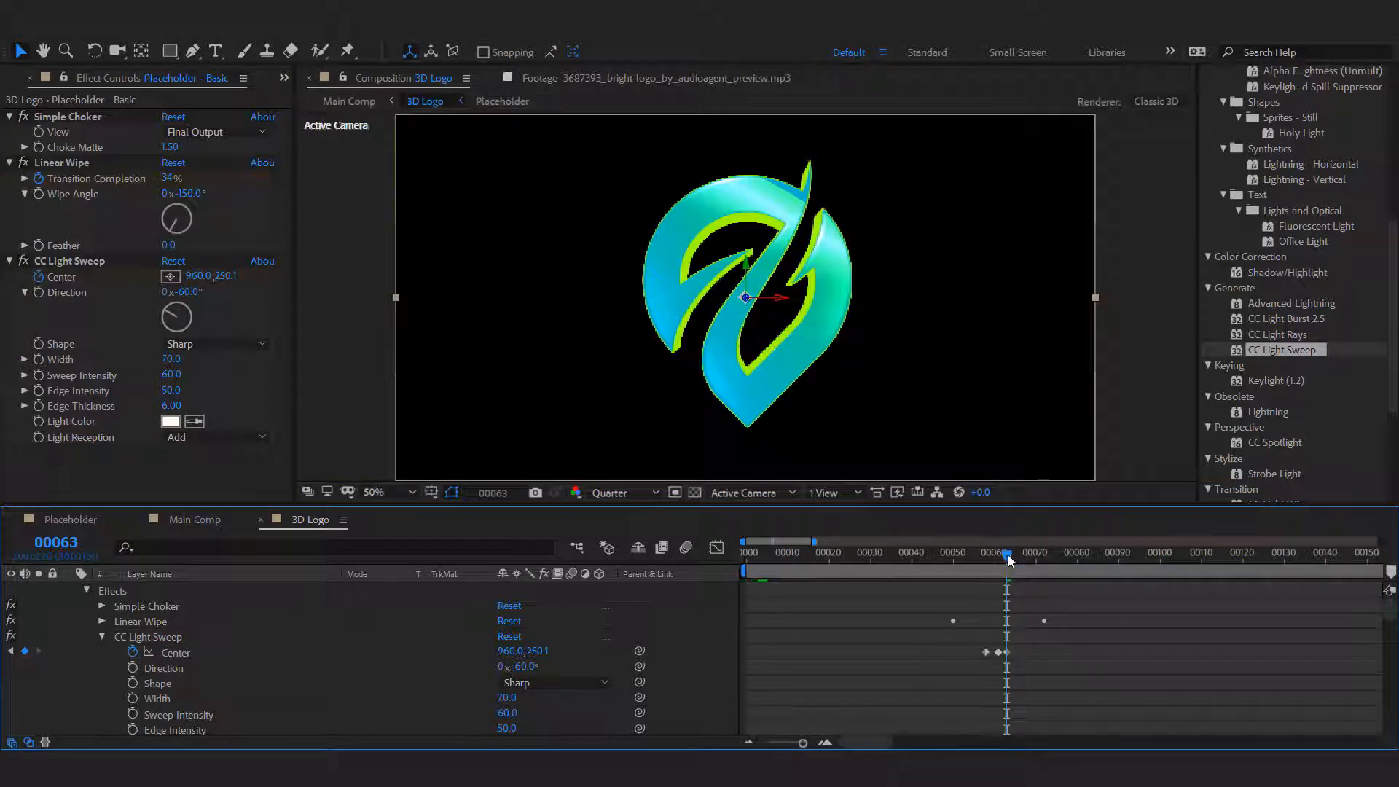
# Move the last Center keyframe to frame 65 and set the light sweep's Center there to 960, 26.1.
pyautogui.moveTo(1008, 554); pyautogui.dragTo(1014, 554)
pyautogui.moveTo(1009, 653); pyautogui.dragTo(1017, 656)
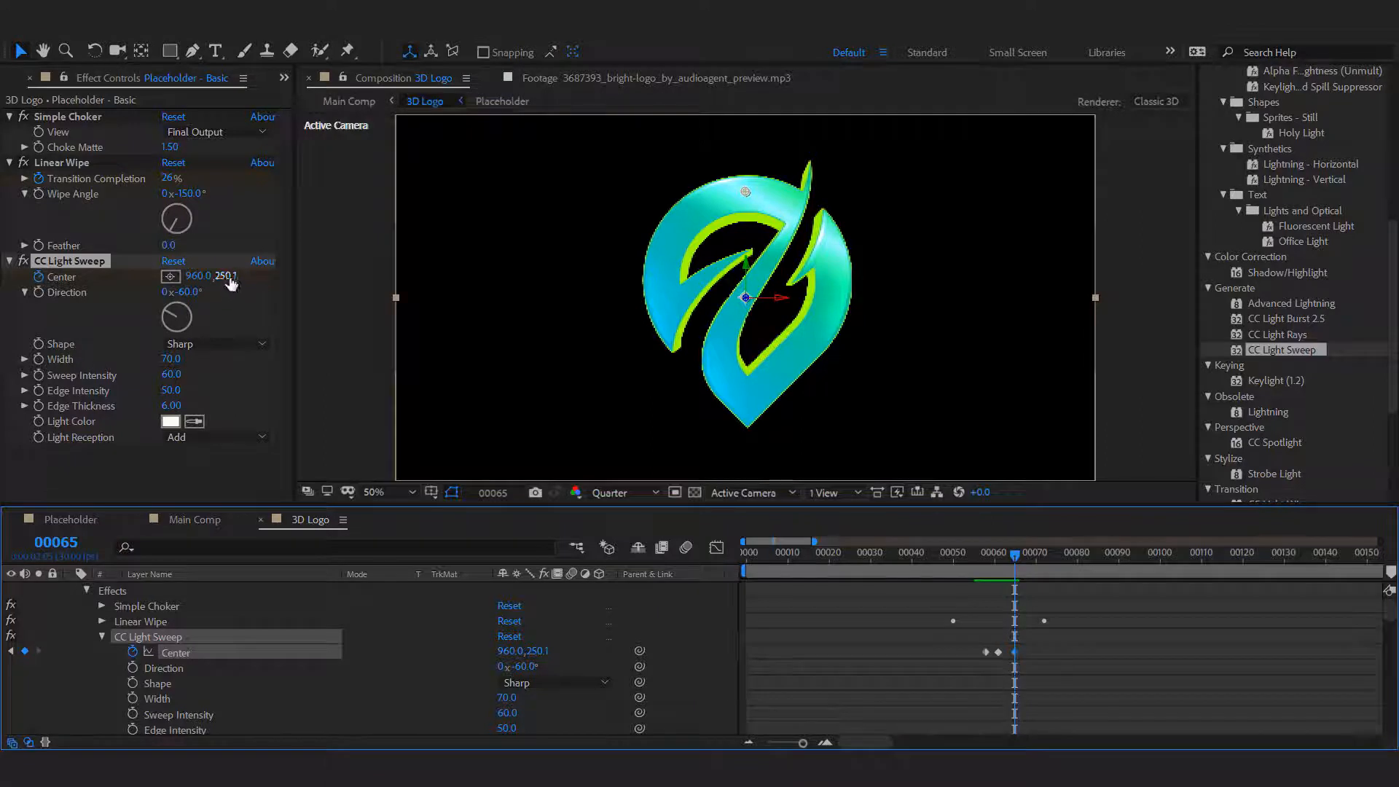
pyautogui.moveTo(221, 275); pyautogui.dragTo(3, 306)
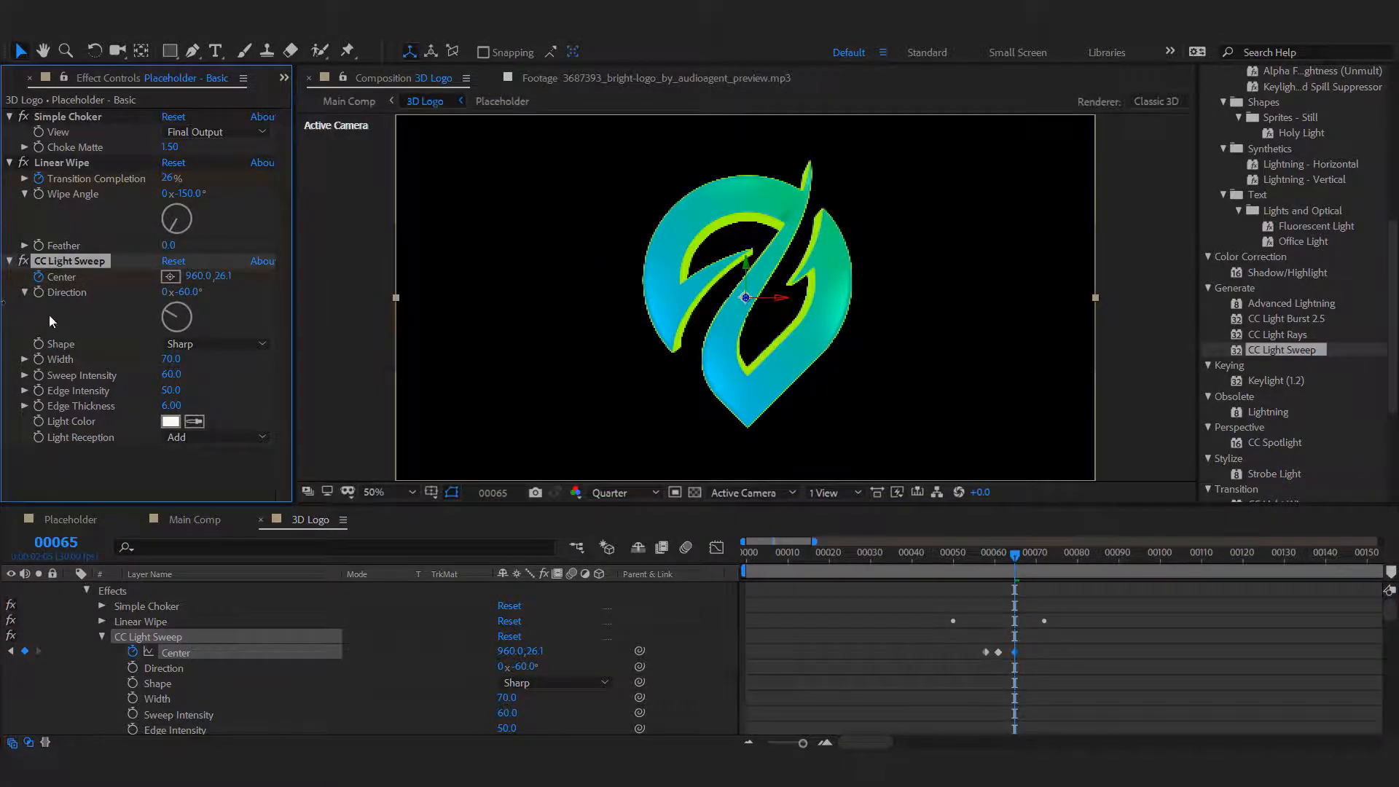
pyautogui.click(996, 655)
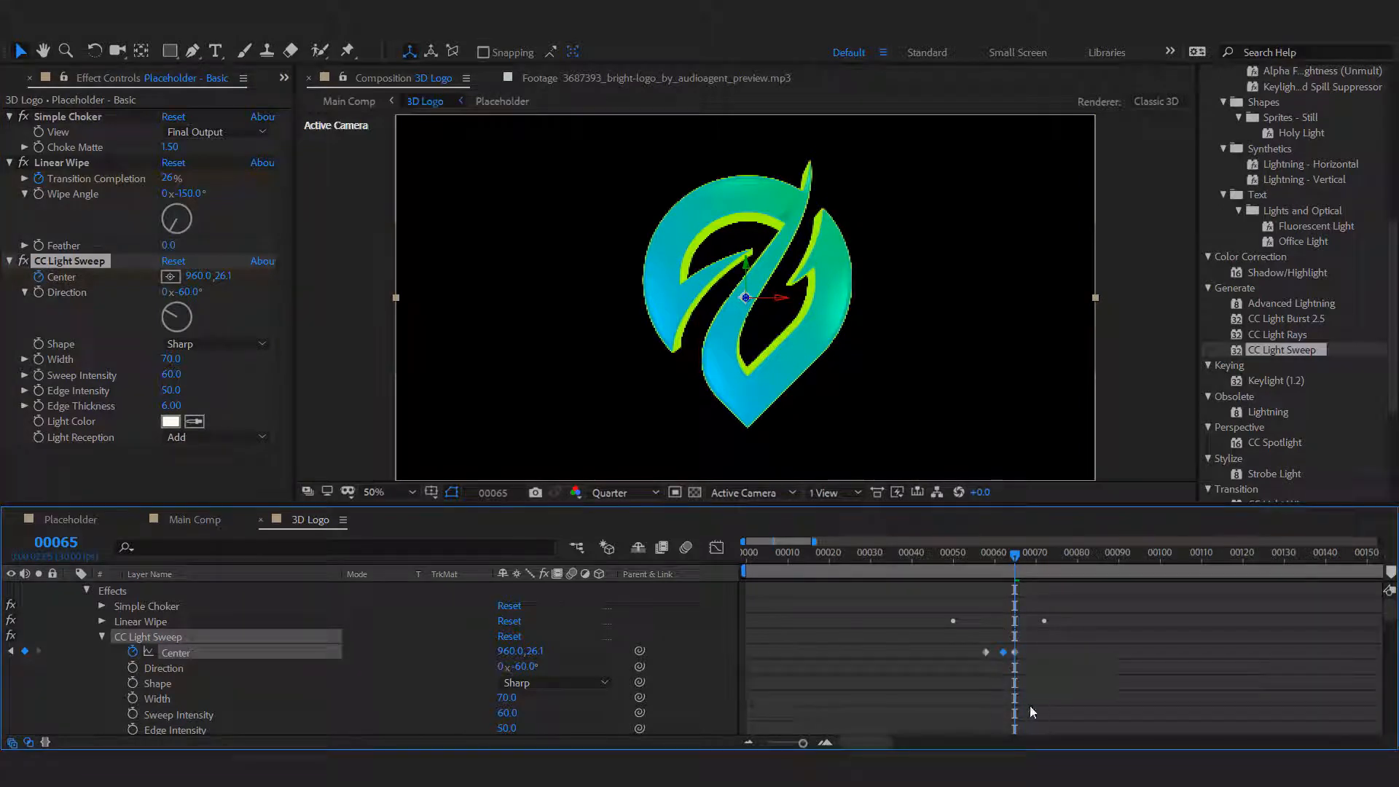
pyautogui.click(1013, 724)
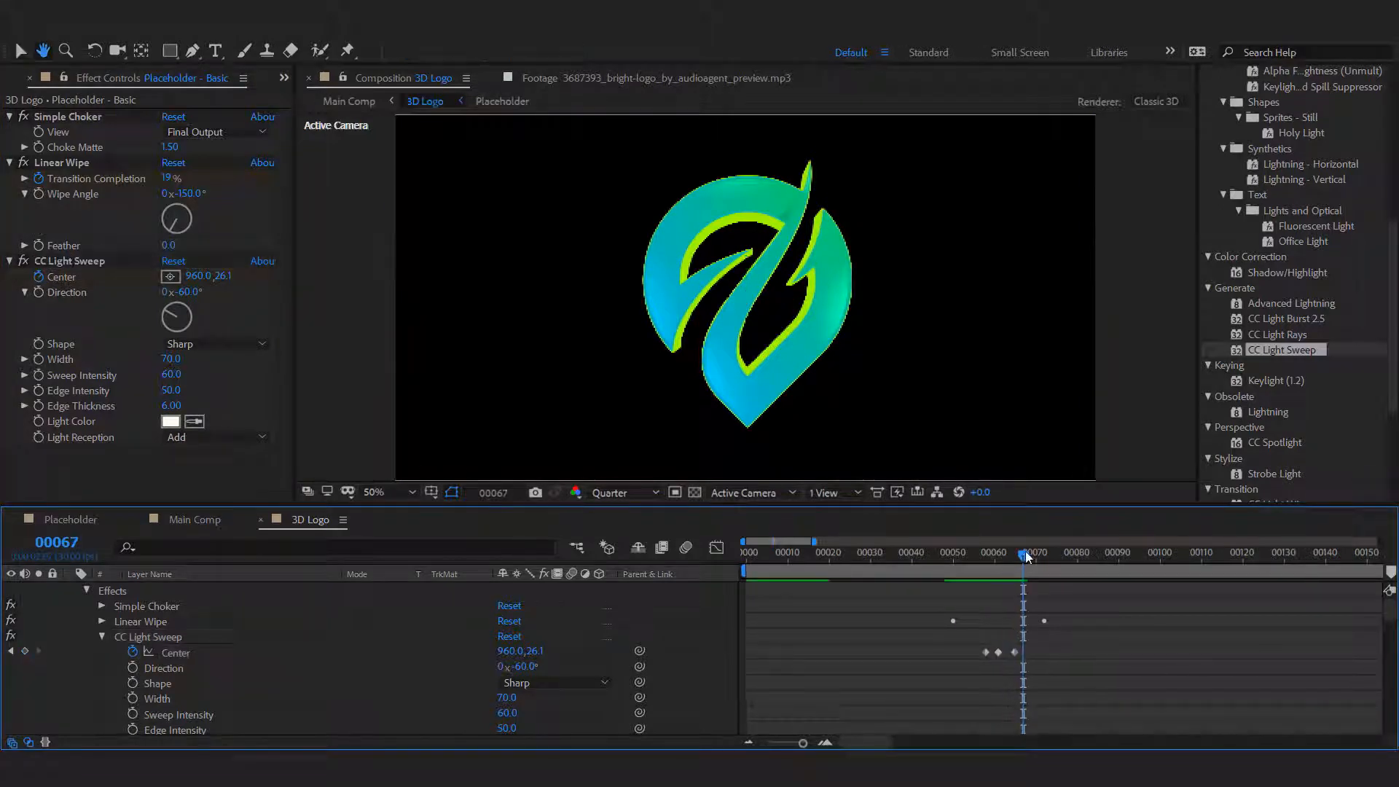
# Reorder CC Light Sweep above Linear Wipe on the Placeholder - Basic layer and set the wipe's Feather to 25.
pyautogui.moveTo(991, 562); pyautogui.dragTo(984, 568)
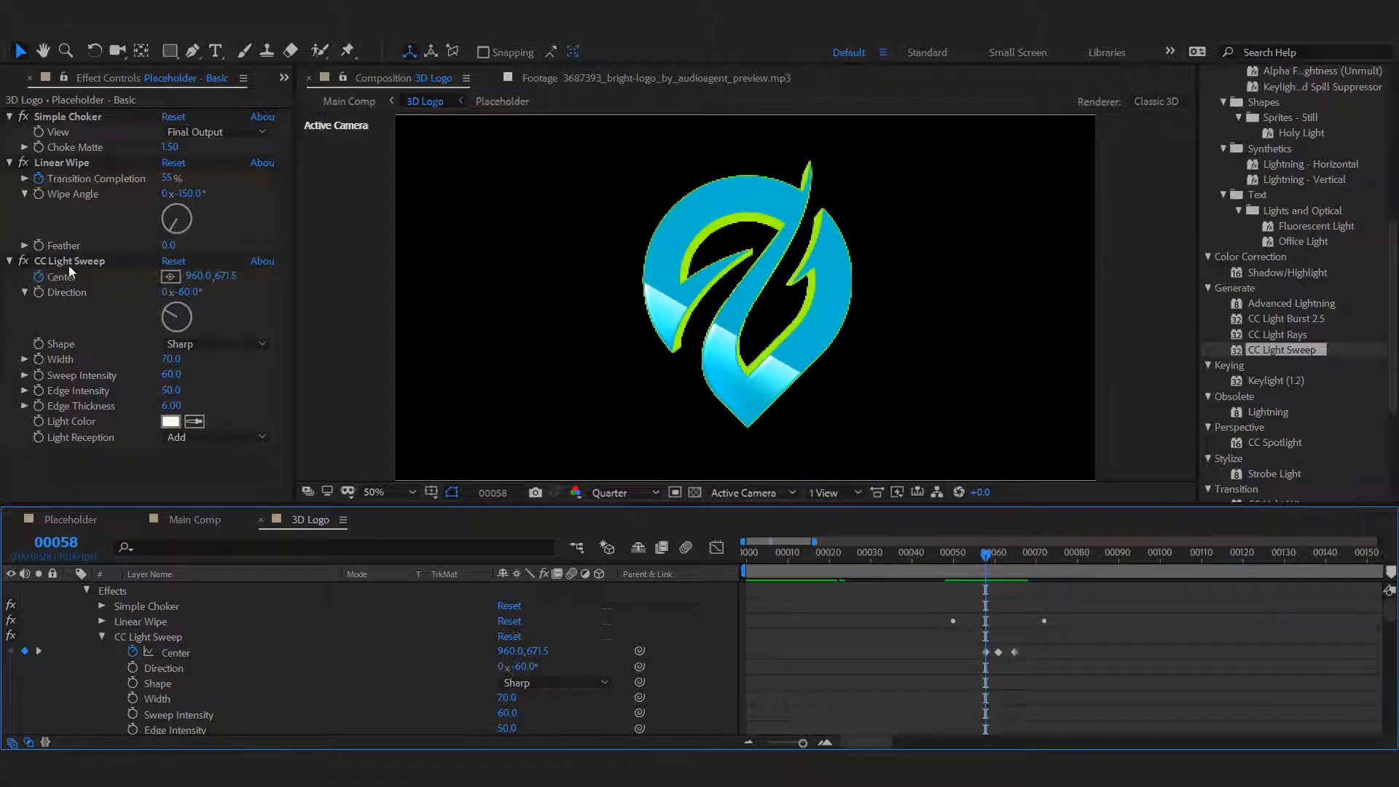
pyautogui.moveTo(73, 262); pyautogui.dragTo(78, 165)
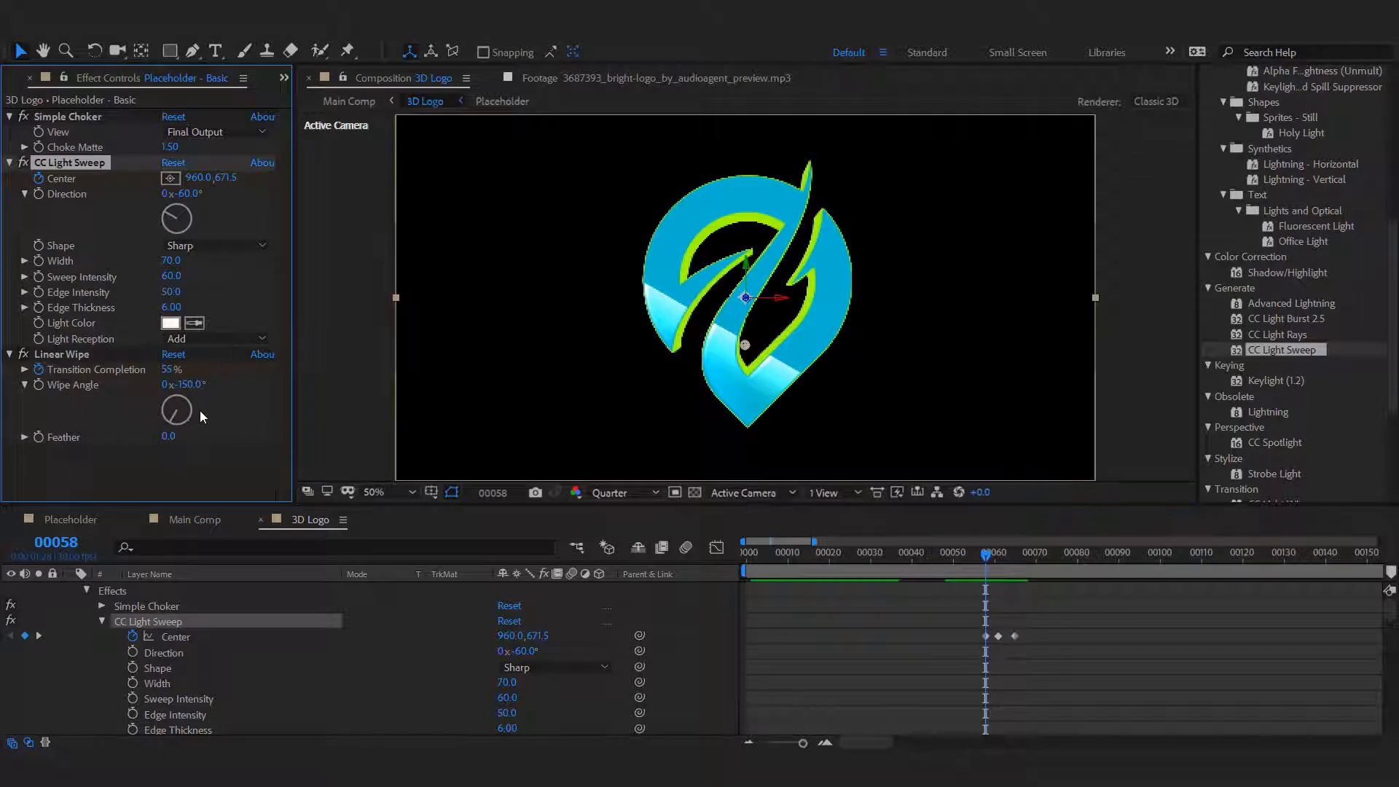
pyautogui.click(171, 438)
pyautogui.click(175, 470)
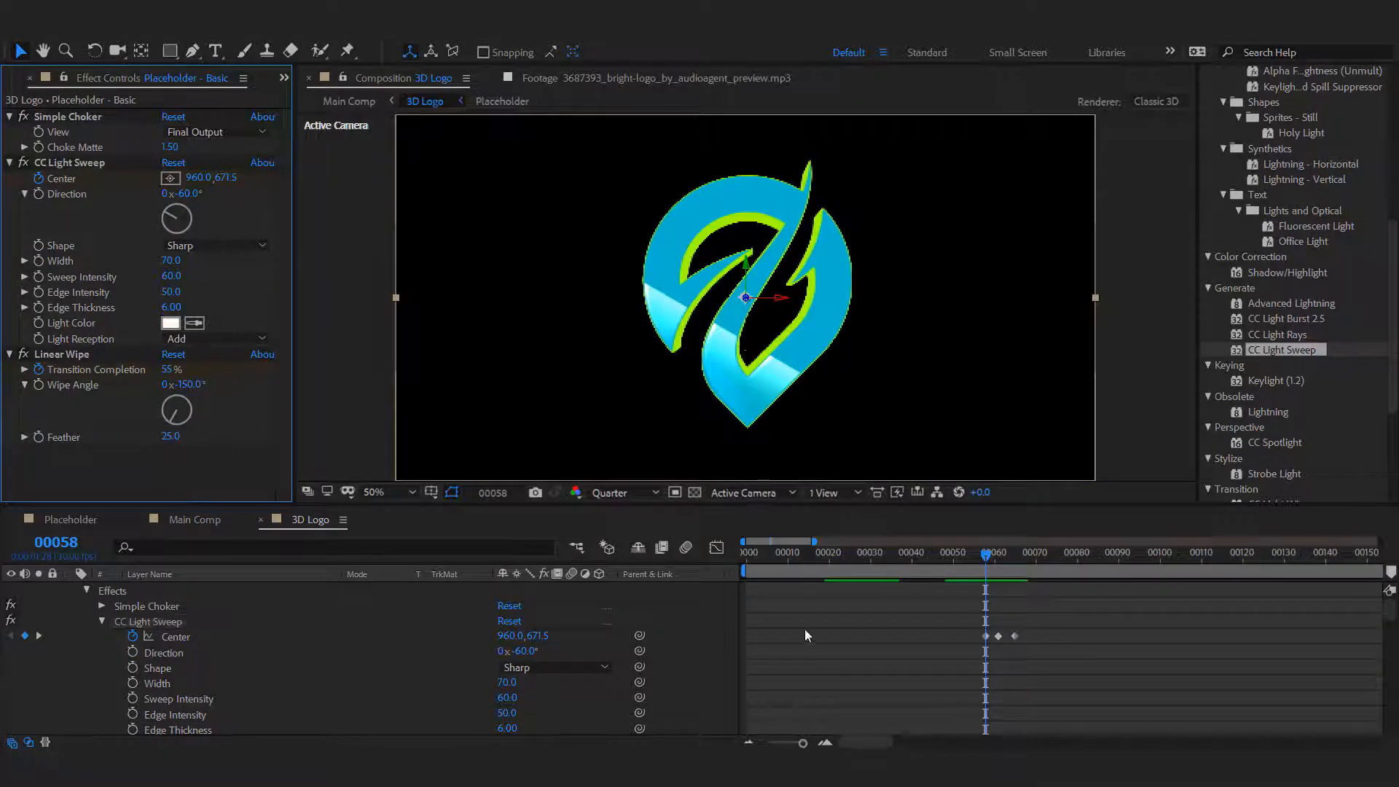
# Examine the value curve of the light sweep's Center keyframes in the Graph Editor.
pyautogui.click(1084, 731)
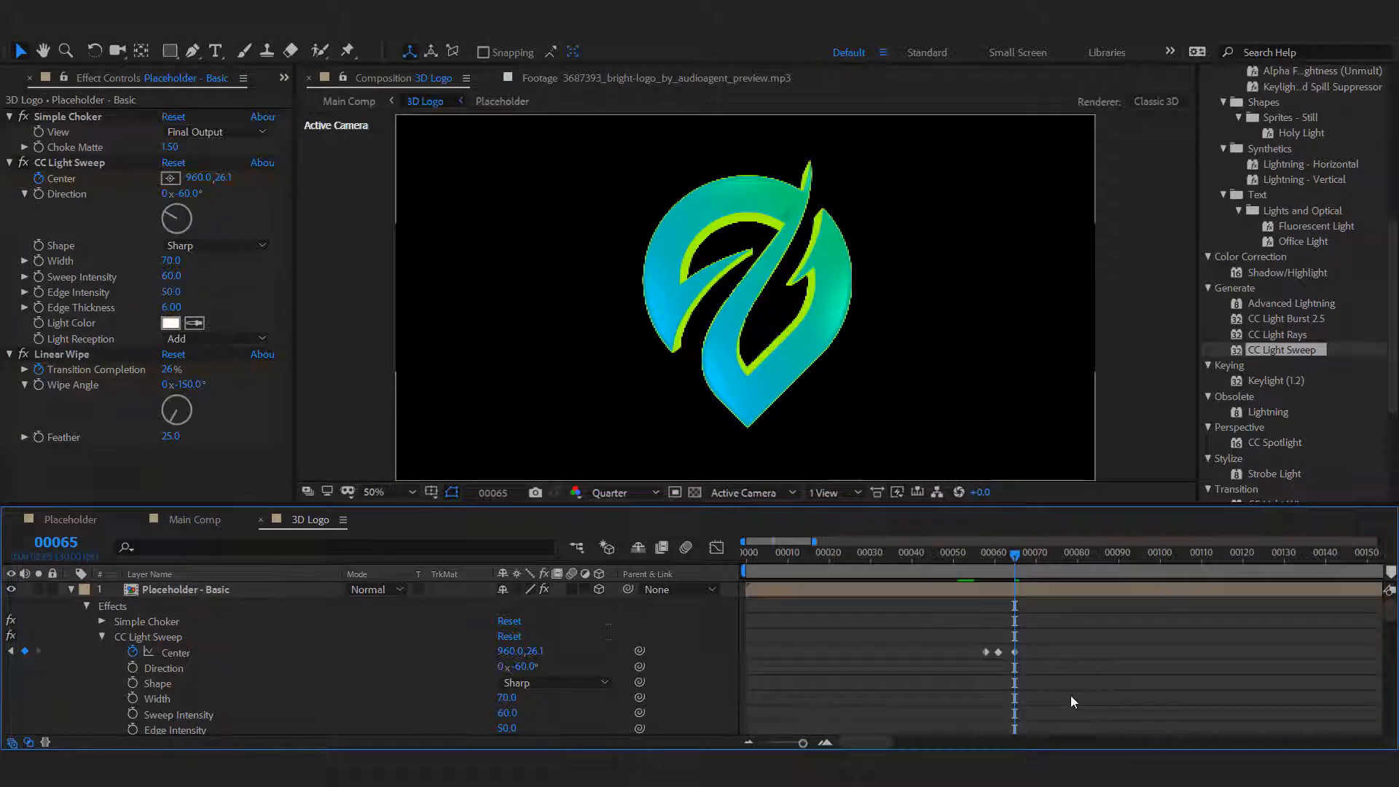
pyautogui.moveTo(1066, 640); pyautogui.dragTo(971, 684)
pyautogui.click(717, 548)
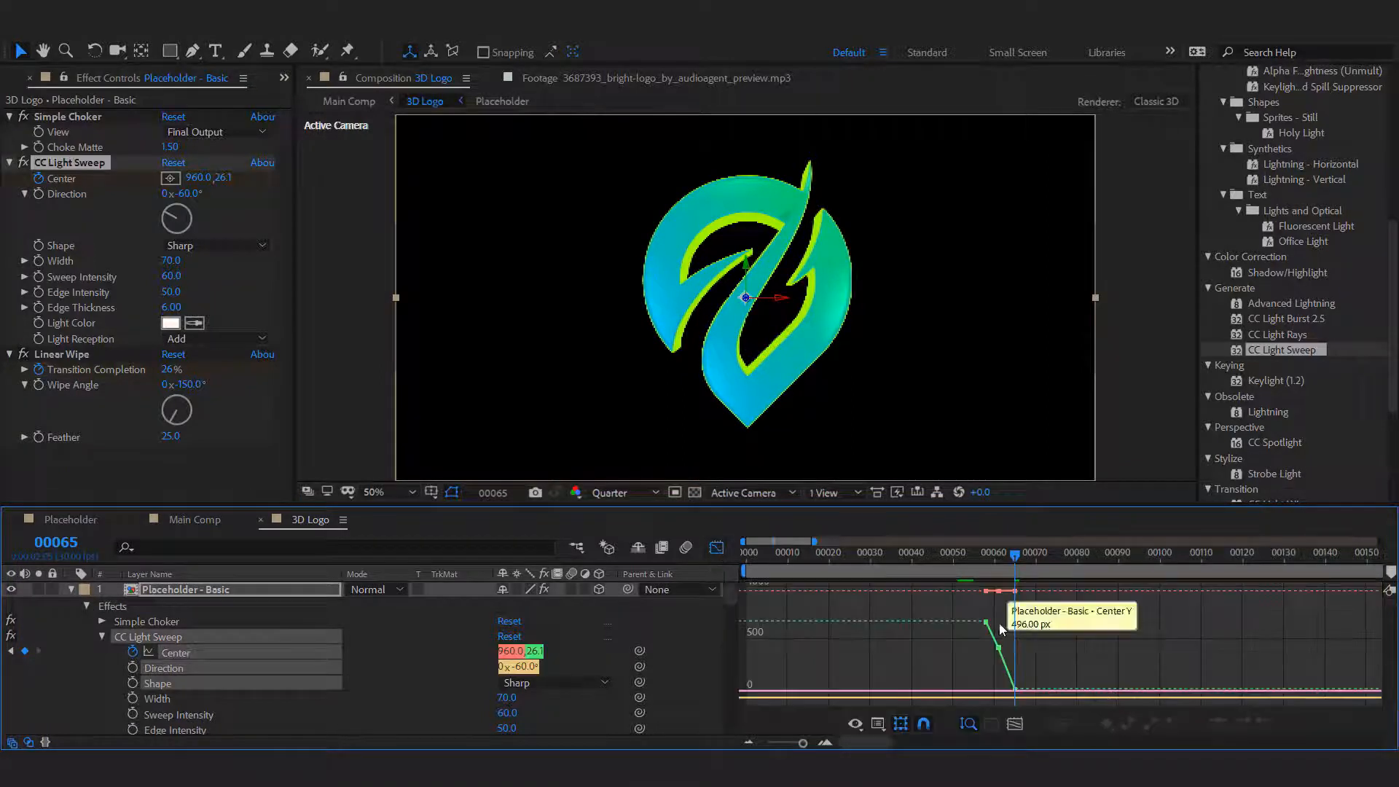
pyautogui.moveTo(955, 578); pyautogui.dragTo(1061, 704)
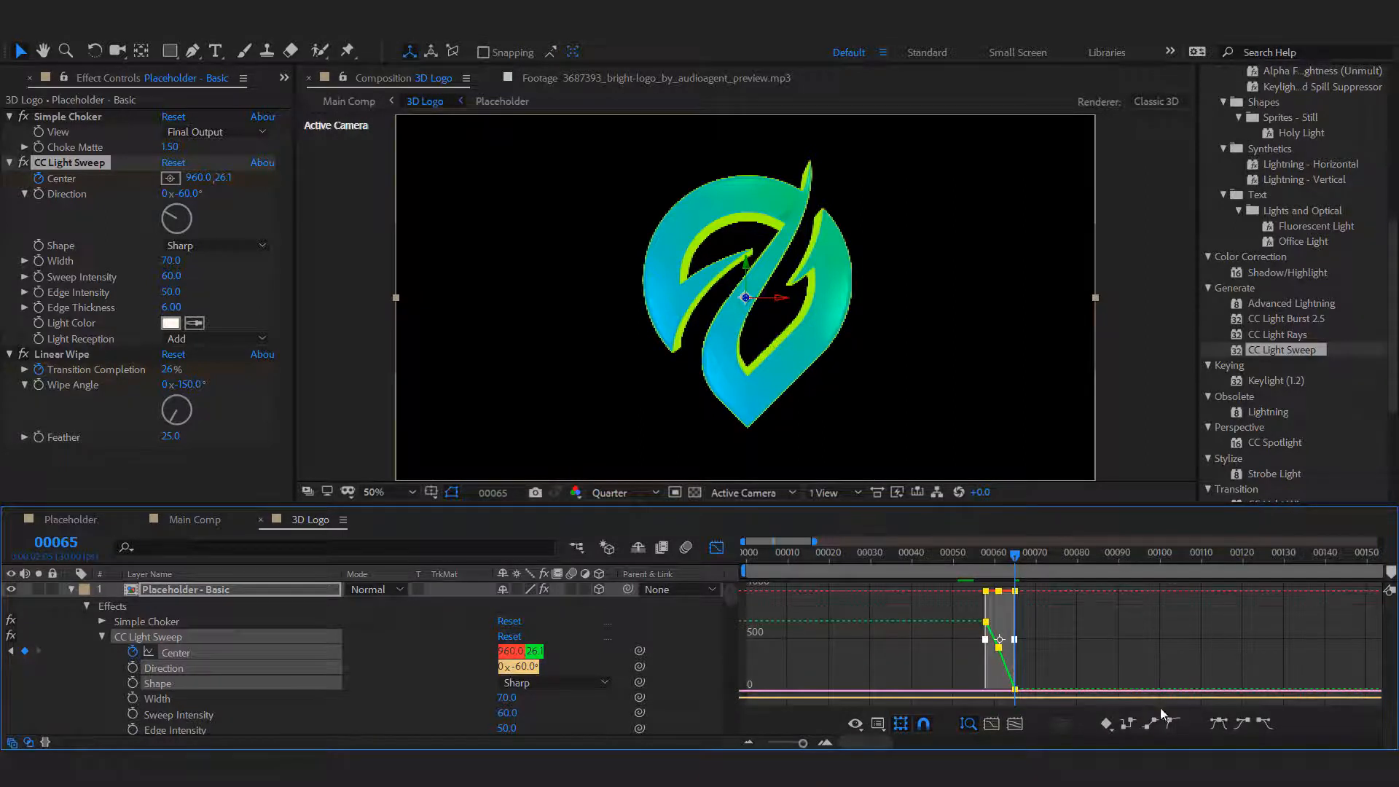
pyautogui.click(969, 652)
pyautogui.click(716, 548)
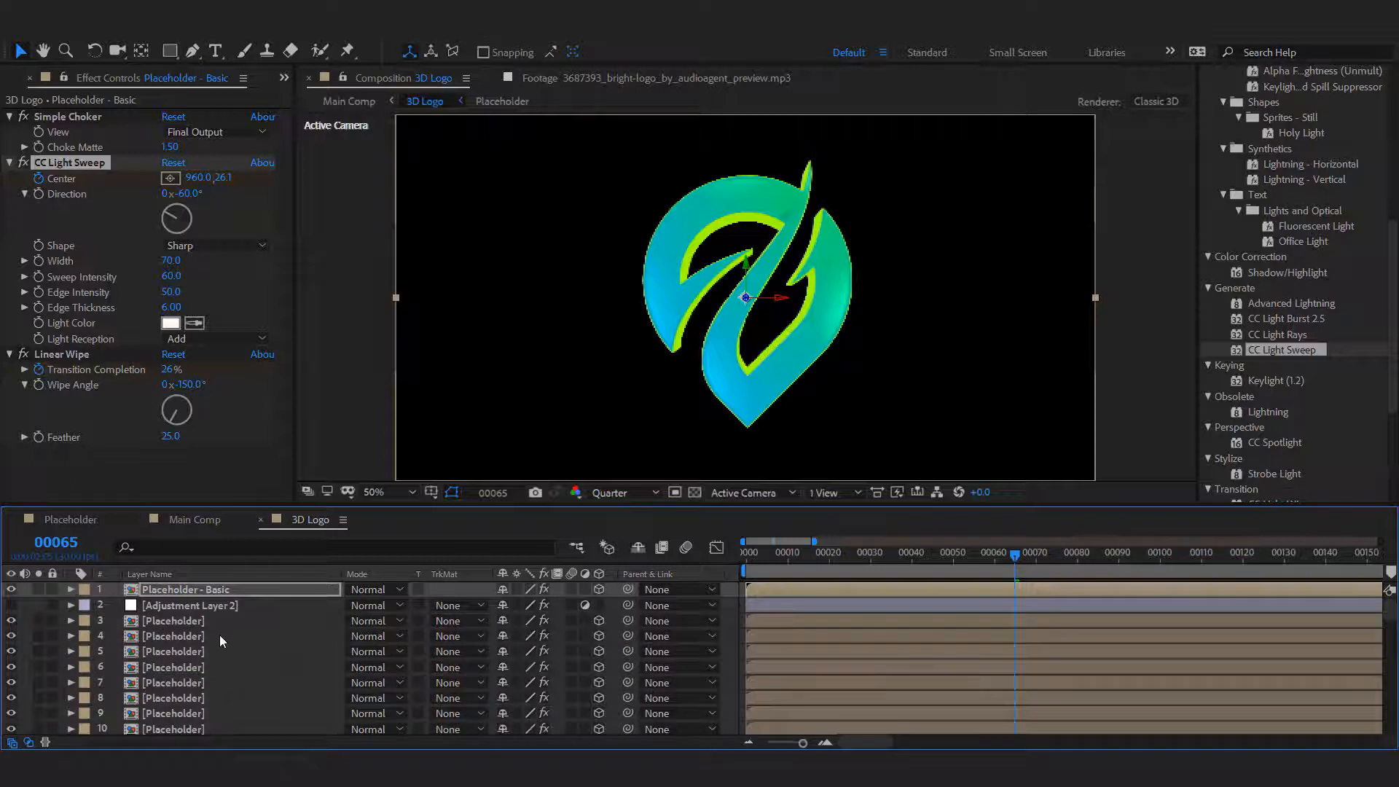
# Return to the Main Comp, create a 1920 x 1080 black solid named CC and hide it.
pyautogui.hotkey('ctrl', 'w')
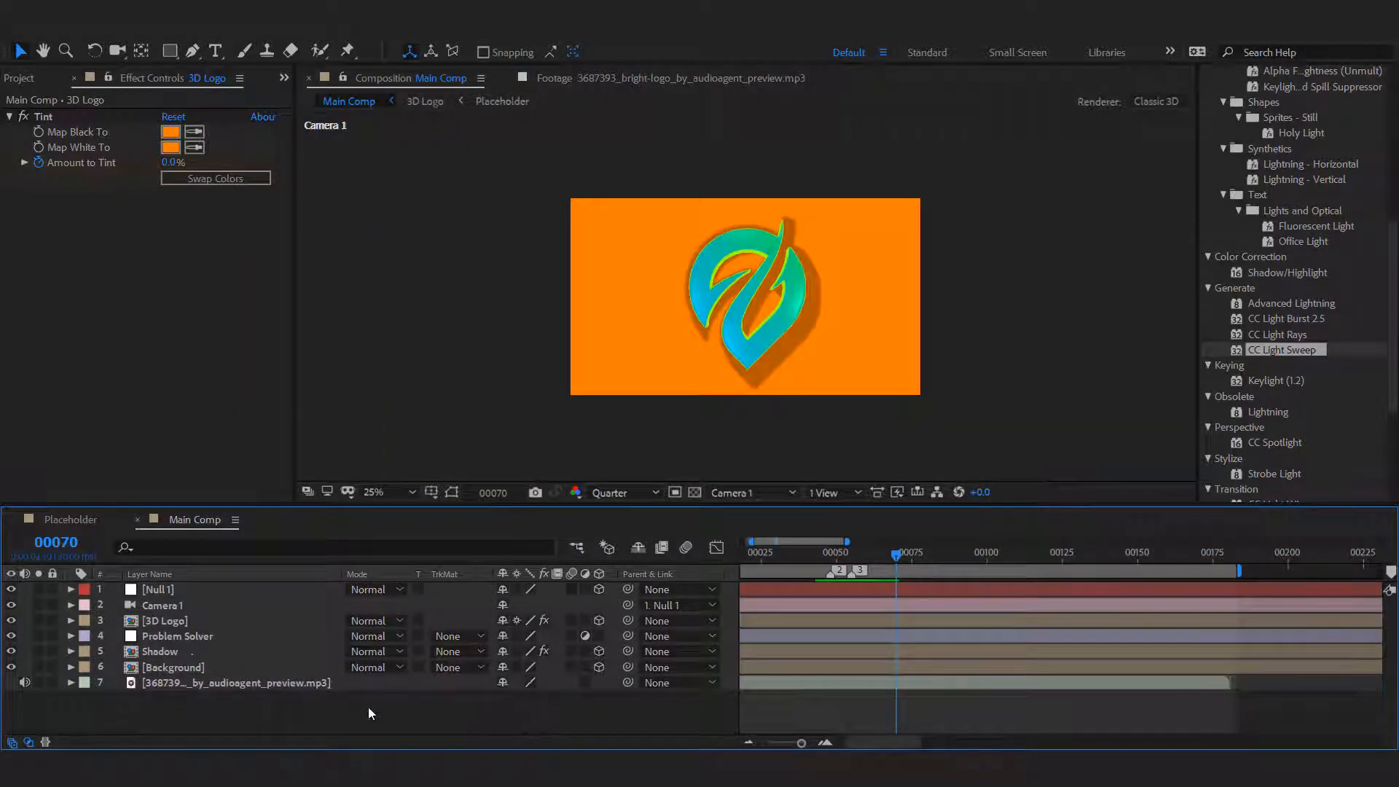
pyautogui.rightClick(305, 723)
pyautogui.moveTo(382, 546)
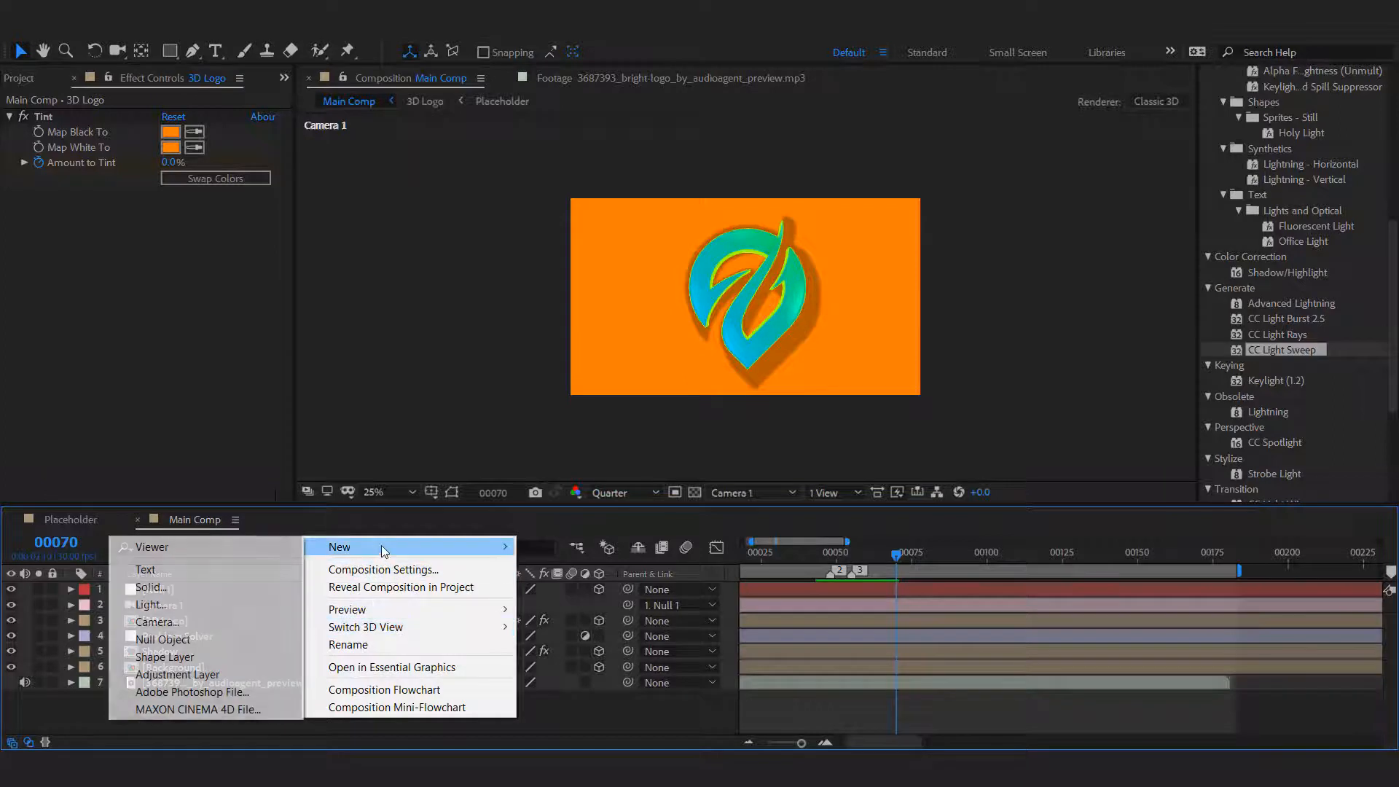
pyautogui.click(234, 586)
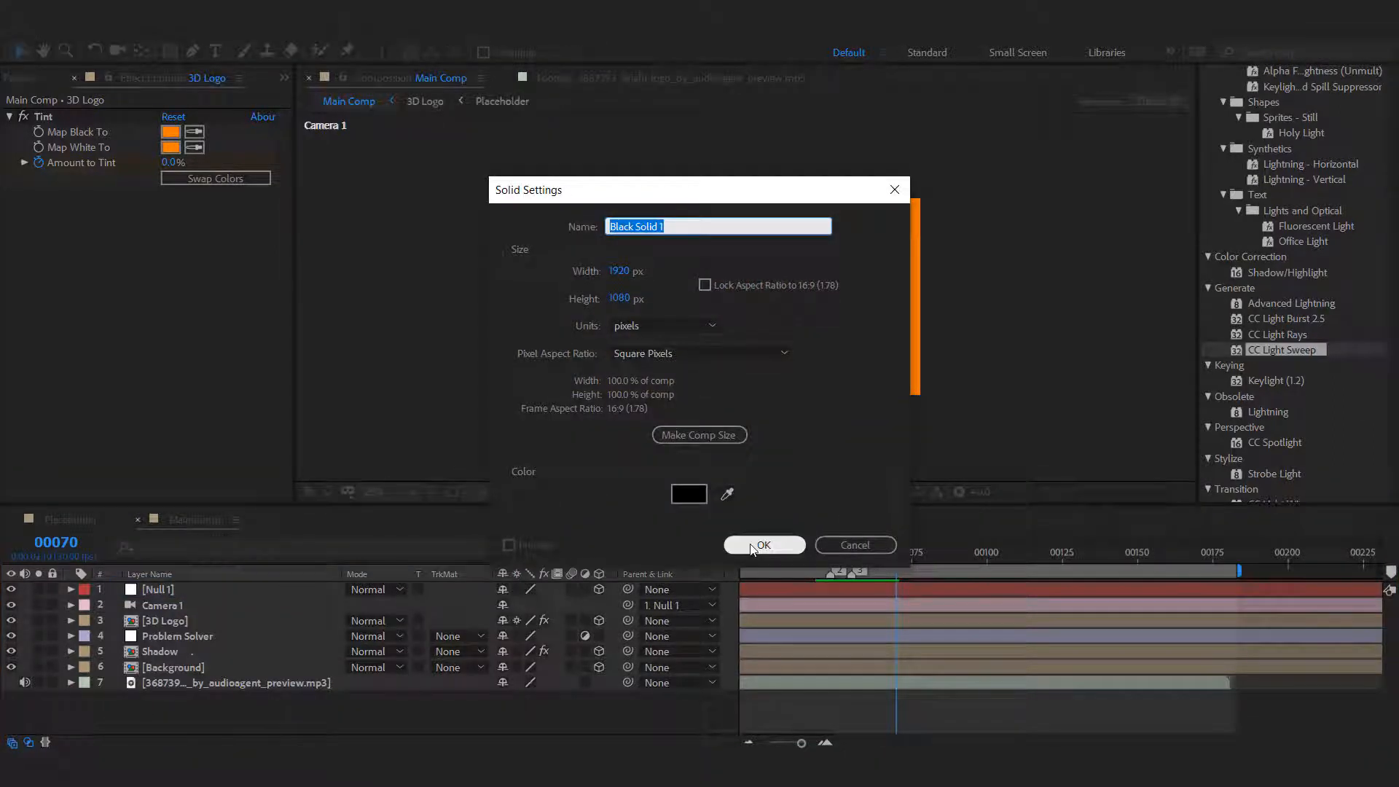
pyautogui.write('CC')
pyautogui.click(736, 546)
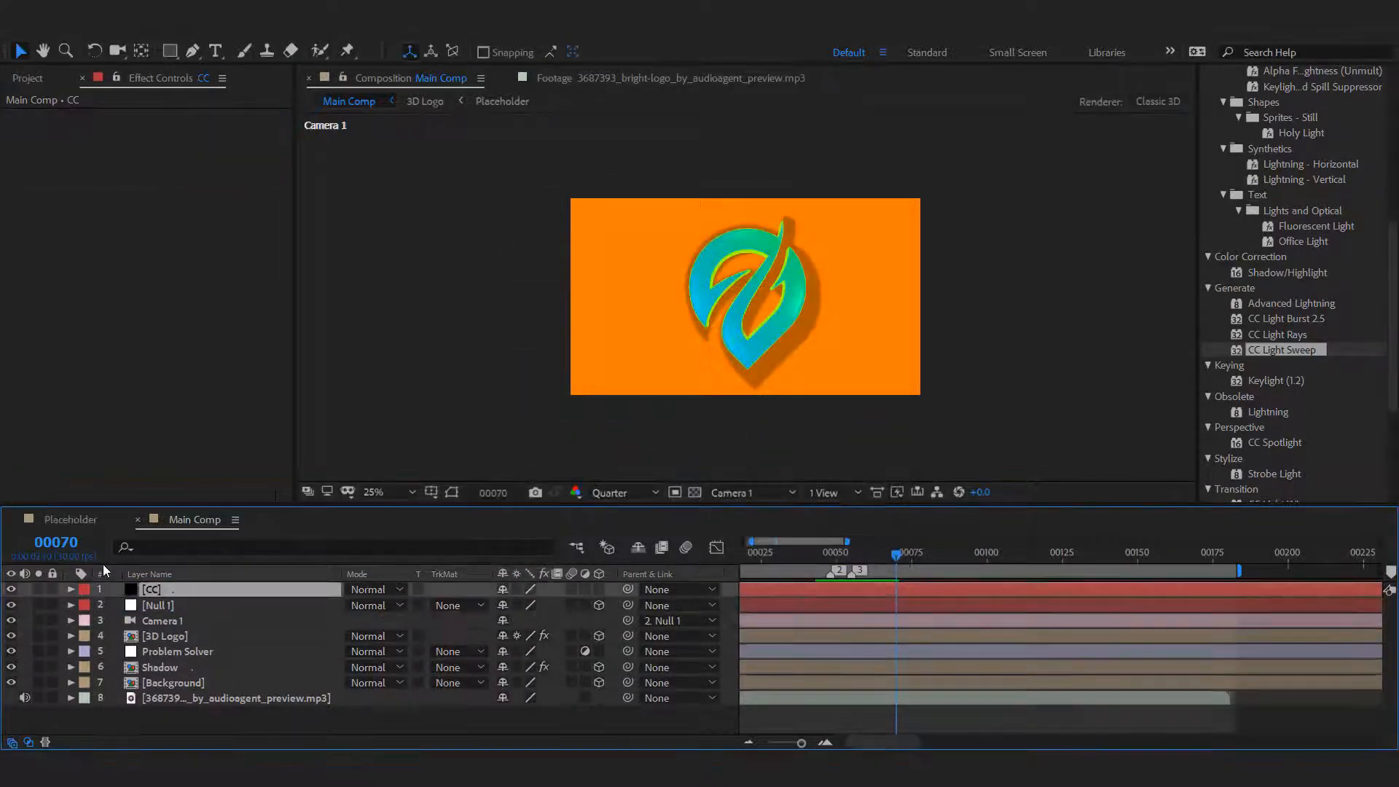
pyautogui.click(11, 589)
# Add a Color Control effect to the CC layer and name it "Logo - Front & back".
pyautogui.click(163, 588)
pyautogui.rightClick(120, 277)
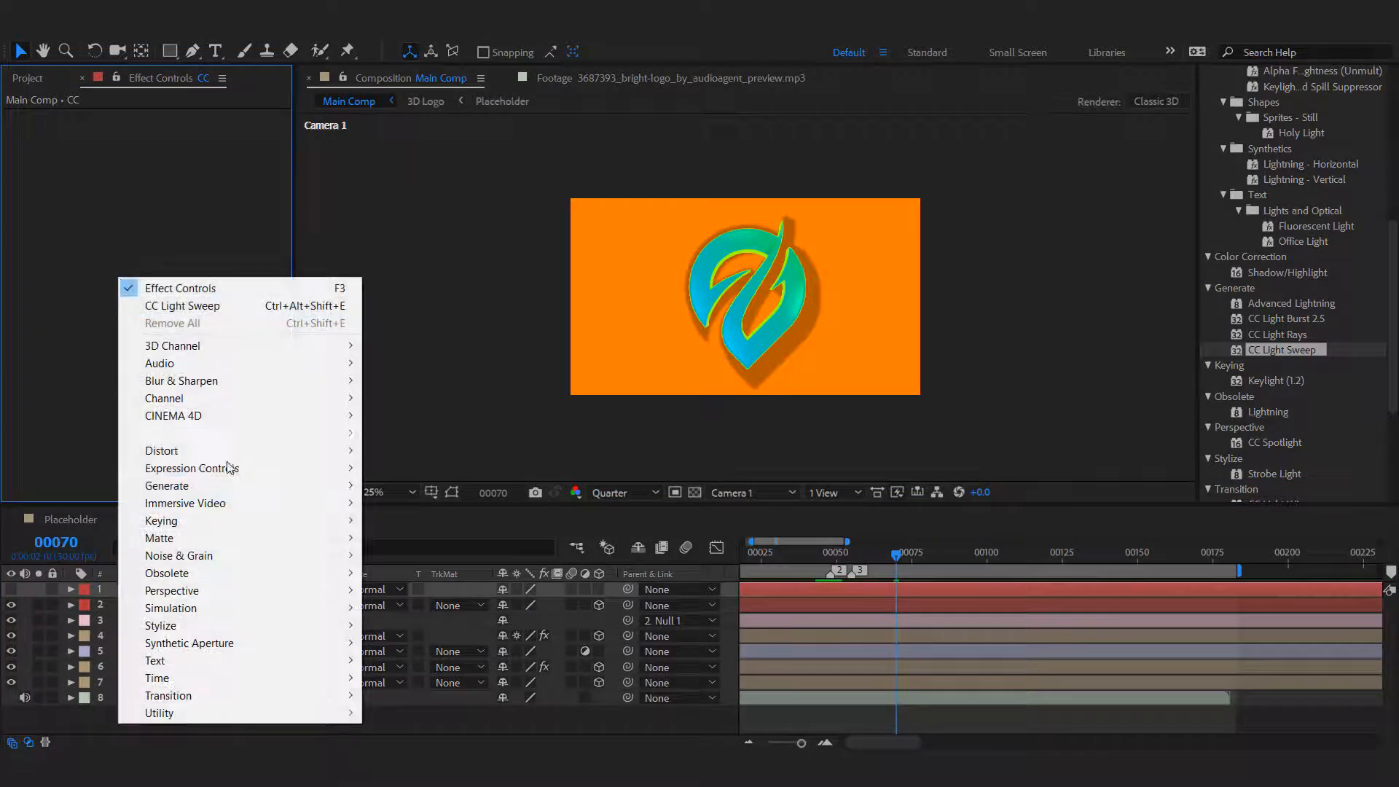
pyautogui.moveTo(342, 468)
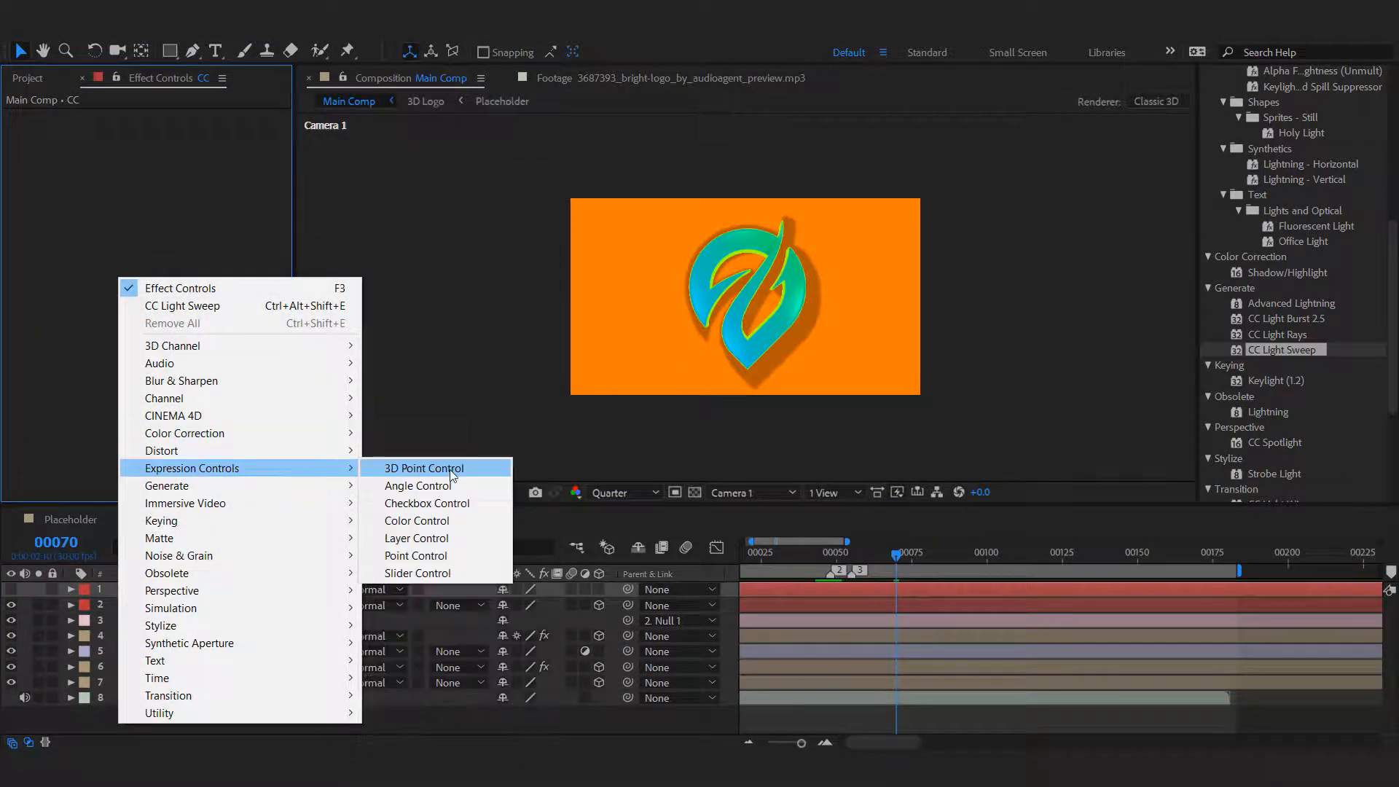
pyautogui.click(417, 520)
pyautogui.press('Return')
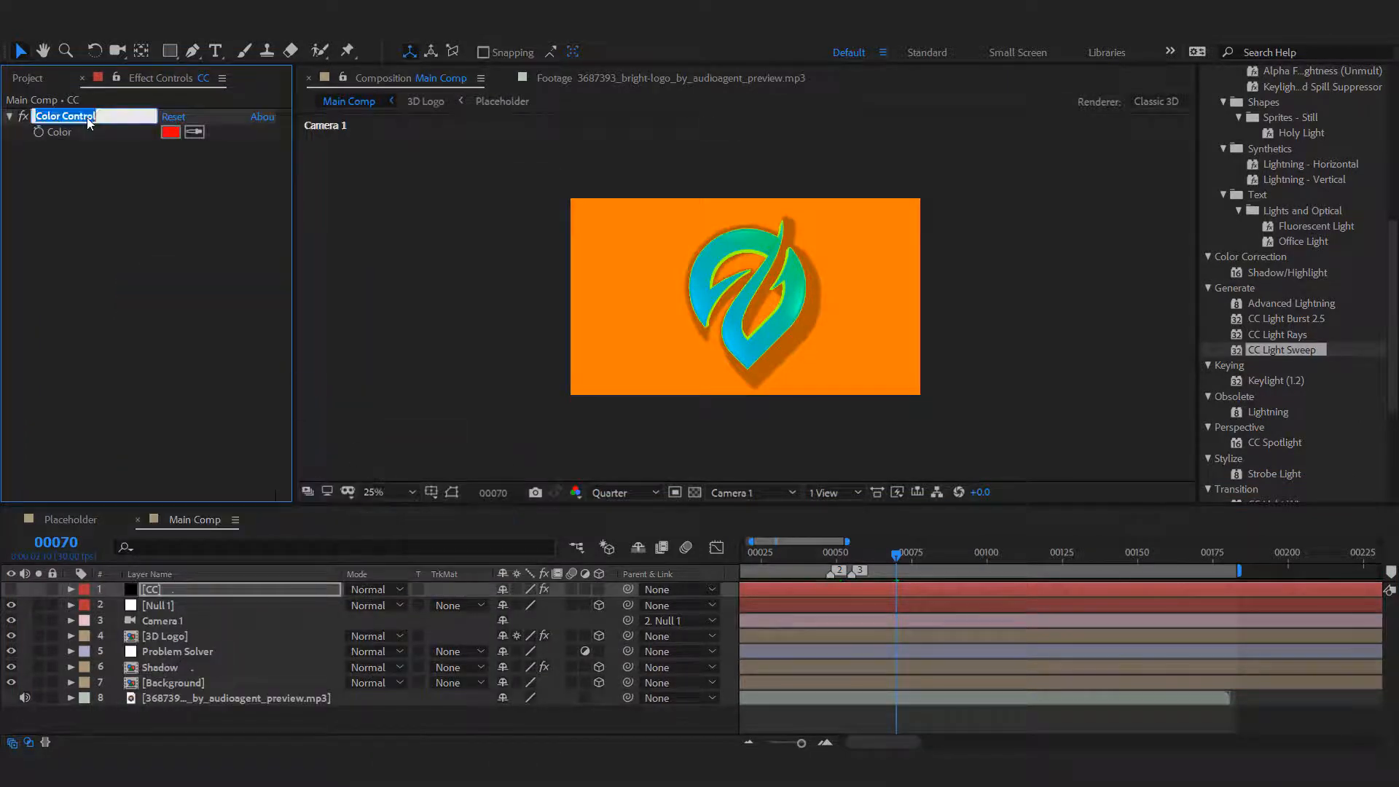
pyautogui.write('Logo - Front & back')
pyautogui.press('Return')
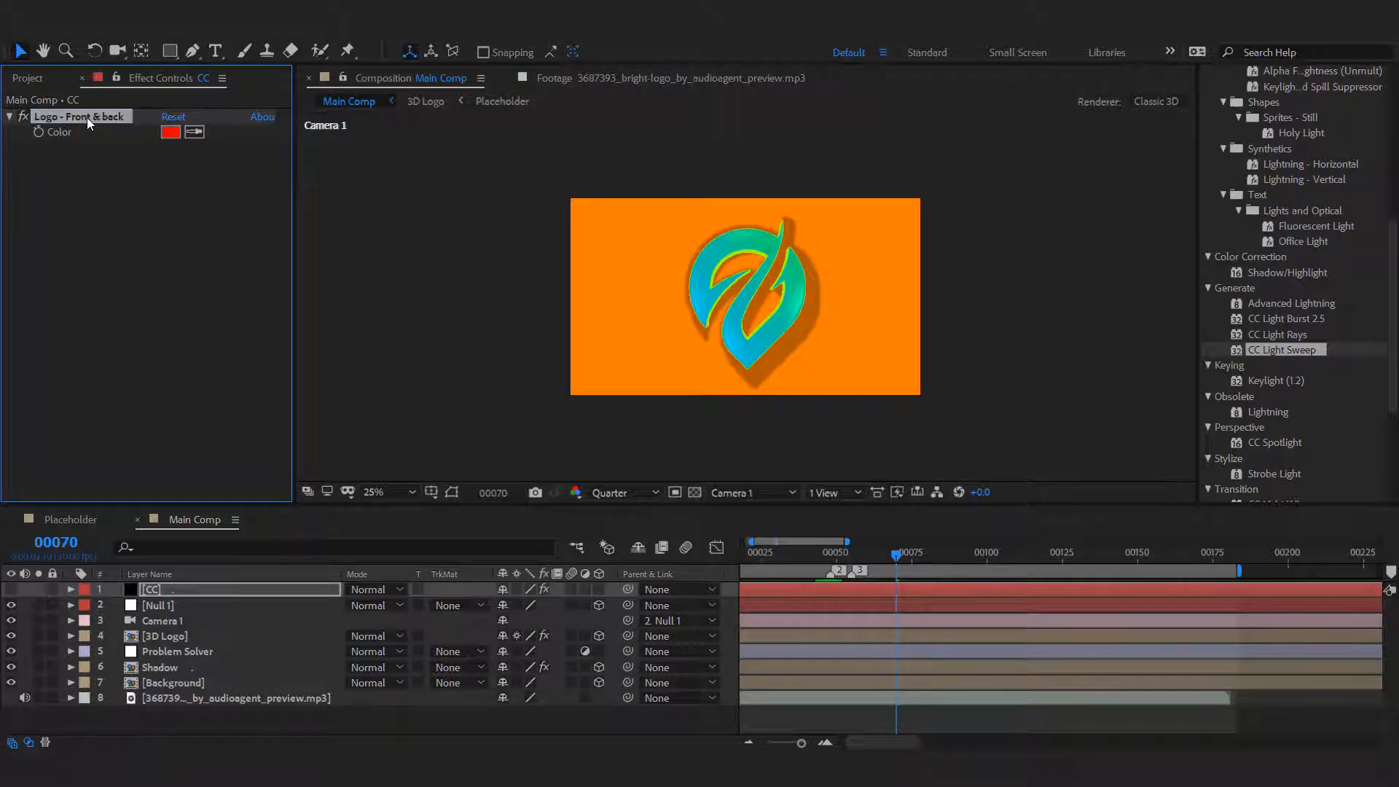
# Add a second Color Control effect to the CC layer and name it "Logo - Middle Body".
pyautogui.rightClick(118, 181)
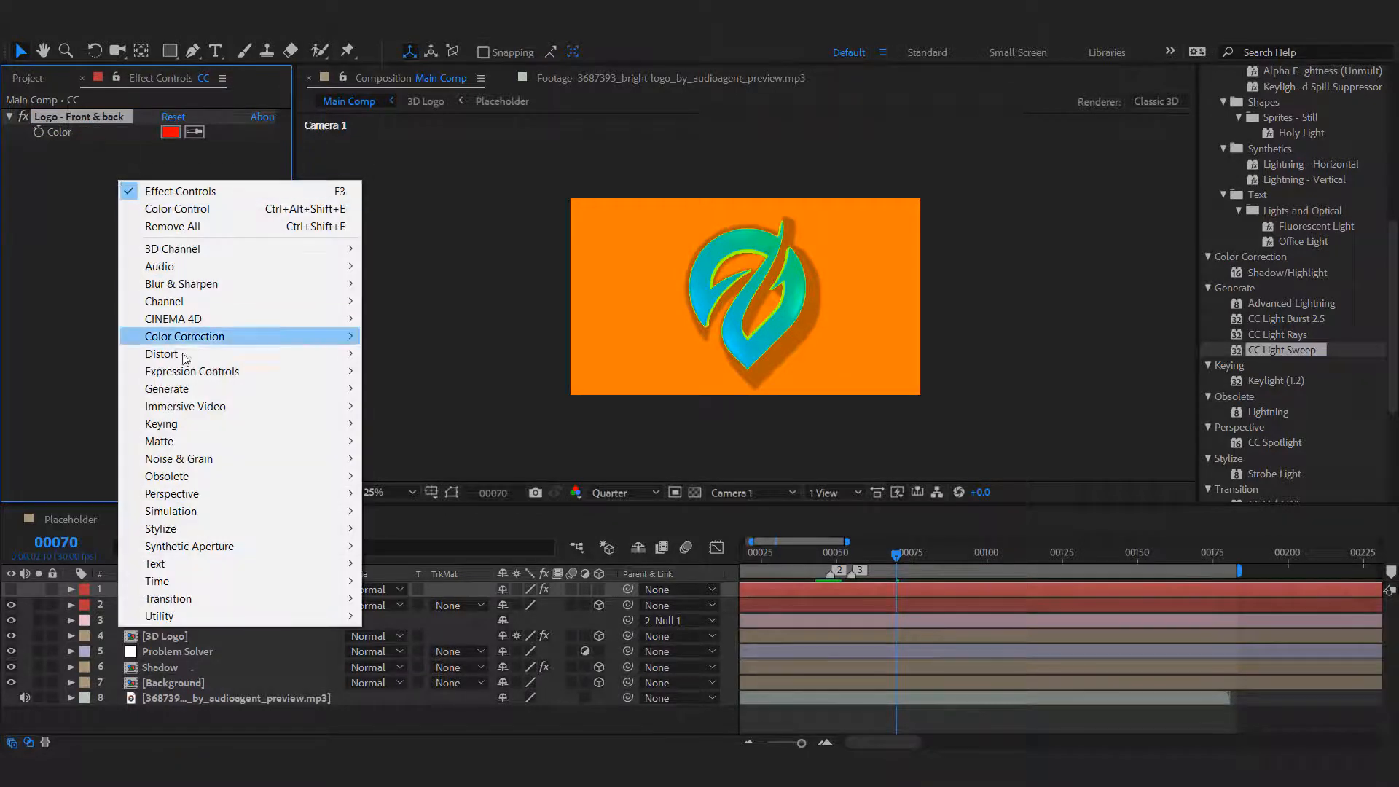
pyautogui.moveTo(188, 372)
pyautogui.click(428, 426)
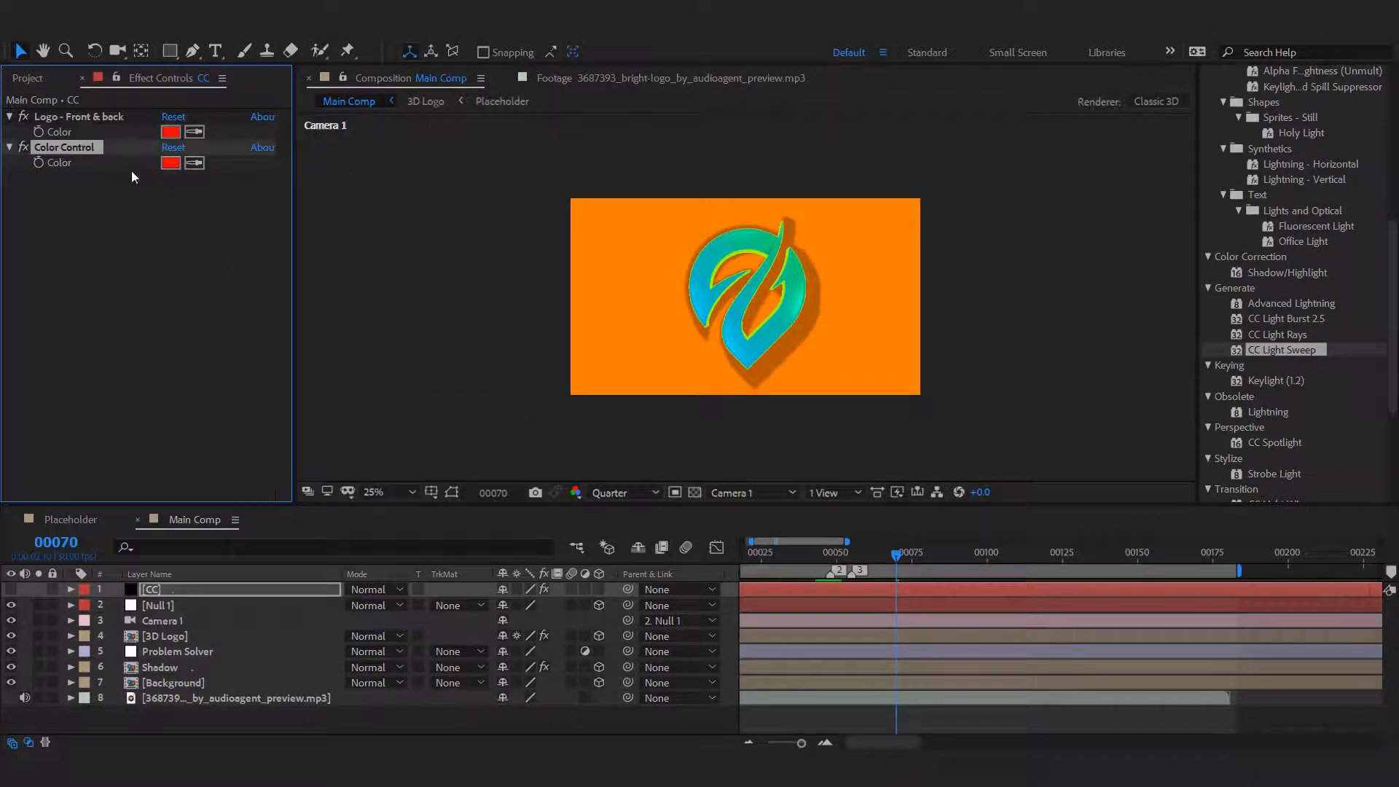
pyautogui.click(81, 284)
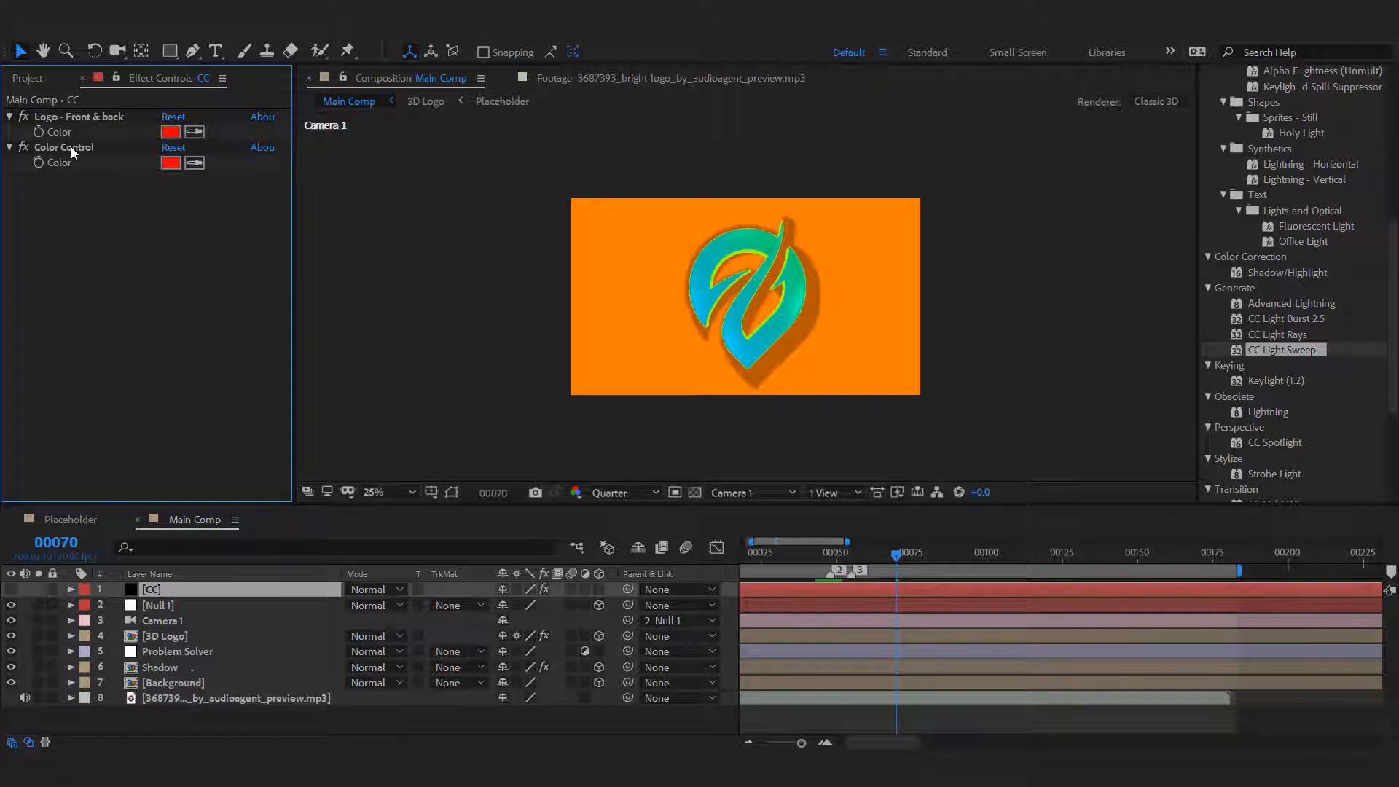
pyautogui.click(71, 146)
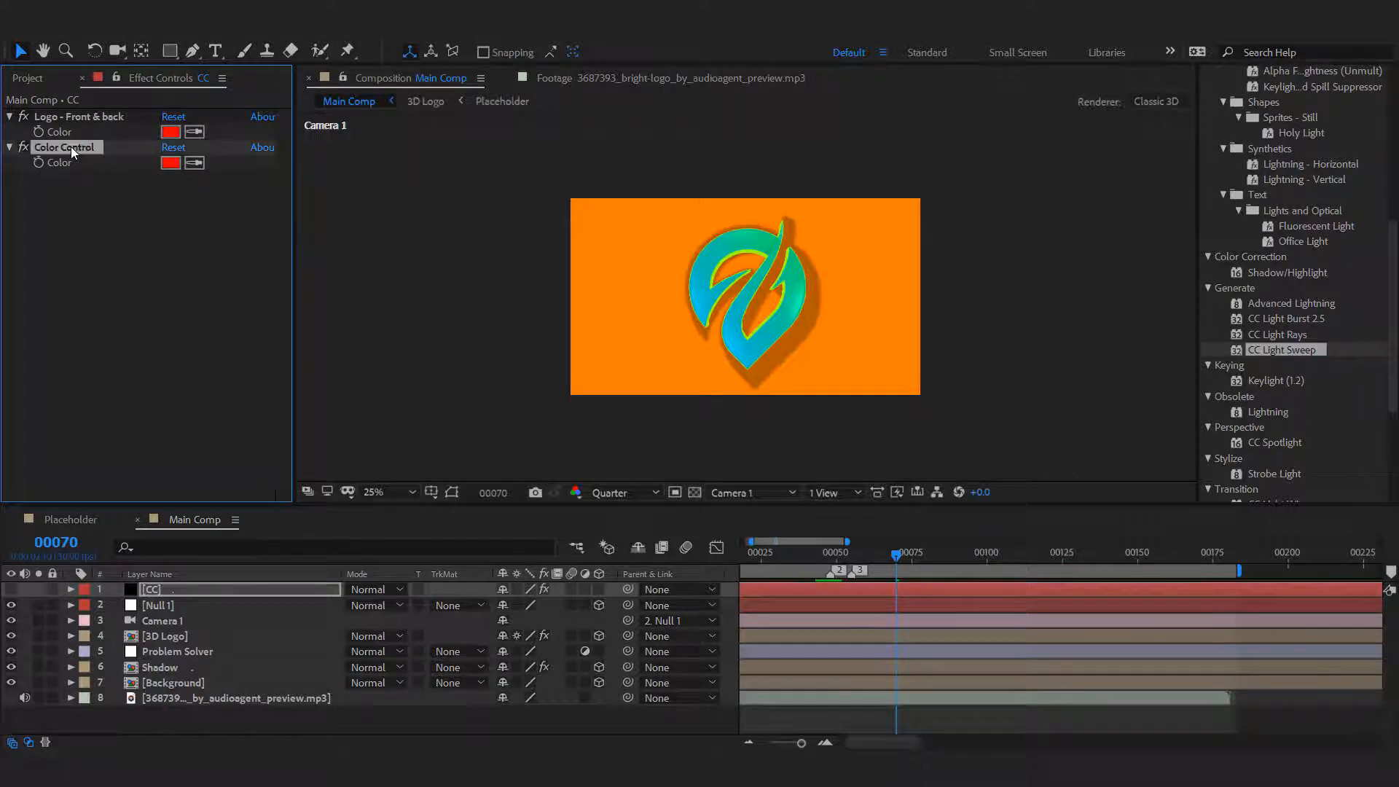
pyautogui.press('Return')
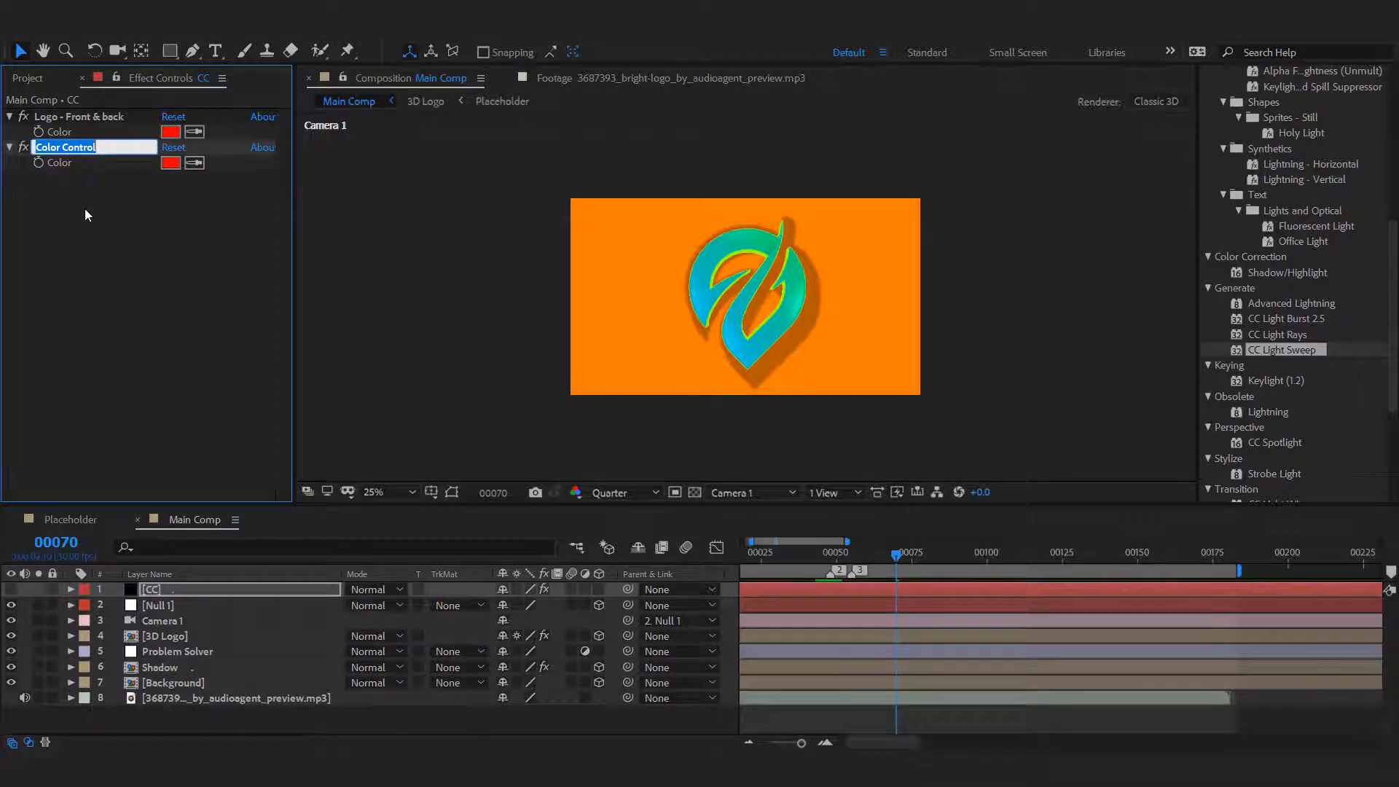
pyautogui.write('Logo Middle Body')
pyautogui.click(64, 247)
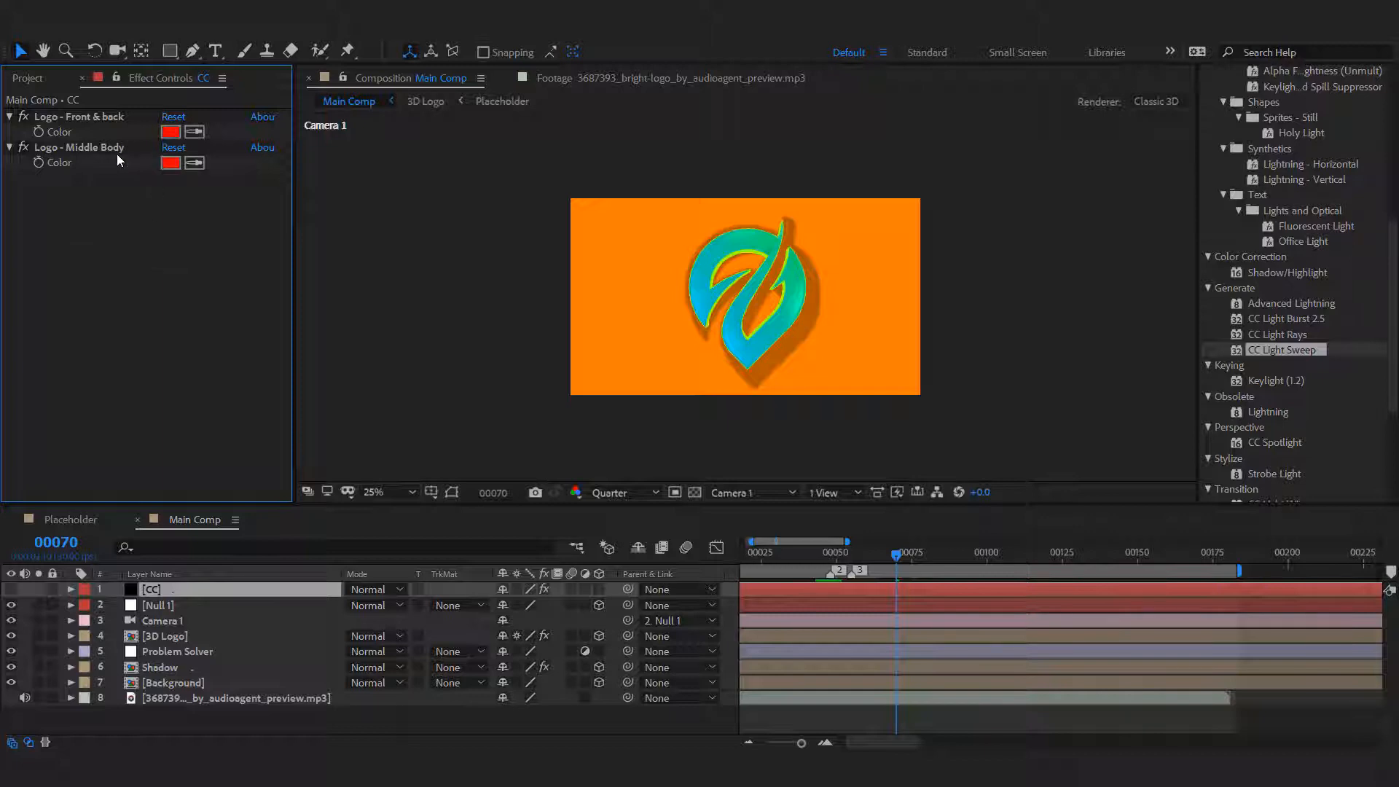
# Set the Logo - Middle Body control's color to blue 0040FF.
pyautogui.click(171, 163)
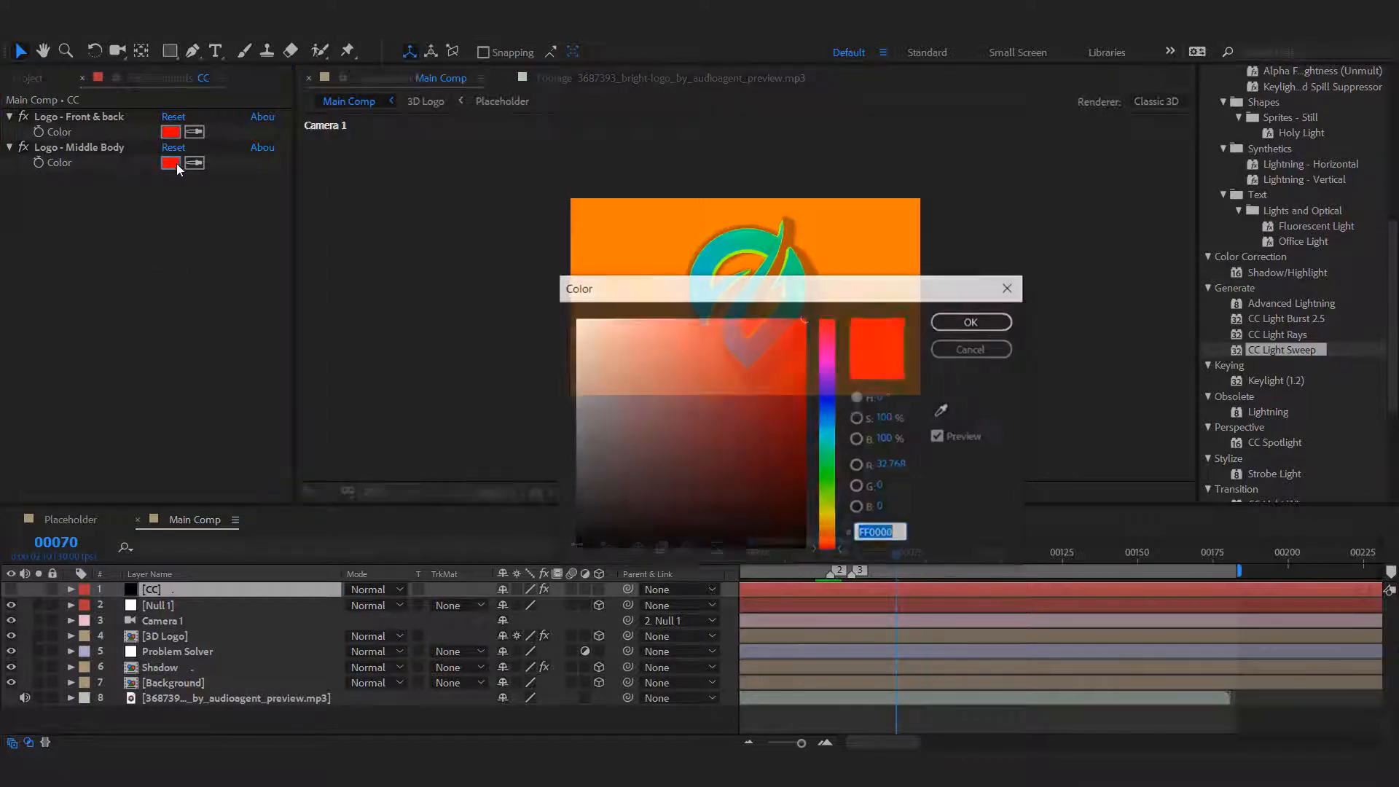
pyautogui.write('0040FF')
pyautogui.click(973, 322)
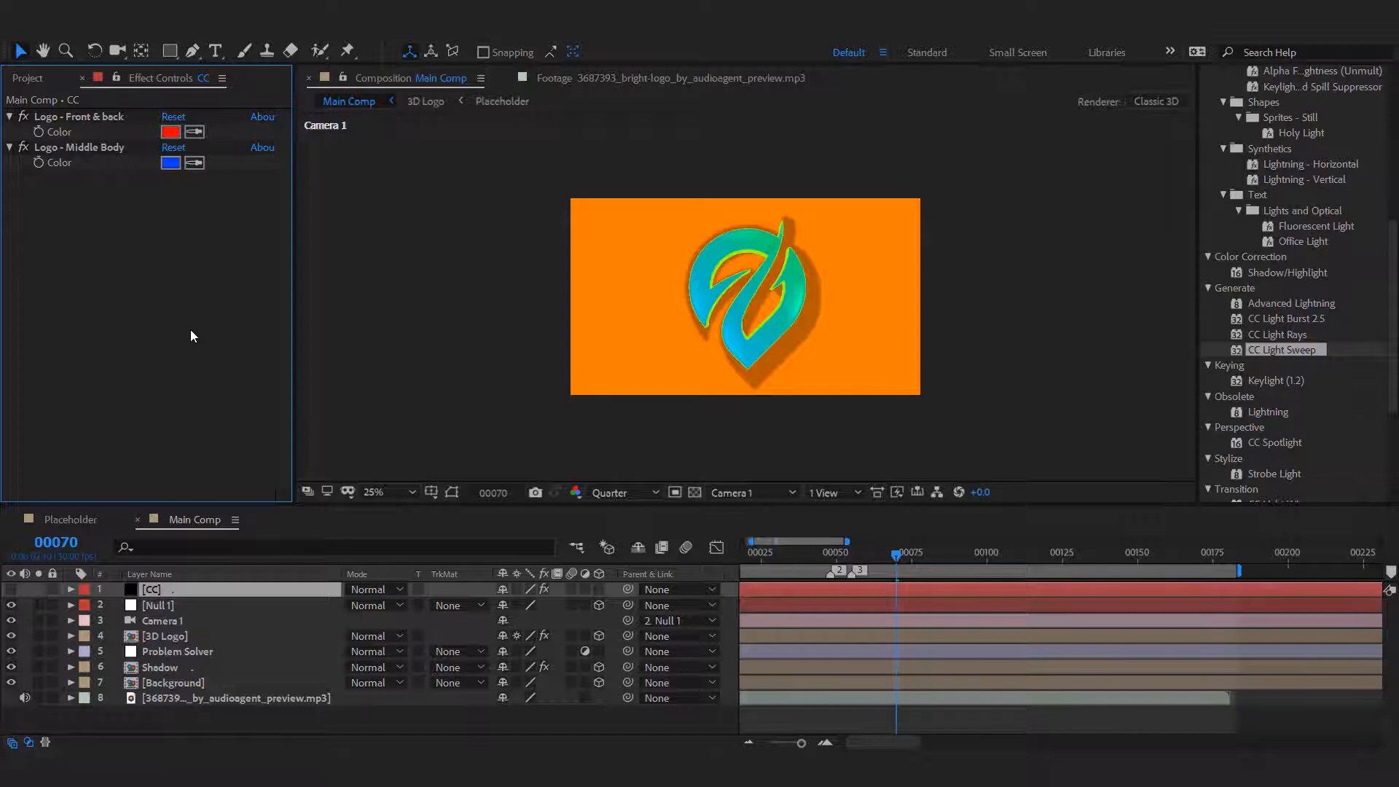
# Add a third Color Control effect to the CC layer and name it "Background - Color".
pyautogui.press('q')
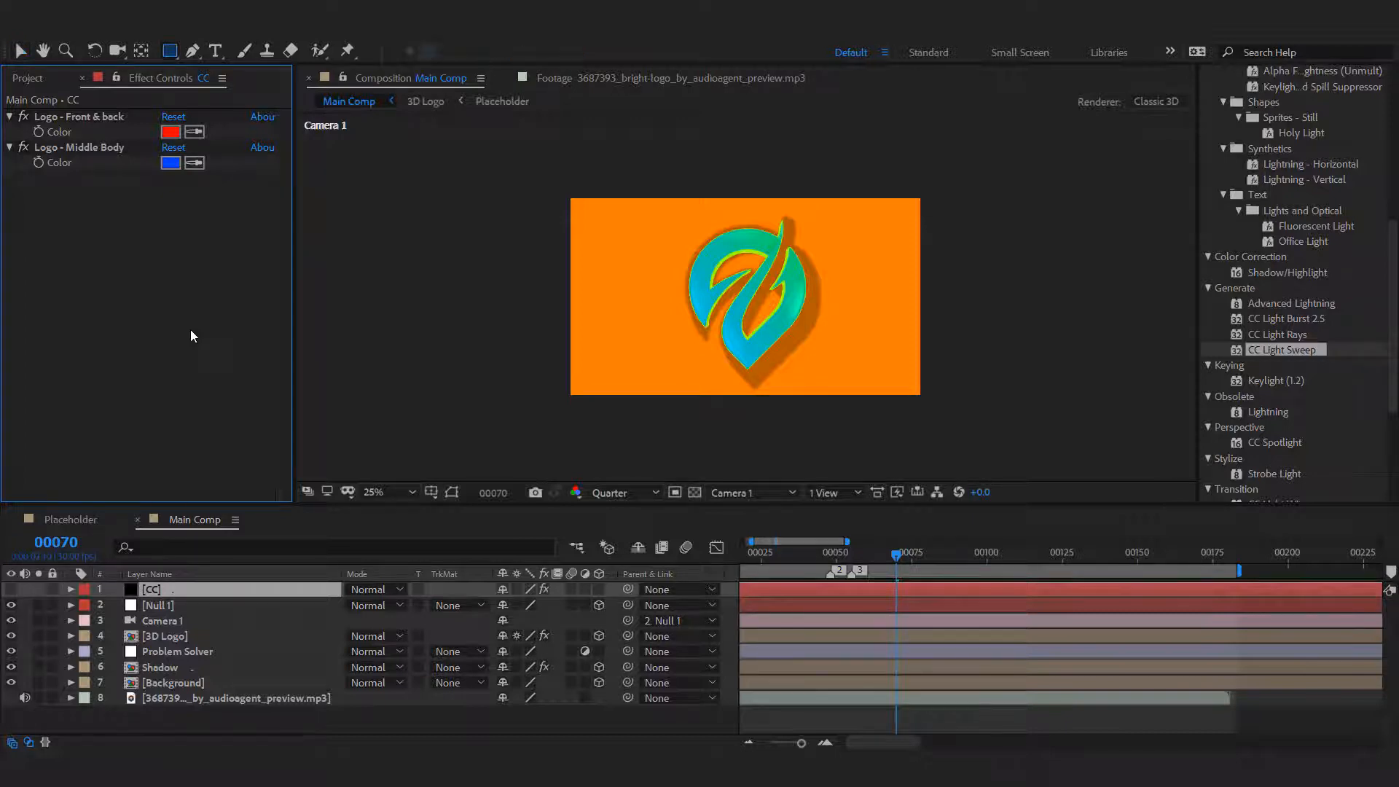
pyautogui.rightClick(191, 331)
pyautogui.moveTo(289, 502)
pyautogui.press('v')
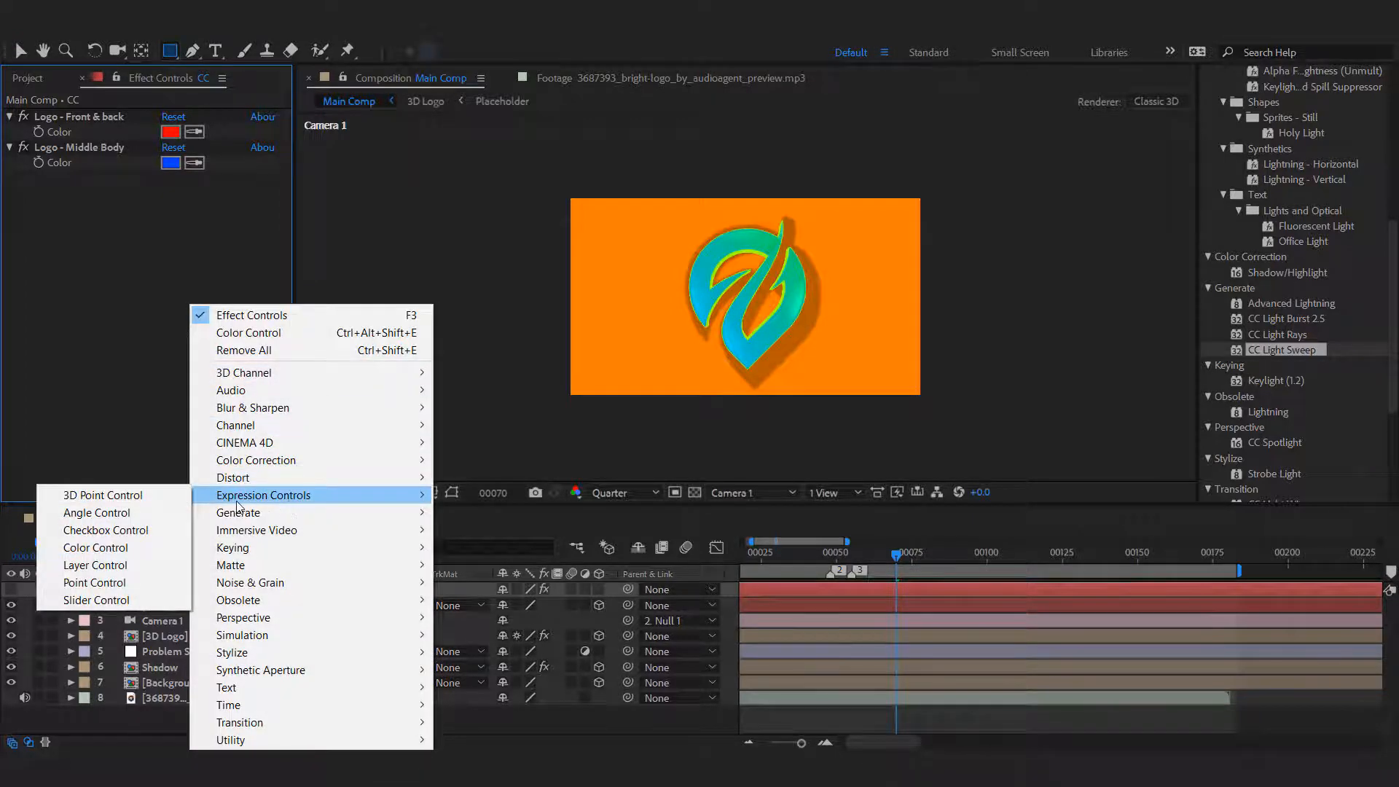
pyautogui.click(96, 548)
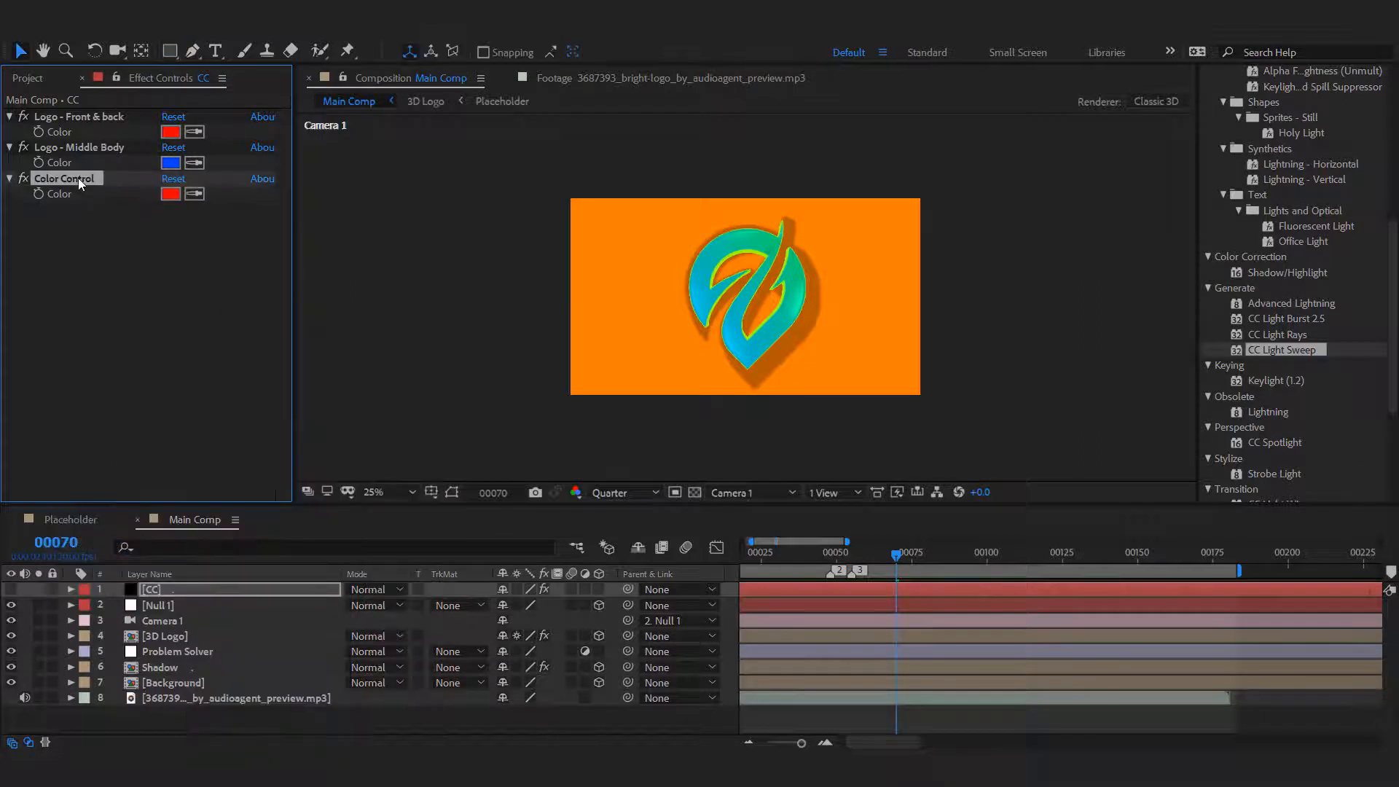
pyautogui.press('Return')
pyautogui.write('B')
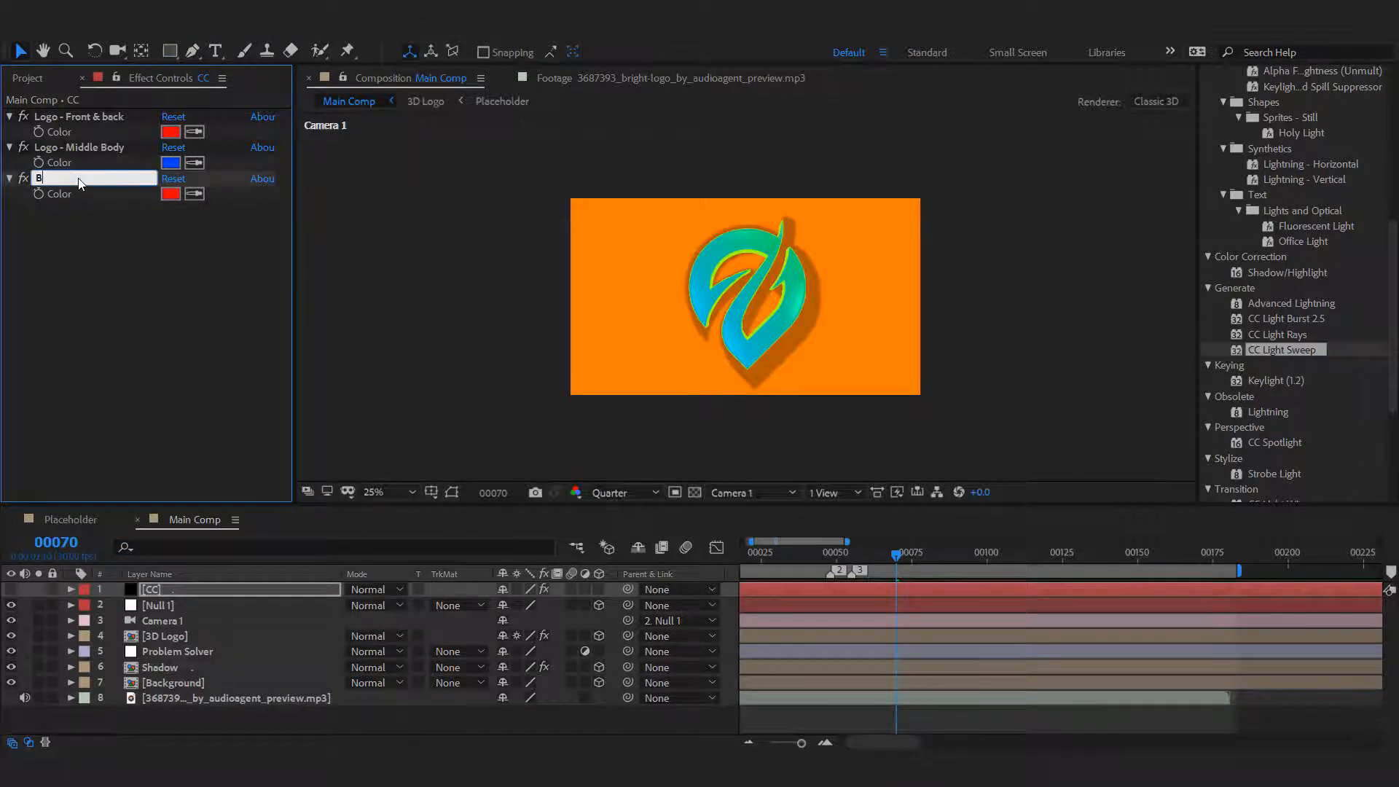
pyautogui.write('ockground - Color')
pyautogui.press('Return')
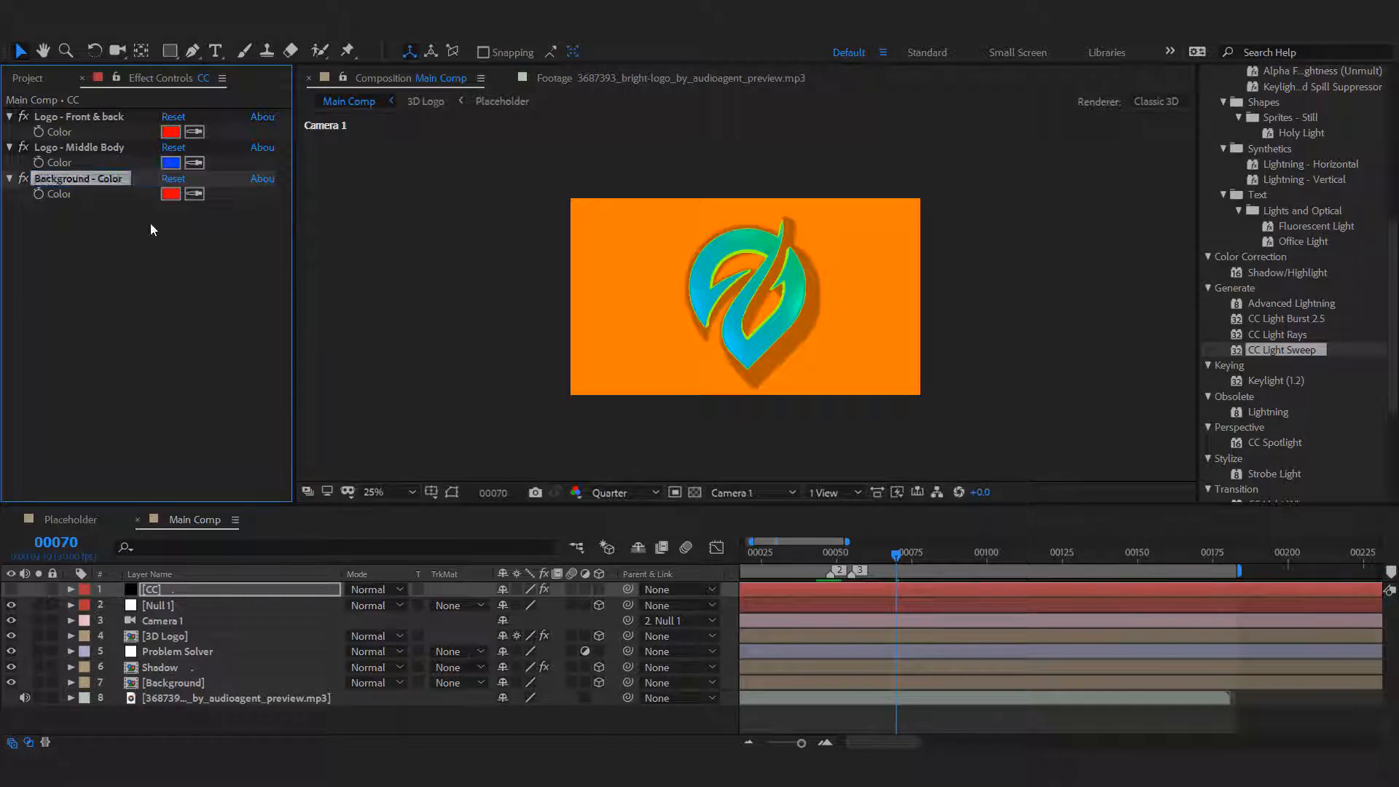
# Sample the orange backdrop into the Background - Color control and lock the CC layer's effect controls view.
pyautogui.click(194, 193)
pyautogui.click(632, 264)
pyautogui.click(124, 338)
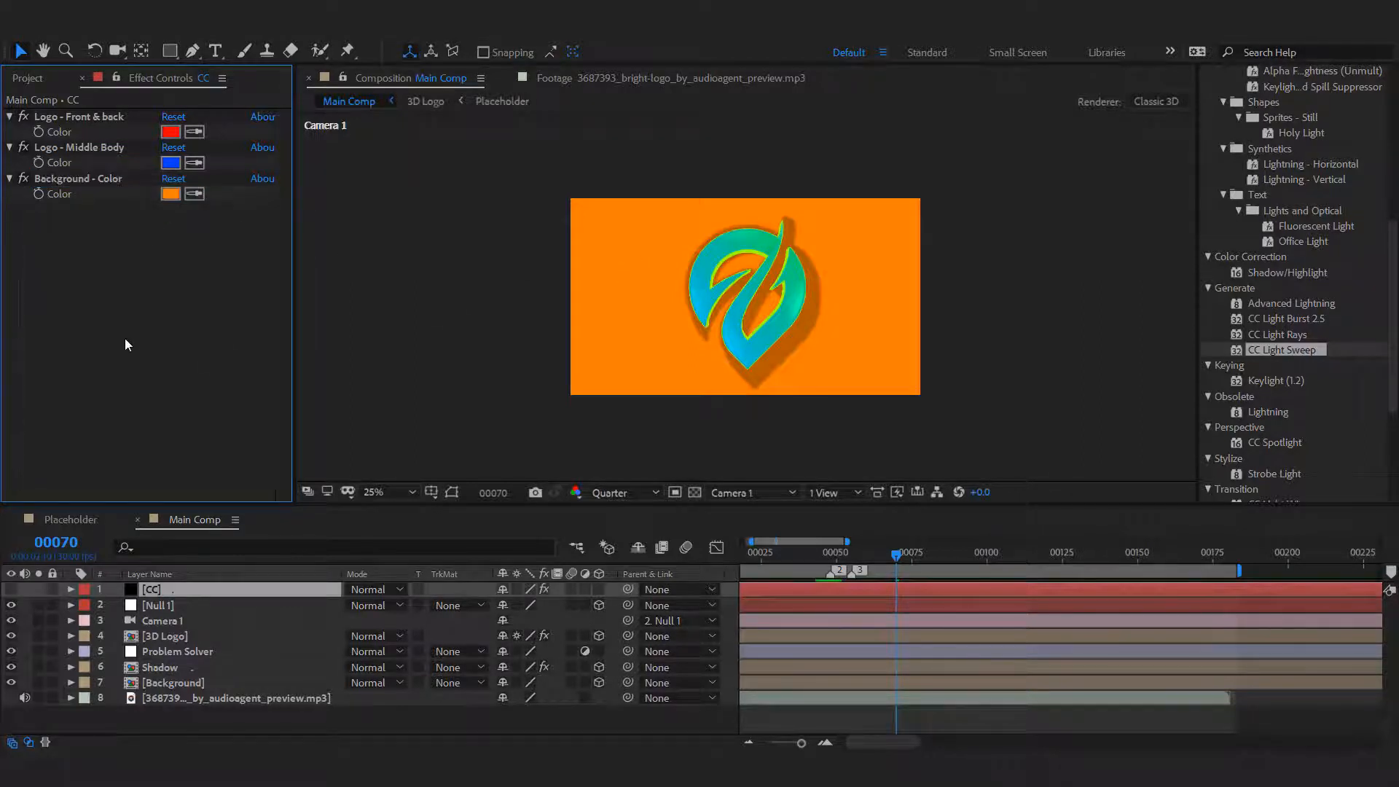
pyautogui.click(116, 76)
# In the 3D Logo comp, link Adjustment Layer 2's Tint Map Black To to the Logo - Middle Body color control.
pyautogui.doubleClick(186, 636)
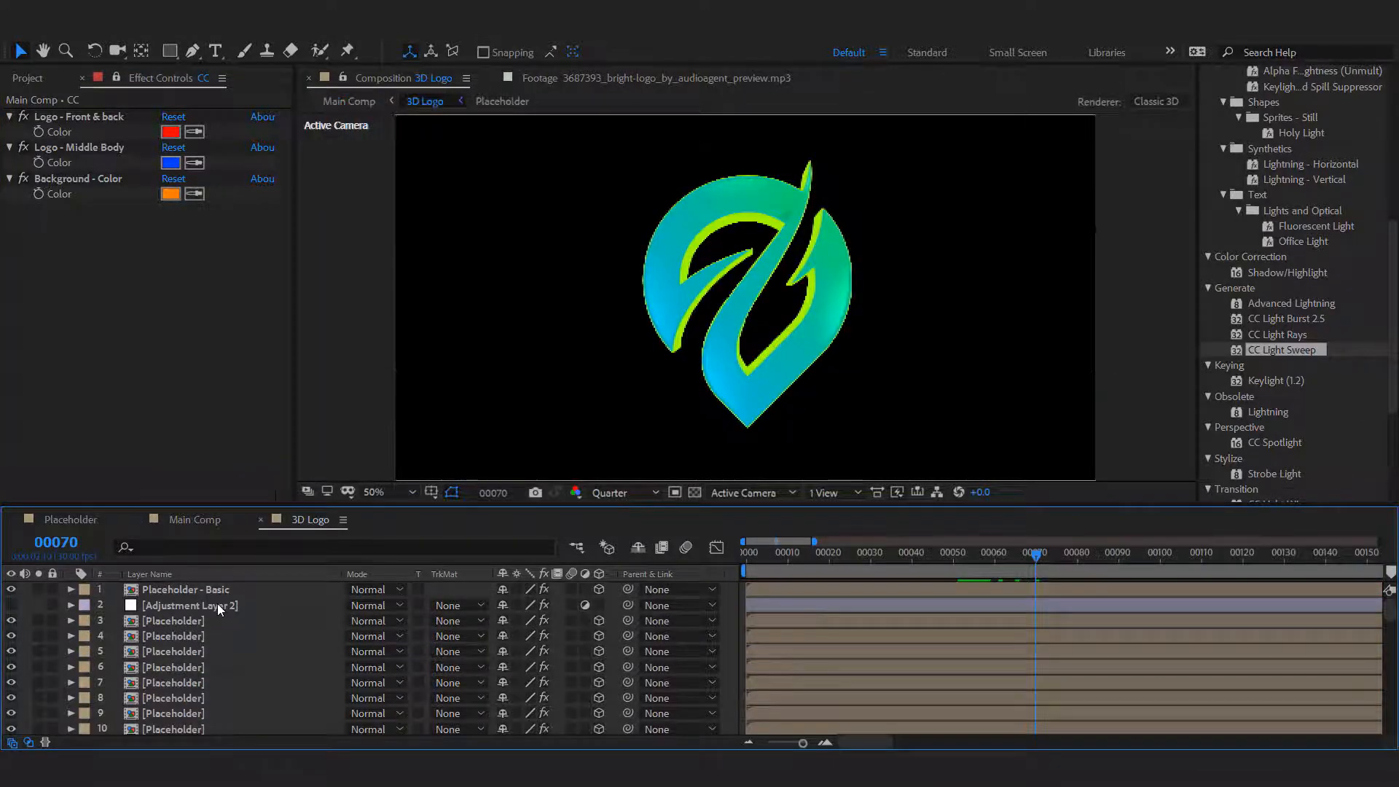
pyautogui.click(218, 605)
pyautogui.click(69, 605)
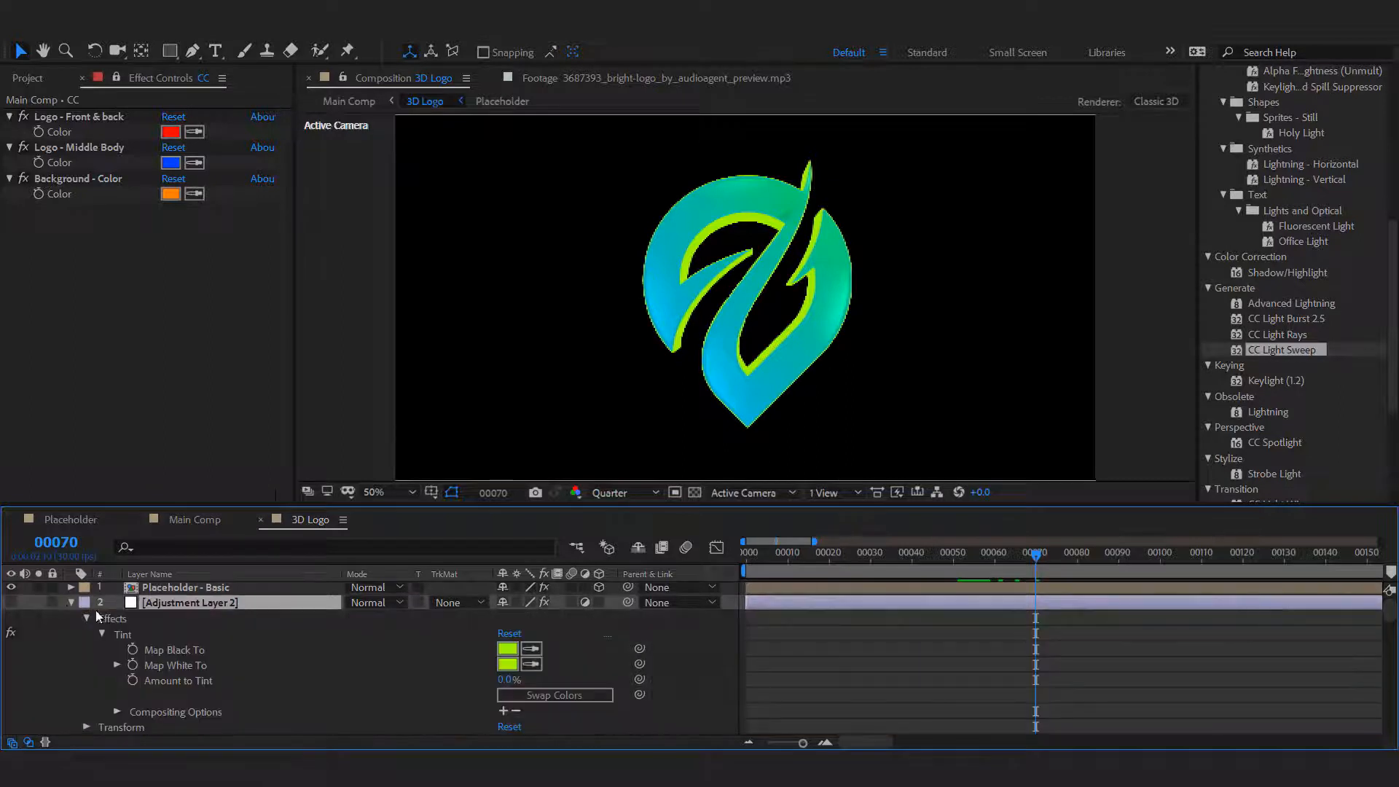
pyautogui.click(125, 635)
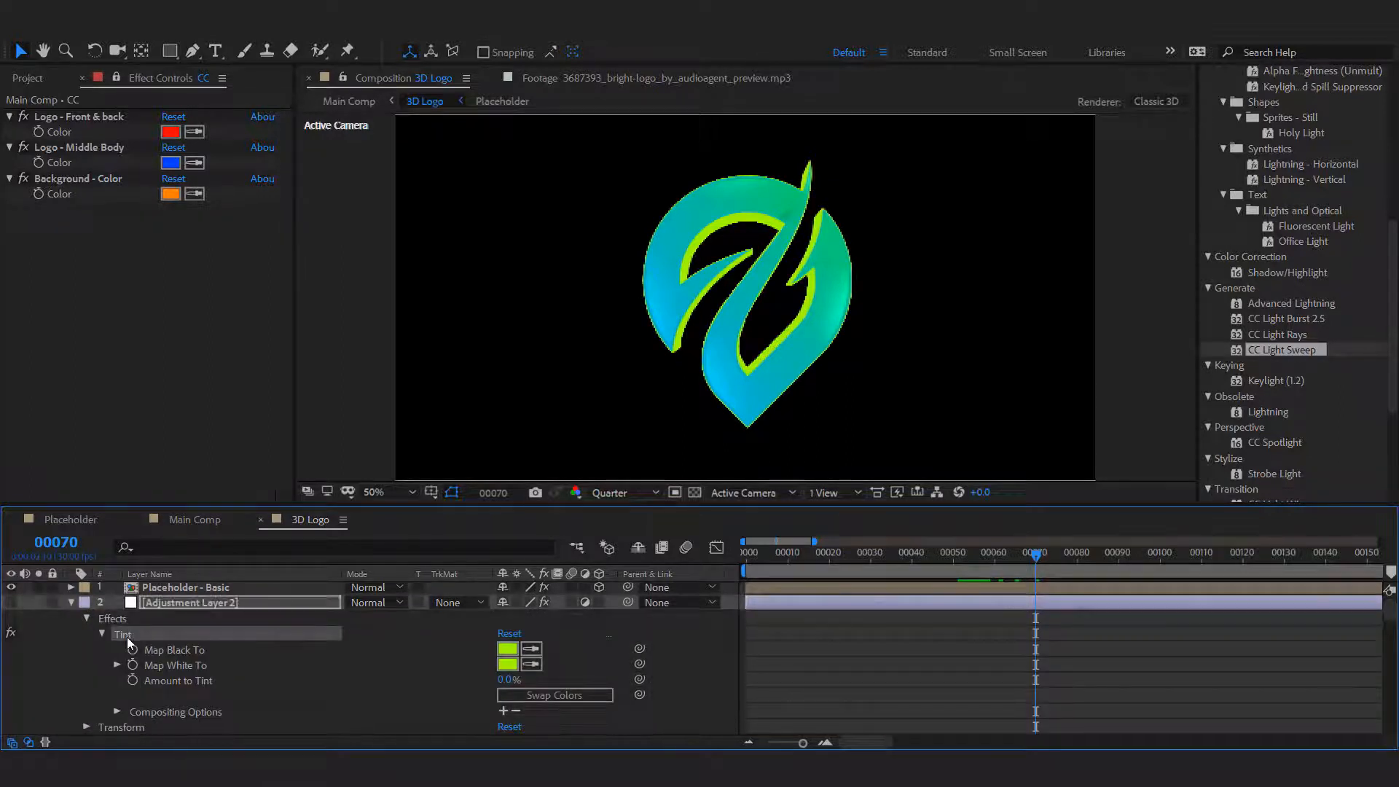
pyautogui.click(191, 651)
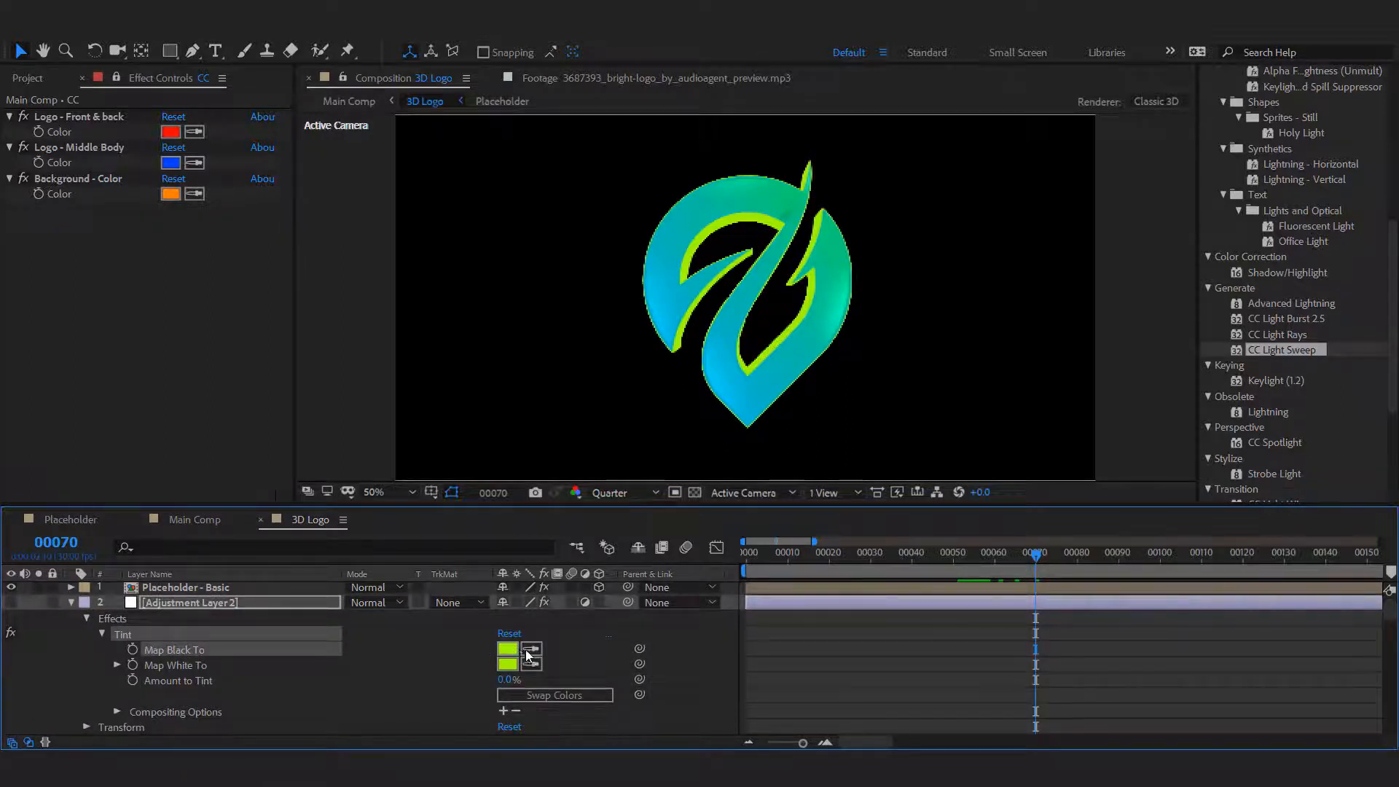
pyautogui.moveTo(640, 648); pyautogui.dragTo(64, 160)
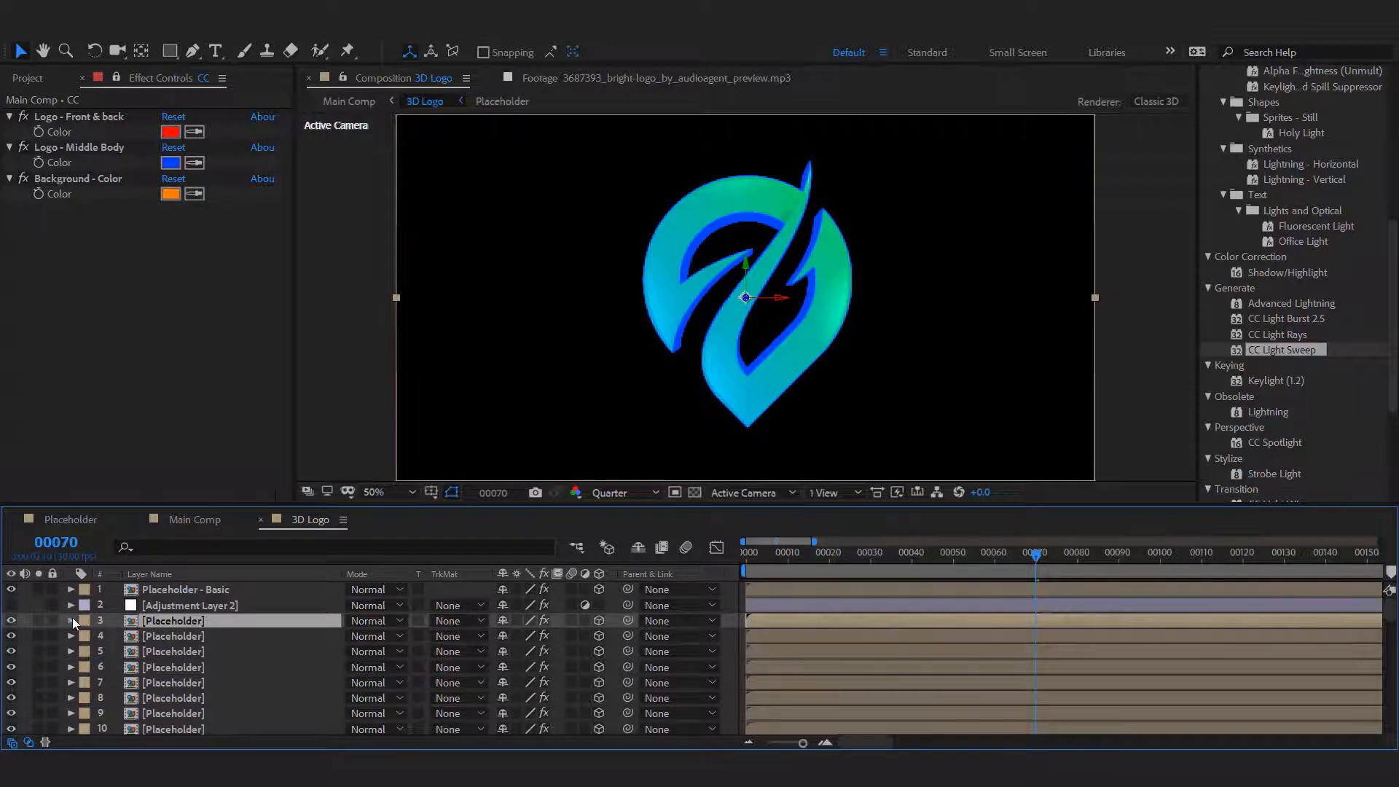
# On Placeholder layer 3, link Tint's Map White To to Map Black To, and Map Black To to the Logo - Front & back color.
pyautogui.click(71, 620)
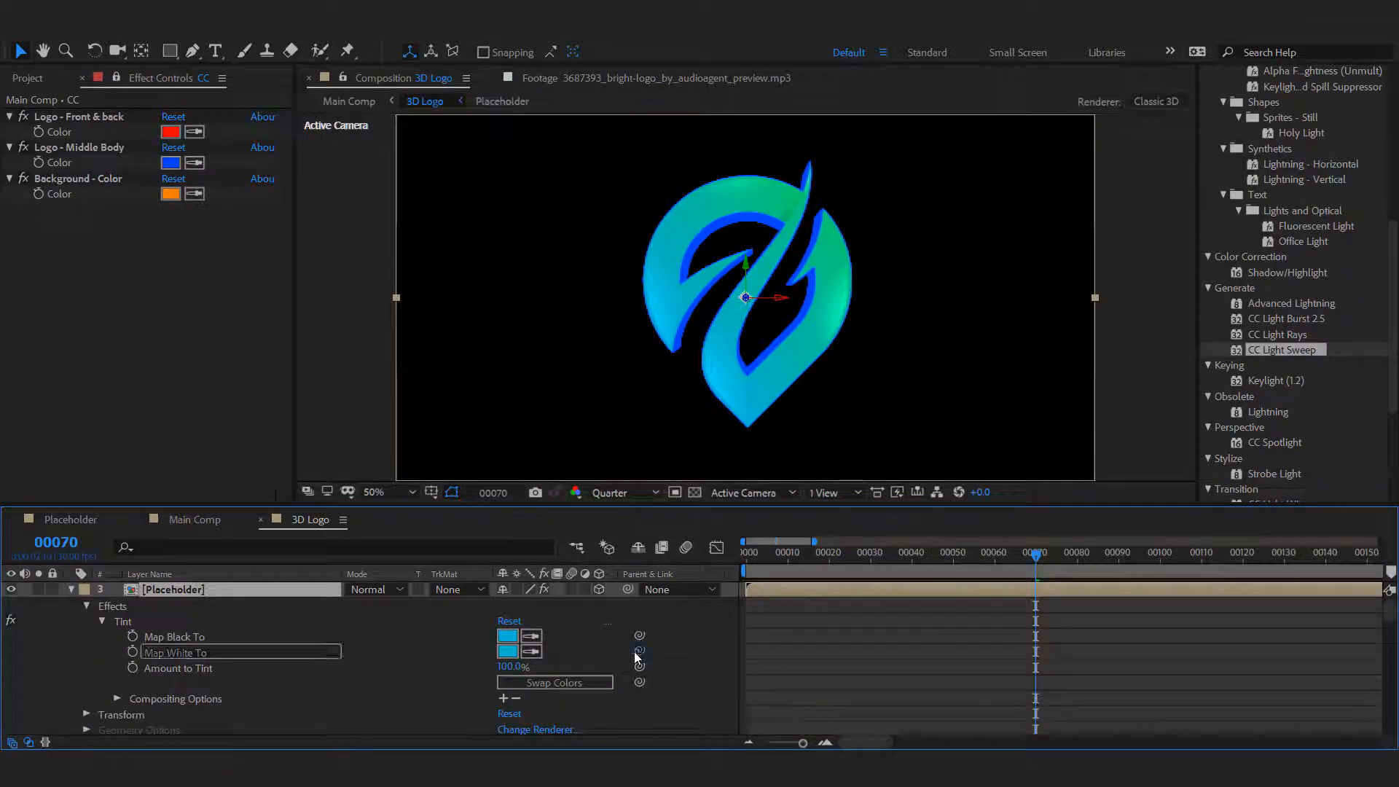
pyautogui.moveTo(640, 651); pyautogui.dragTo(183, 637)
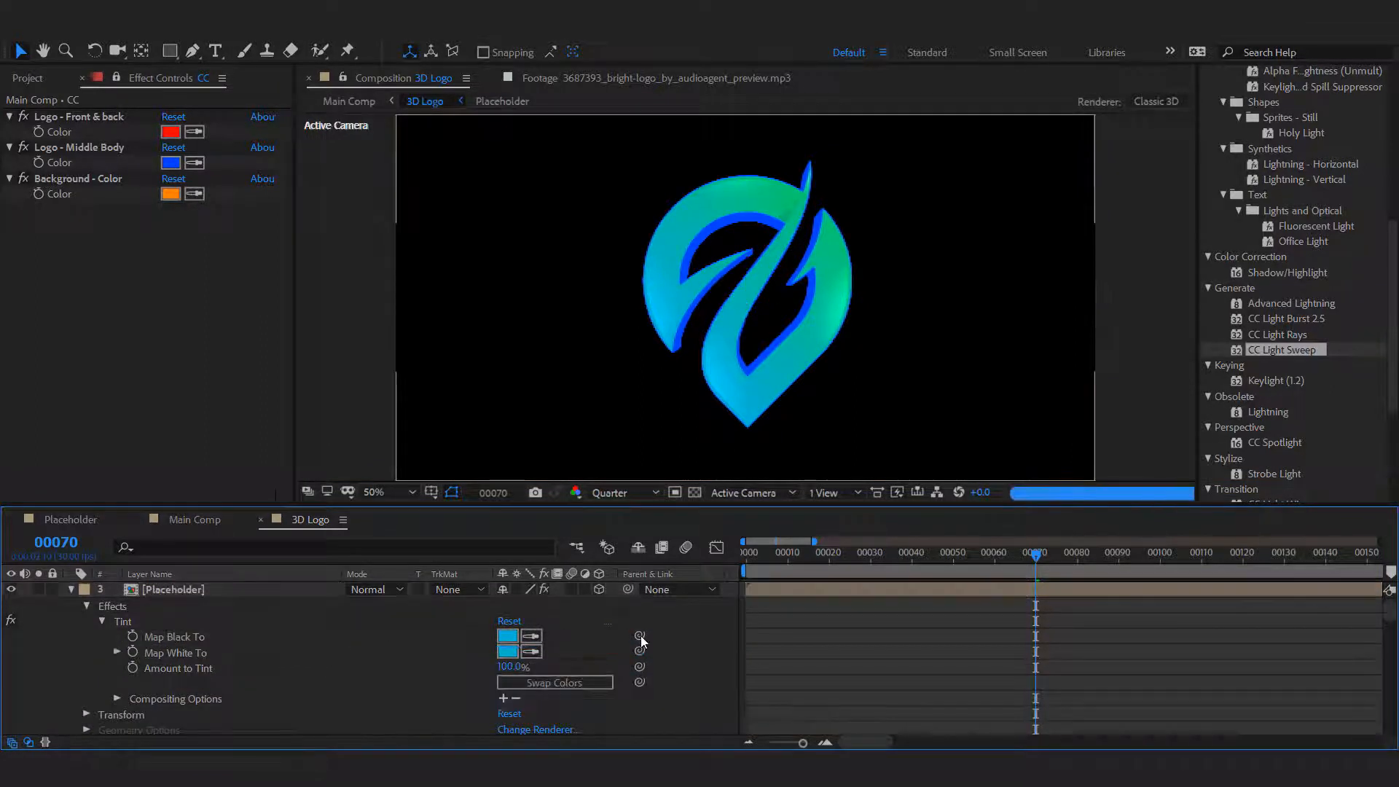
pyautogui.moveTo(641, 636); pyautogui.dragTo(64, 133)
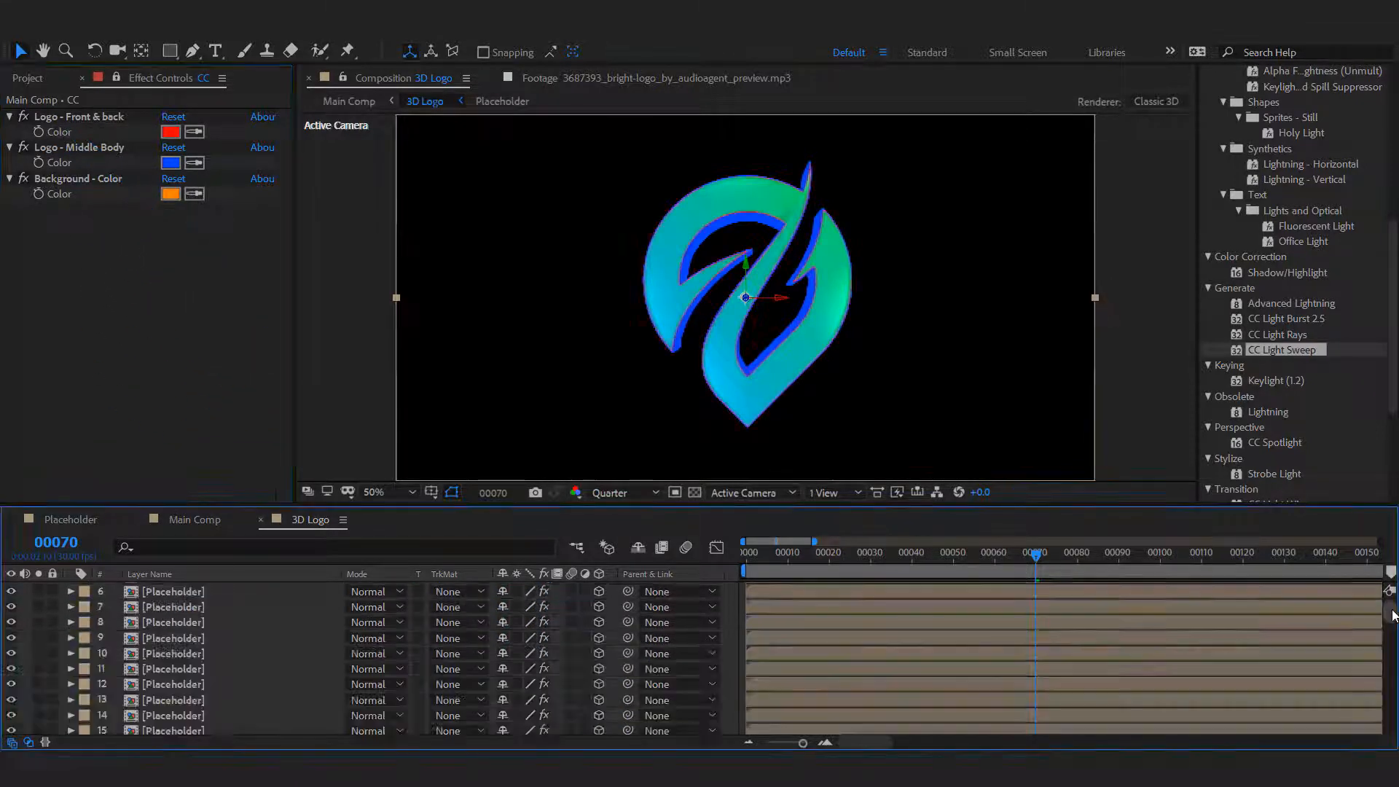
# On Placeholder layer 301, link Tint's Map White To to Map Black To, and Map Black To to the Logo - Front & back color.
pyautogui.click(194, 726)
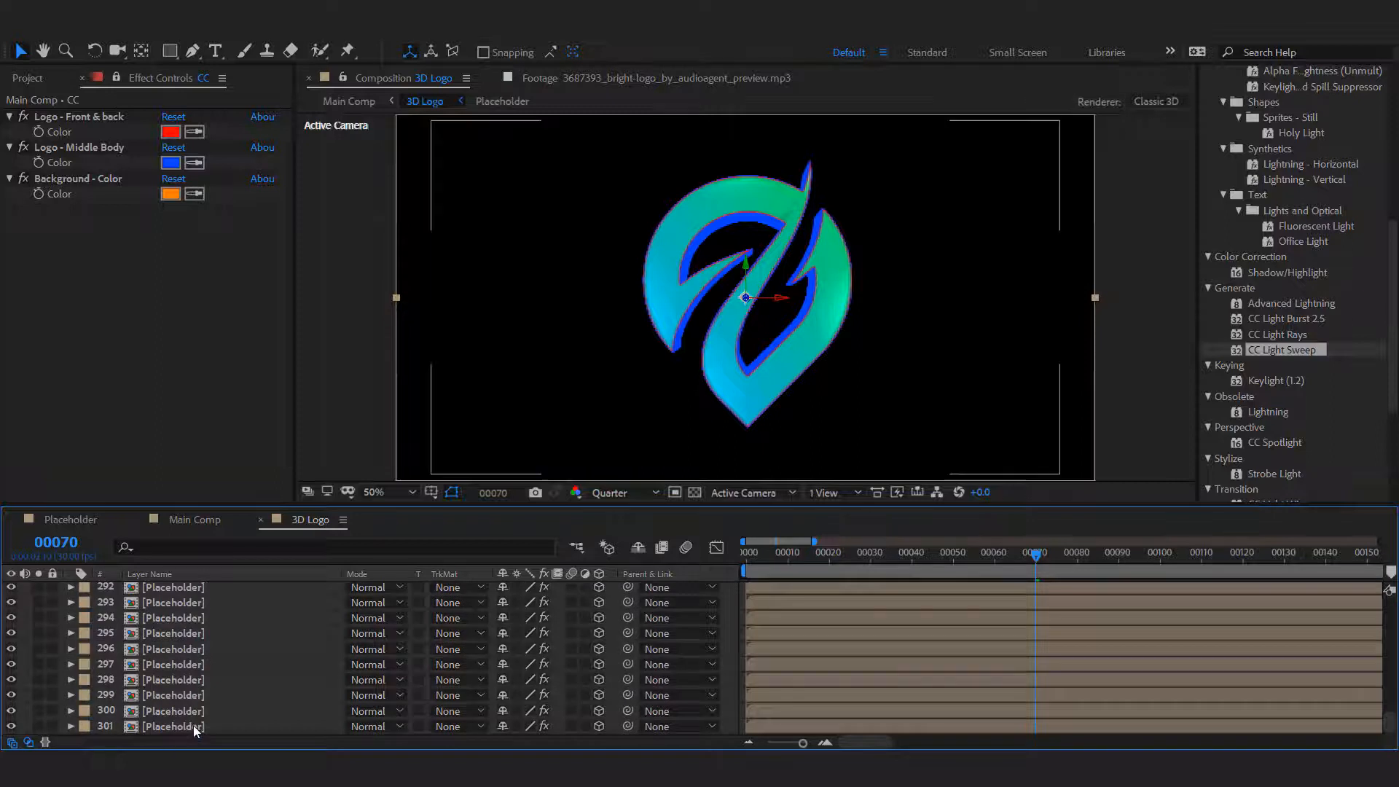
pyautogui.click(72, 726)
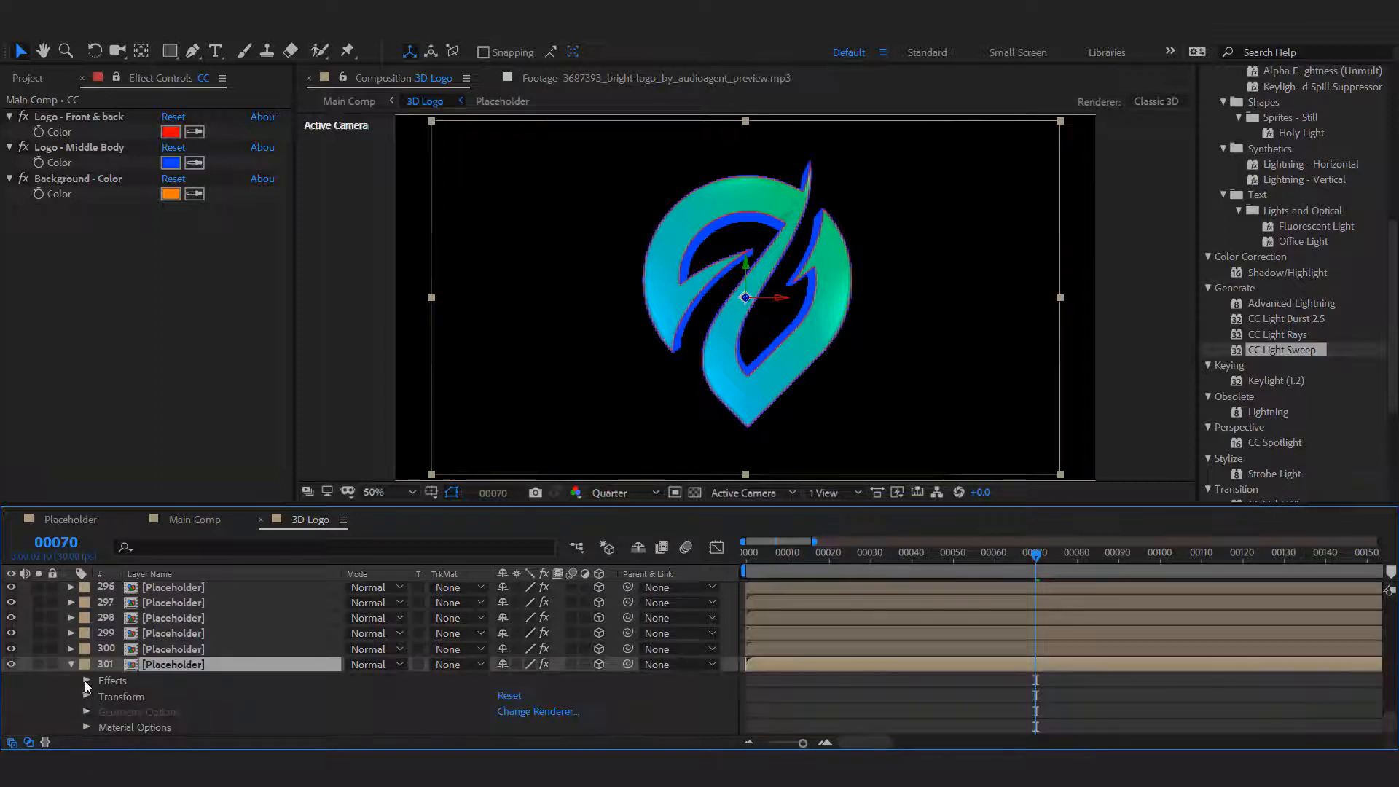
pyautogui.click(86, 681)
pyautogui.click(104, 697)
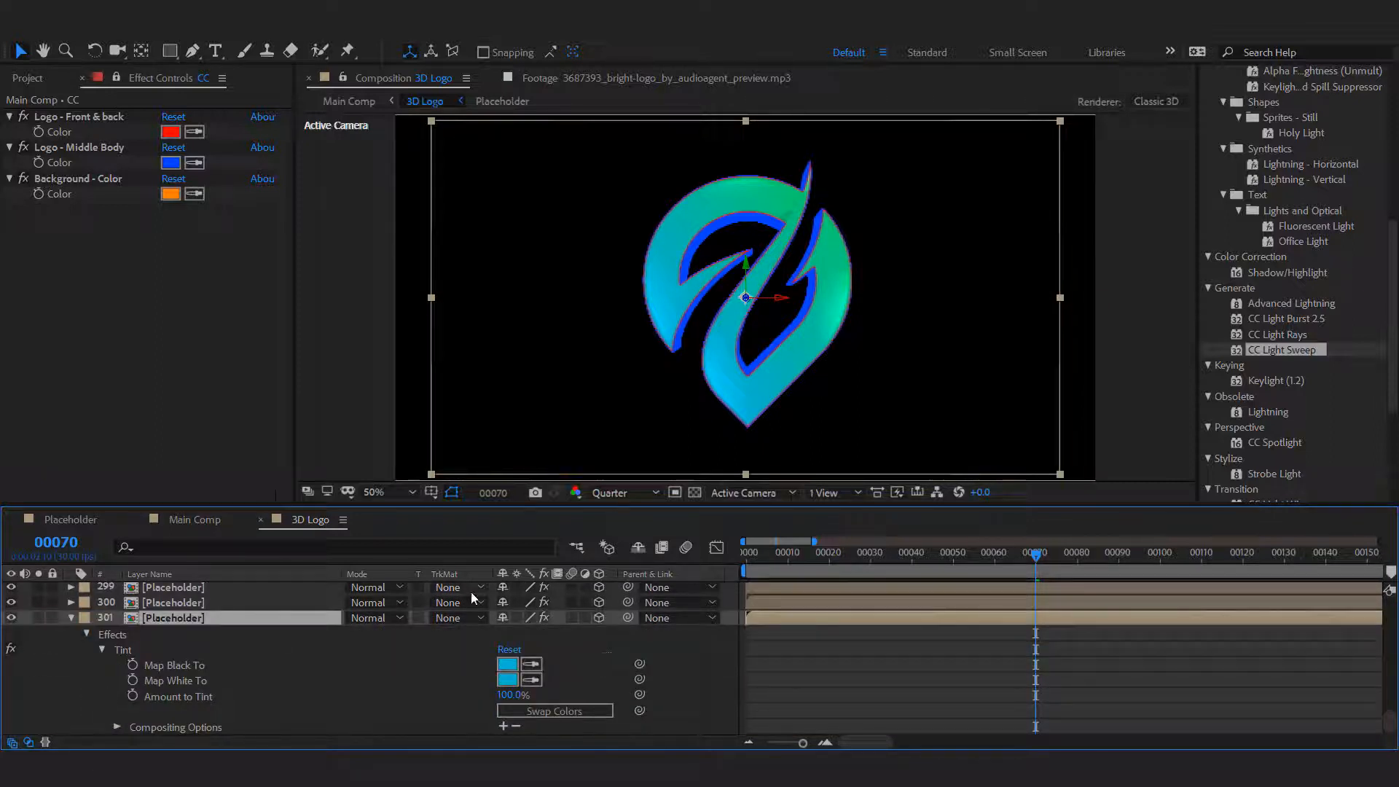
pyautogui.moveTo(639, 679); pyautogui.dragTo(208, 667)
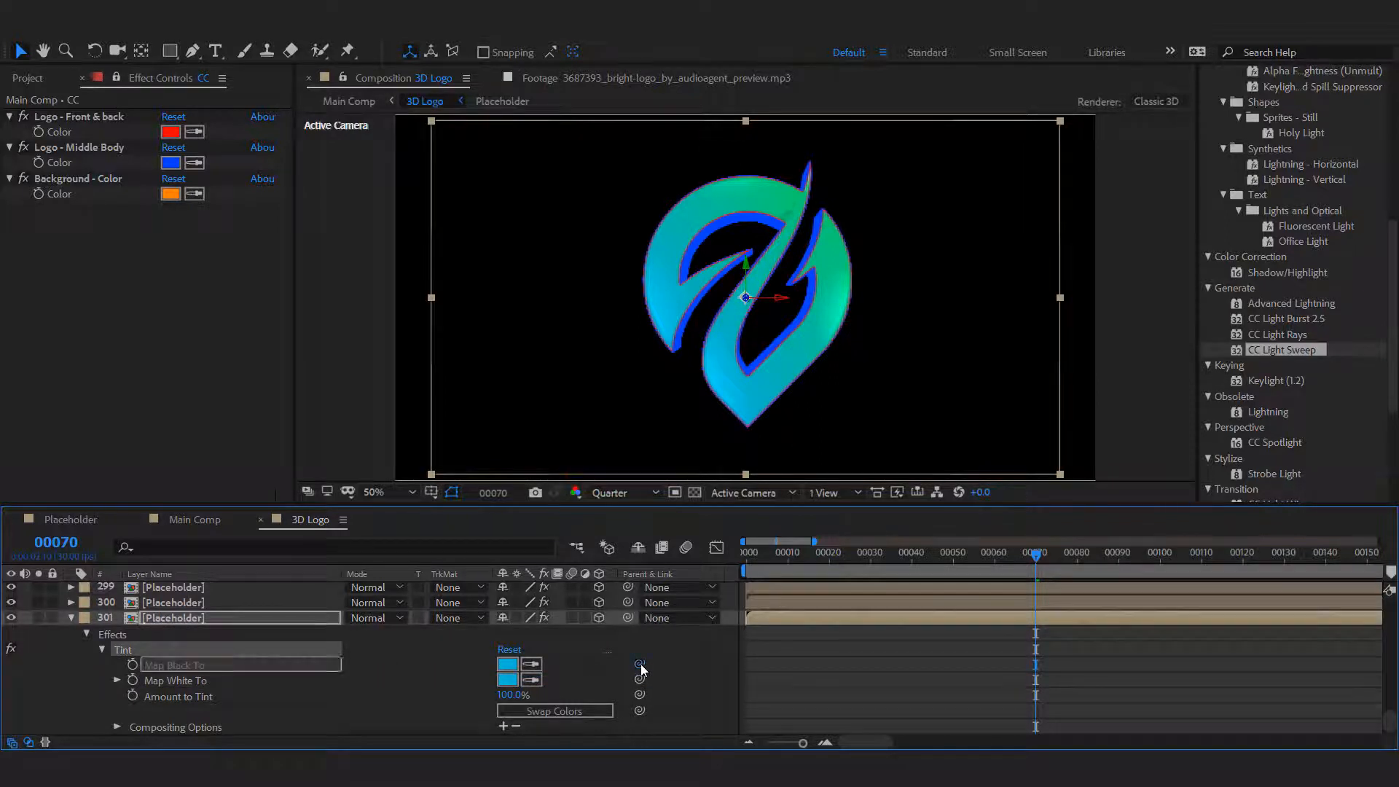
pyautogui.moveTo(641, 663); pyautogui.dragTo(87, 131)
# In the Background comp, link the background's Tint Map White To to Map Black To and that to Background - Color, then close the comp.
pyautogui.click(193, 519)
pyautogui.doubleClick(191, 684)
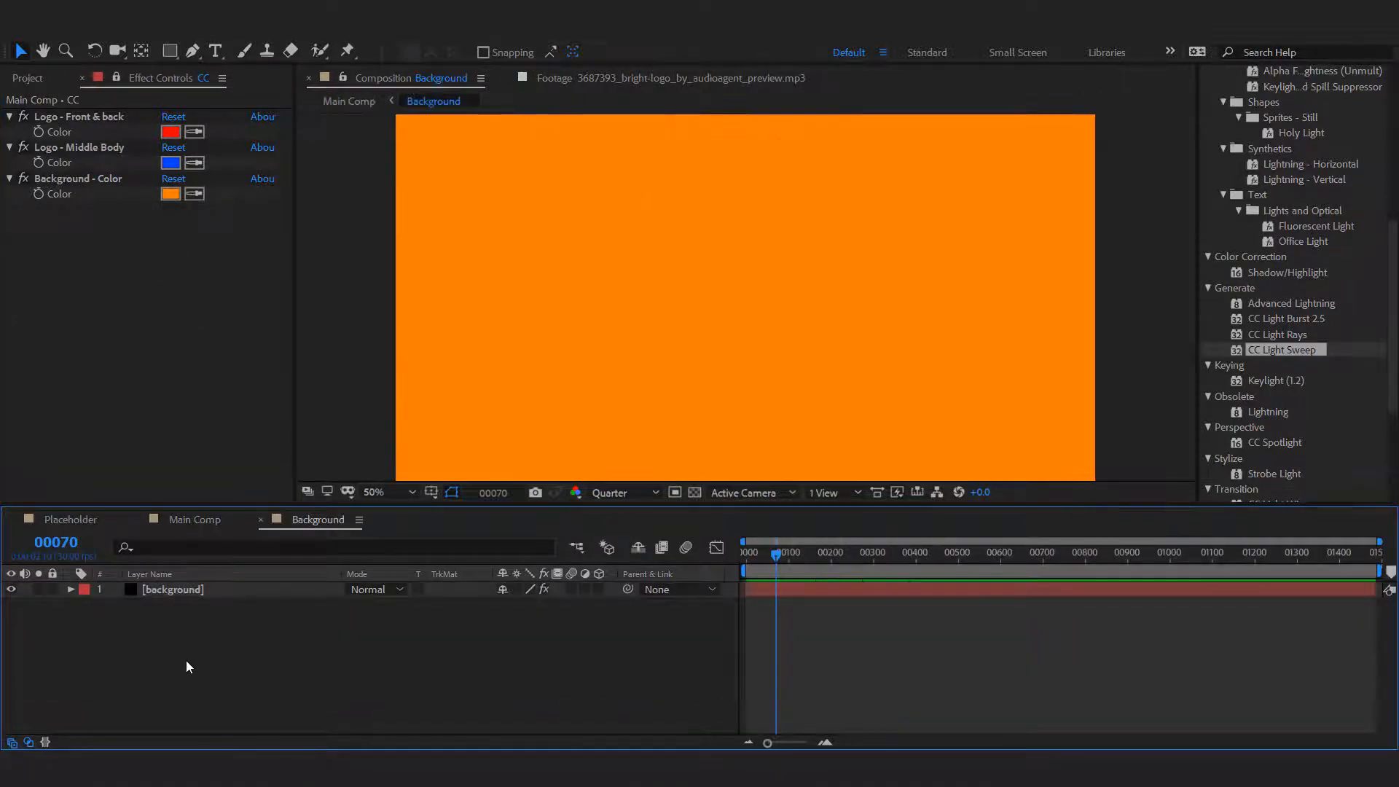
pyautogui.click(186, 591)
pyautogui.click(72, 589)
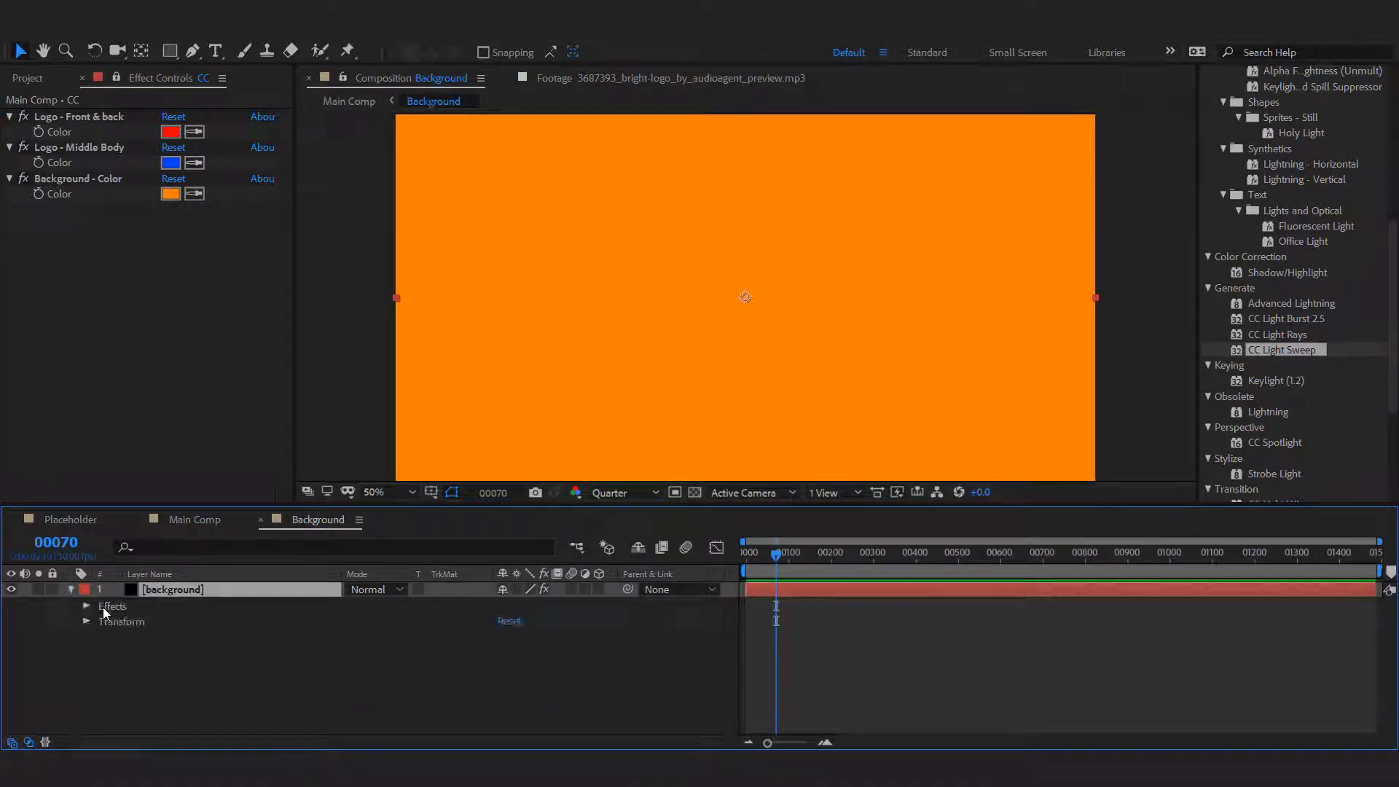
pyautogui.click(86, 606)
pyautogui.click(101, 622)
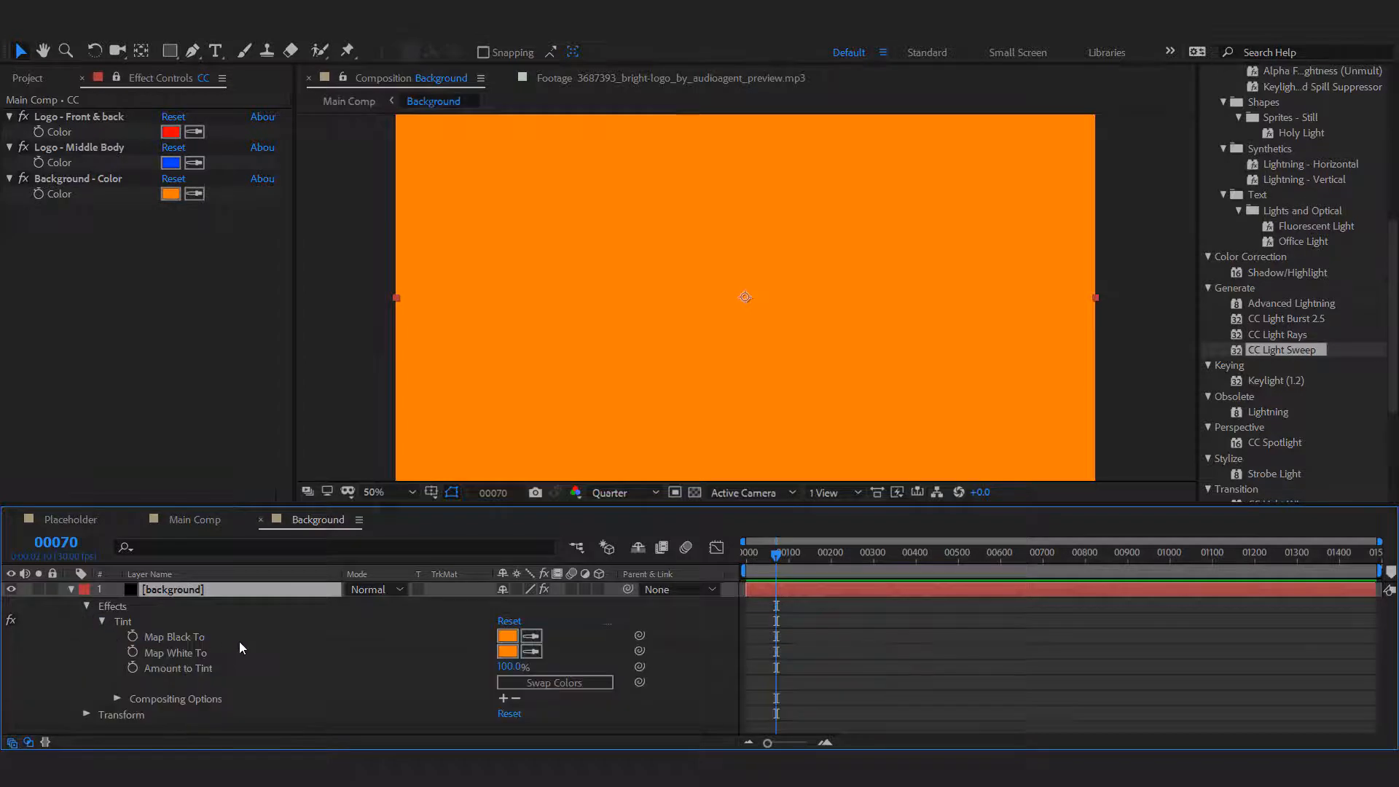
pyautogui.moveTo(640, 651); pyautogui.dragTo(211, 642)
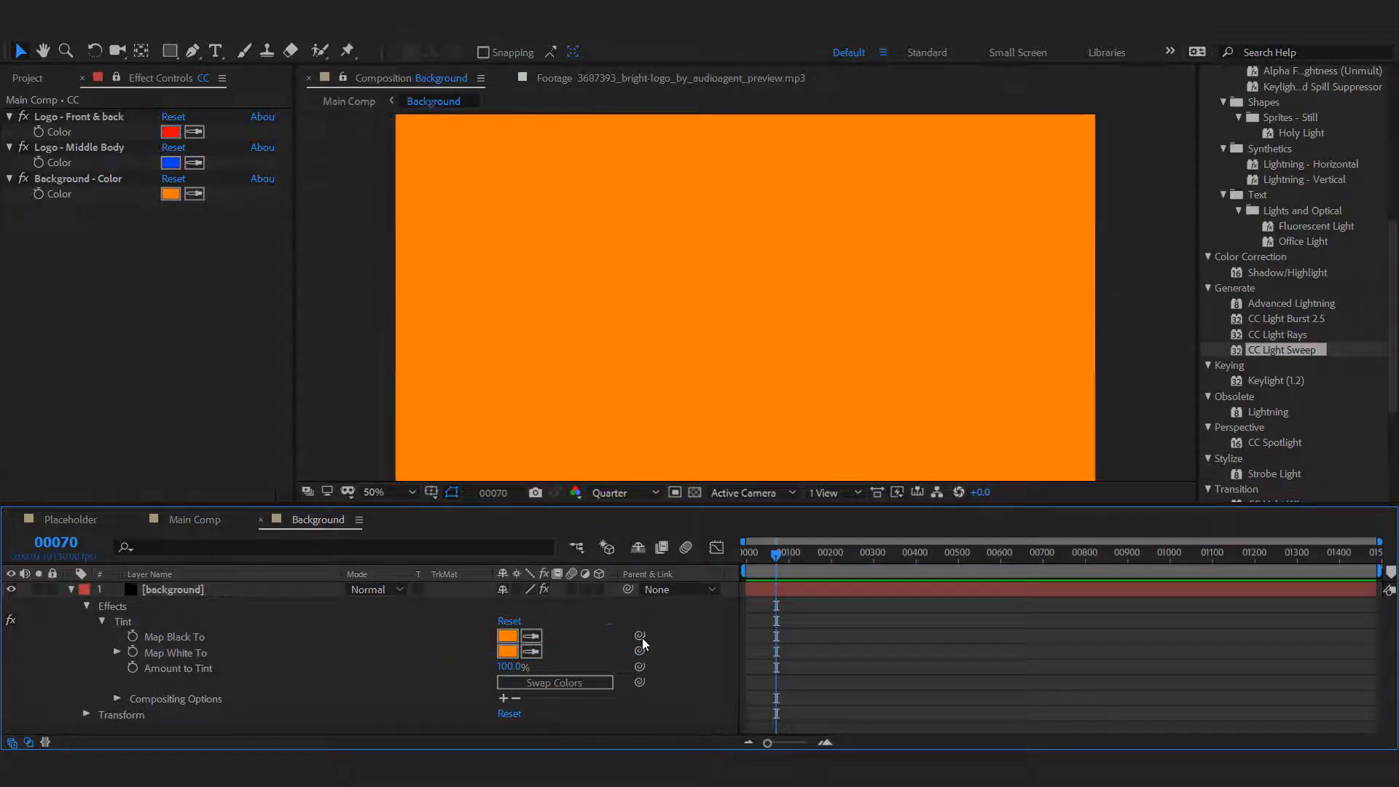
pyautogui.moveTo(641, 636); pyautogui.dragTo(60, 197)
pyautogui.click(316, 662)
pyautogui.press('u')
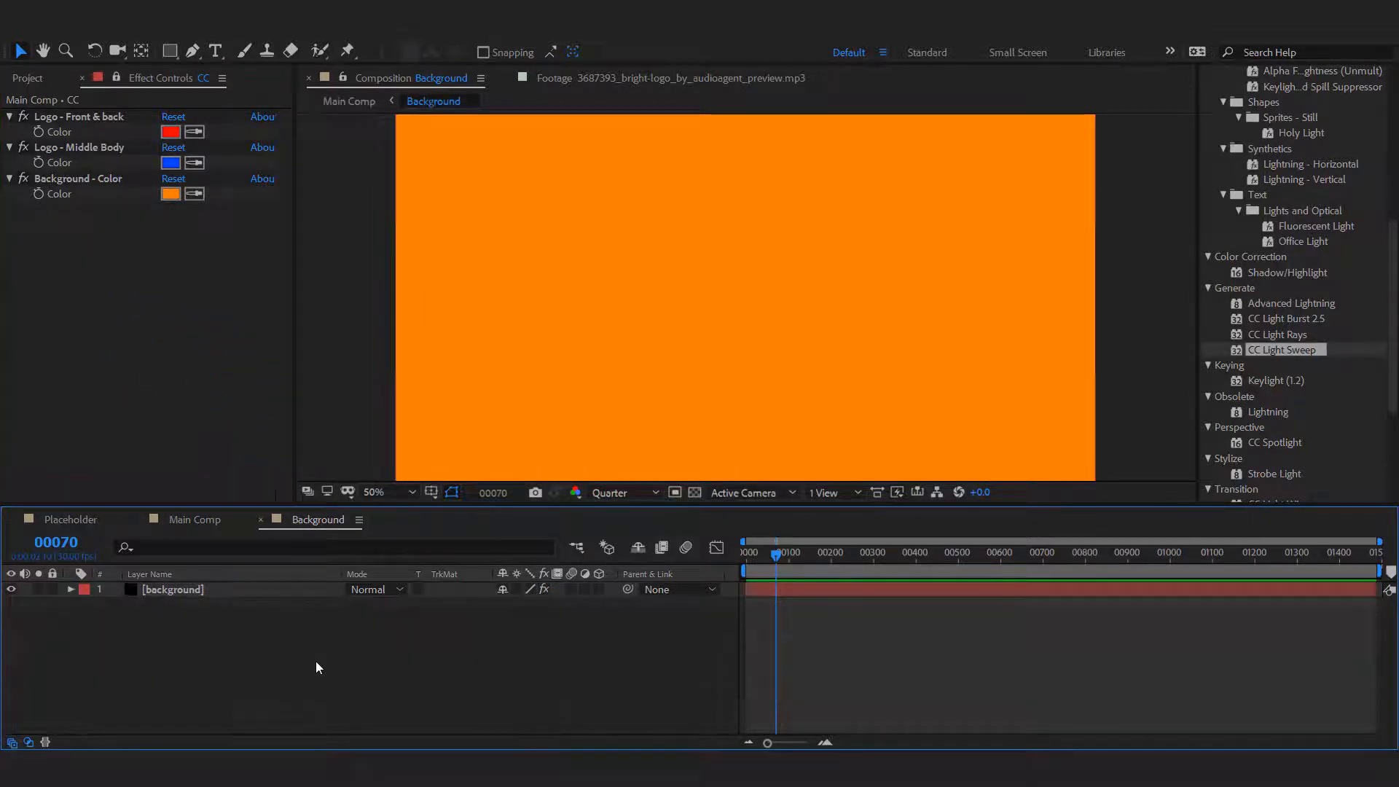
pyautogui.click(261, 519)
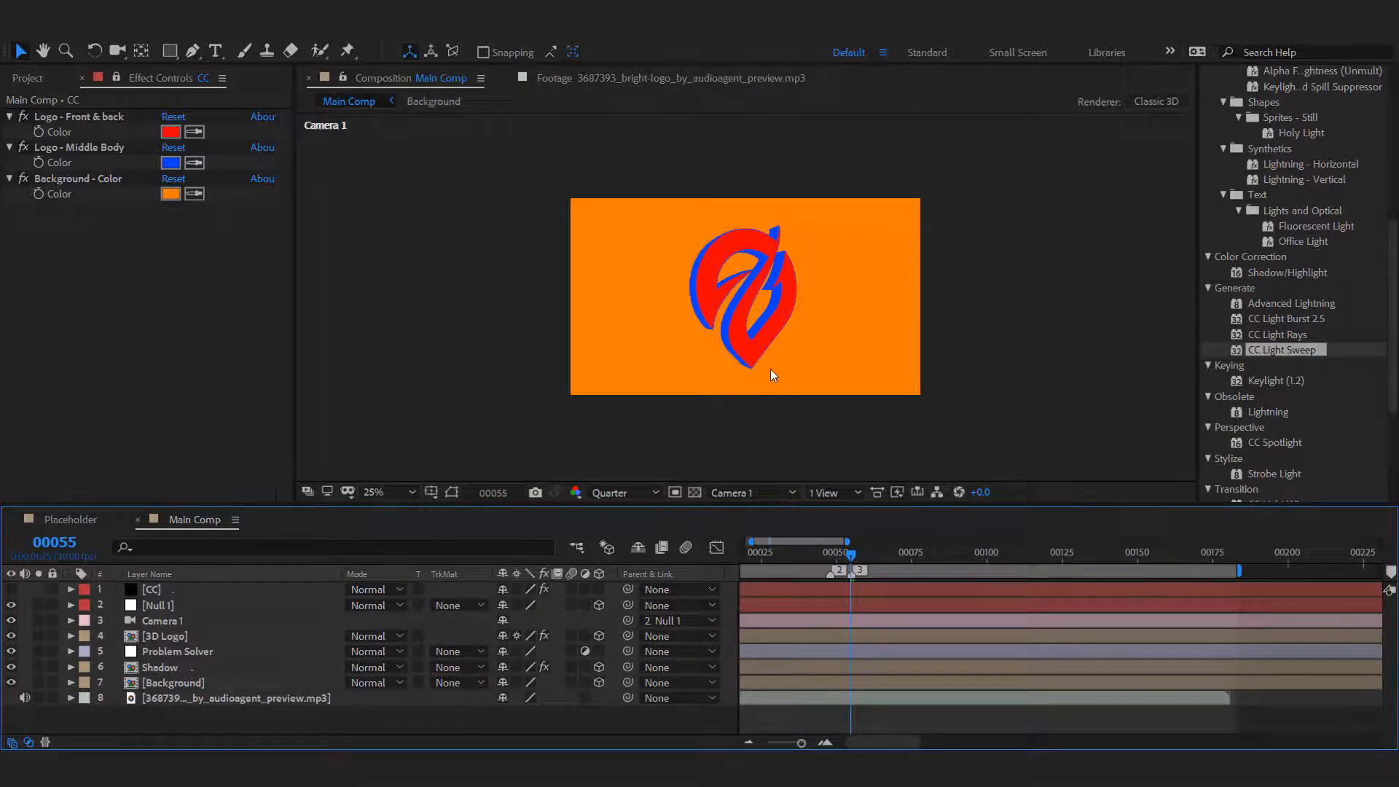
# Fit the Main Comp view and preview the animation with the linked logo and background colors.
pyautogui.click(1139, 392)
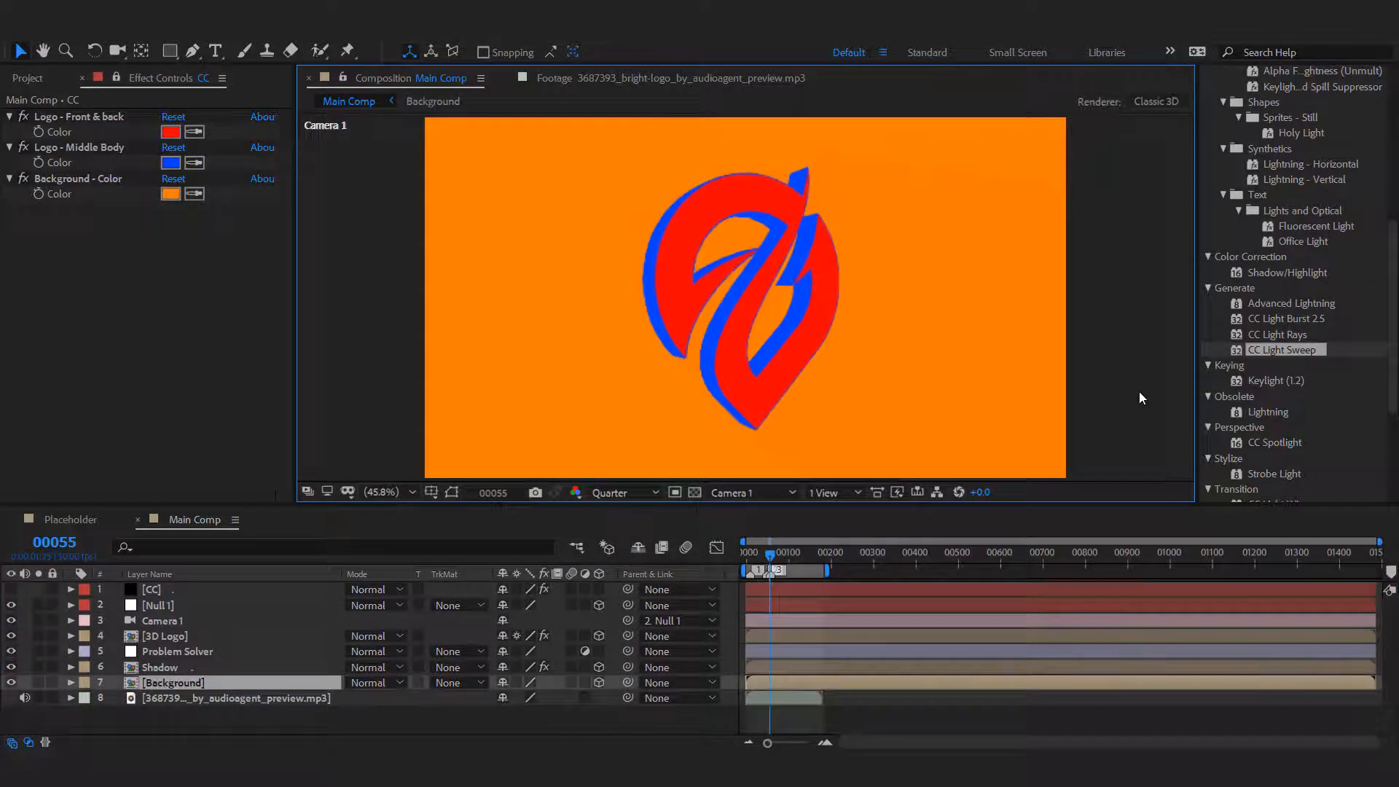
pyautogui.press('space')
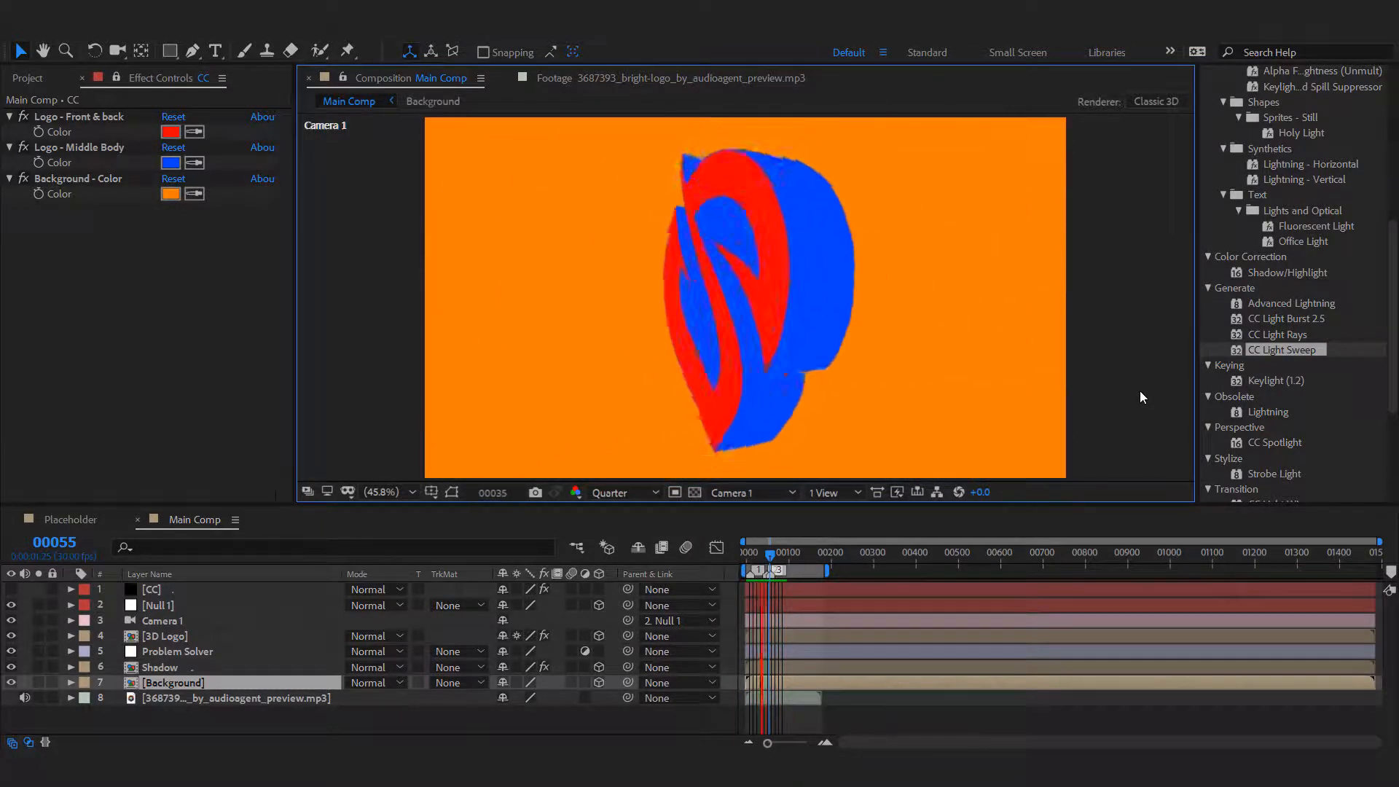
pyautogui.click(629, 720)
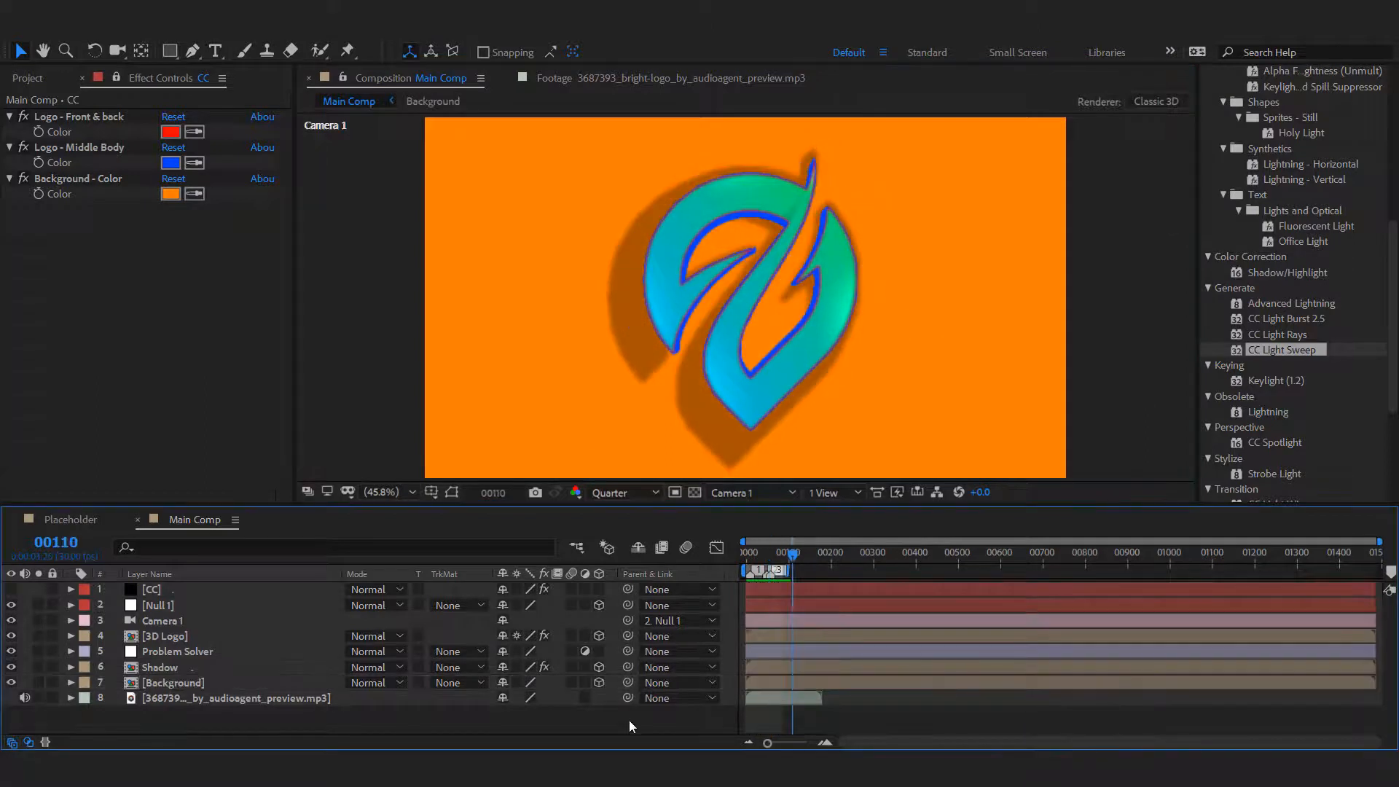
pyautogui.click(167, 164)
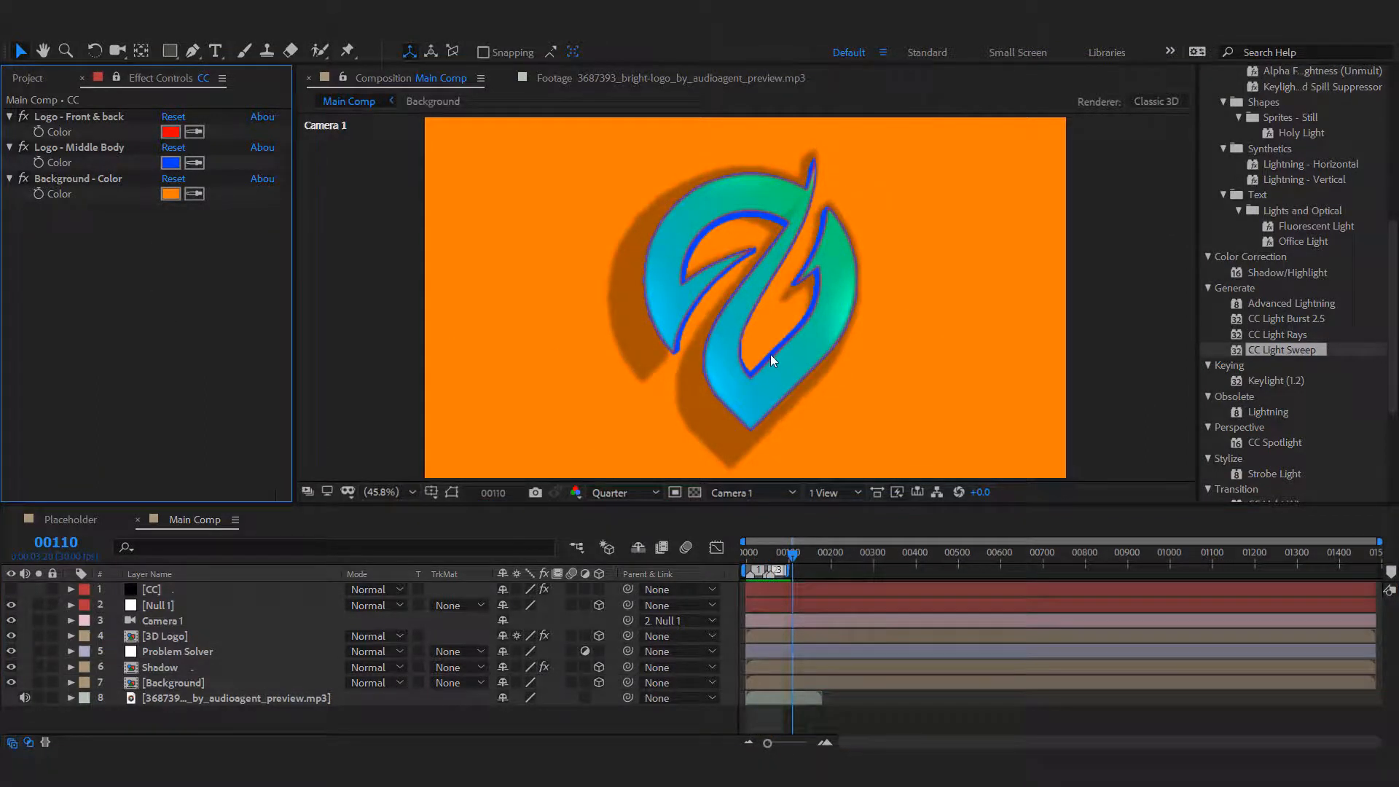
# Add color keyframes at frame 56 for the CC layer's Logo - Front & back and Logo - Middle Body controls.
pyautogui.click(71, 589)
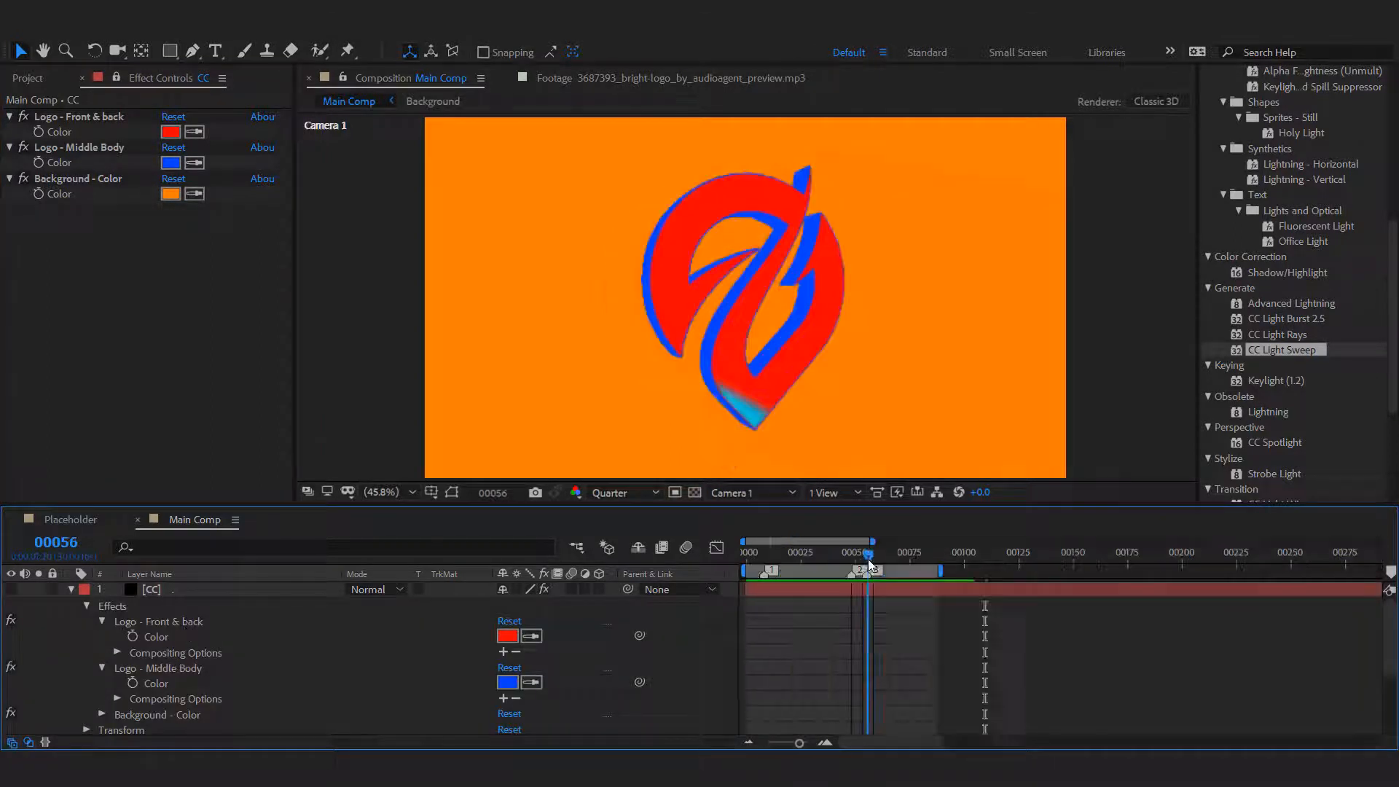
pyautogui.click(134, 637)
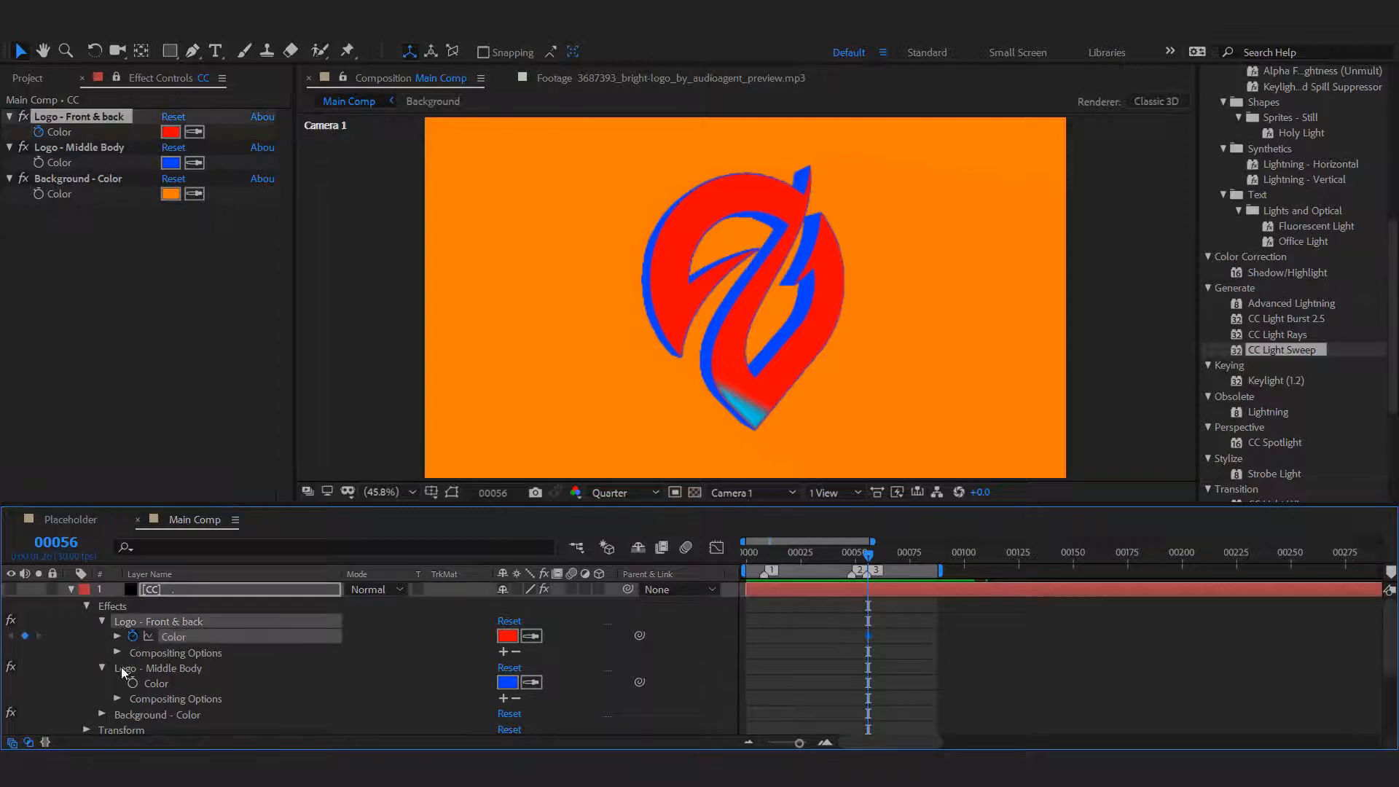
pyautogui.click(132, 684)
# At frame 66, sample the logo's cyan into Logo - Front & back and match Logo - Middle Body to that color.
pyautogui.moveTo(873, 552); pyautogui.dragTo(897, 554)
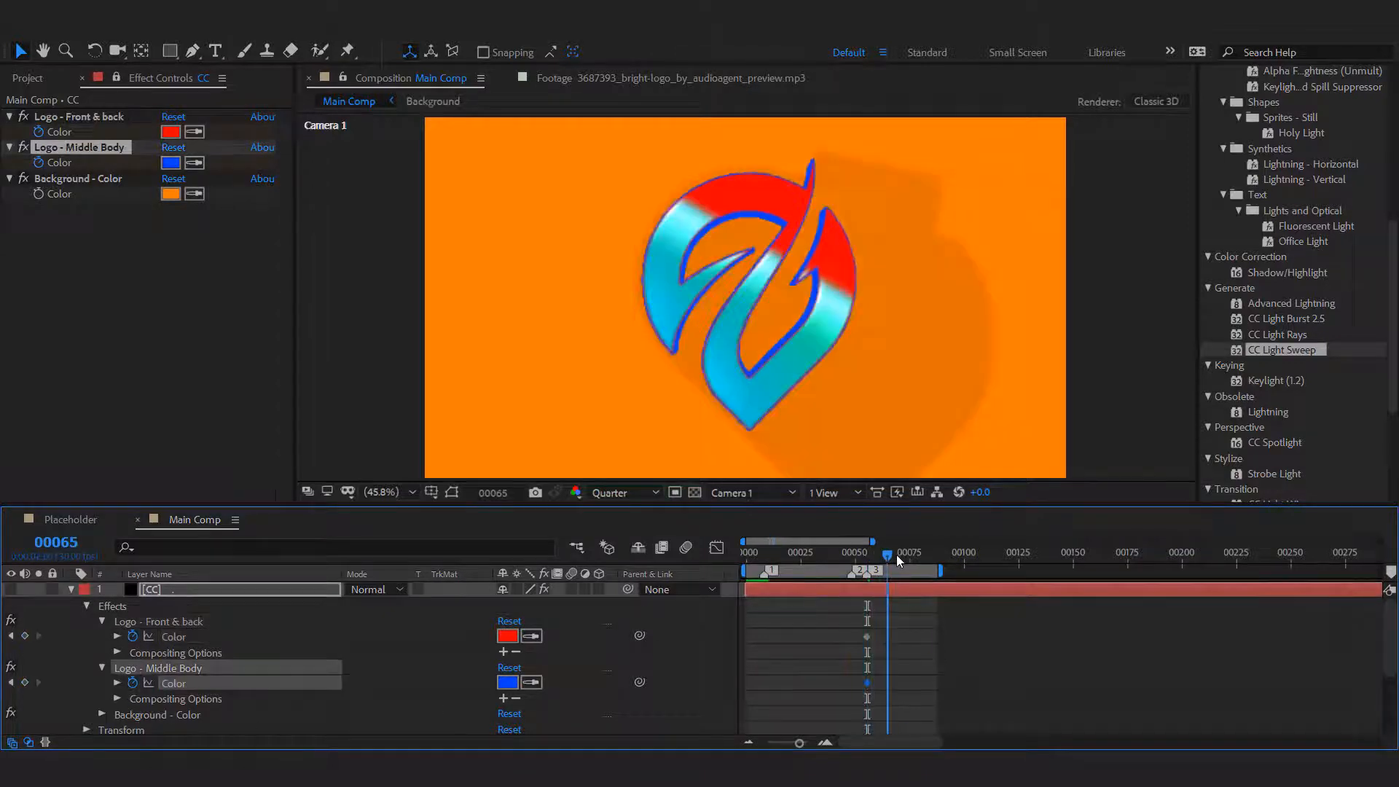
pyautogui.click(530, 636)
pyautogui.click(528, 637)
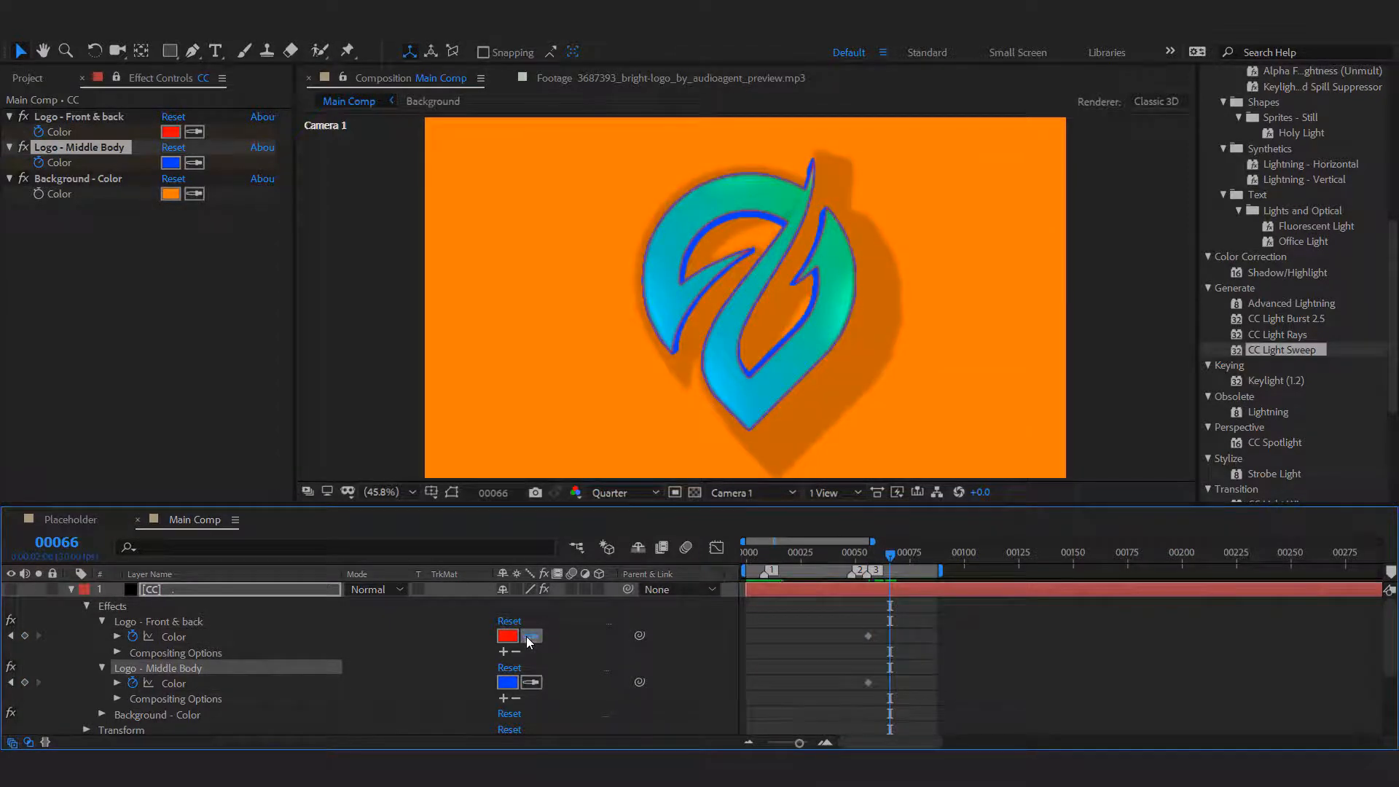
pyautogui.click(673, 298)
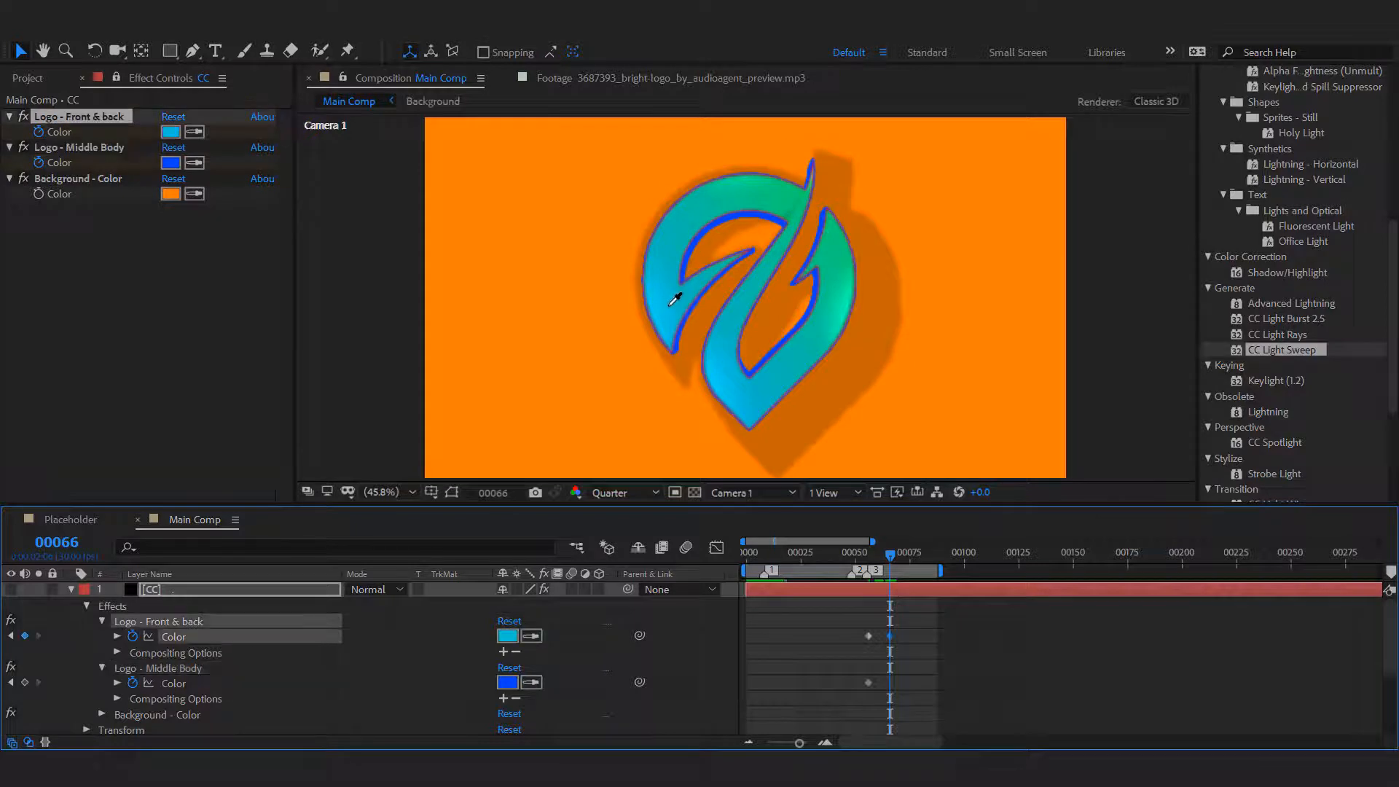
pyautogui.click(532, 682)
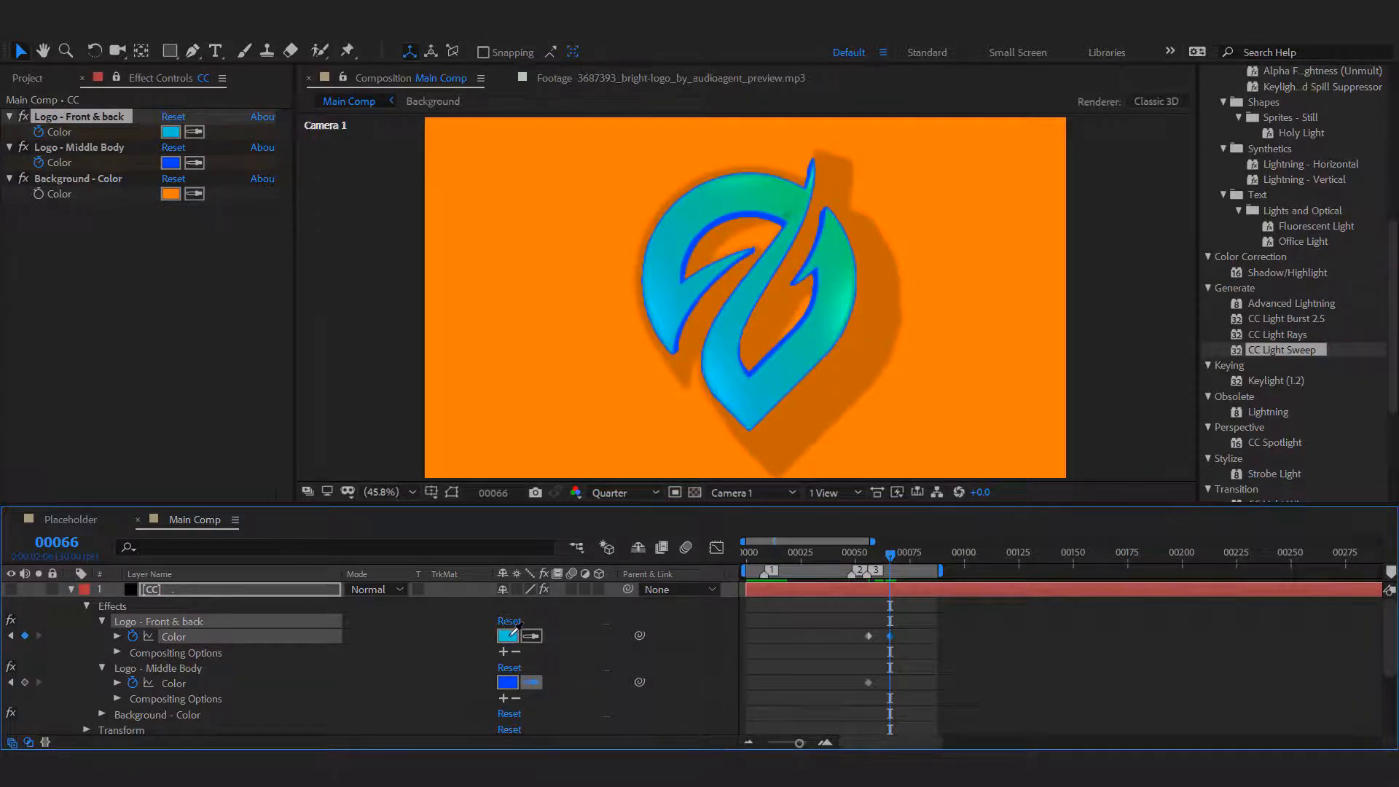
pyautogui.click(507, 641)
# Set both the Logo - Front & back and Logo - Middle Body colors to dark teal 008E9B at frame 66 and preview the animation.
pyautogui.click(508, 636)
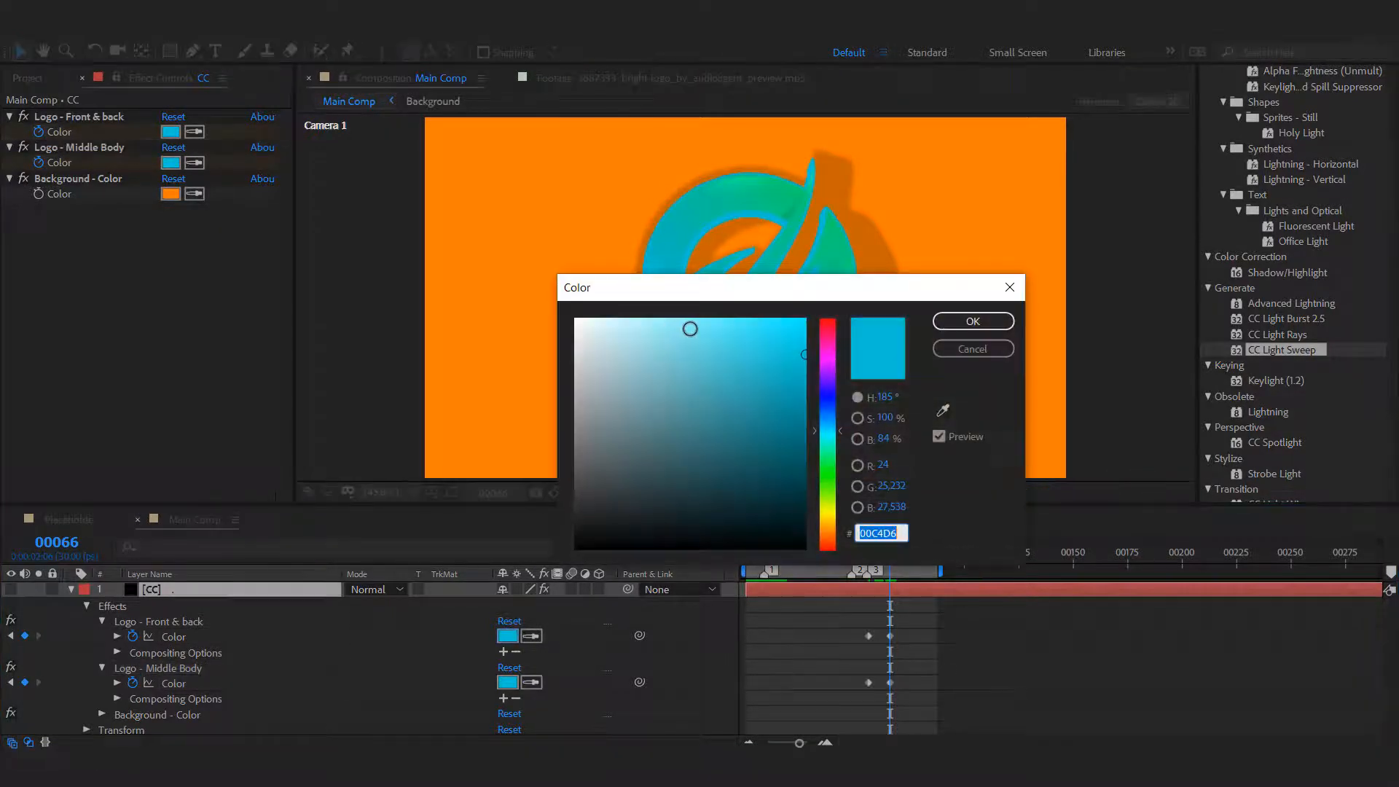
pyautogui.moveTo(810, 384); pyautogui.dragTo(810, 408)
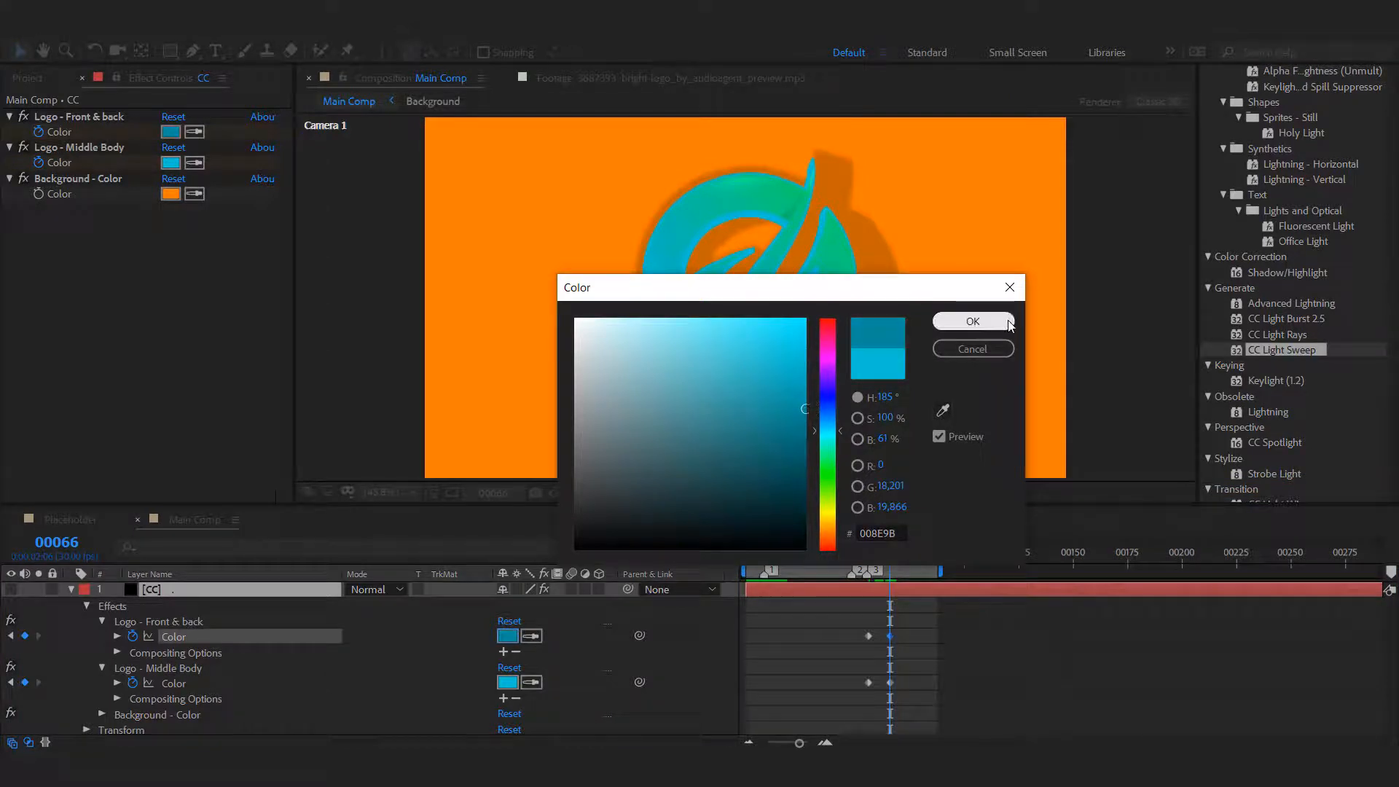
pyautogui.click(973, 320)
pyautogui.click(533, 688)
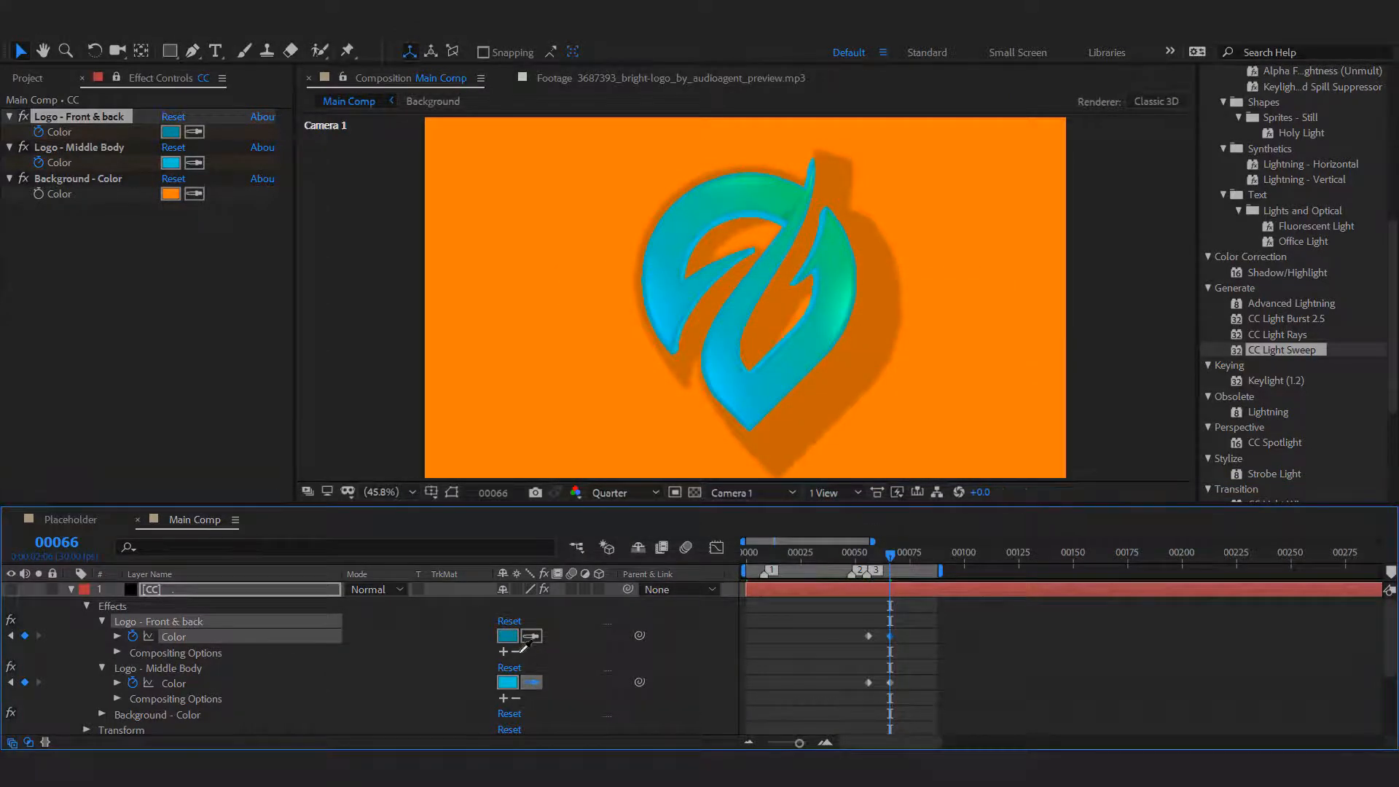
pyautogui.click(512, 637)
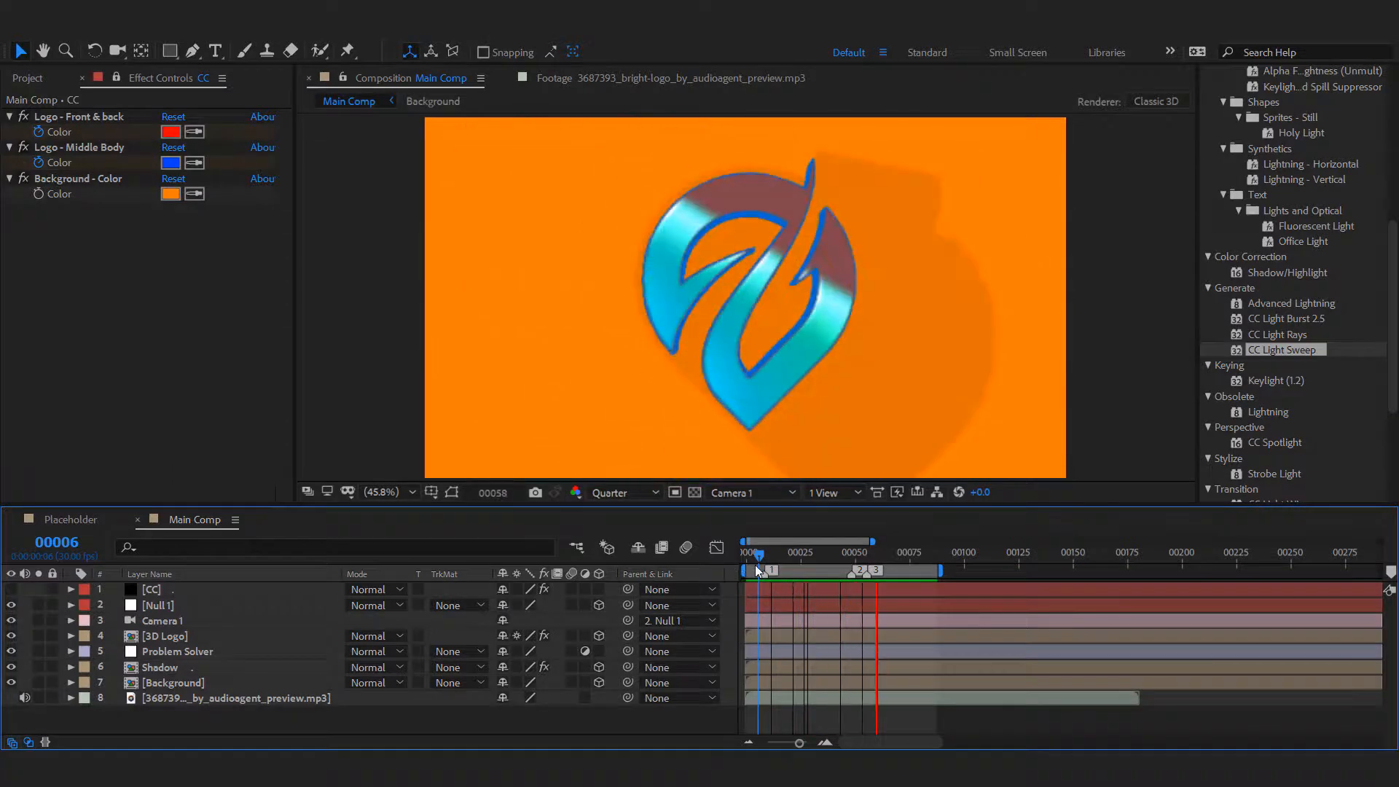
pyautogui.press('space')
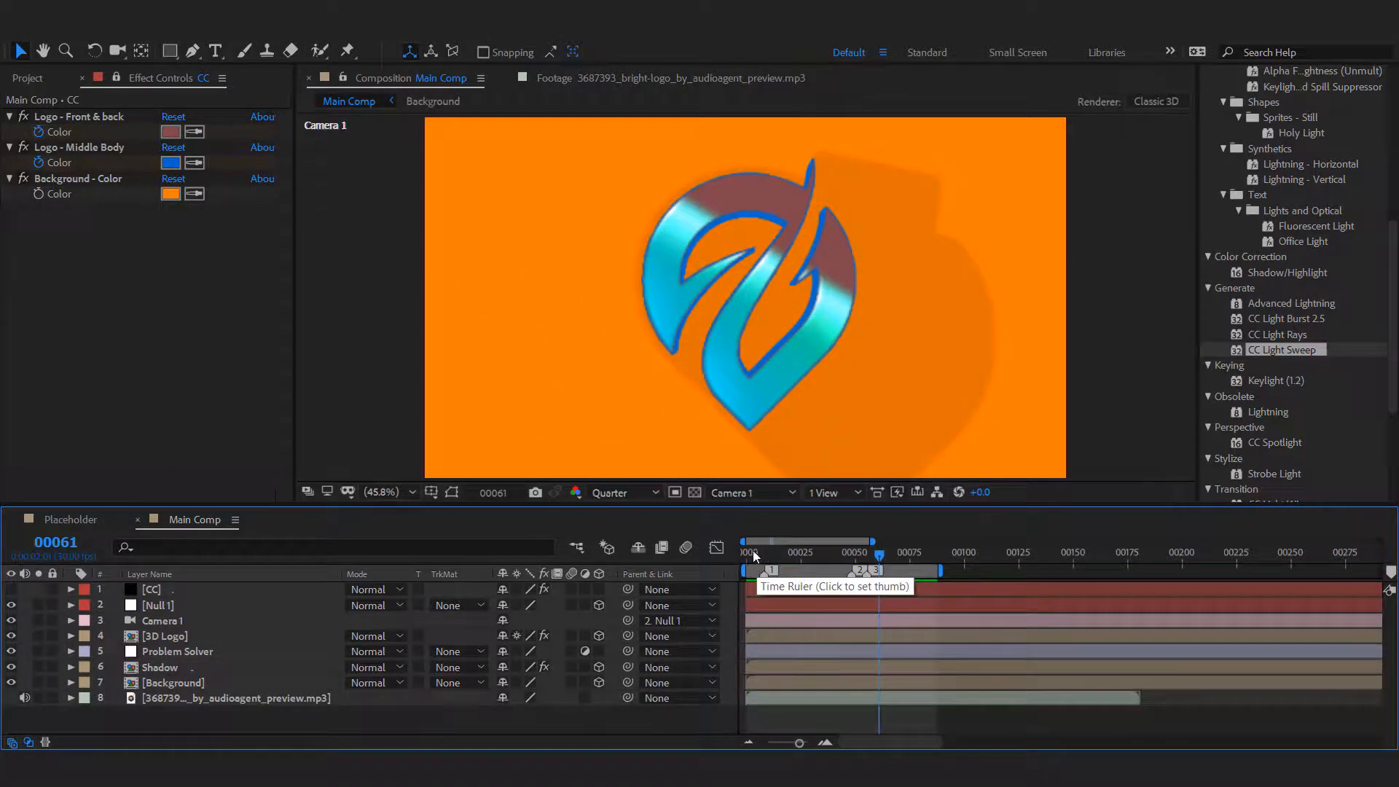
# Set the Main Comp composition's frame rate to 60 frames per second.
pyautogui.rightClick(174, 520)
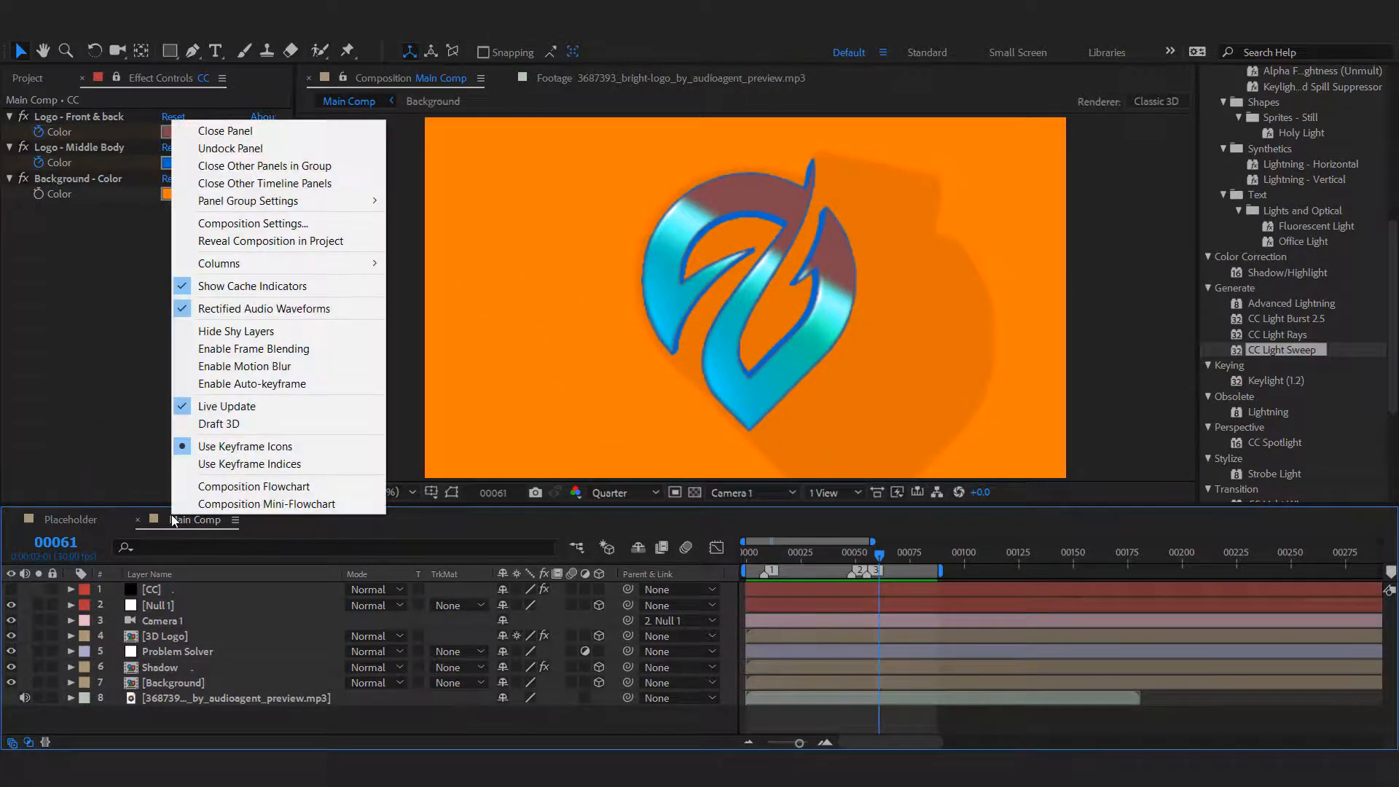
pyautogui.click(282, 224)
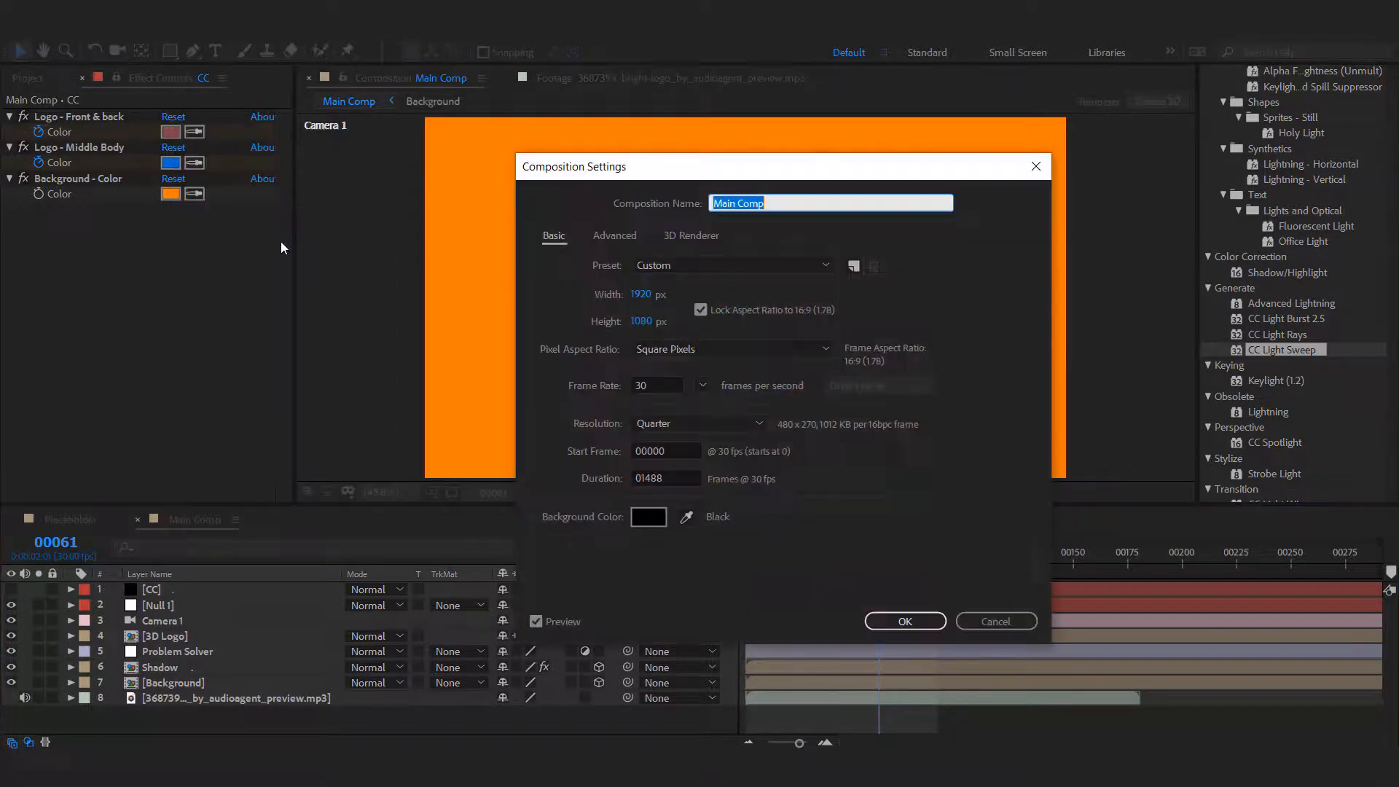
pyautogui.click(668, 385)
pyautogui.click(702, 386)
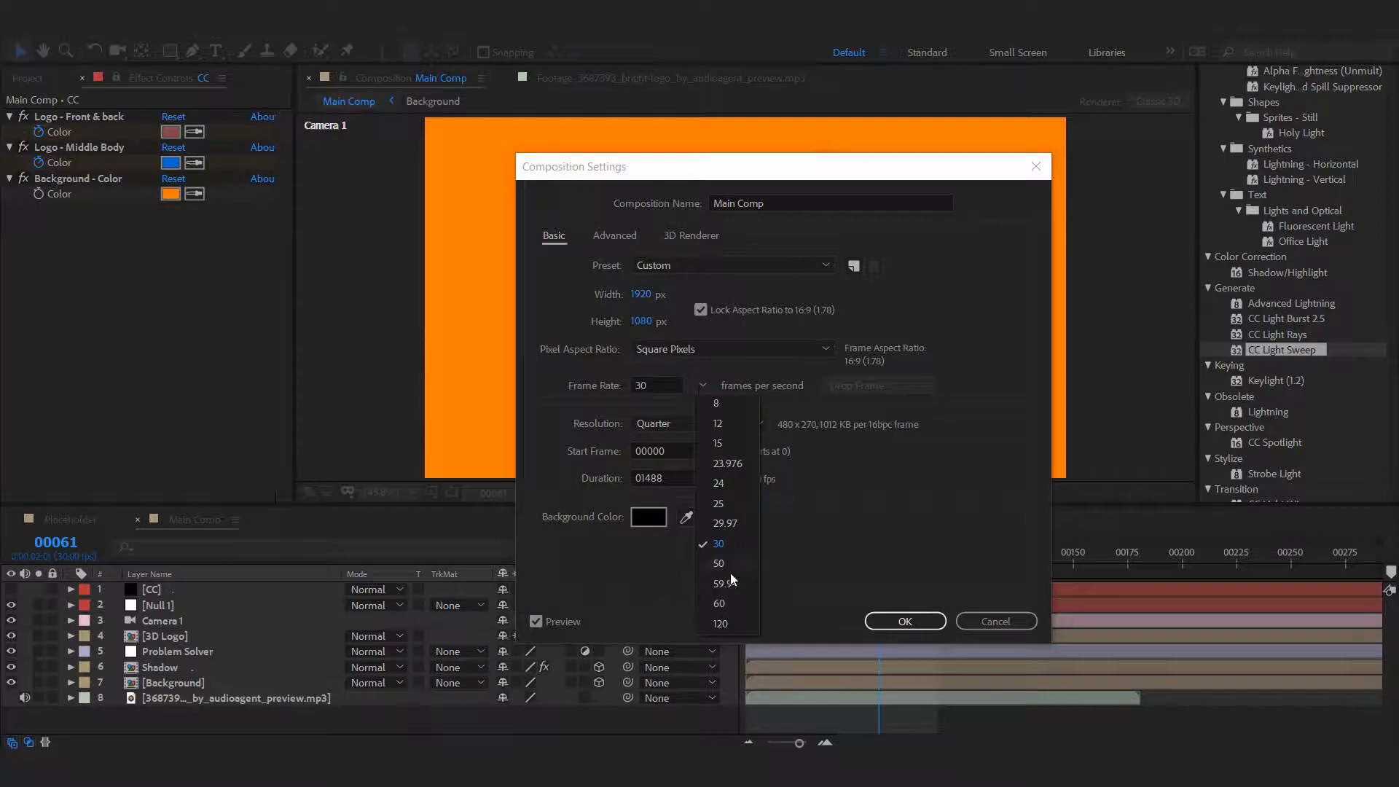
pyautogui.click(724, 603)
pyautogui.press('Return')
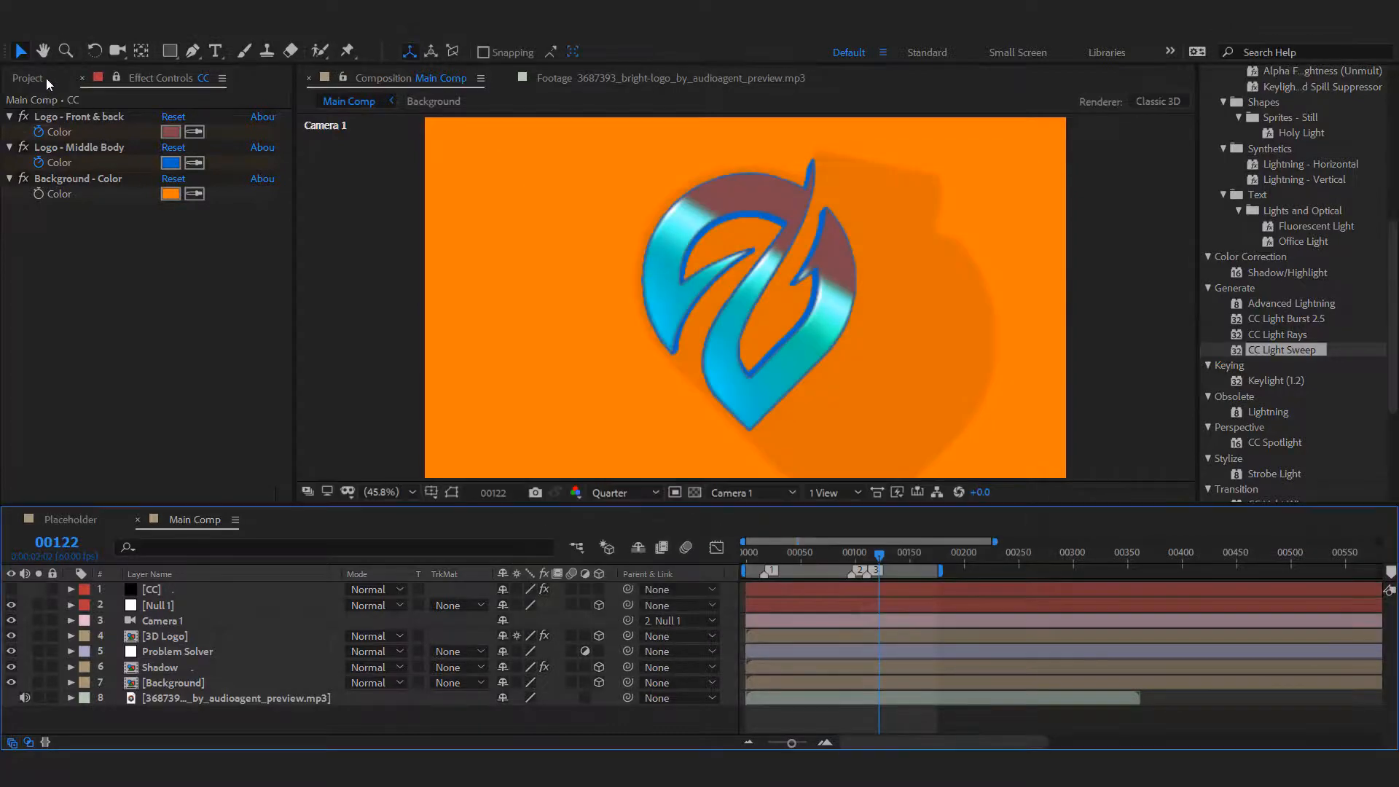
# Set the 3D Logo composition's frame rate to 60 frames per second.
pyautogui.click(42, 80)
pyautogui.rightClick(66, 260)
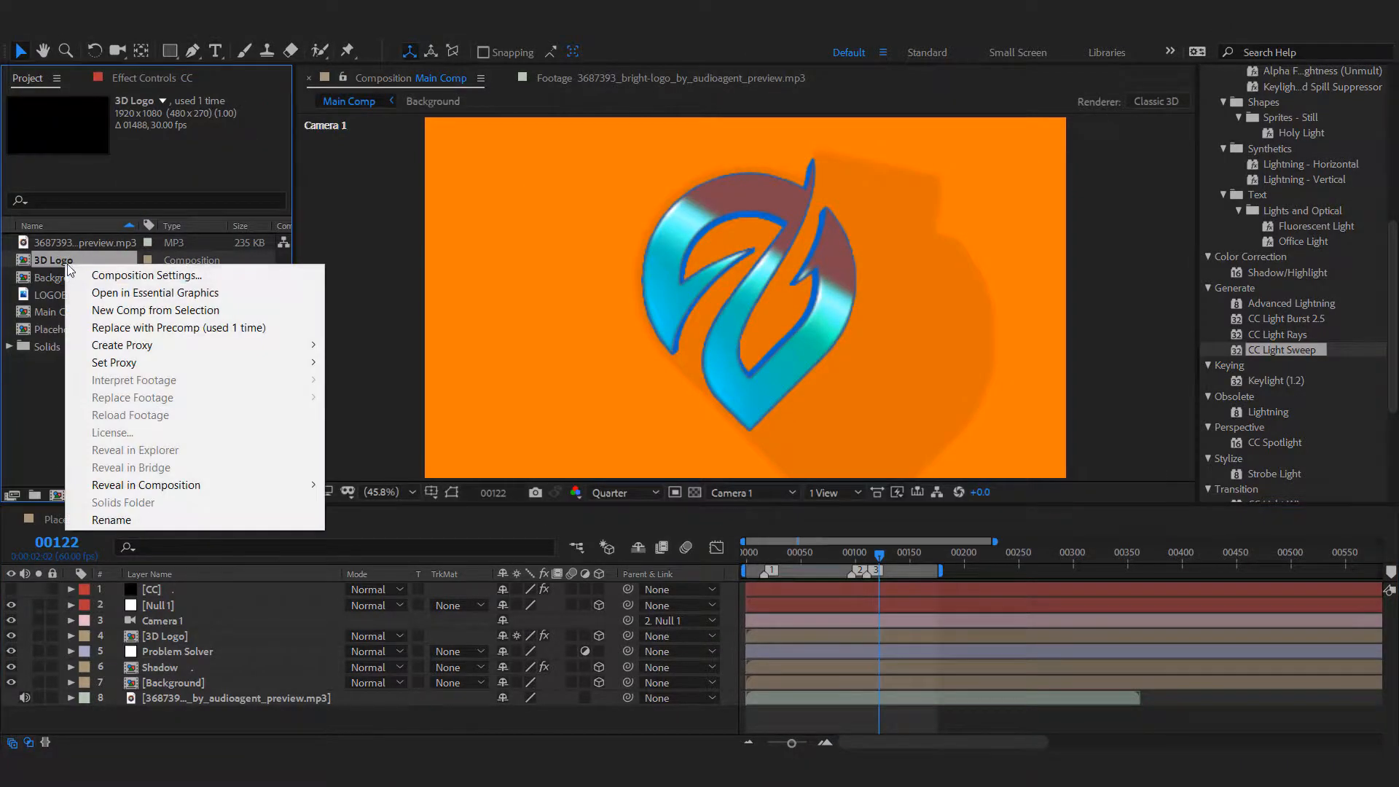
pyautogui.click(78, 269)
pyautogui.click(703, 387)
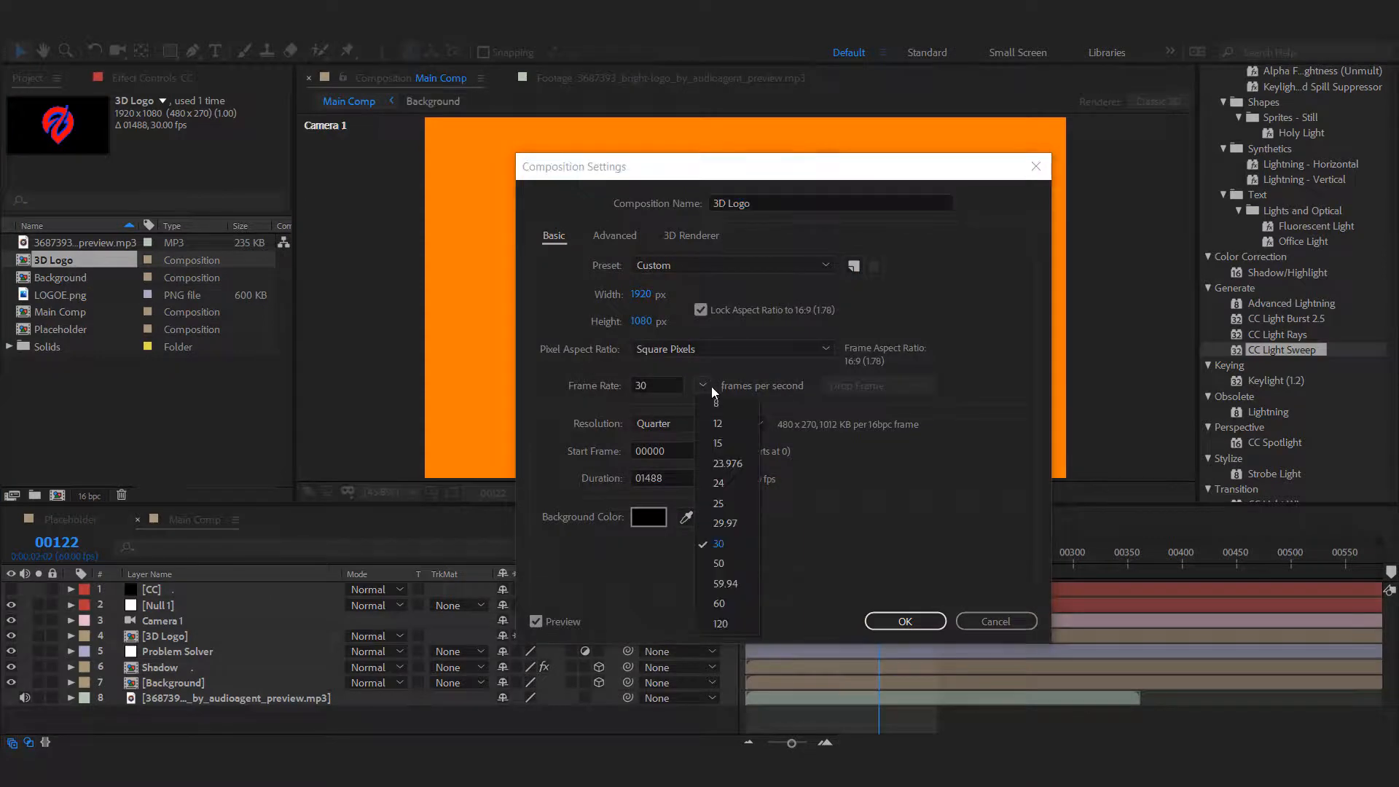
pyautogui.click(724, 602)
pyautogui.click(906, 621)
# Set the Background composition's frame rate to 60 frames per second.
pyautogui.click(66, 272)
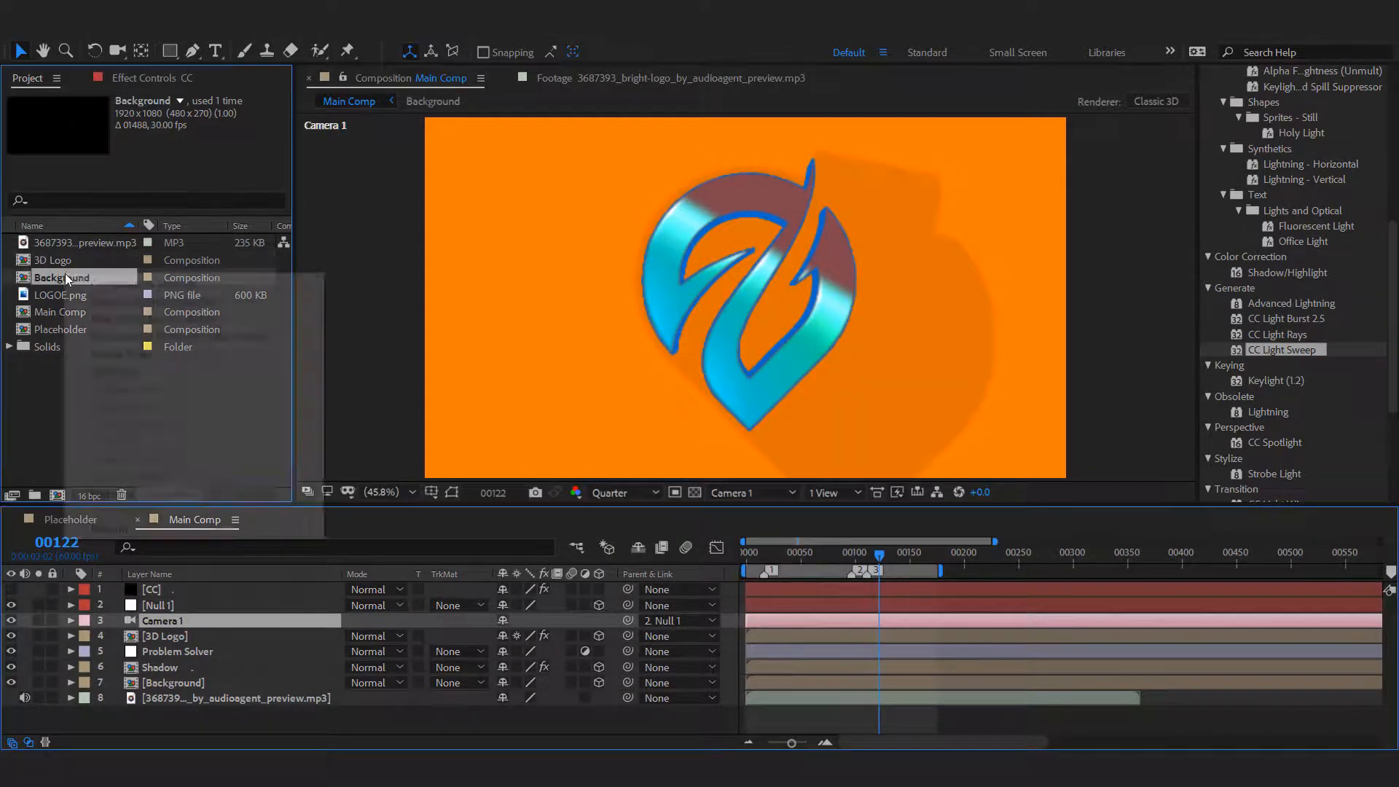
pyautogui.rightClick(64, 274)
pyautogui.click(97, 284)
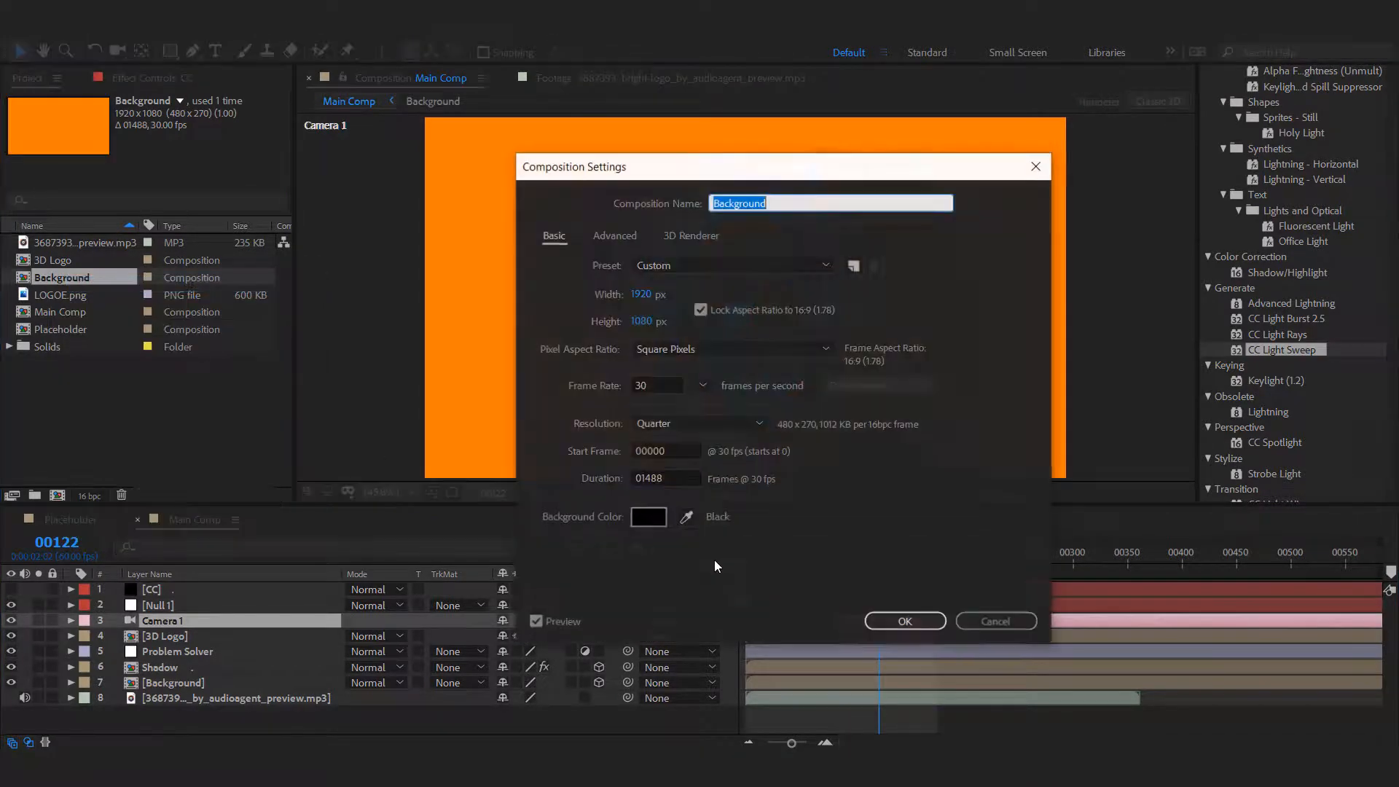
pyautogui.click(702, 387)
pyautogui.click(726, 602)
pyautogui.click(906, 621)
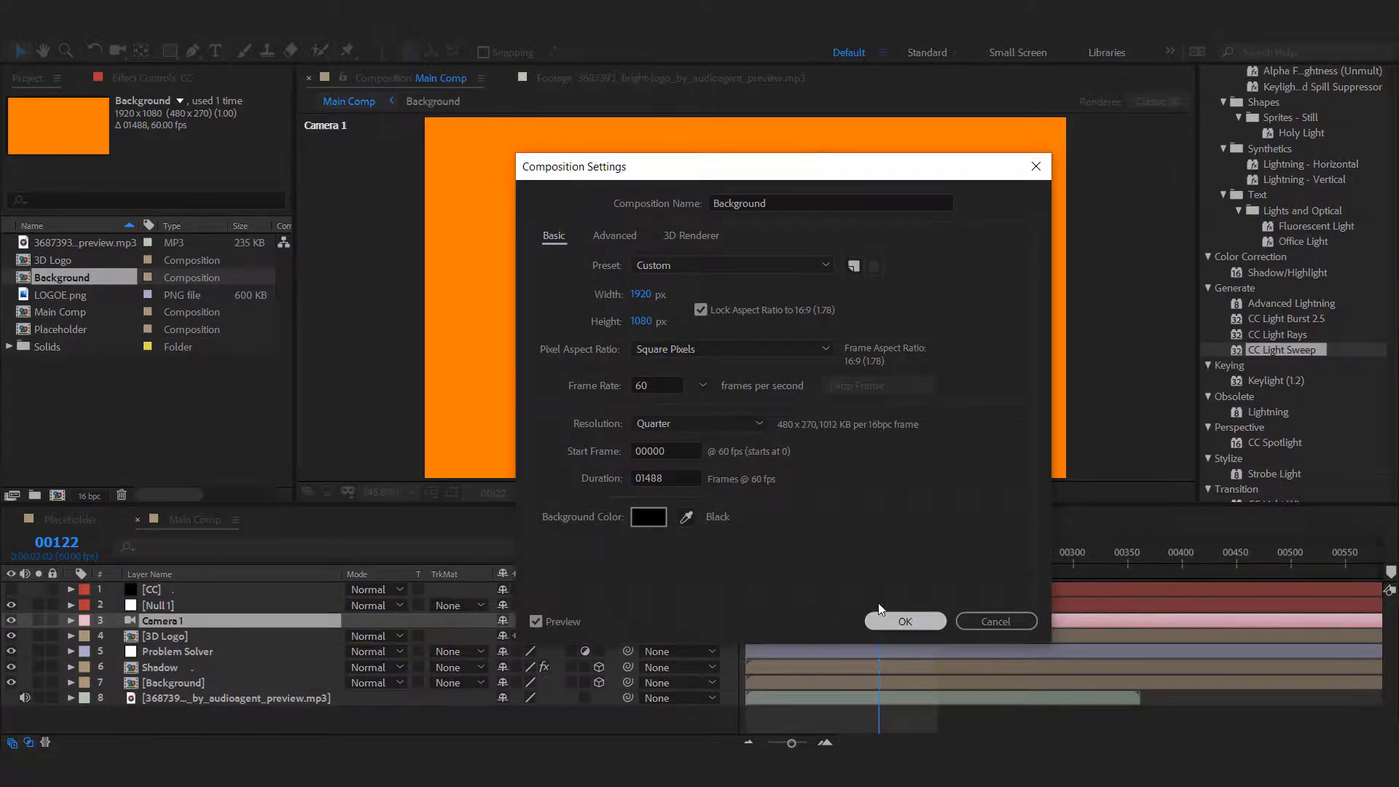
# Set the Placeholder composition's frame rate to 60 frames per second and preview the Main Comp animation.
pyautogui.rightClick(59, 326)
pyautogui.click(136, 334)
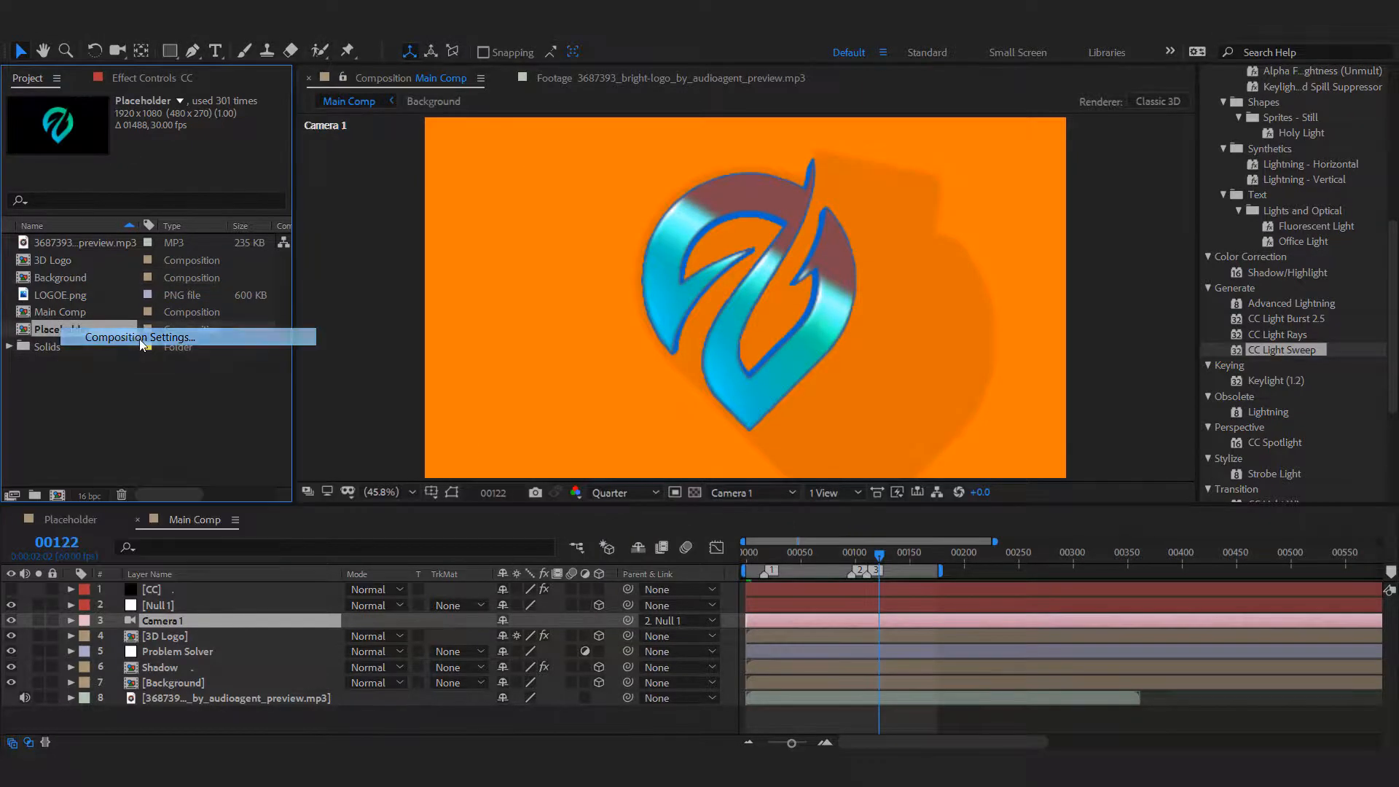
pyautogui.click(701, 387)
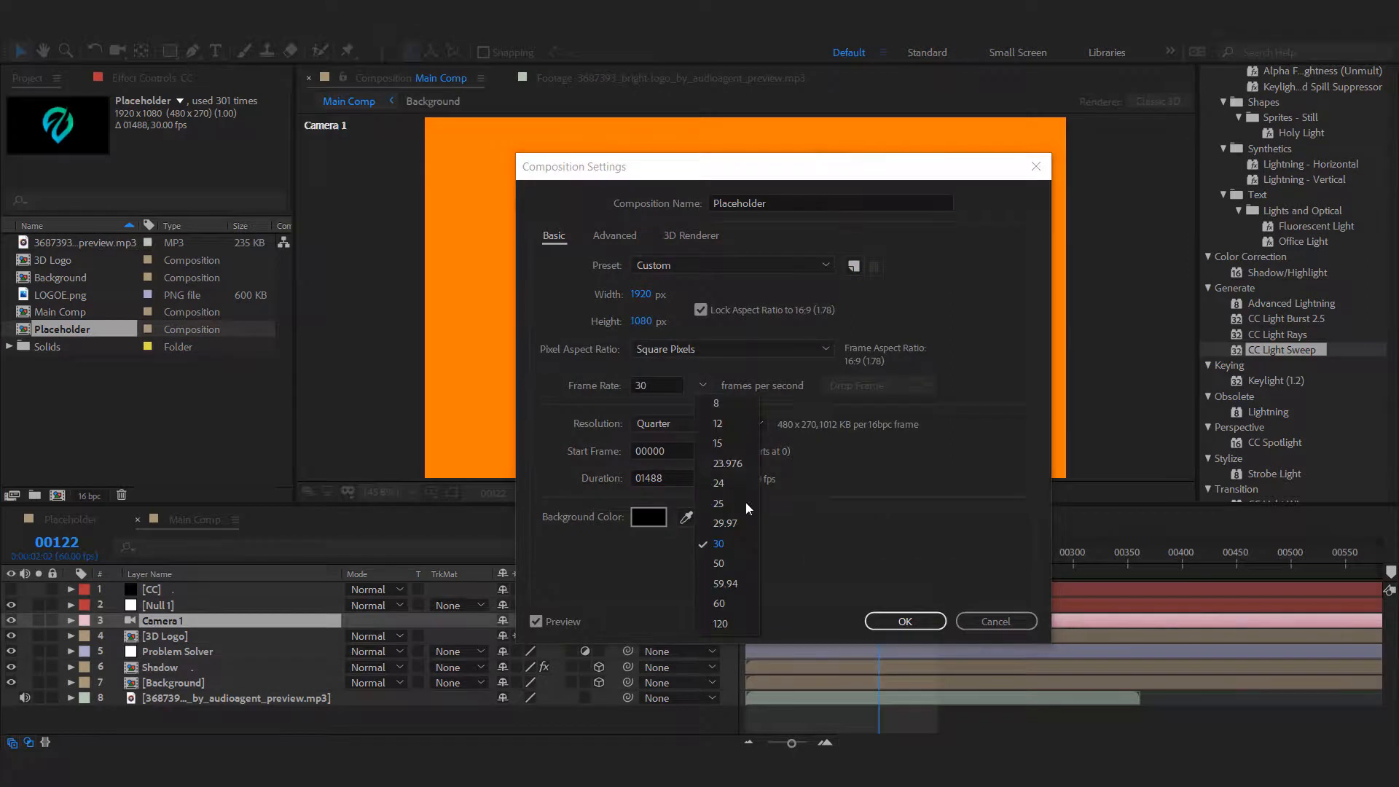
pyautogui.click(728, 602)
pyautogui.click(904, 621)
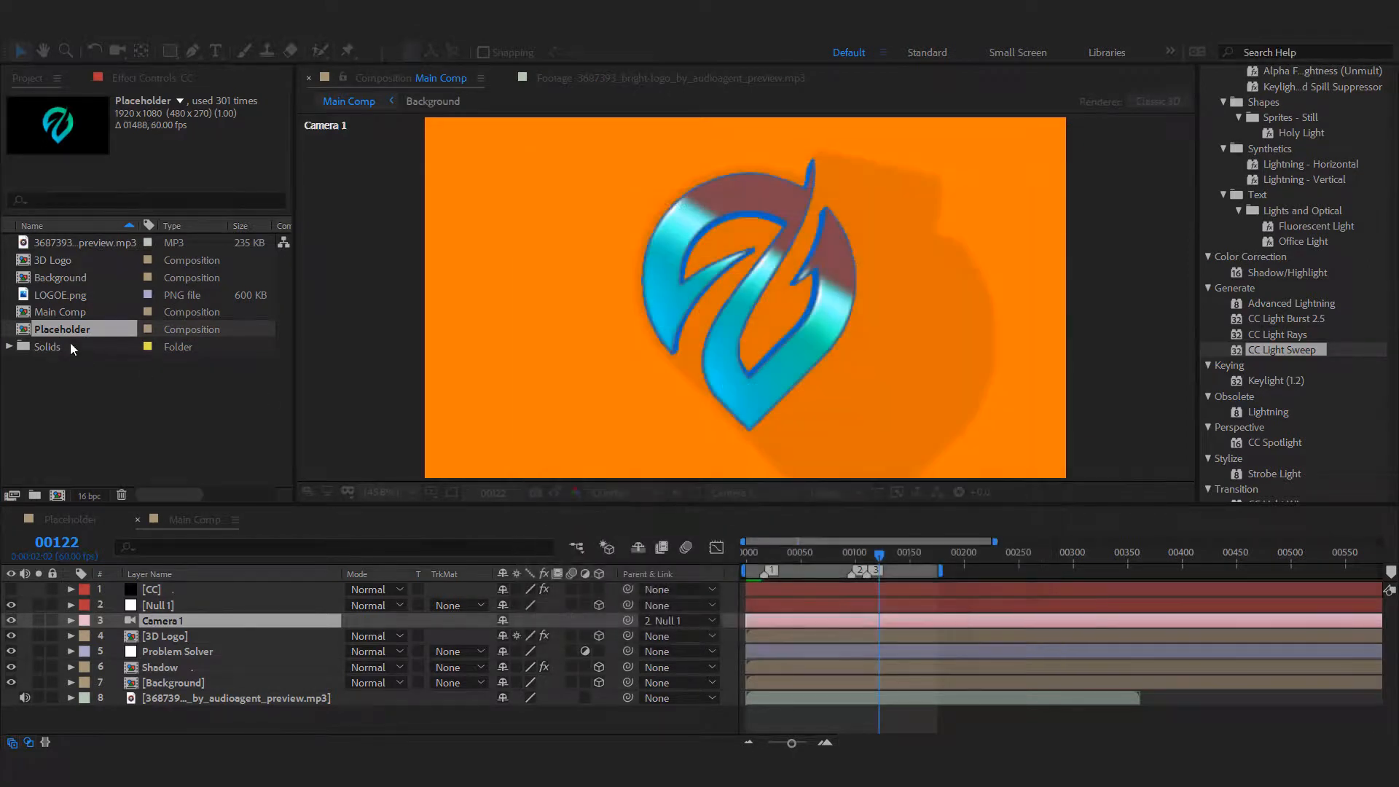
pyautogui.click(159, 456)
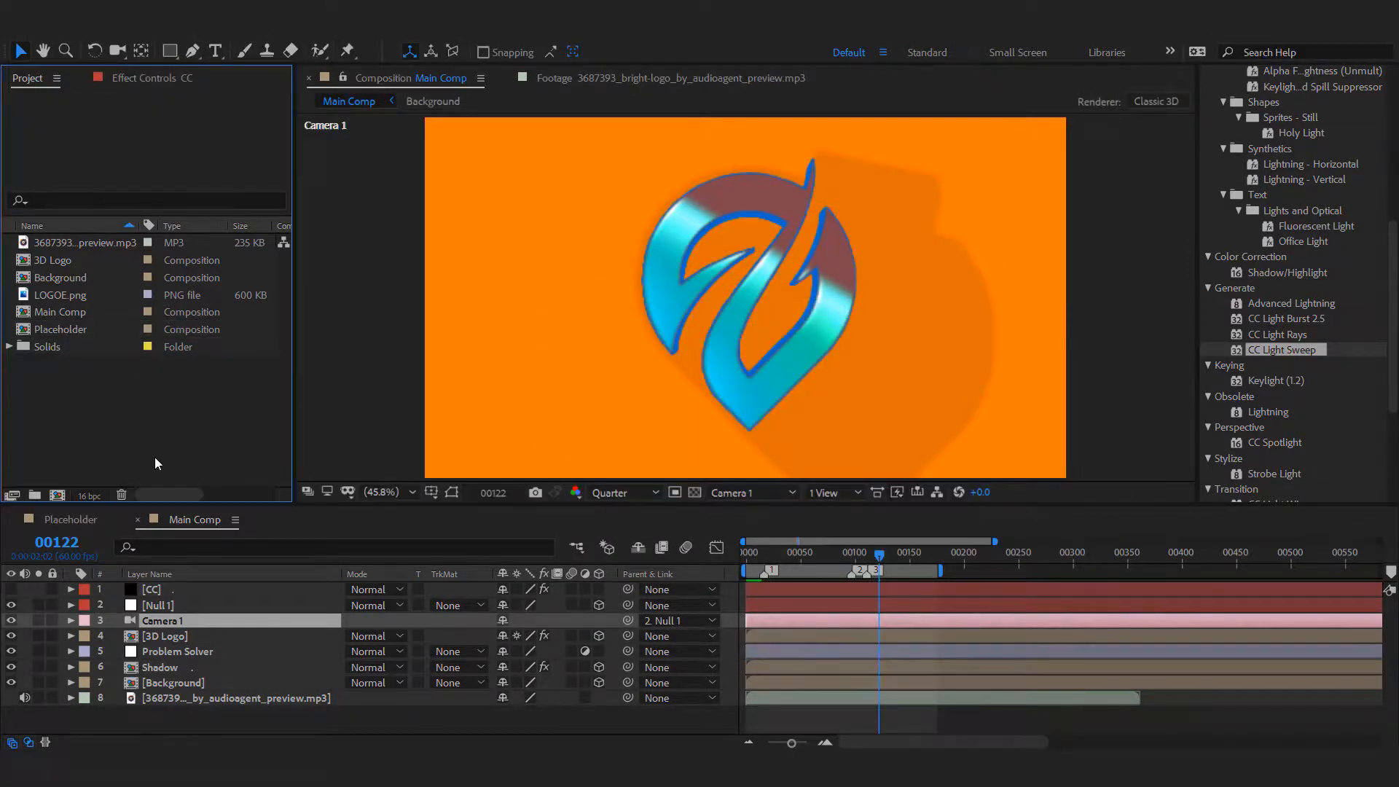
pyautogui.press('space')
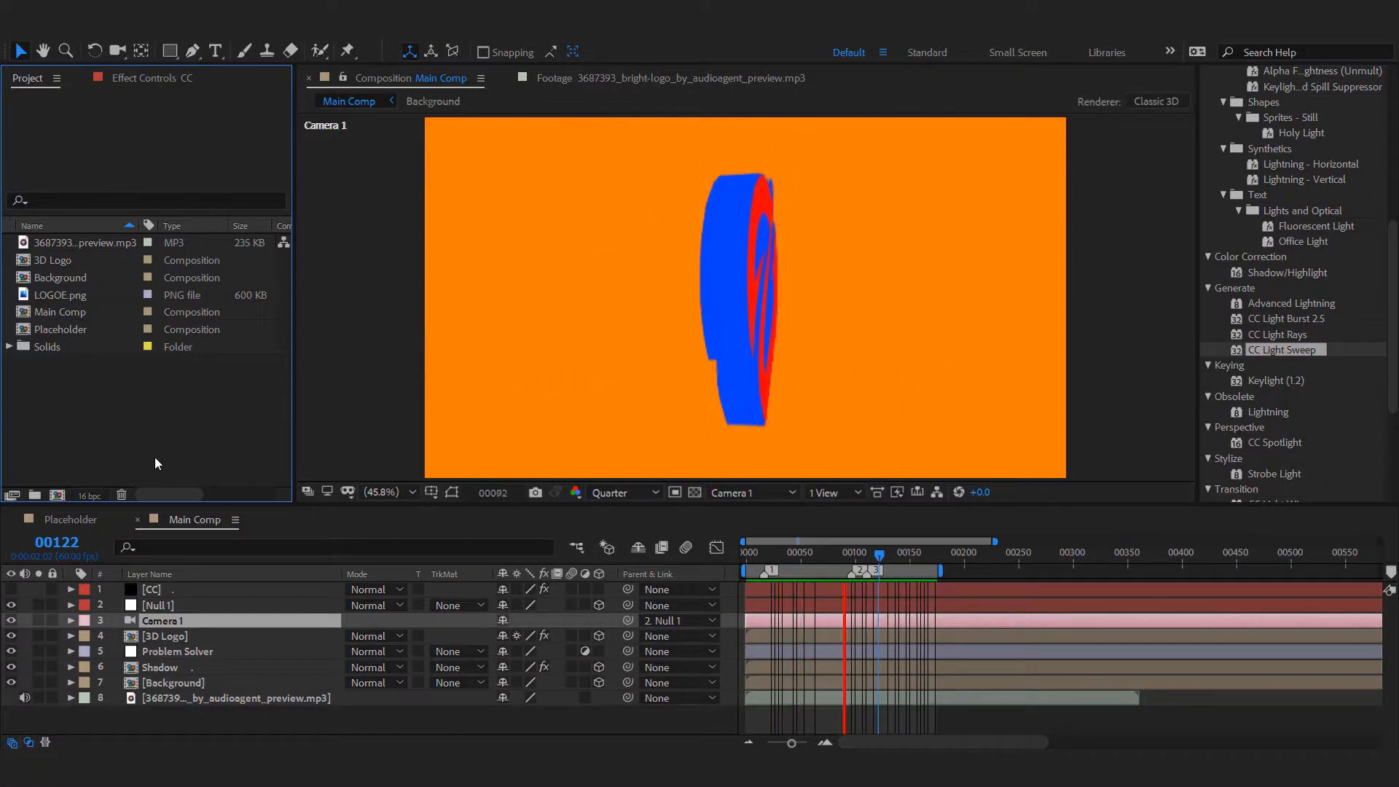